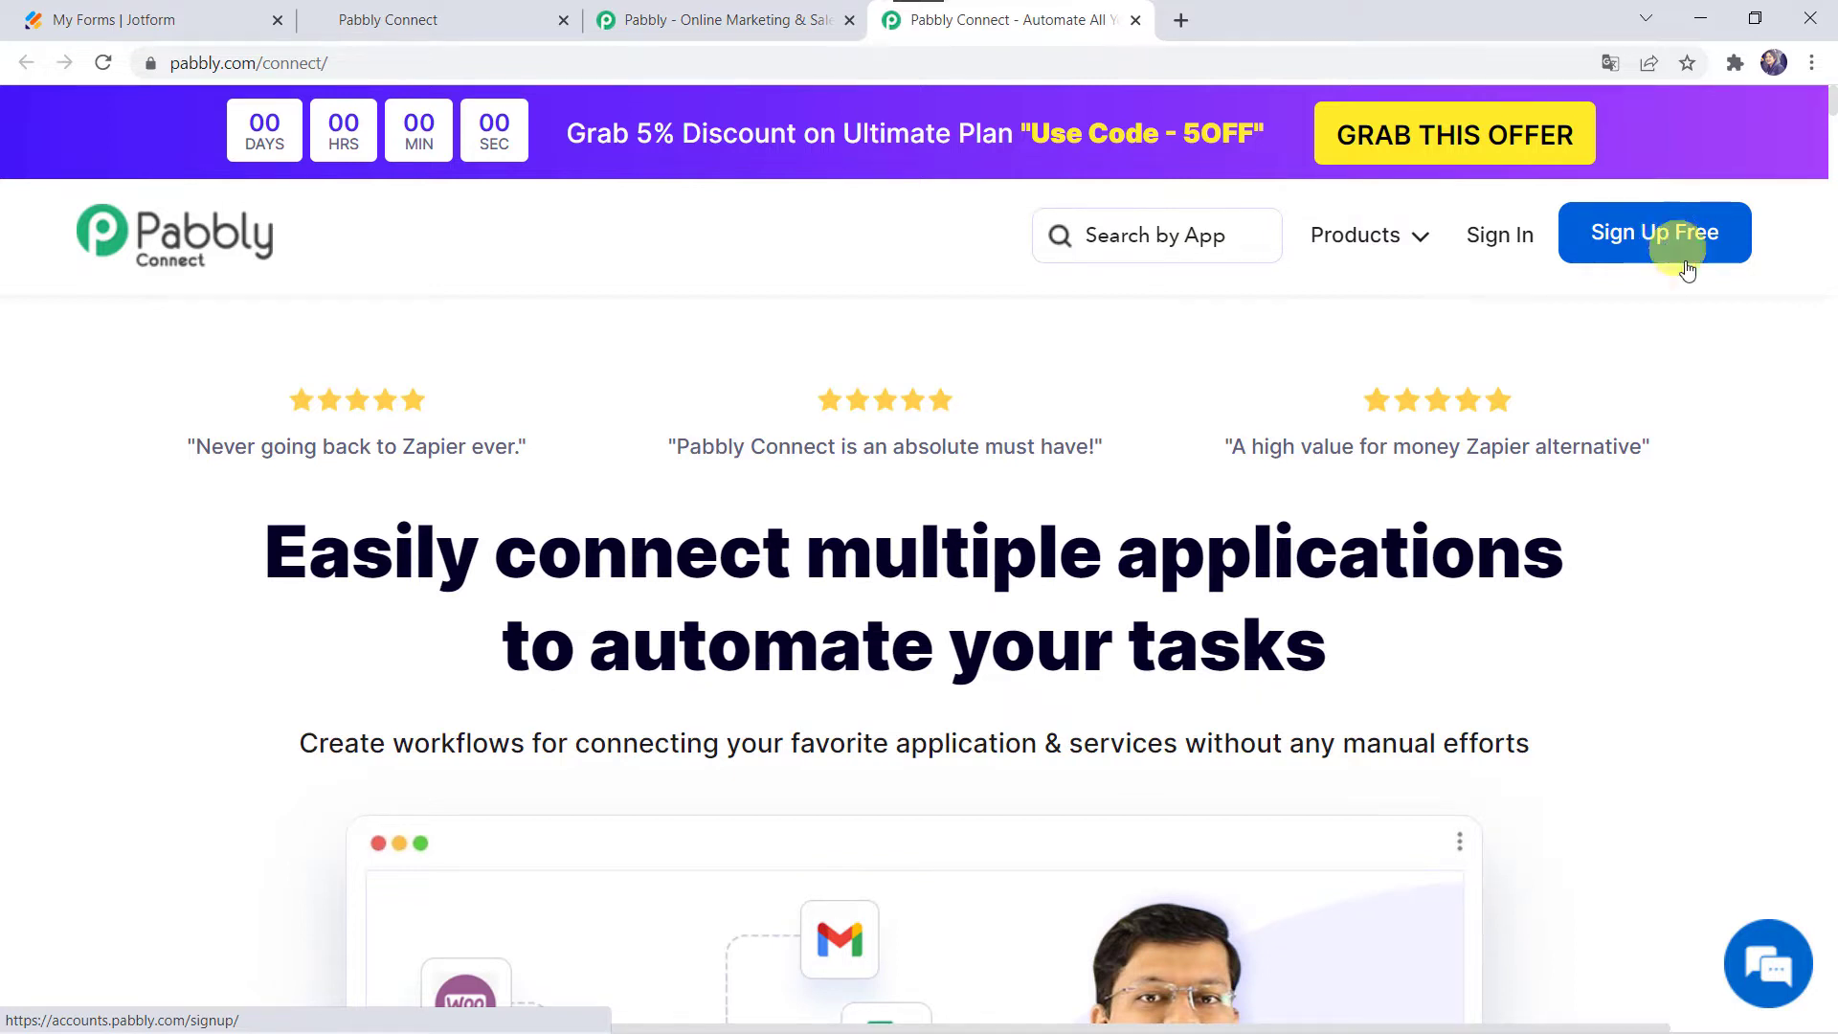
Step: Sign in to Pabbly and launch Pabbly Connect from the All Apps page
click(1498, 245)
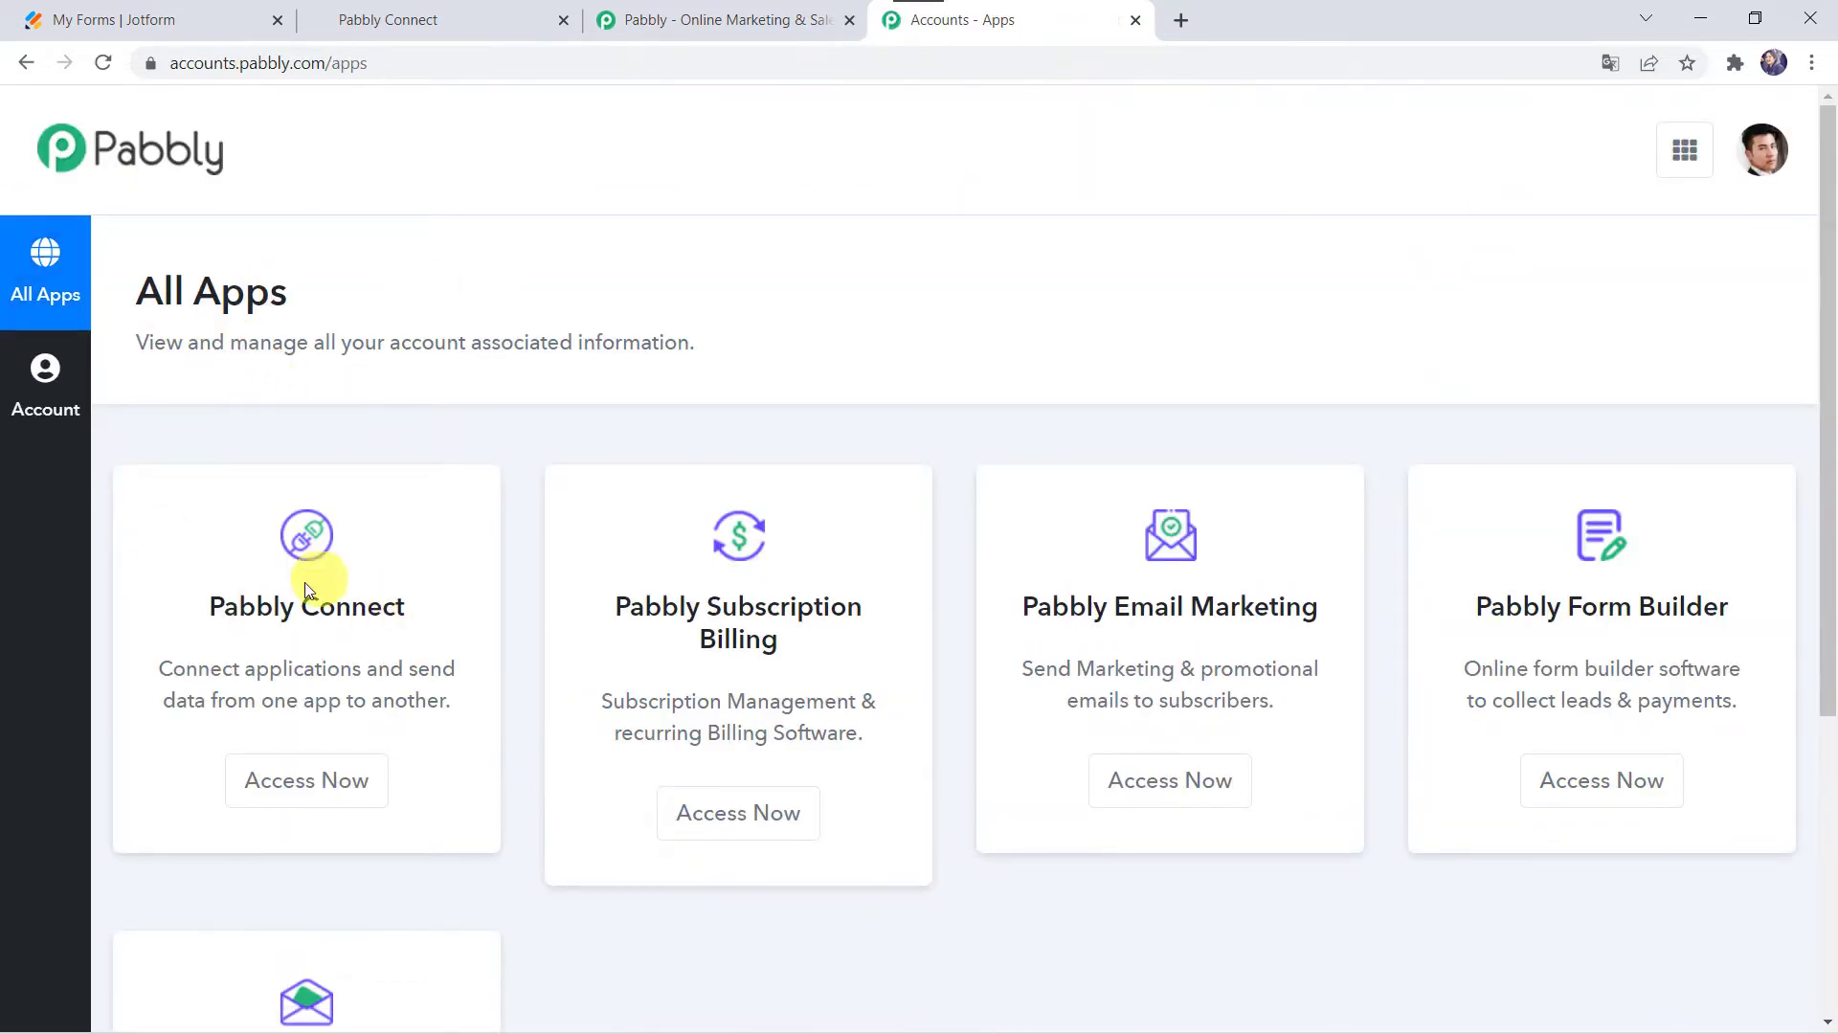
click(311, 794)
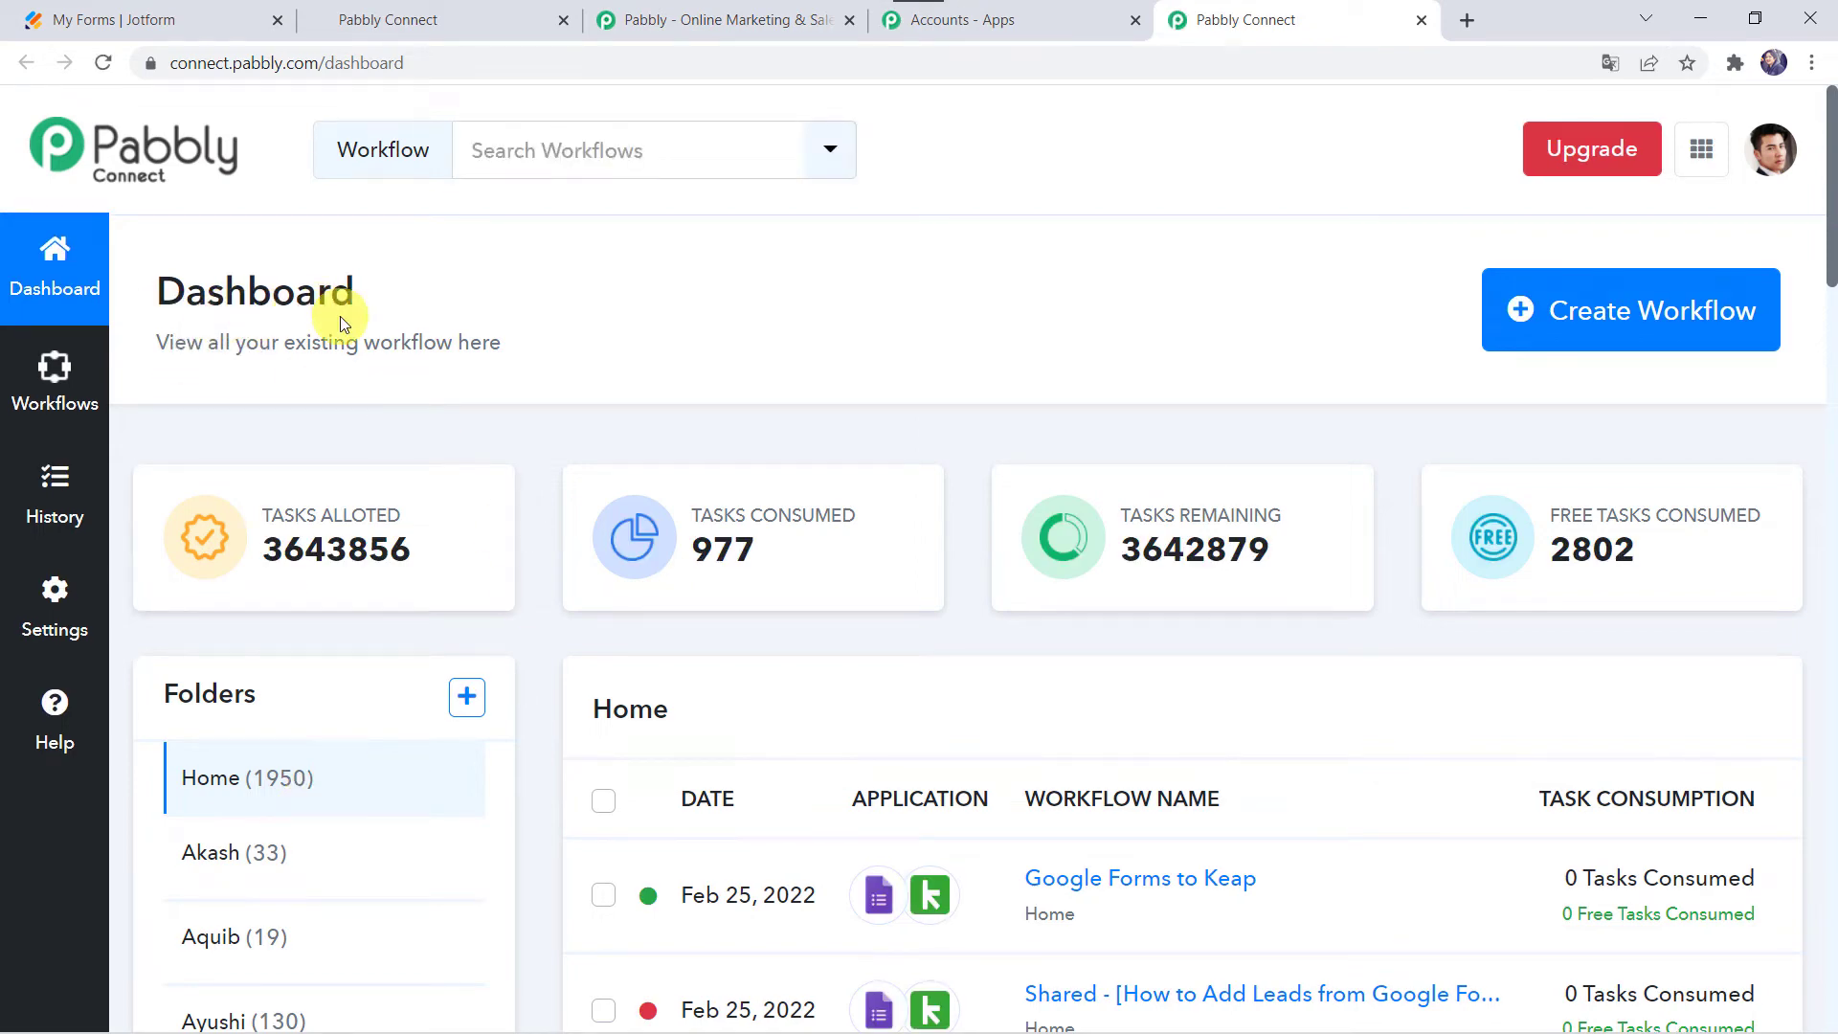
scroll(1326, 905, down, 6)
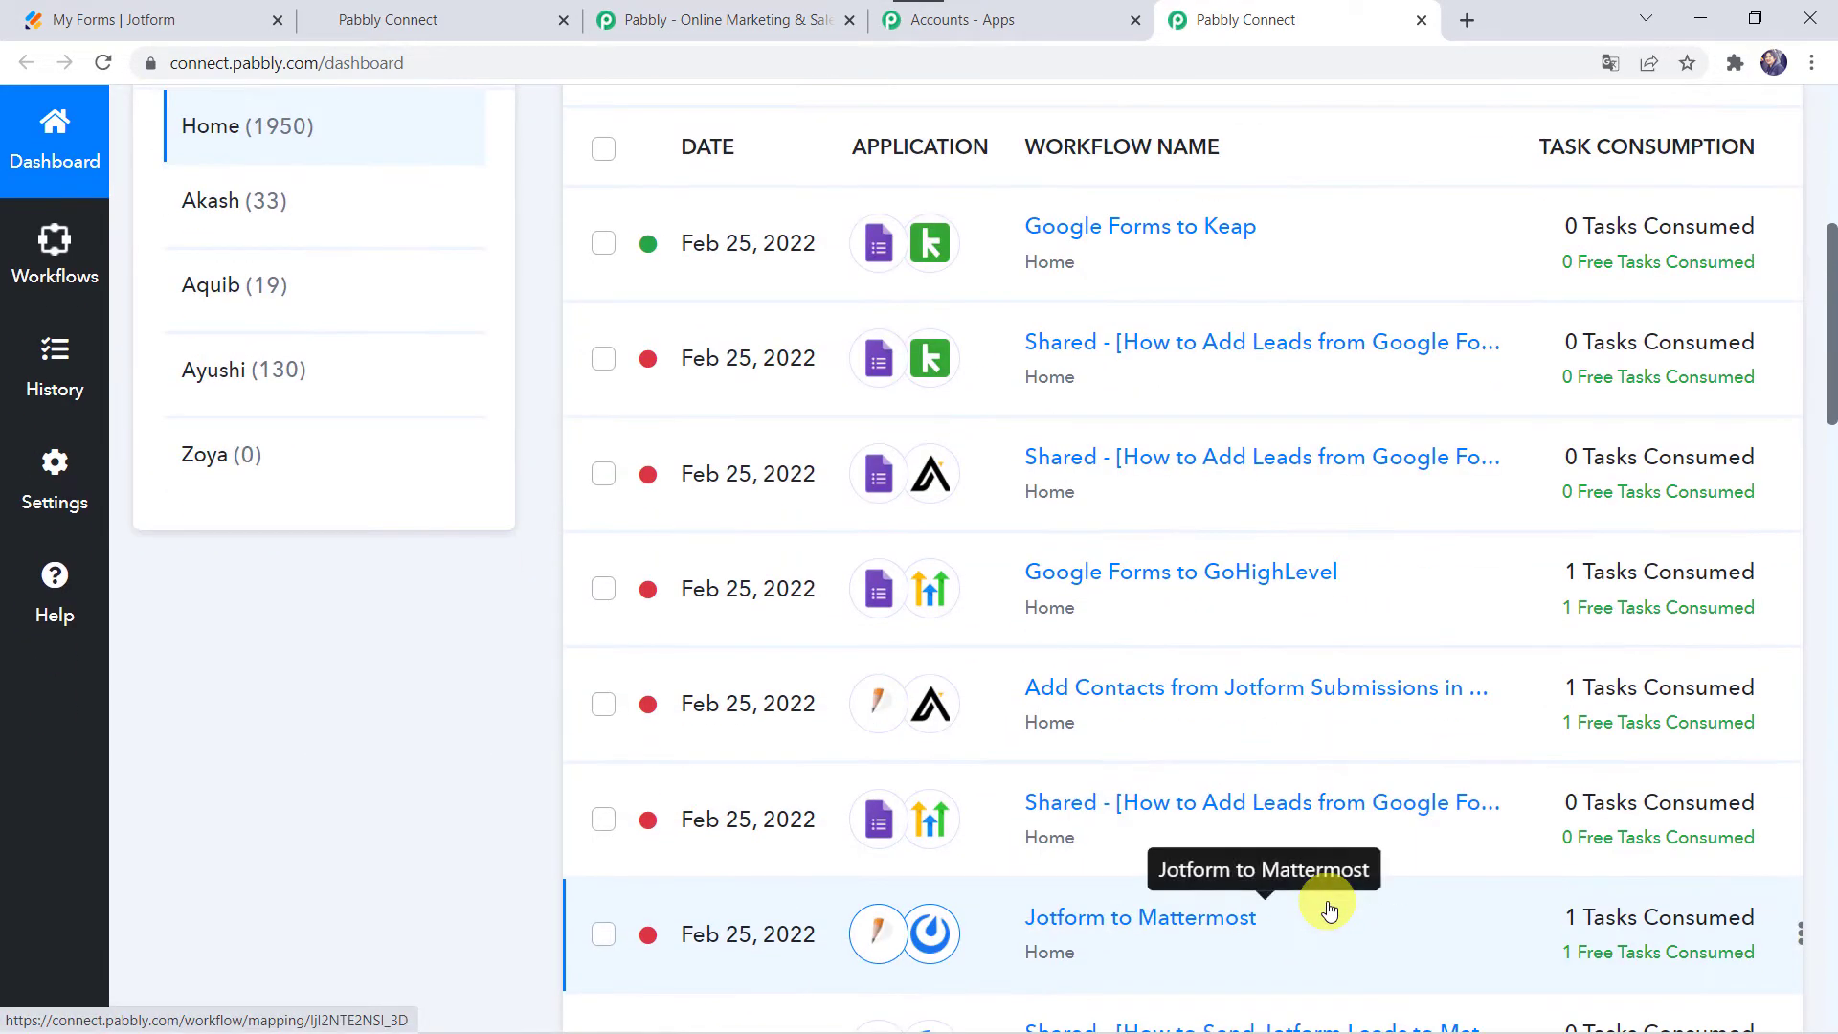
scroll(1327, 904, up, 6)
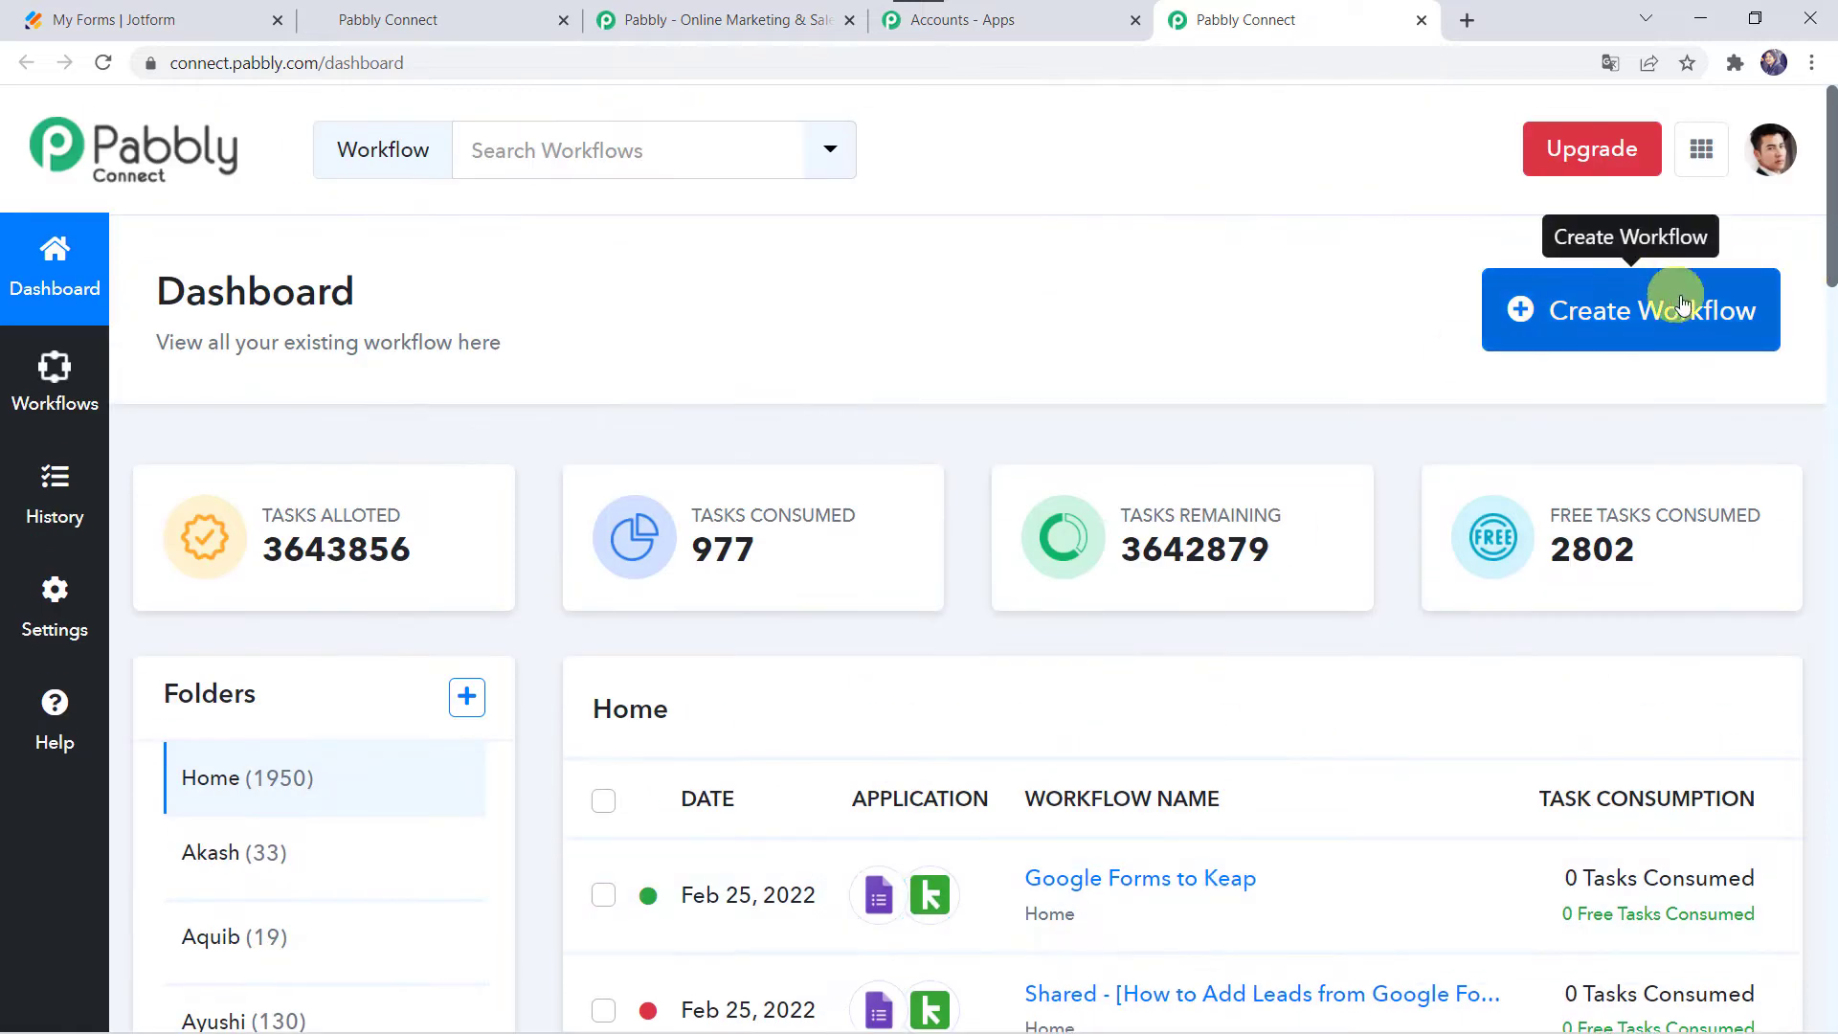
Step: Create a workflow named 'Jotform to GoHighLevel Integration'
click(1591, 310)
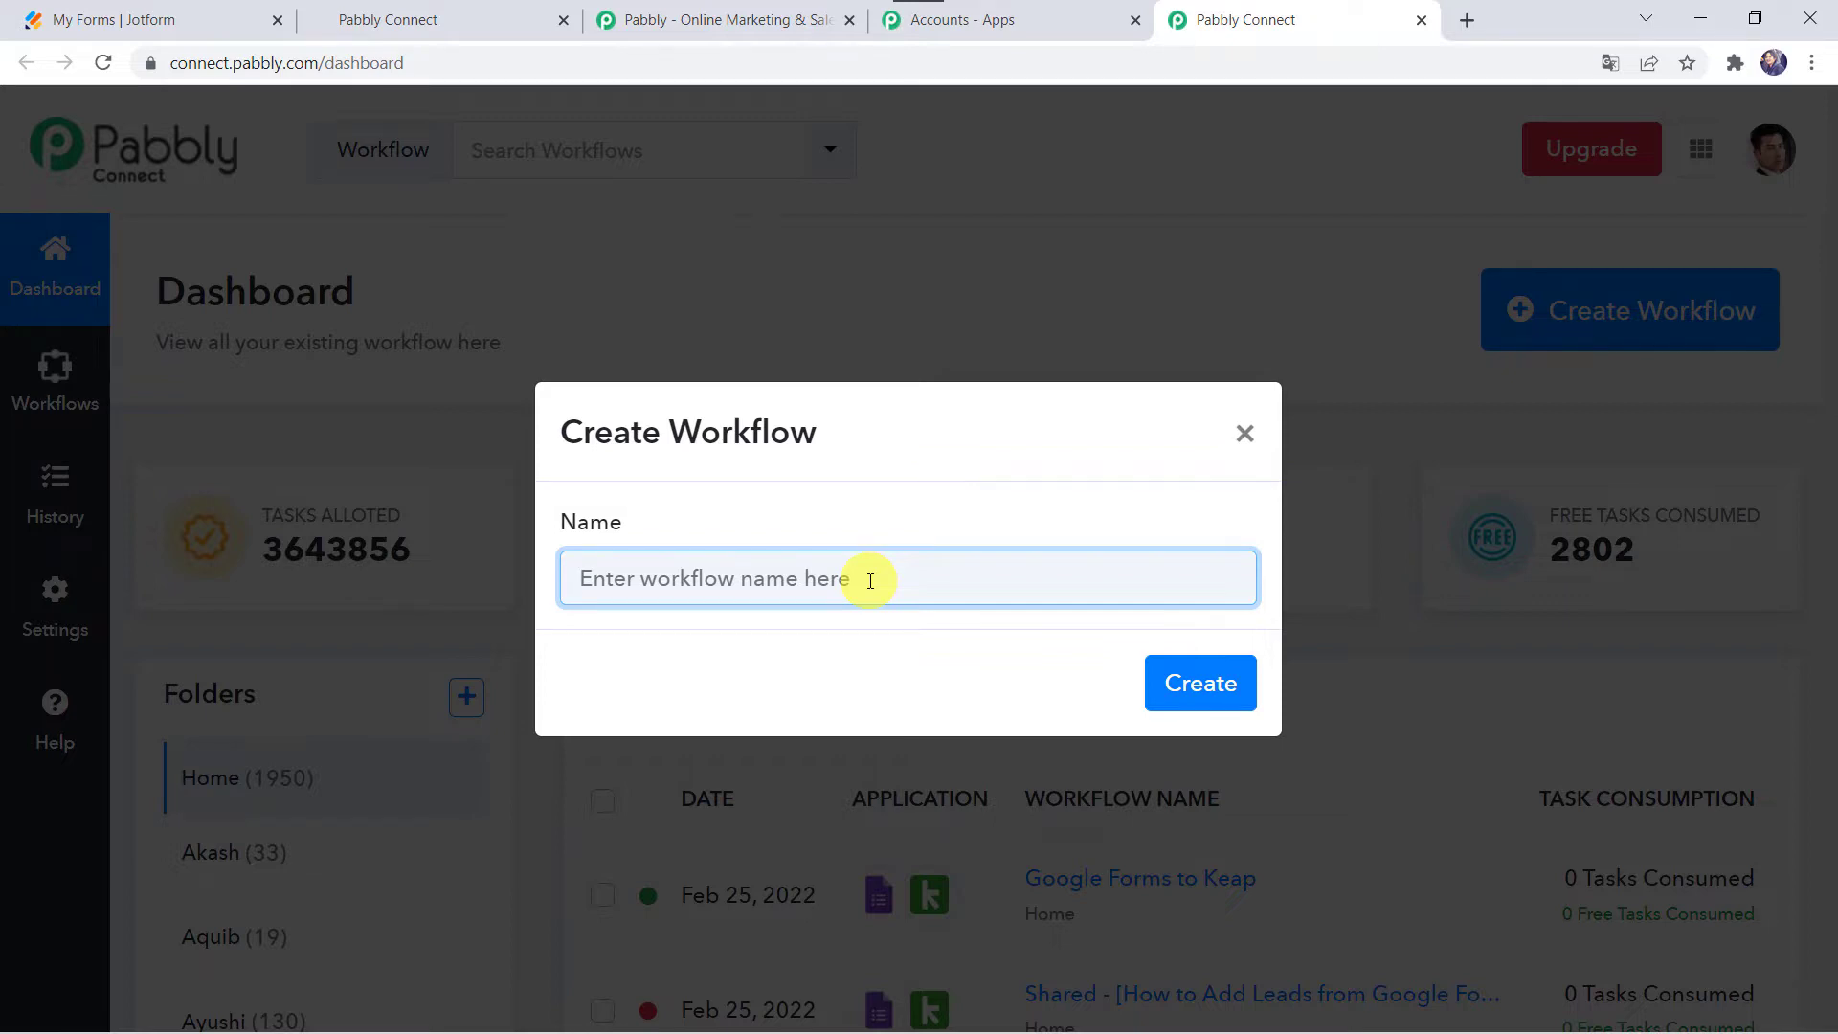
text(Jotform to GoHighLevel Integration)
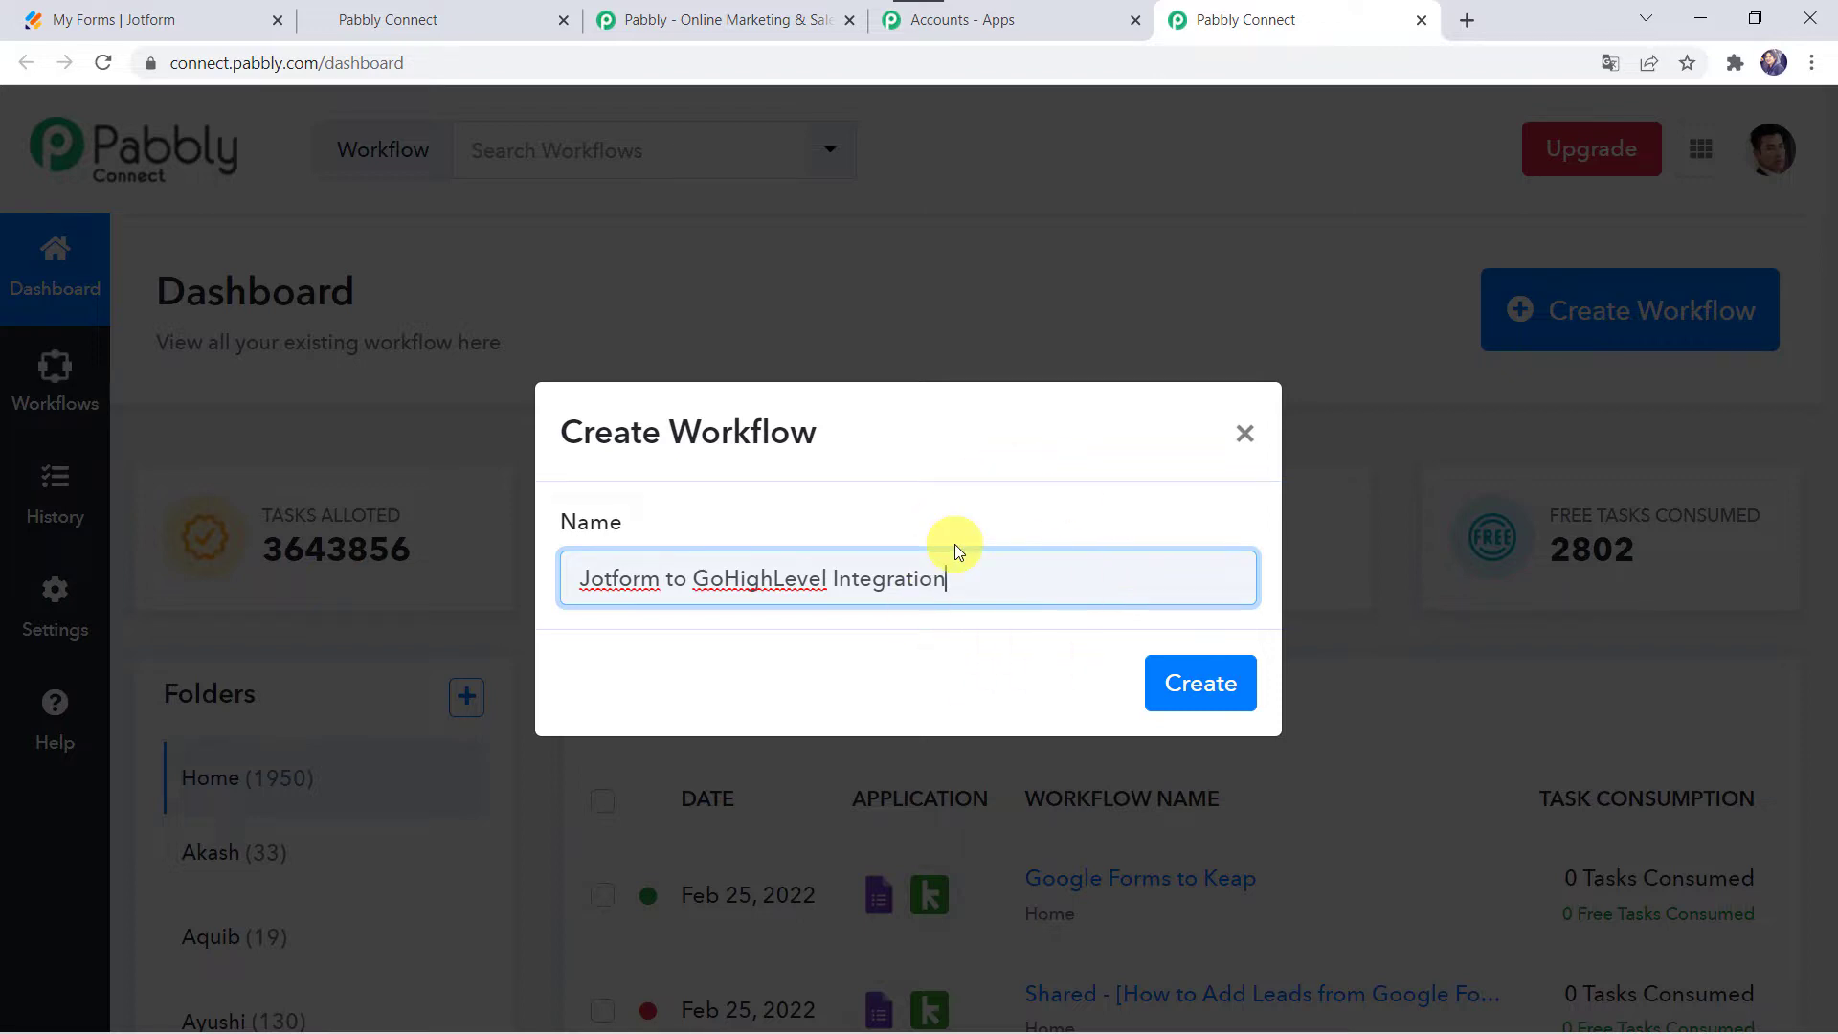
click(1211, 680)
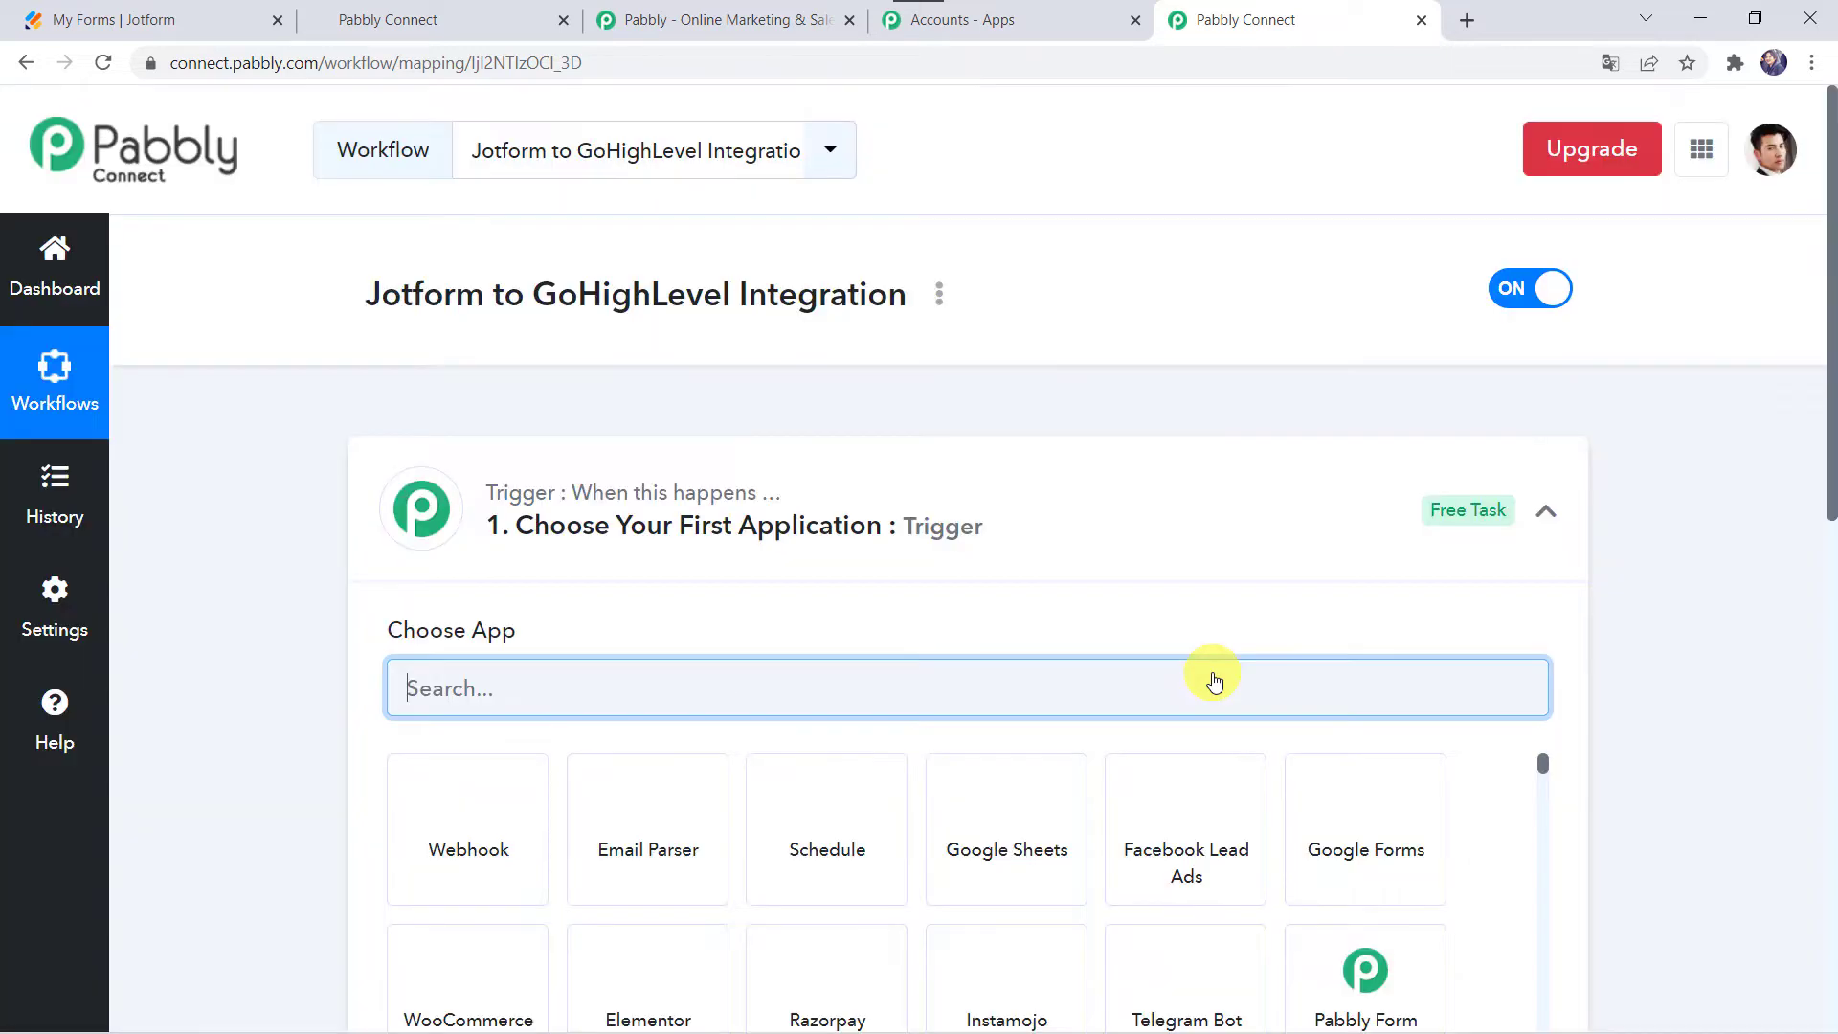
Step: Set the trigger app to JotForm with the New Response event
click(992, 533)
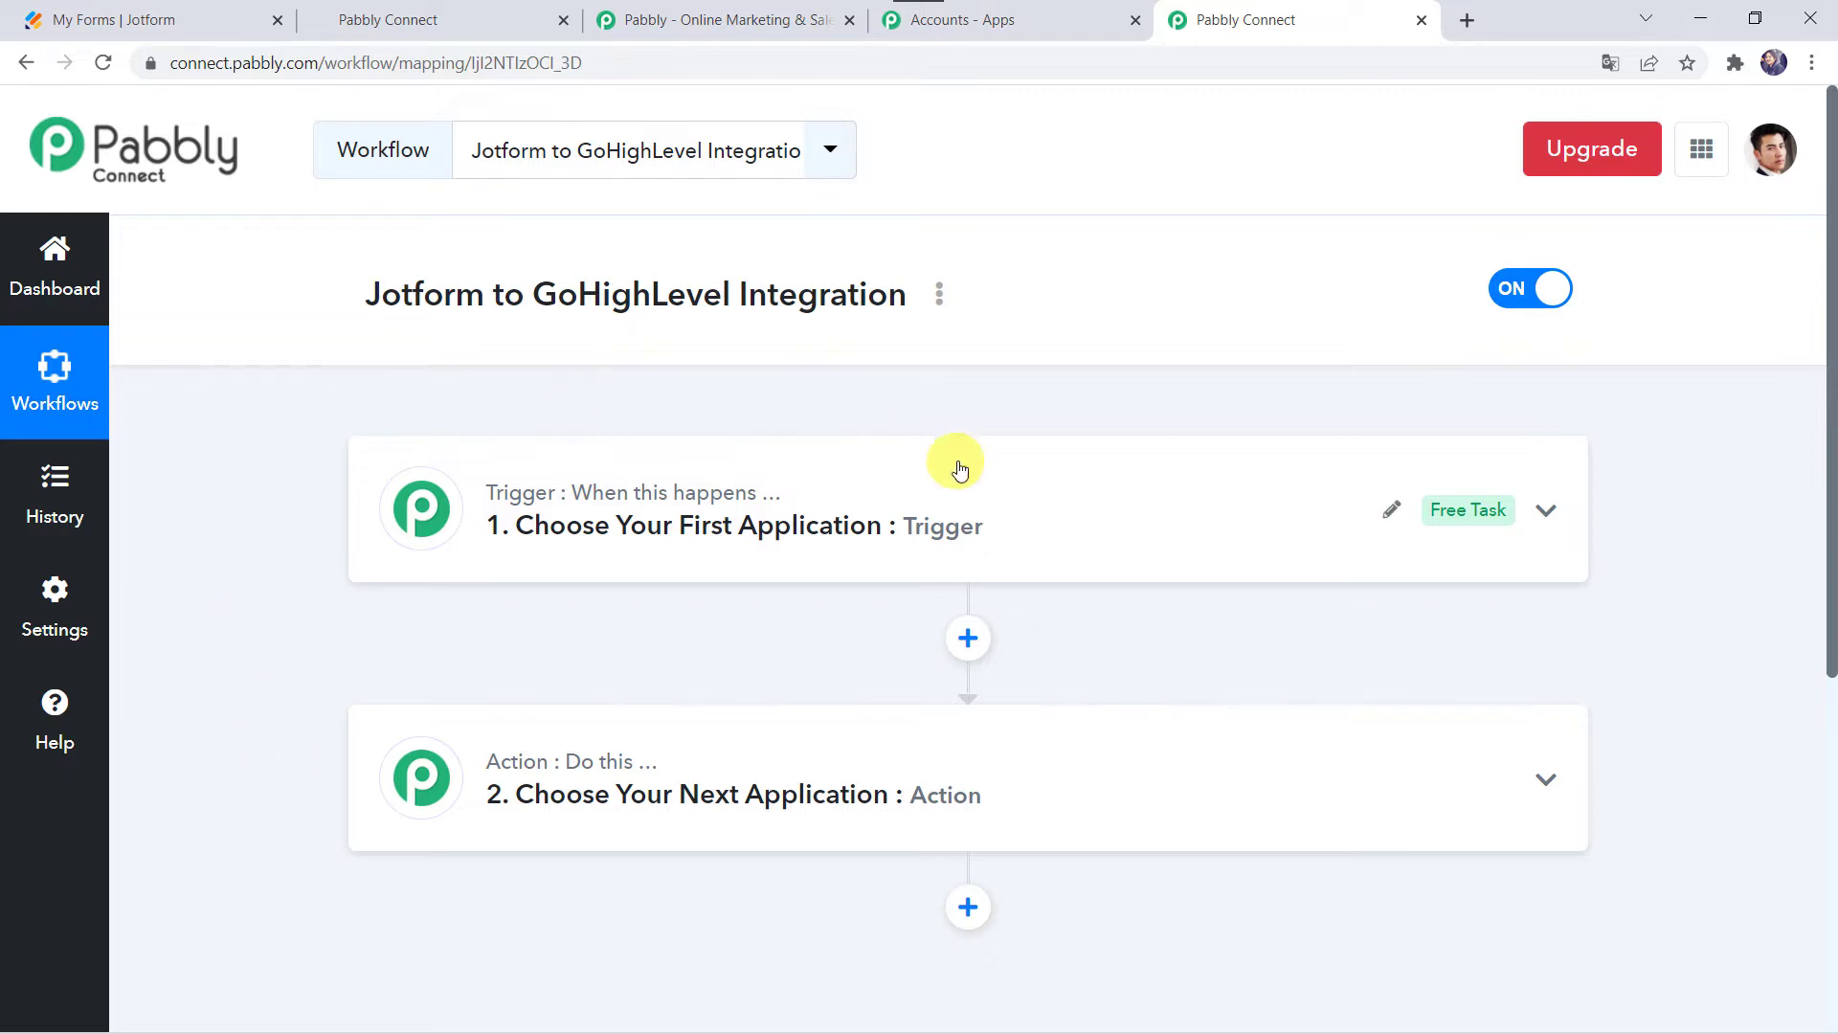
click(985, 517)
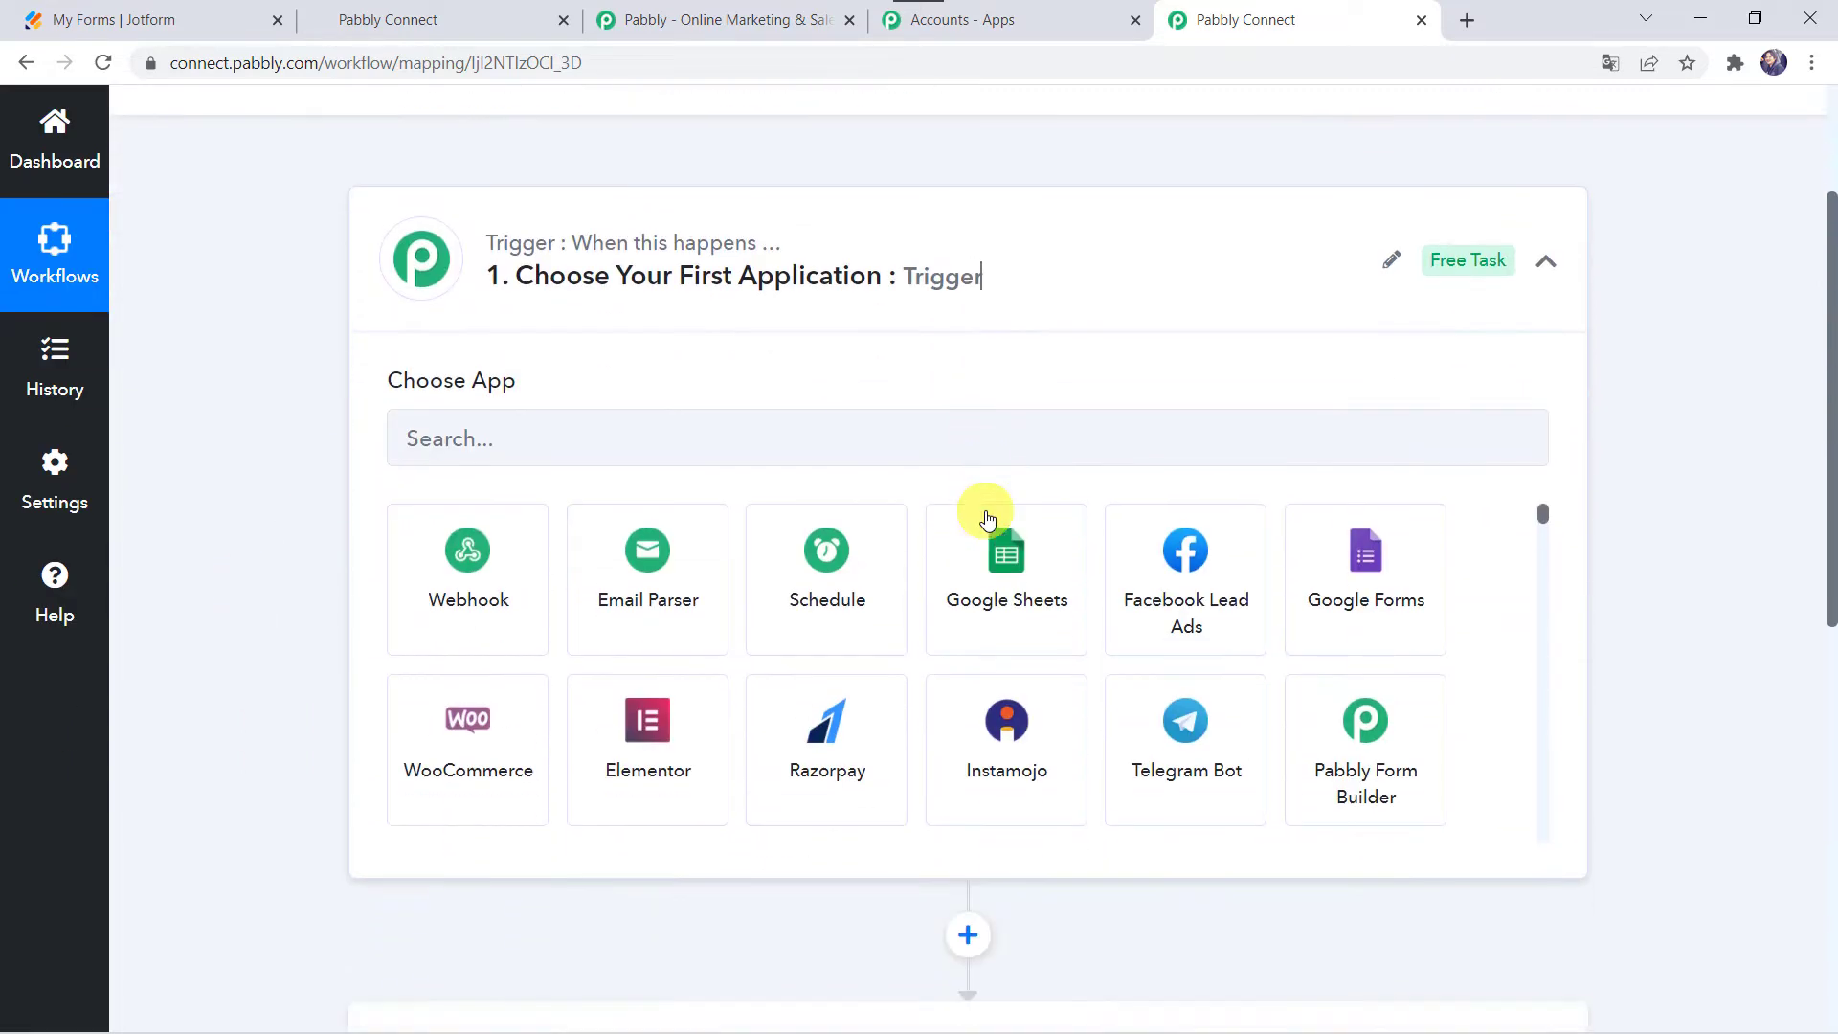
click(792, 413)
text(jot)
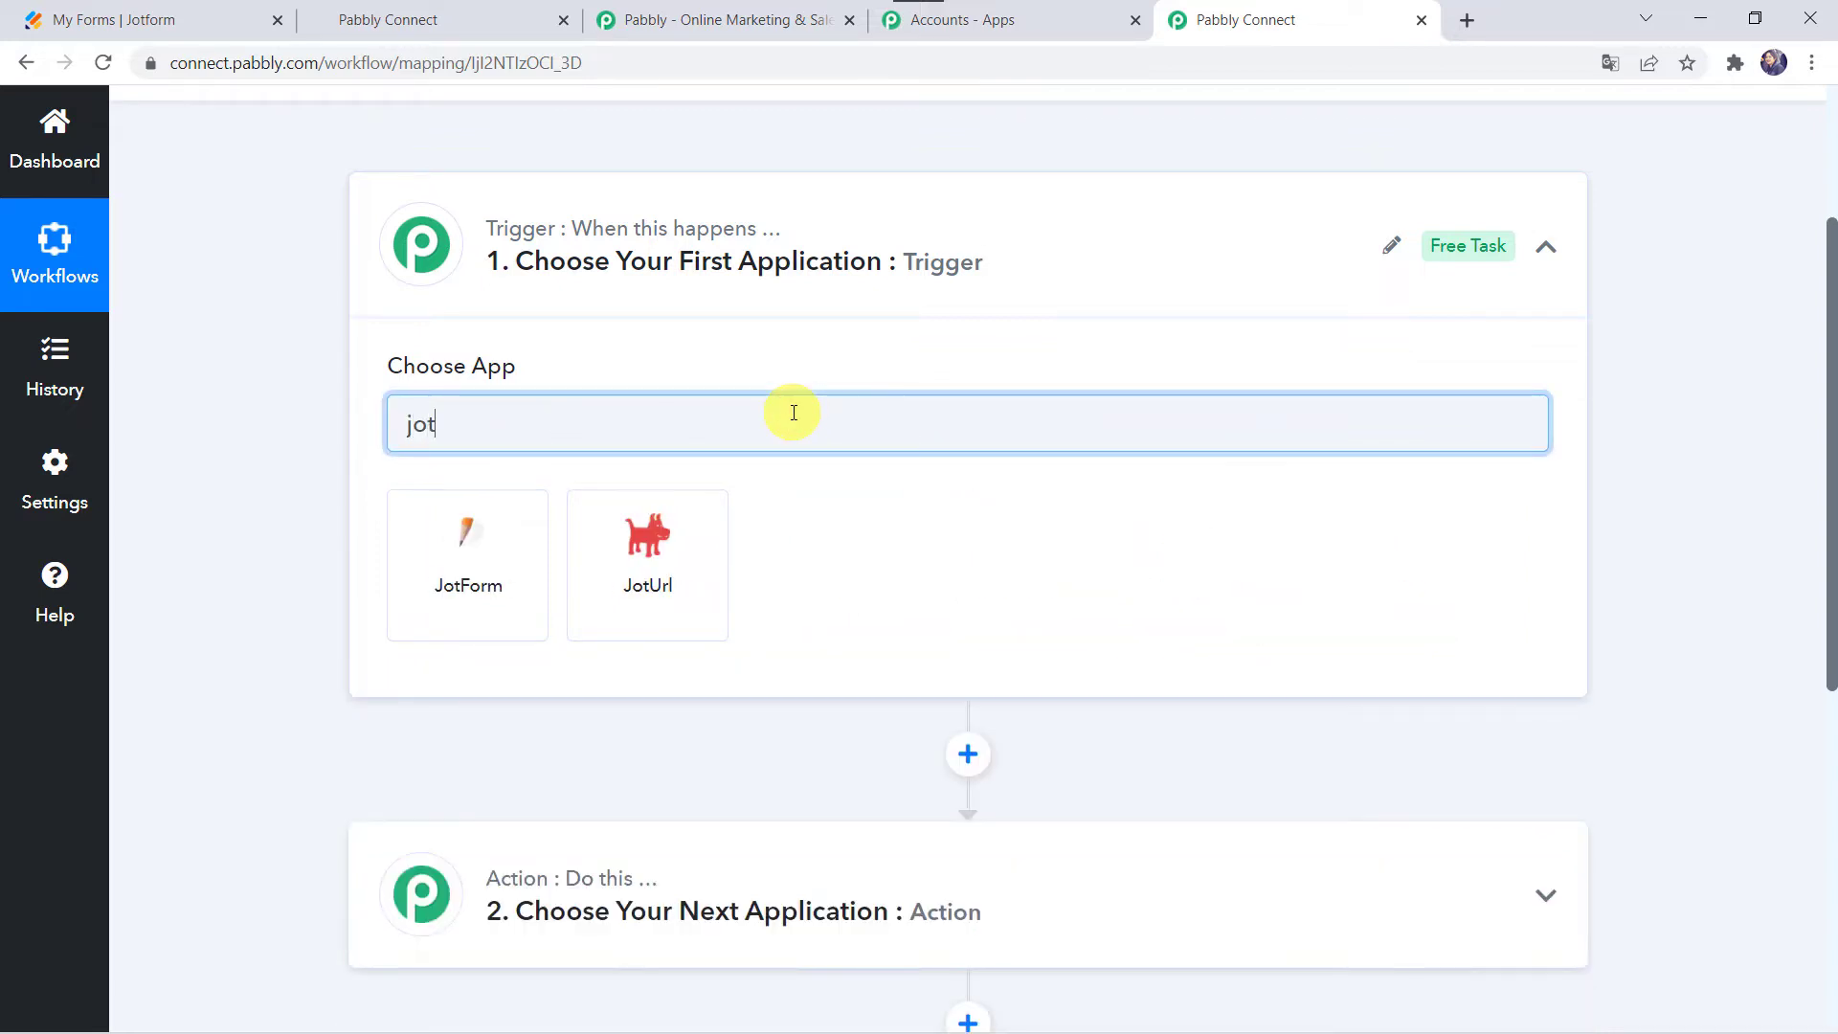
click(484, 560)
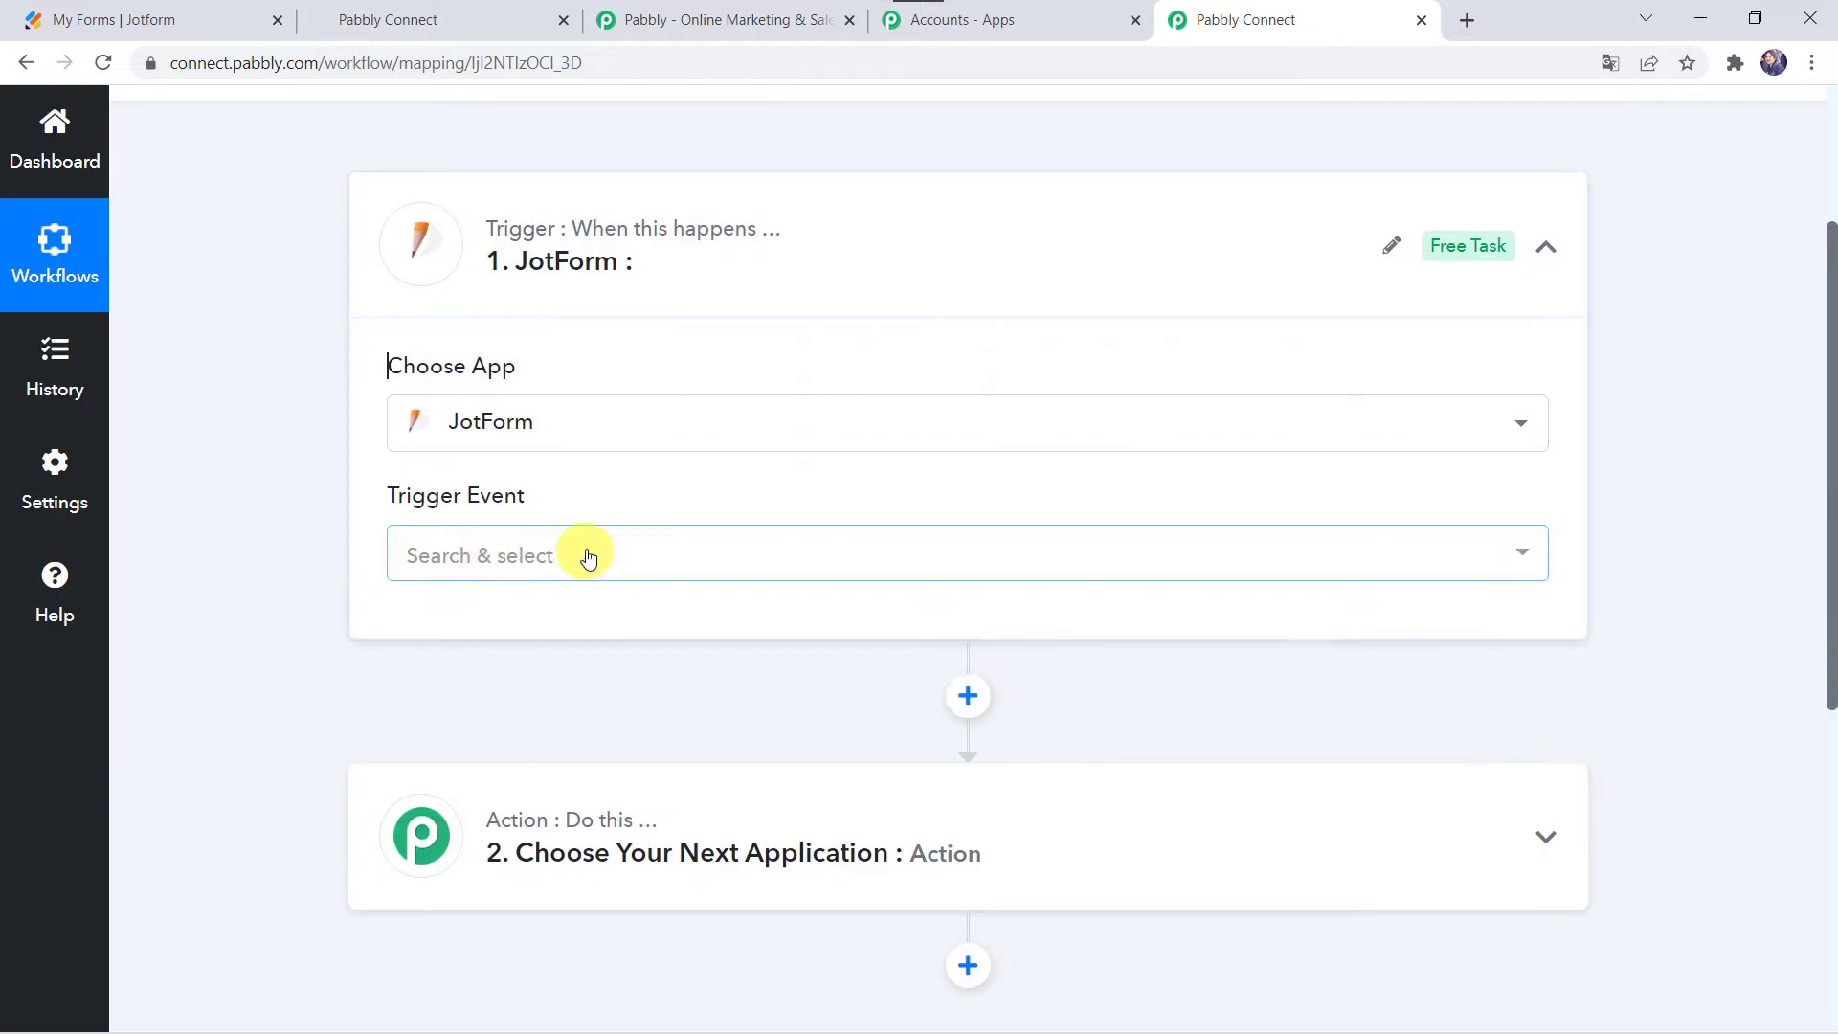
click(466, 553)
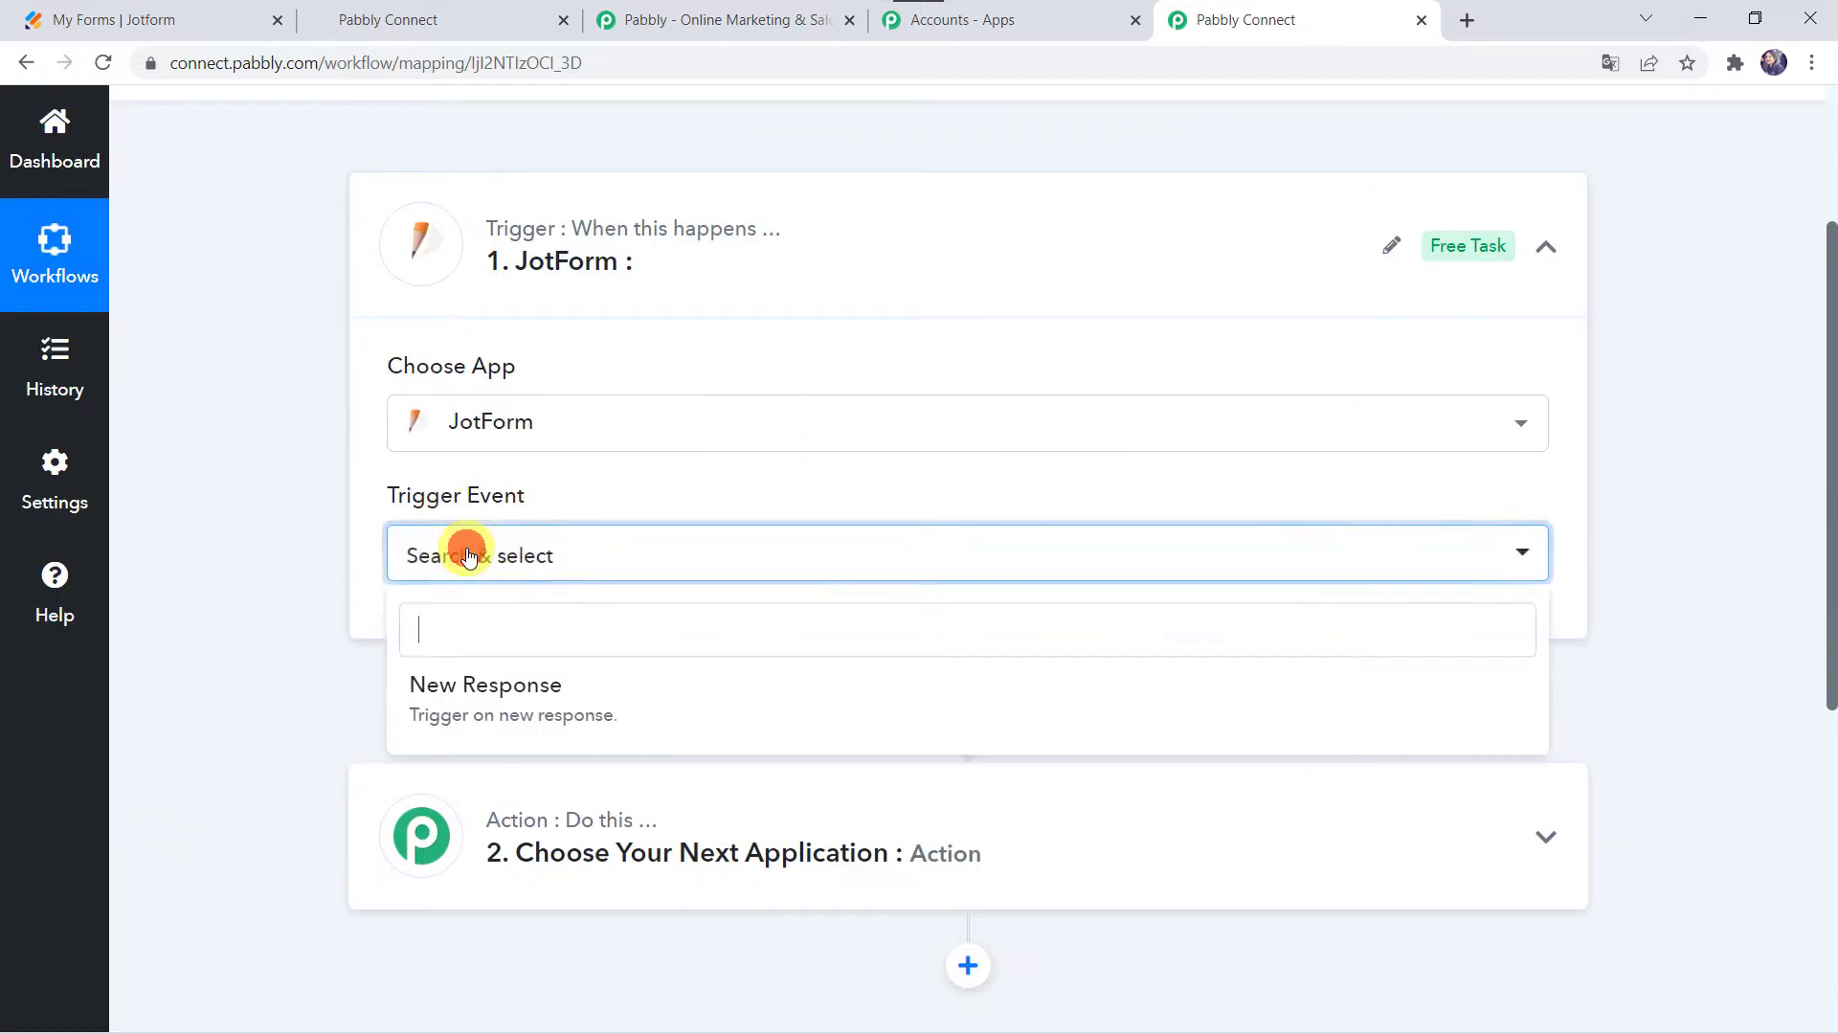
click(484, 709)
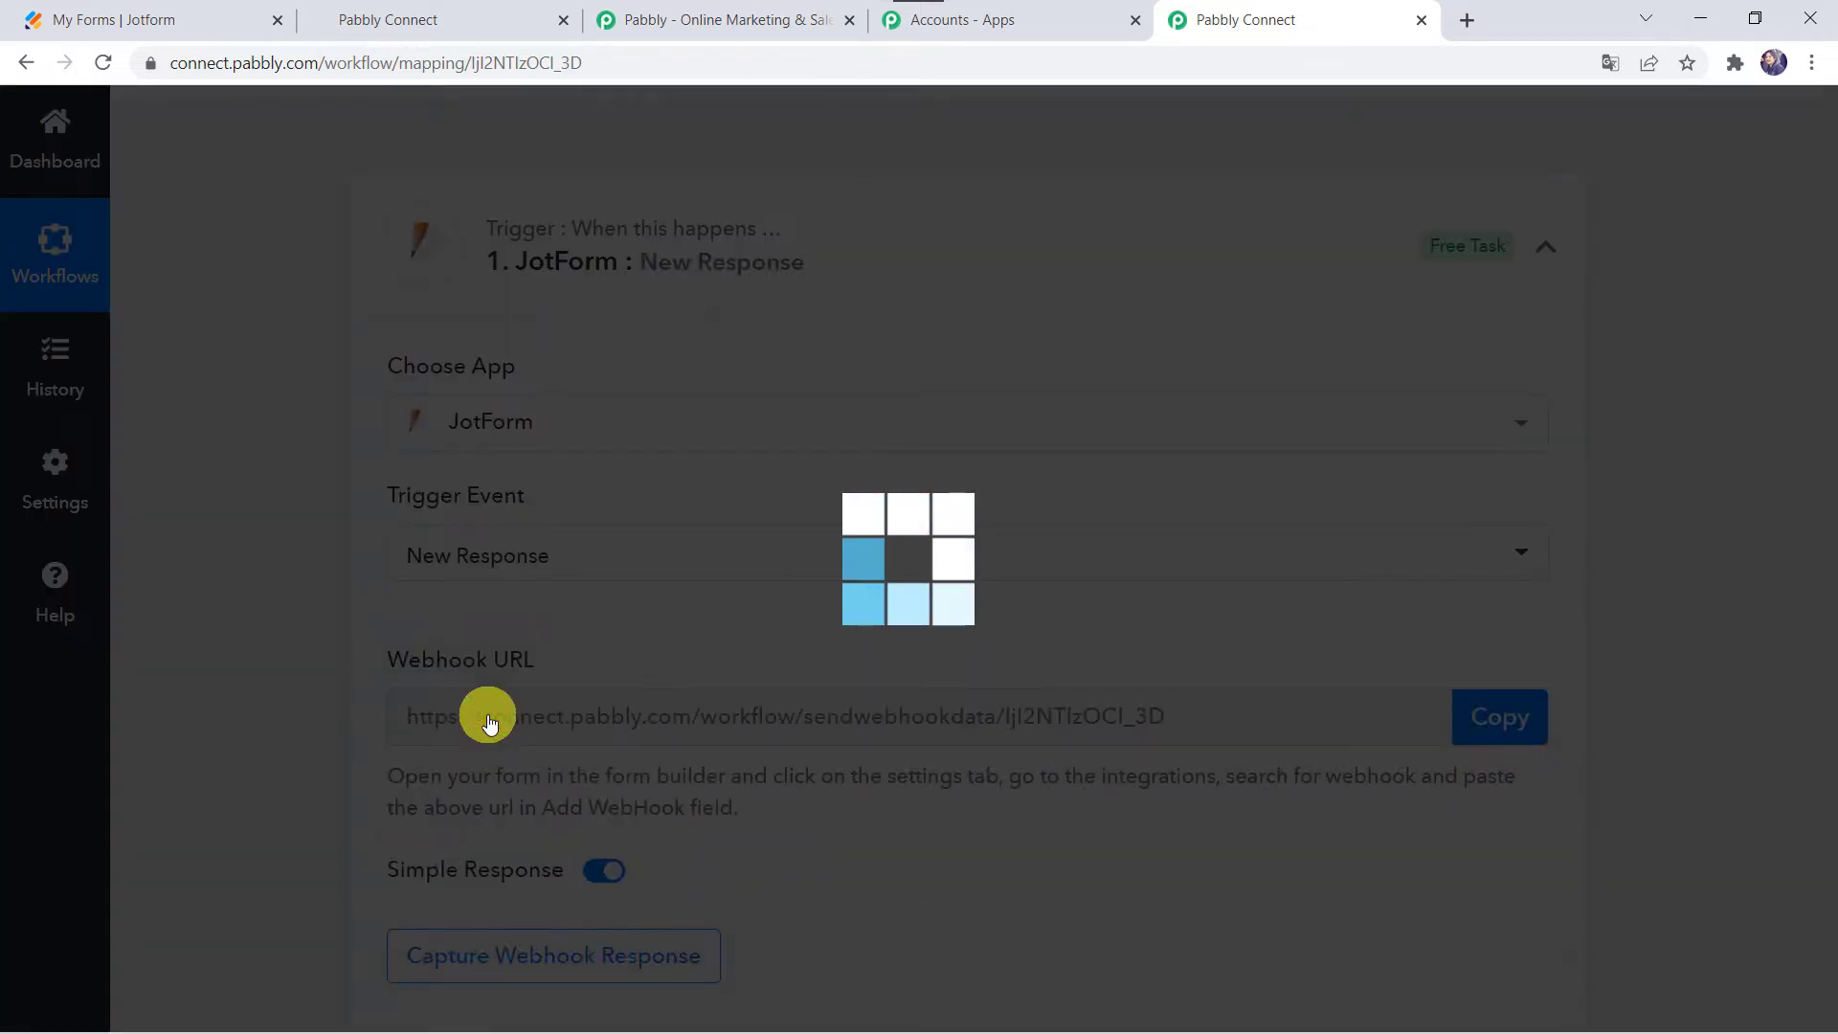
Step: Copy the JotForm trigger's webhook URL and go to the Jotform My Forms tab
scroll(484, 718, down, 3)
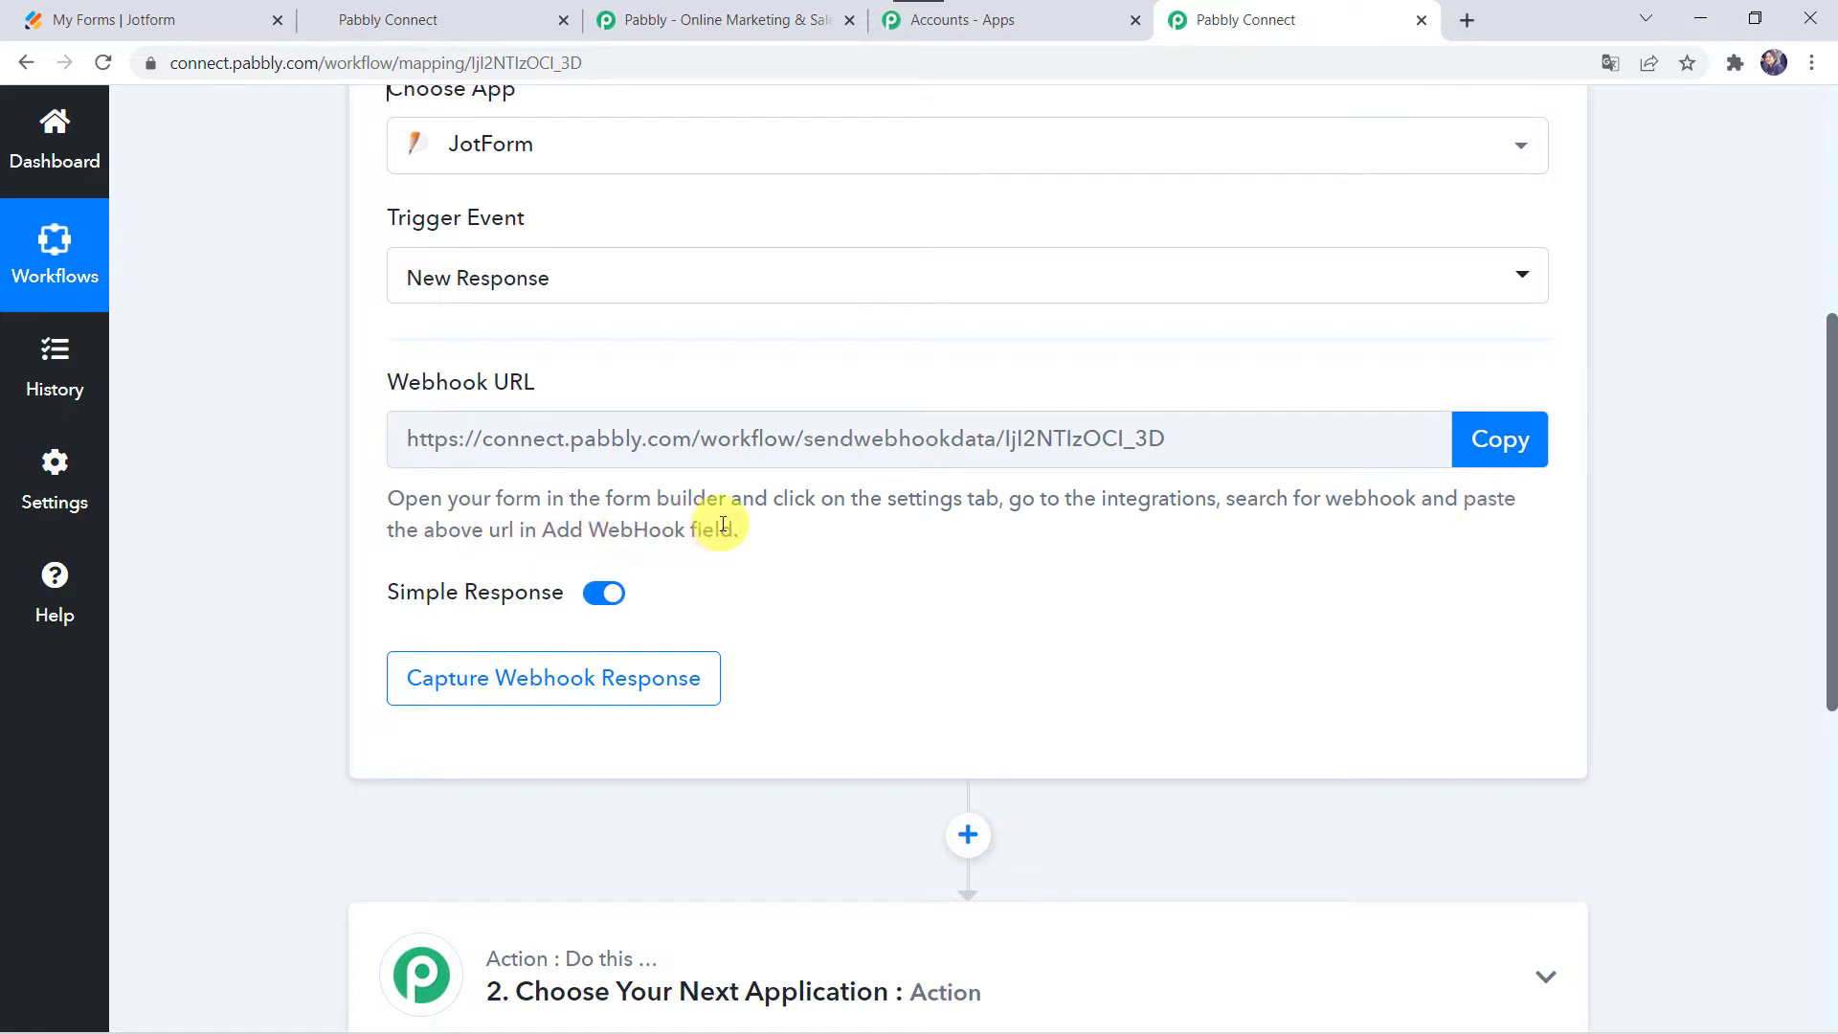
click(1503, 452)
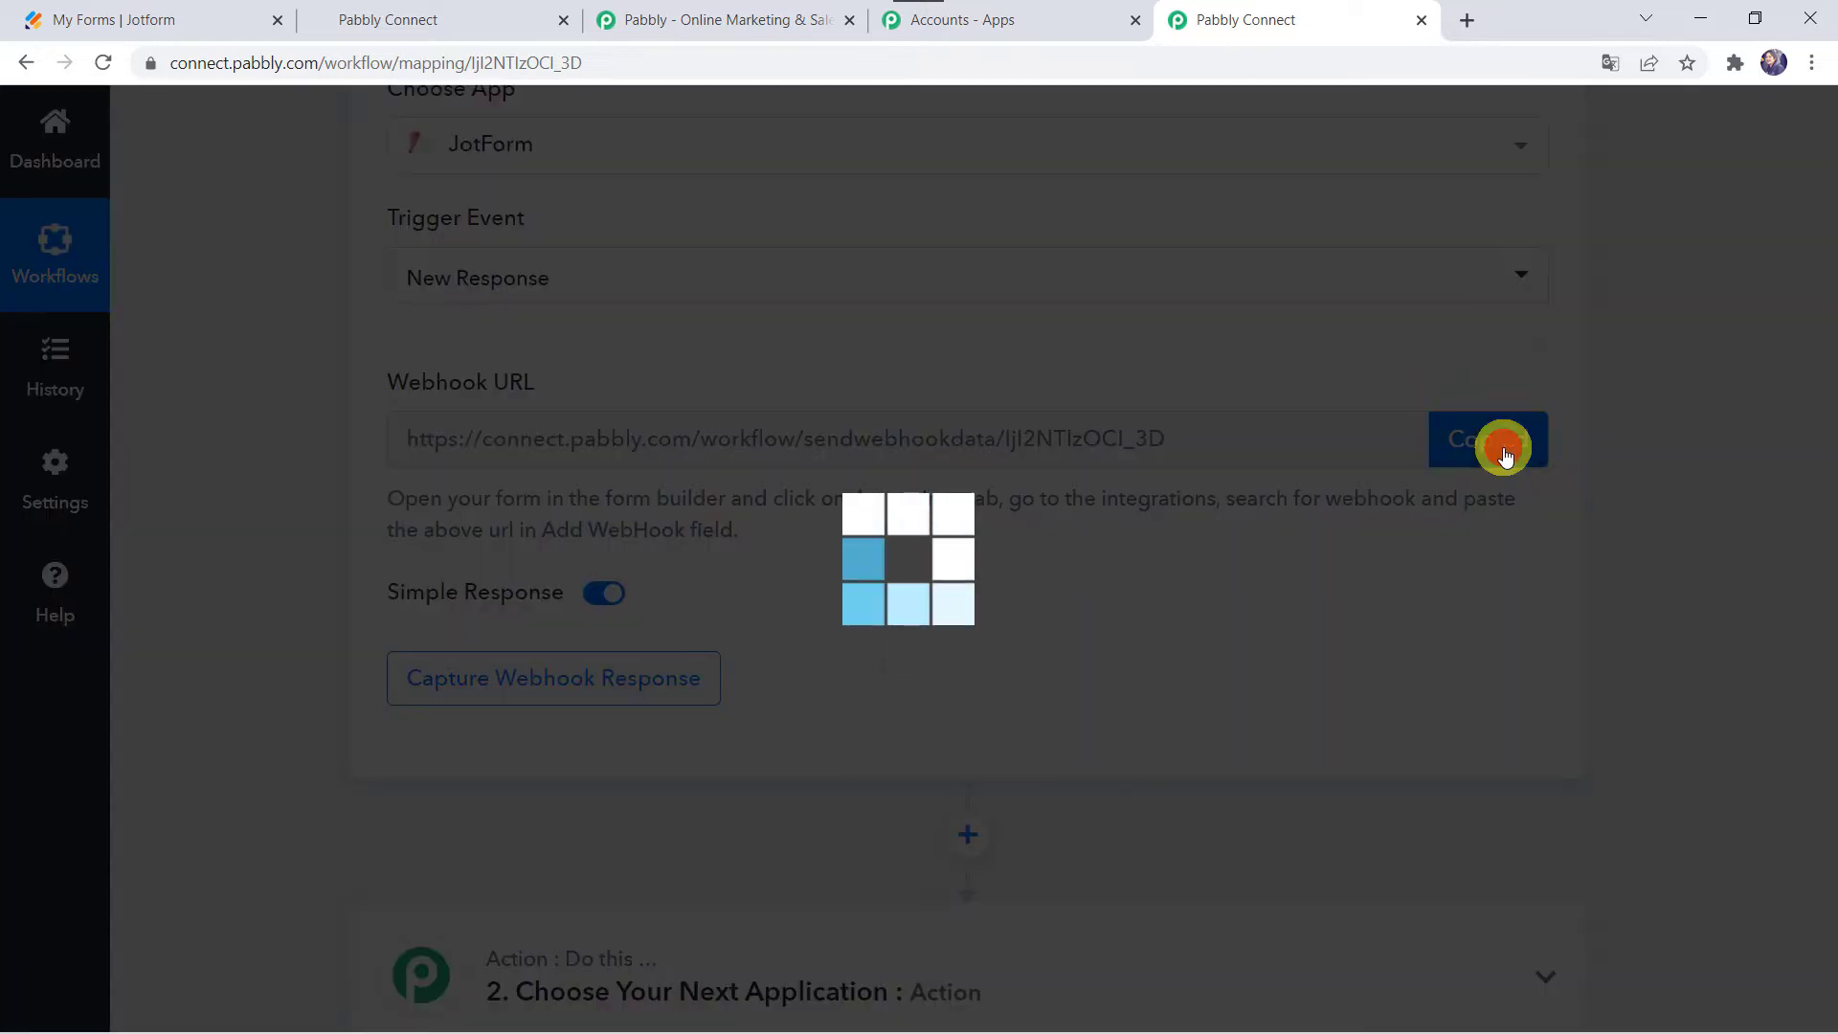
click(175, 15)
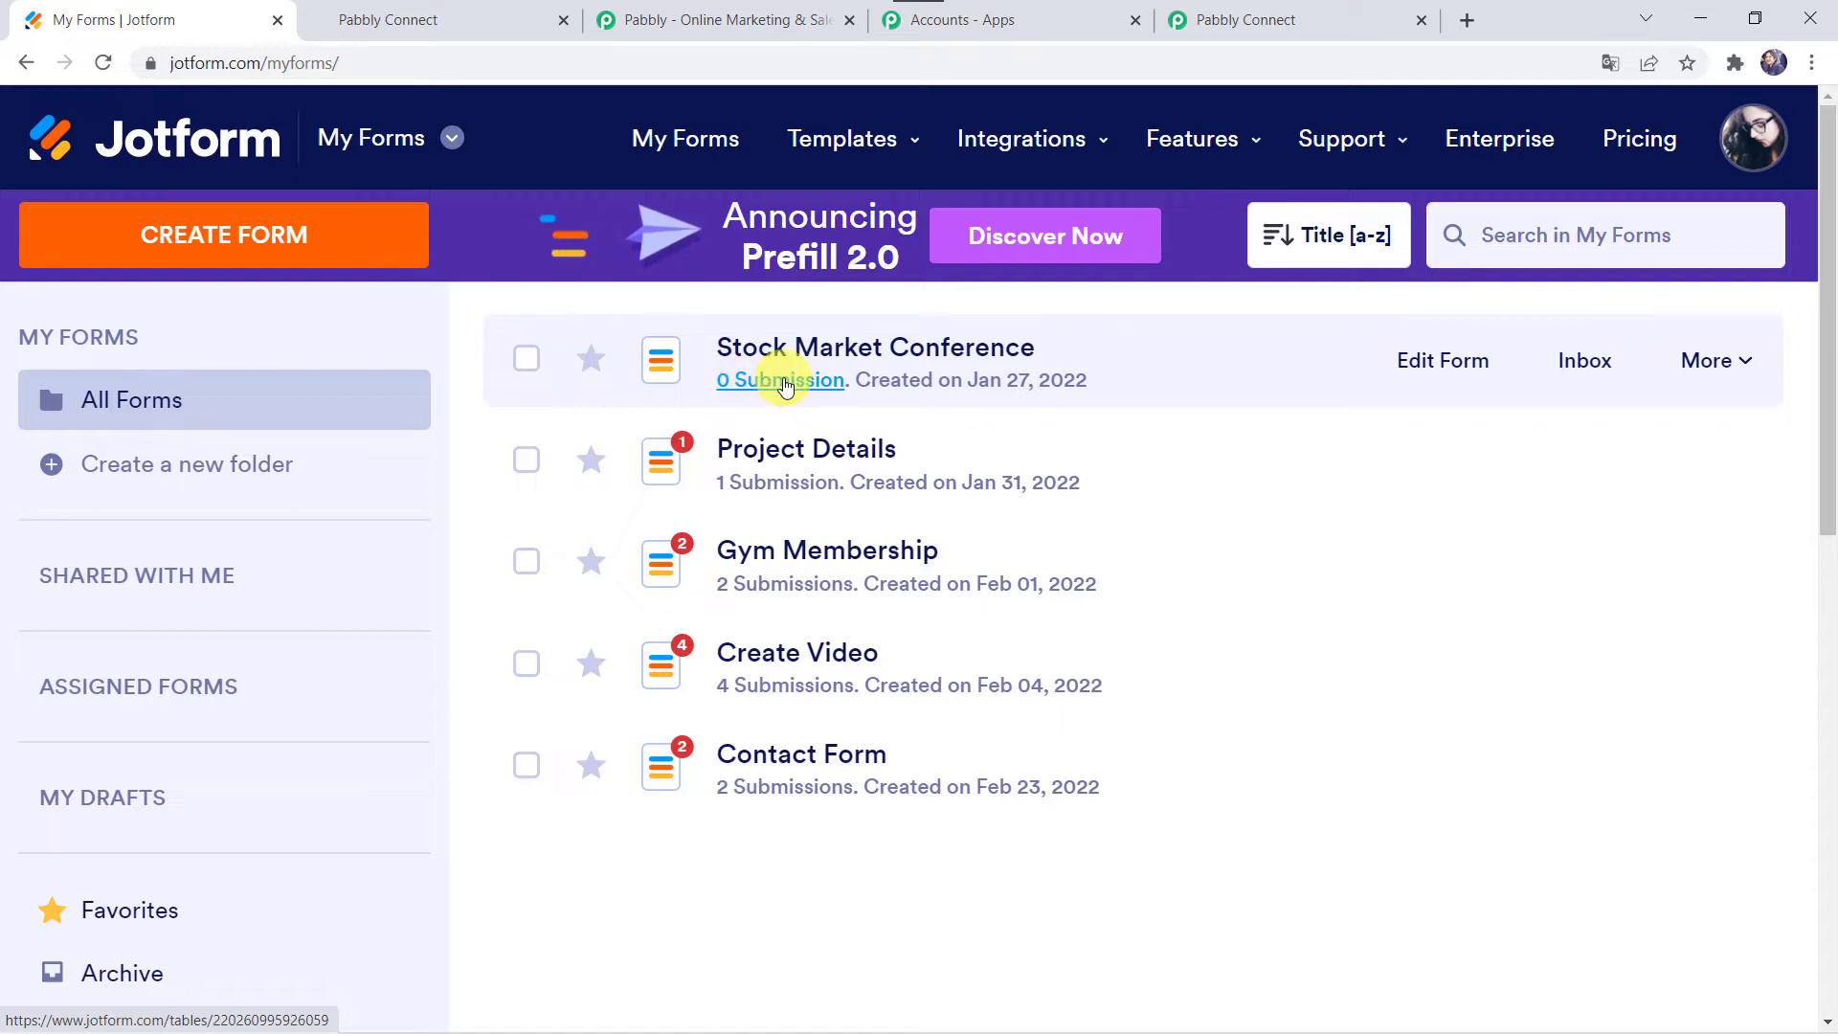
Step: Edit the Stock Market Conference form, review its fields, then open its Settings
click(1393, 378)
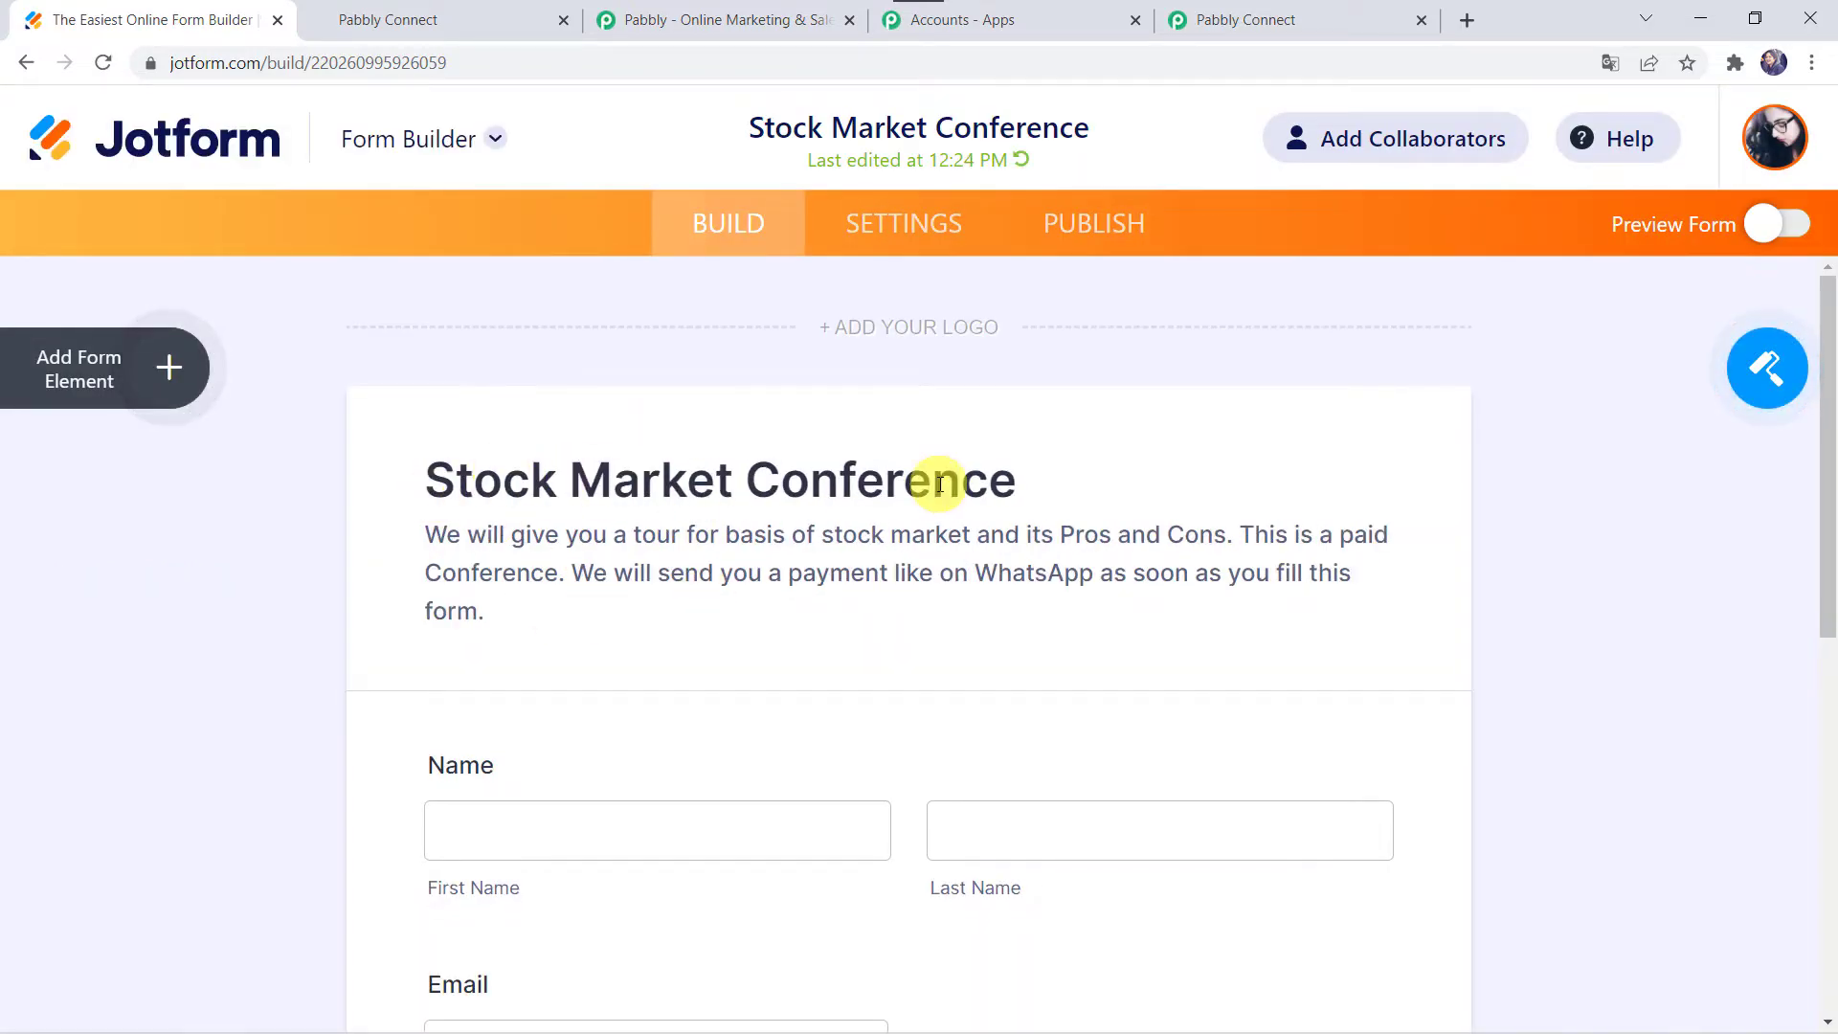
scroll(360, 668, down, 3)
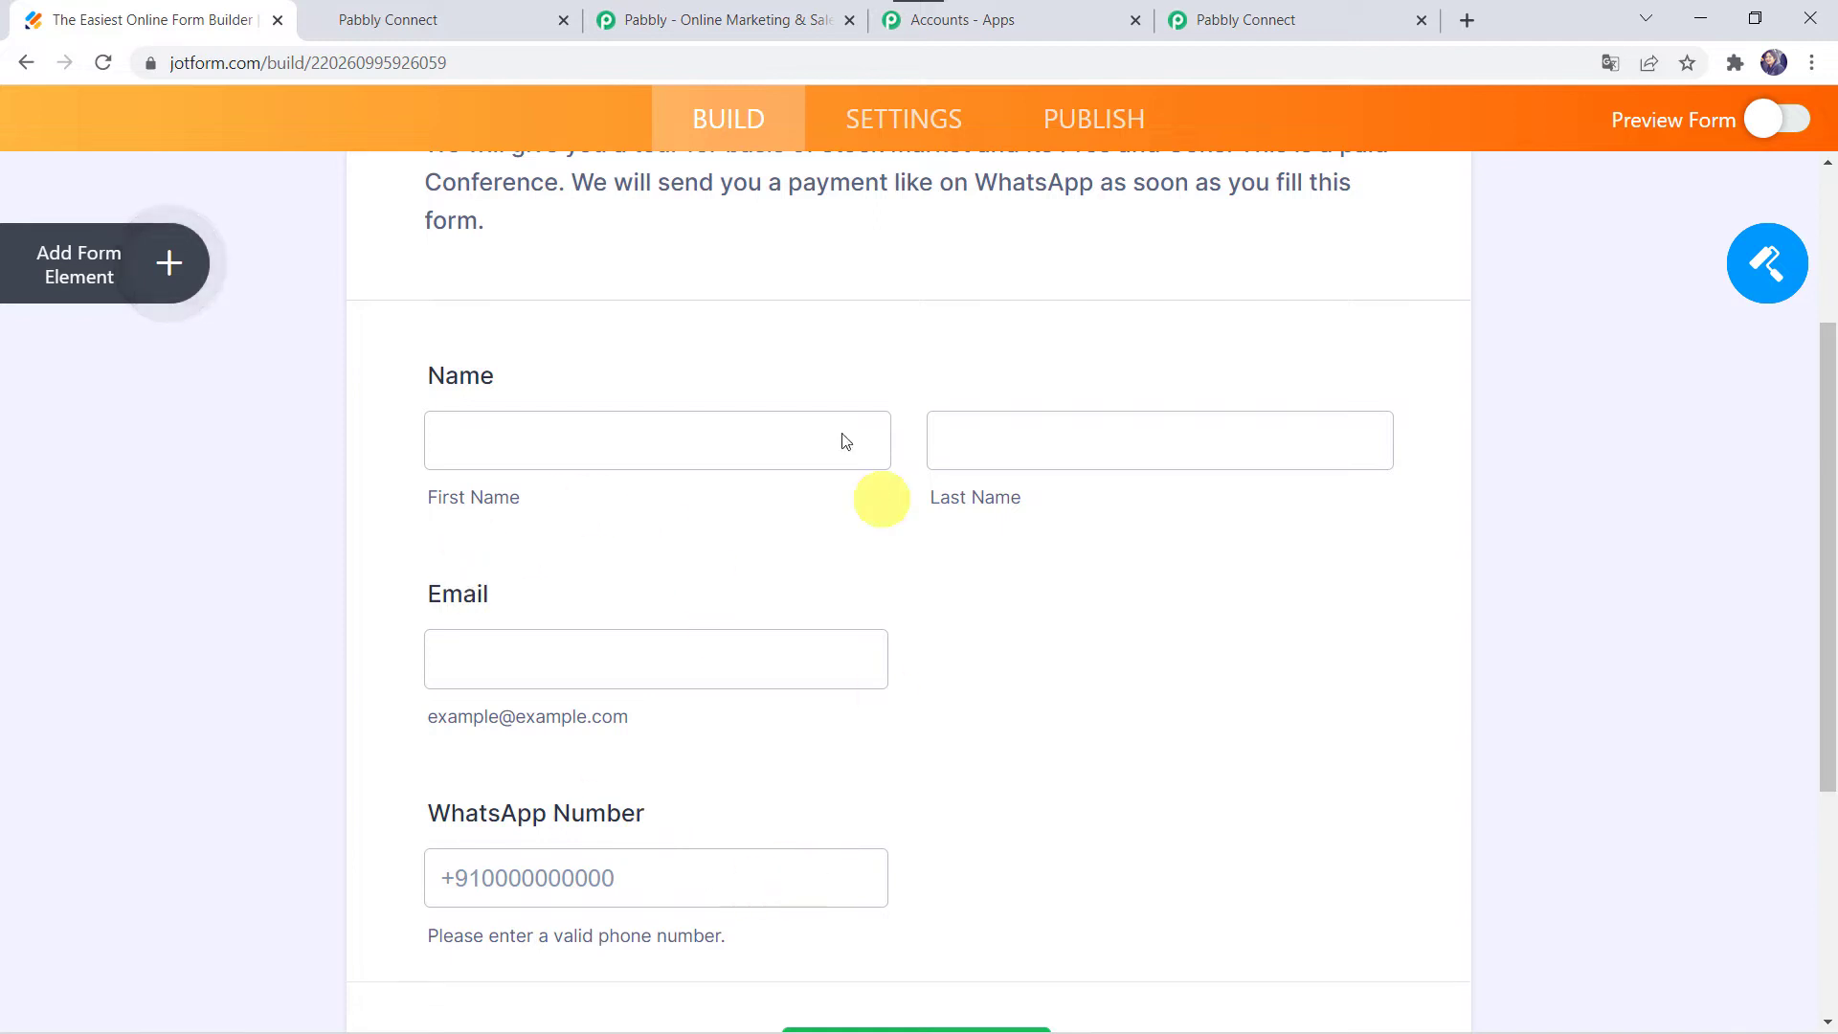
scroll(632, 648, down, 3)
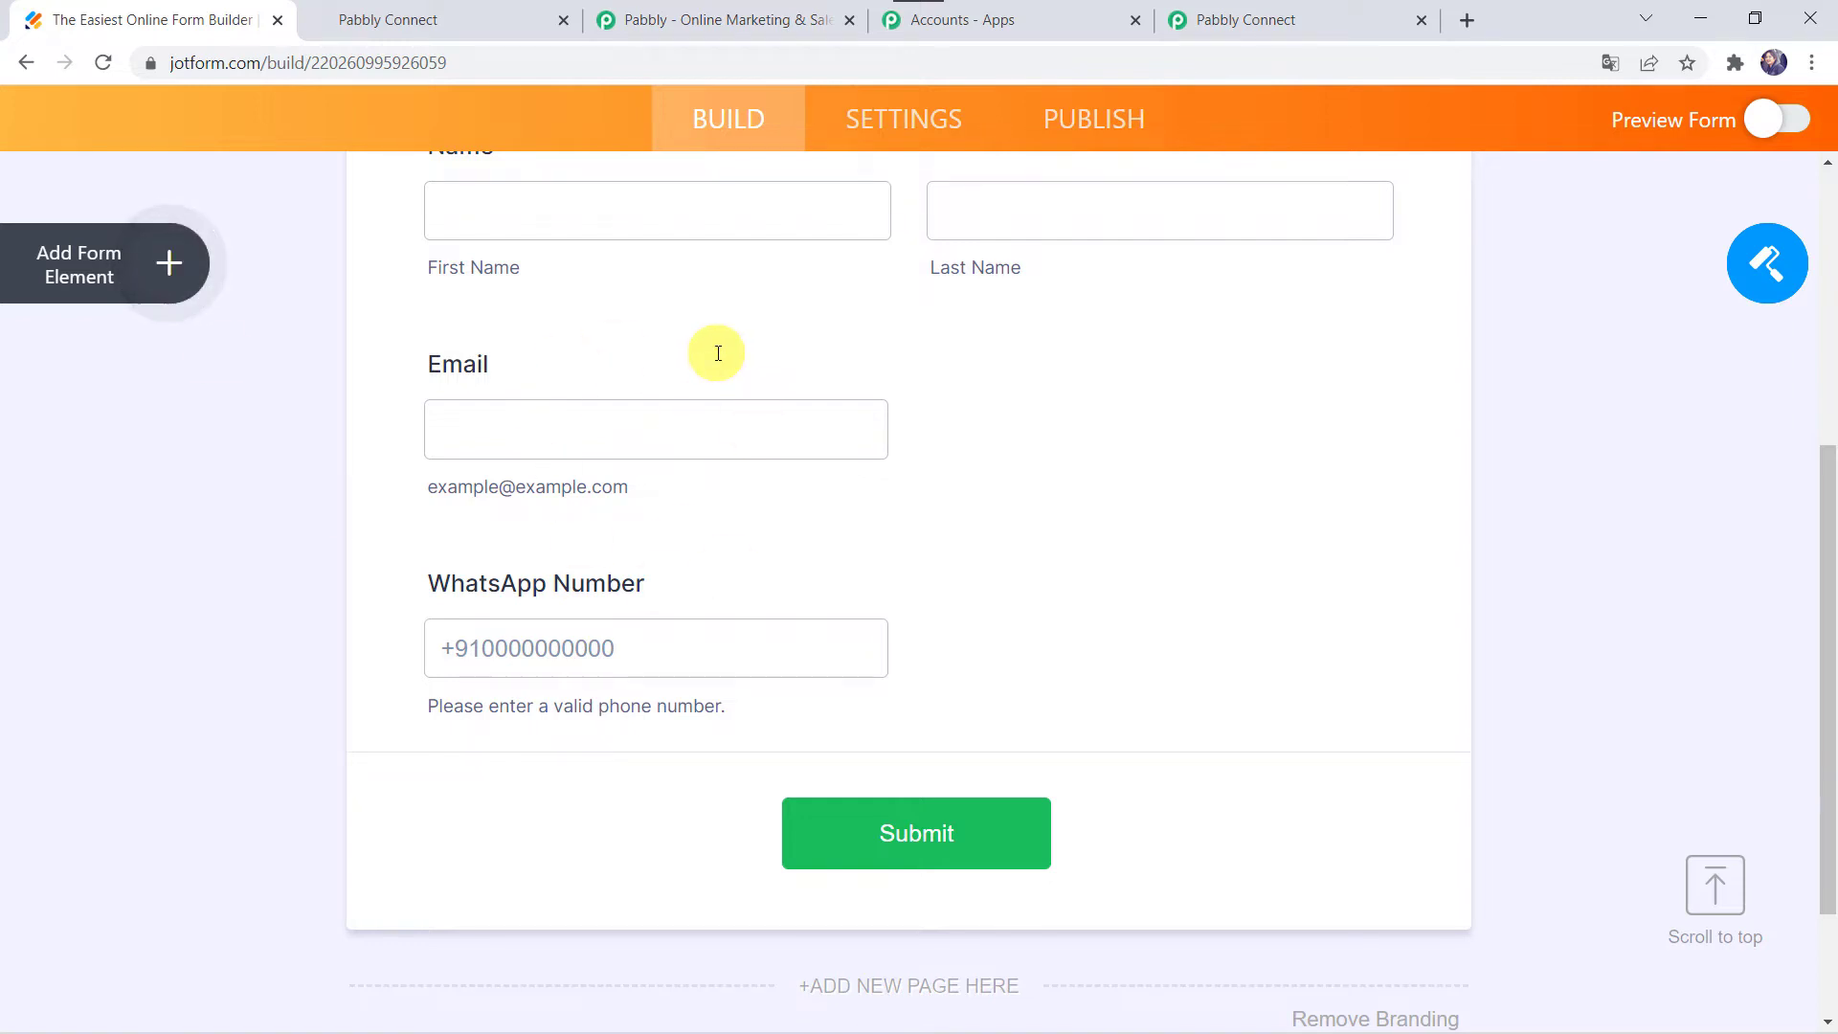
scroll(718, 348, up, 3)
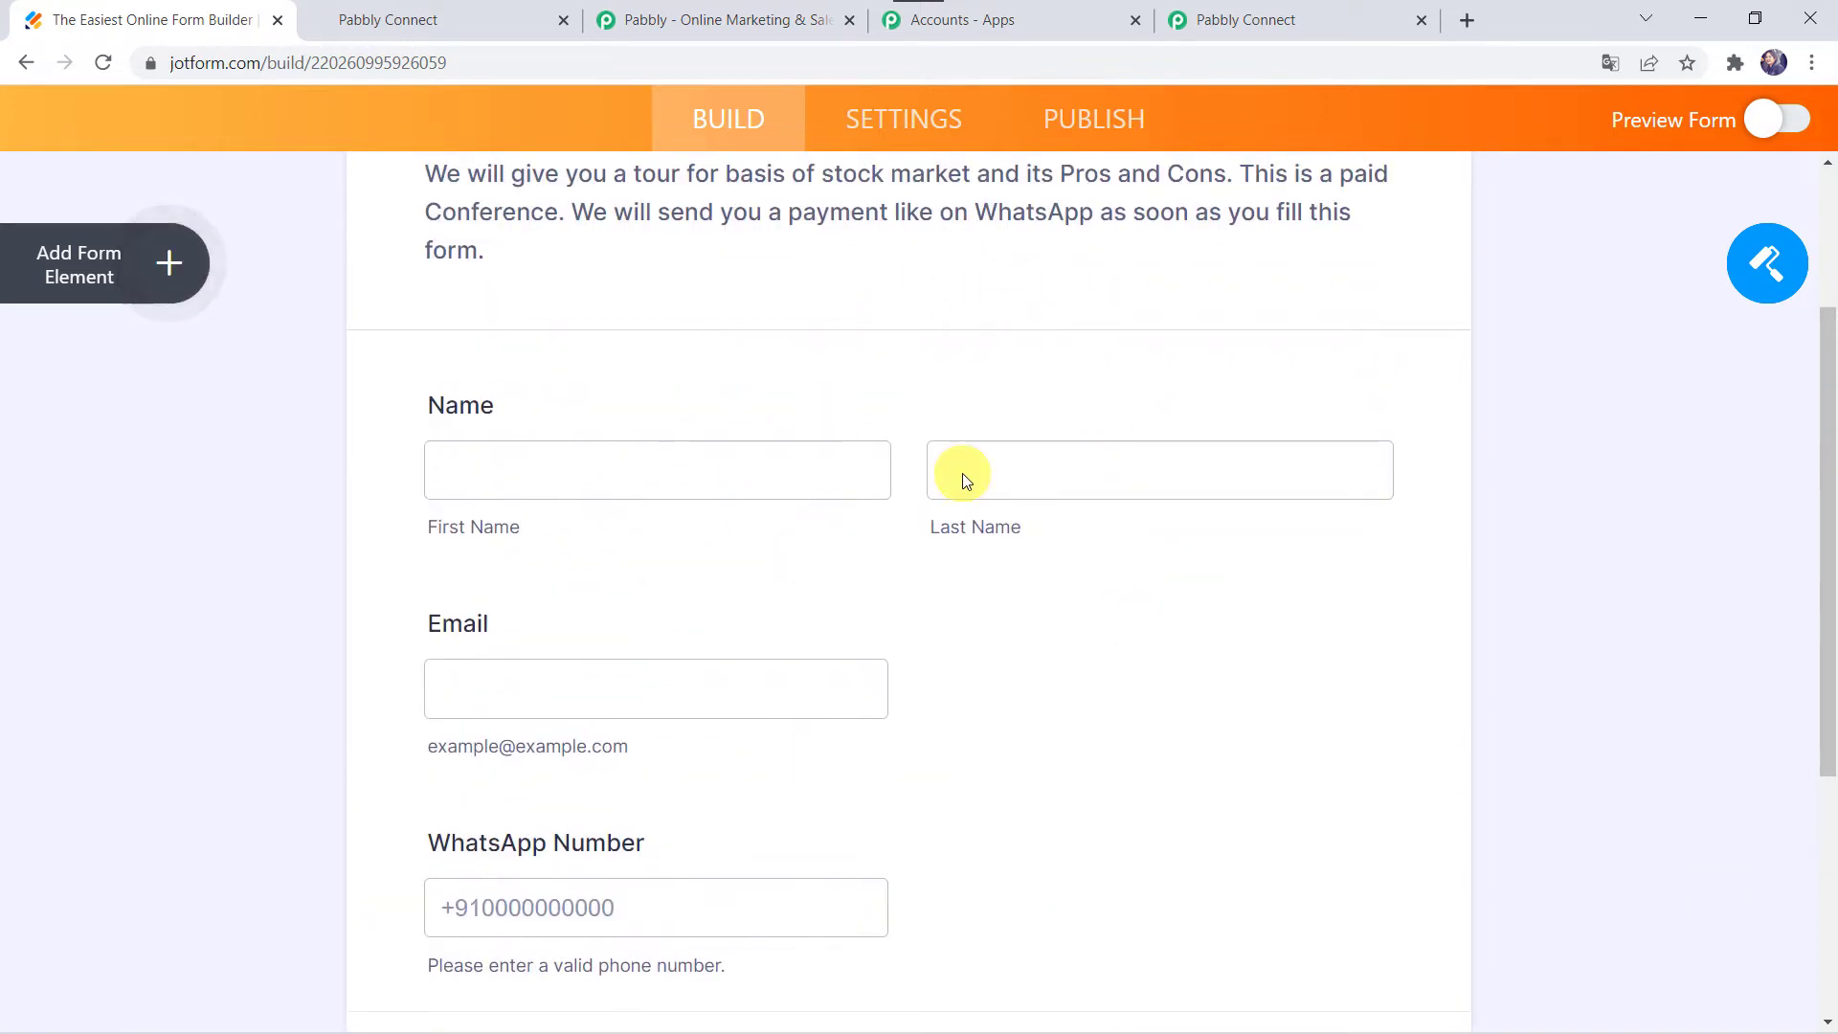
scroll(963, 475, up, 4)
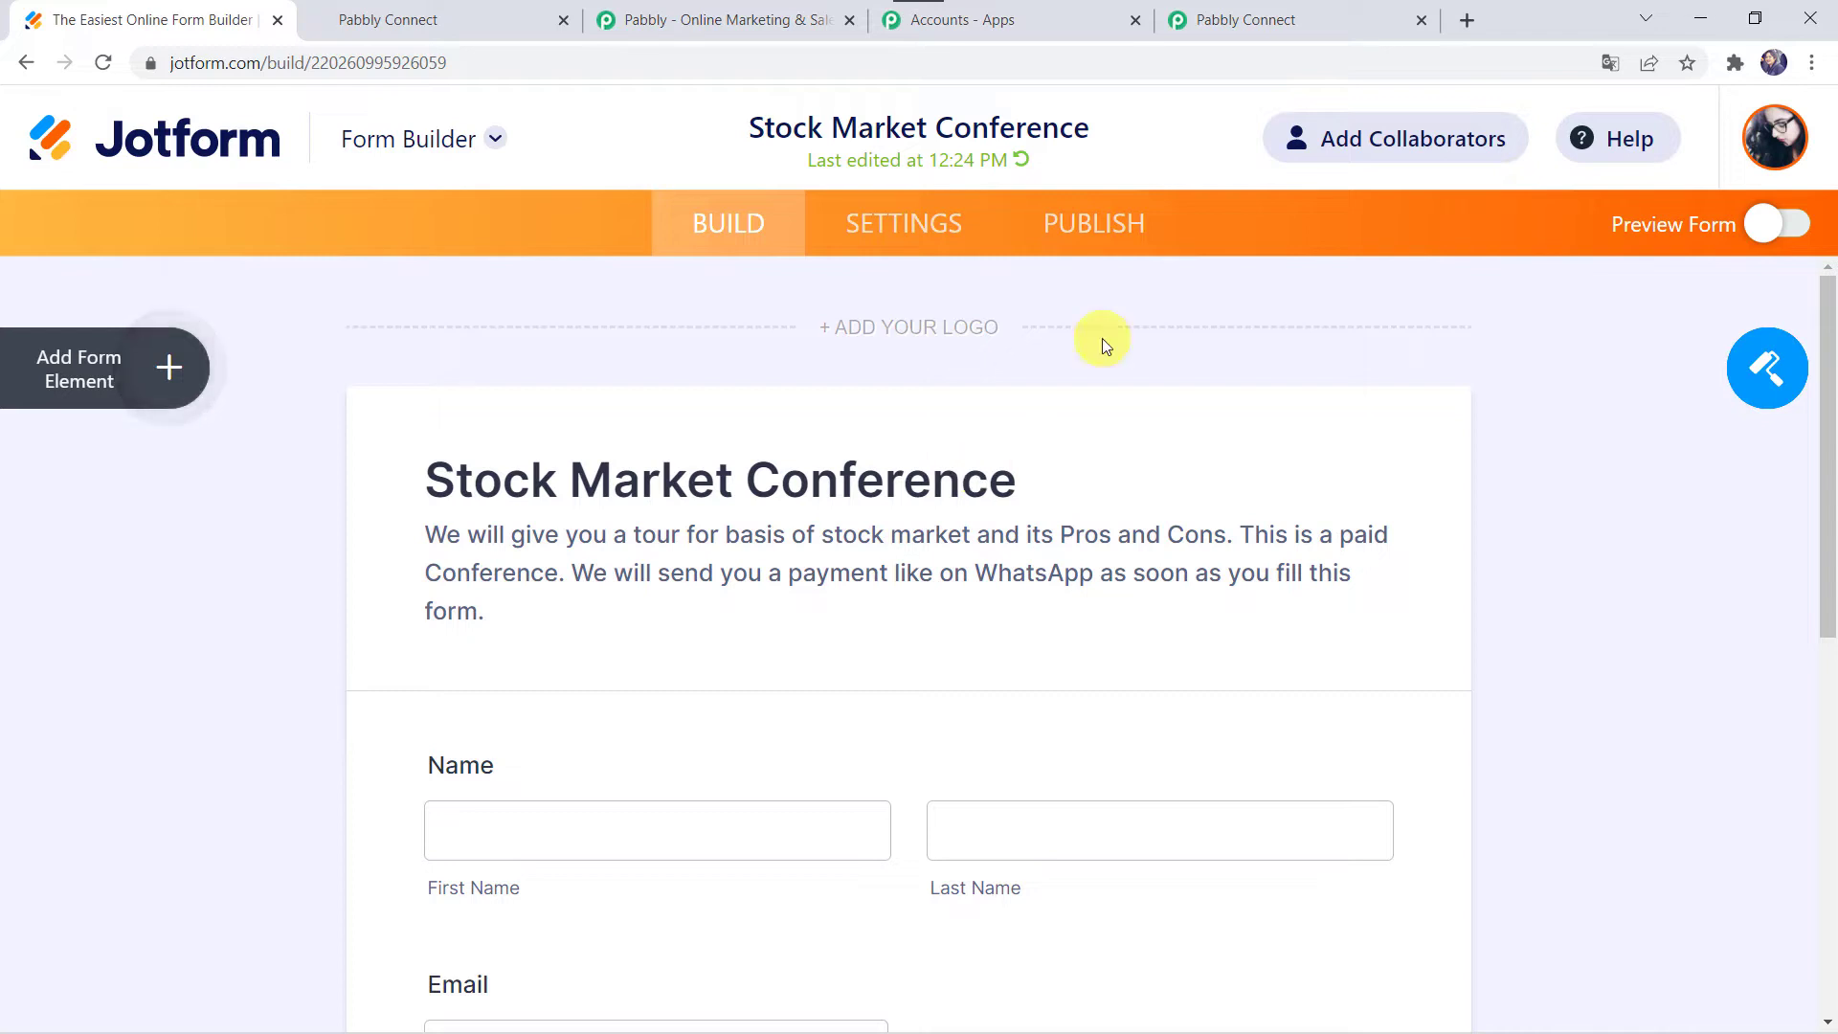
click(911, 230)
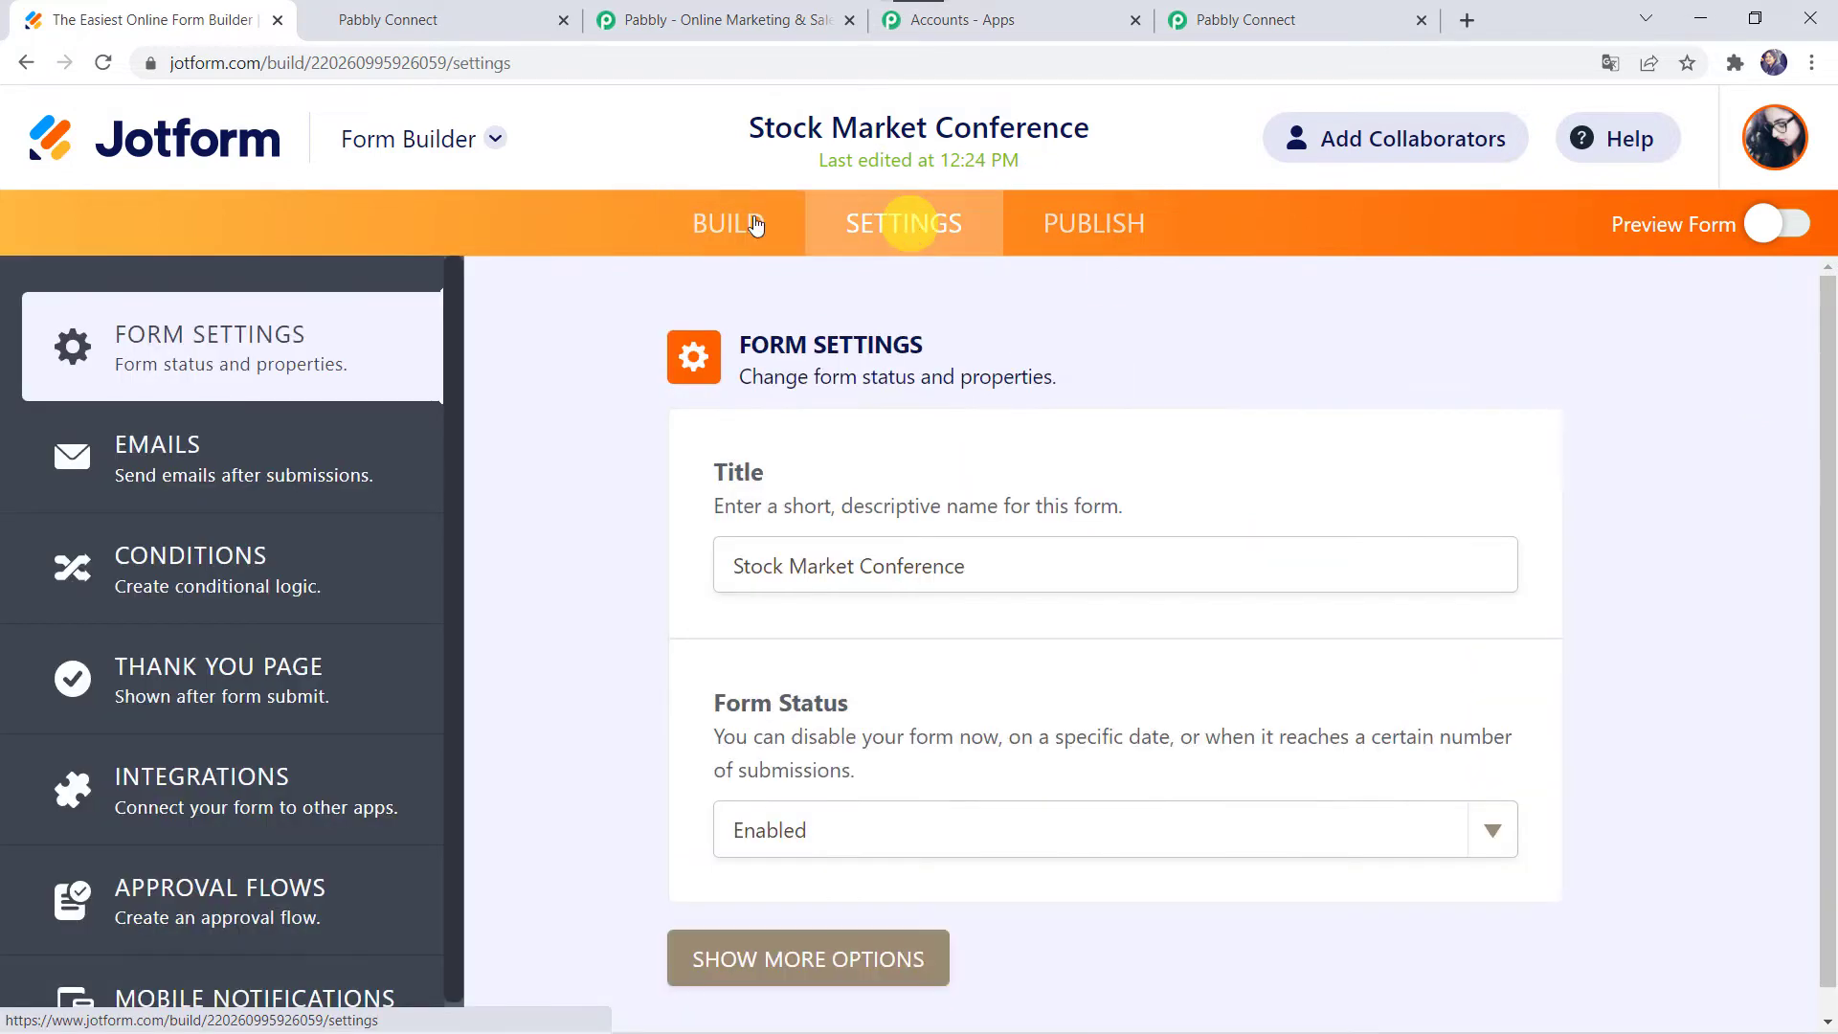
Step: Add a WebHooks integration using the pasted Pabbly webhook URL and finish the setup
click(267, 792)
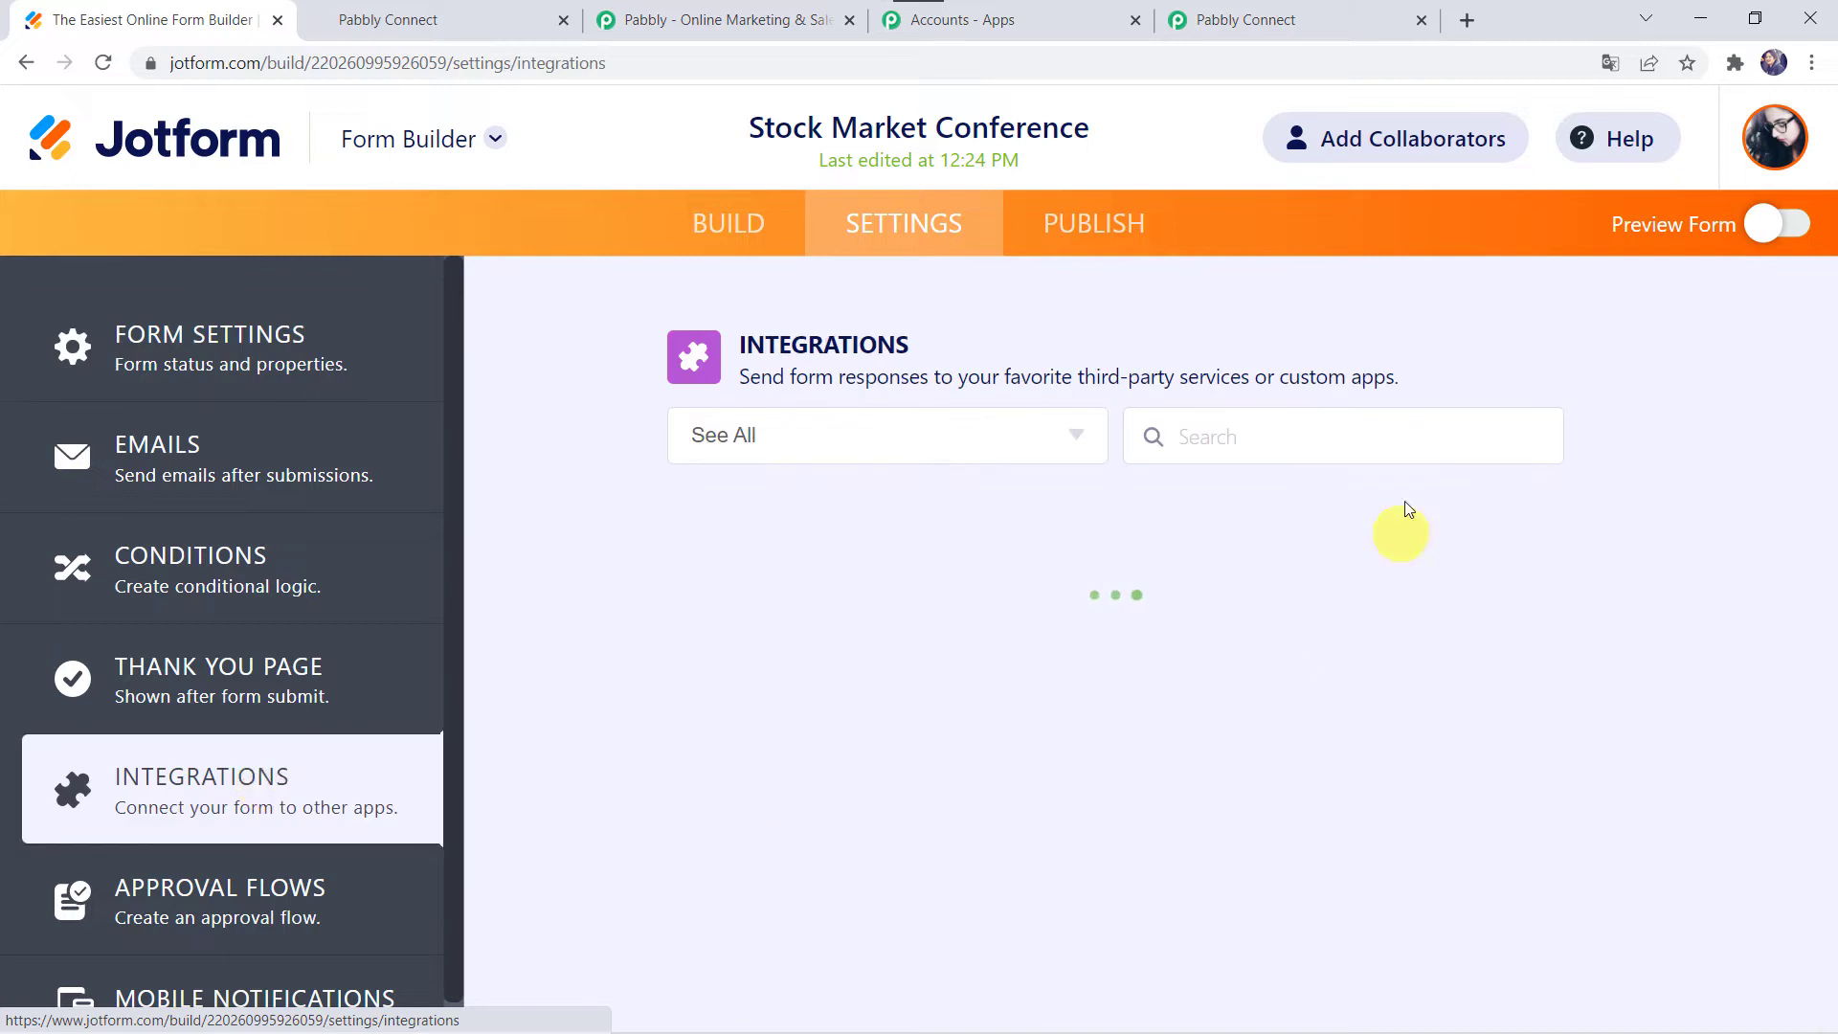
click(1217, 438)
text(web)
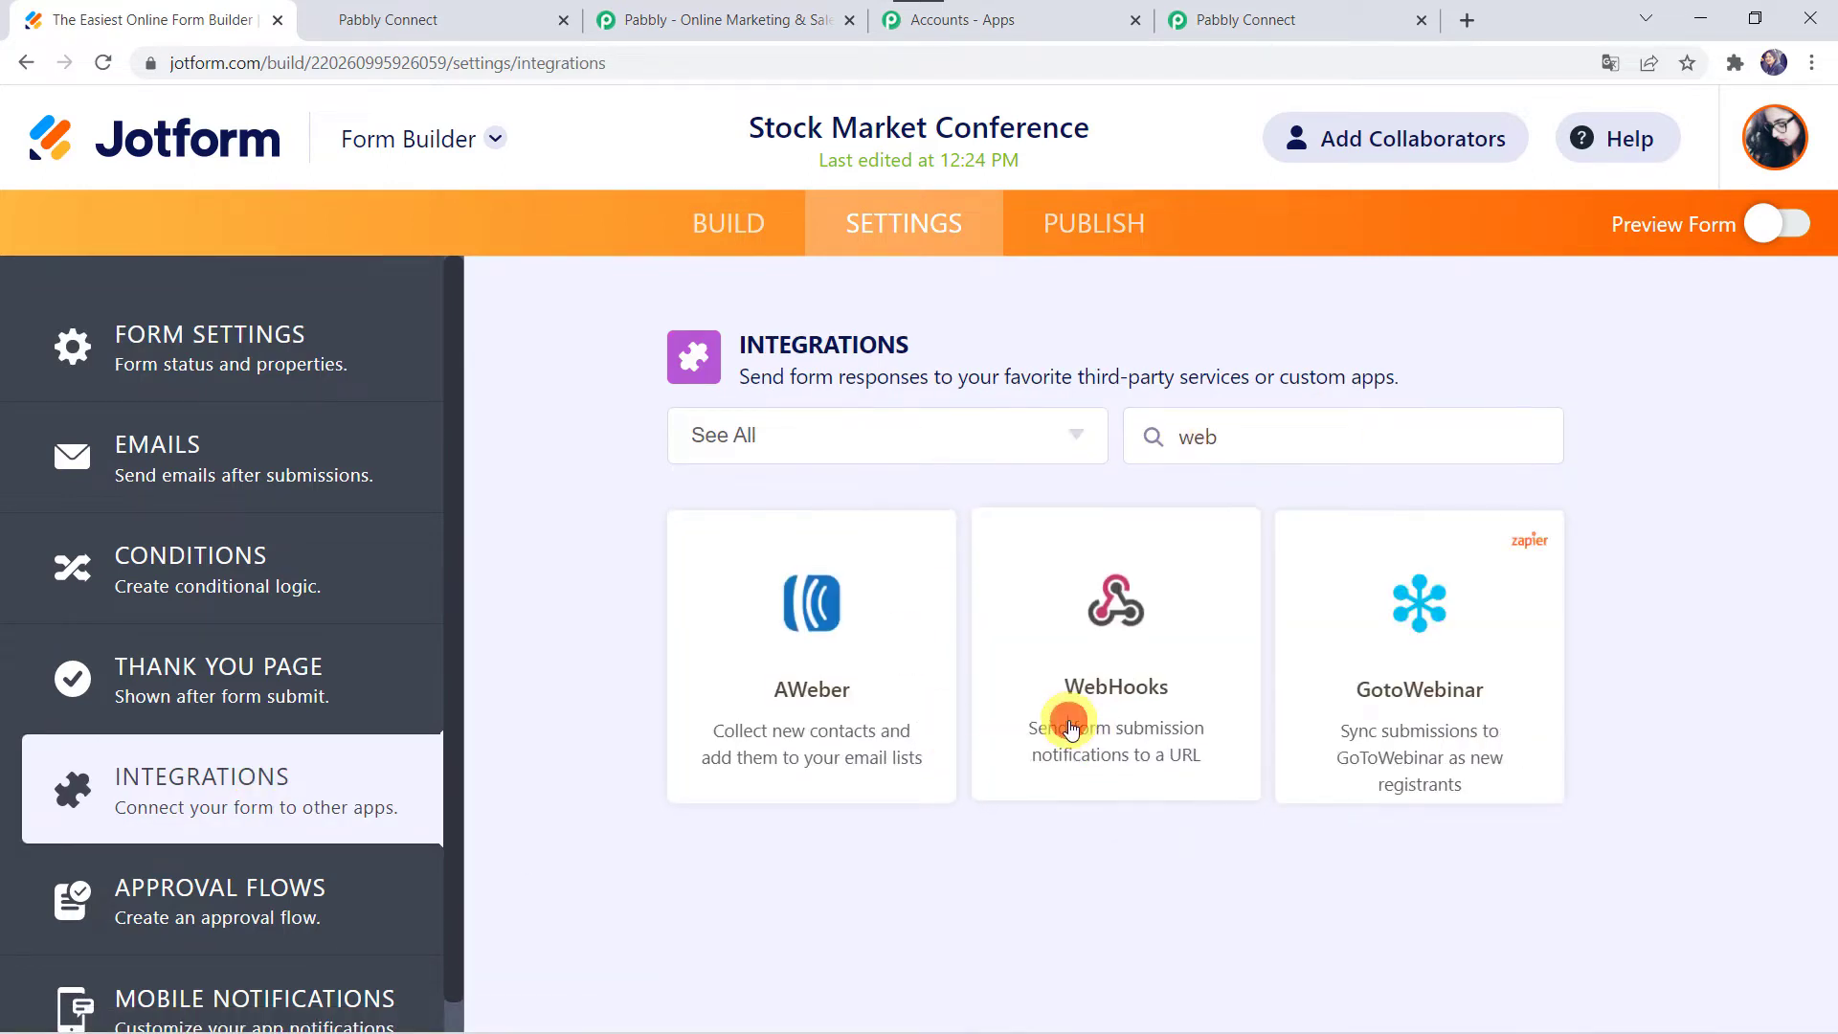
click(1069, 728)
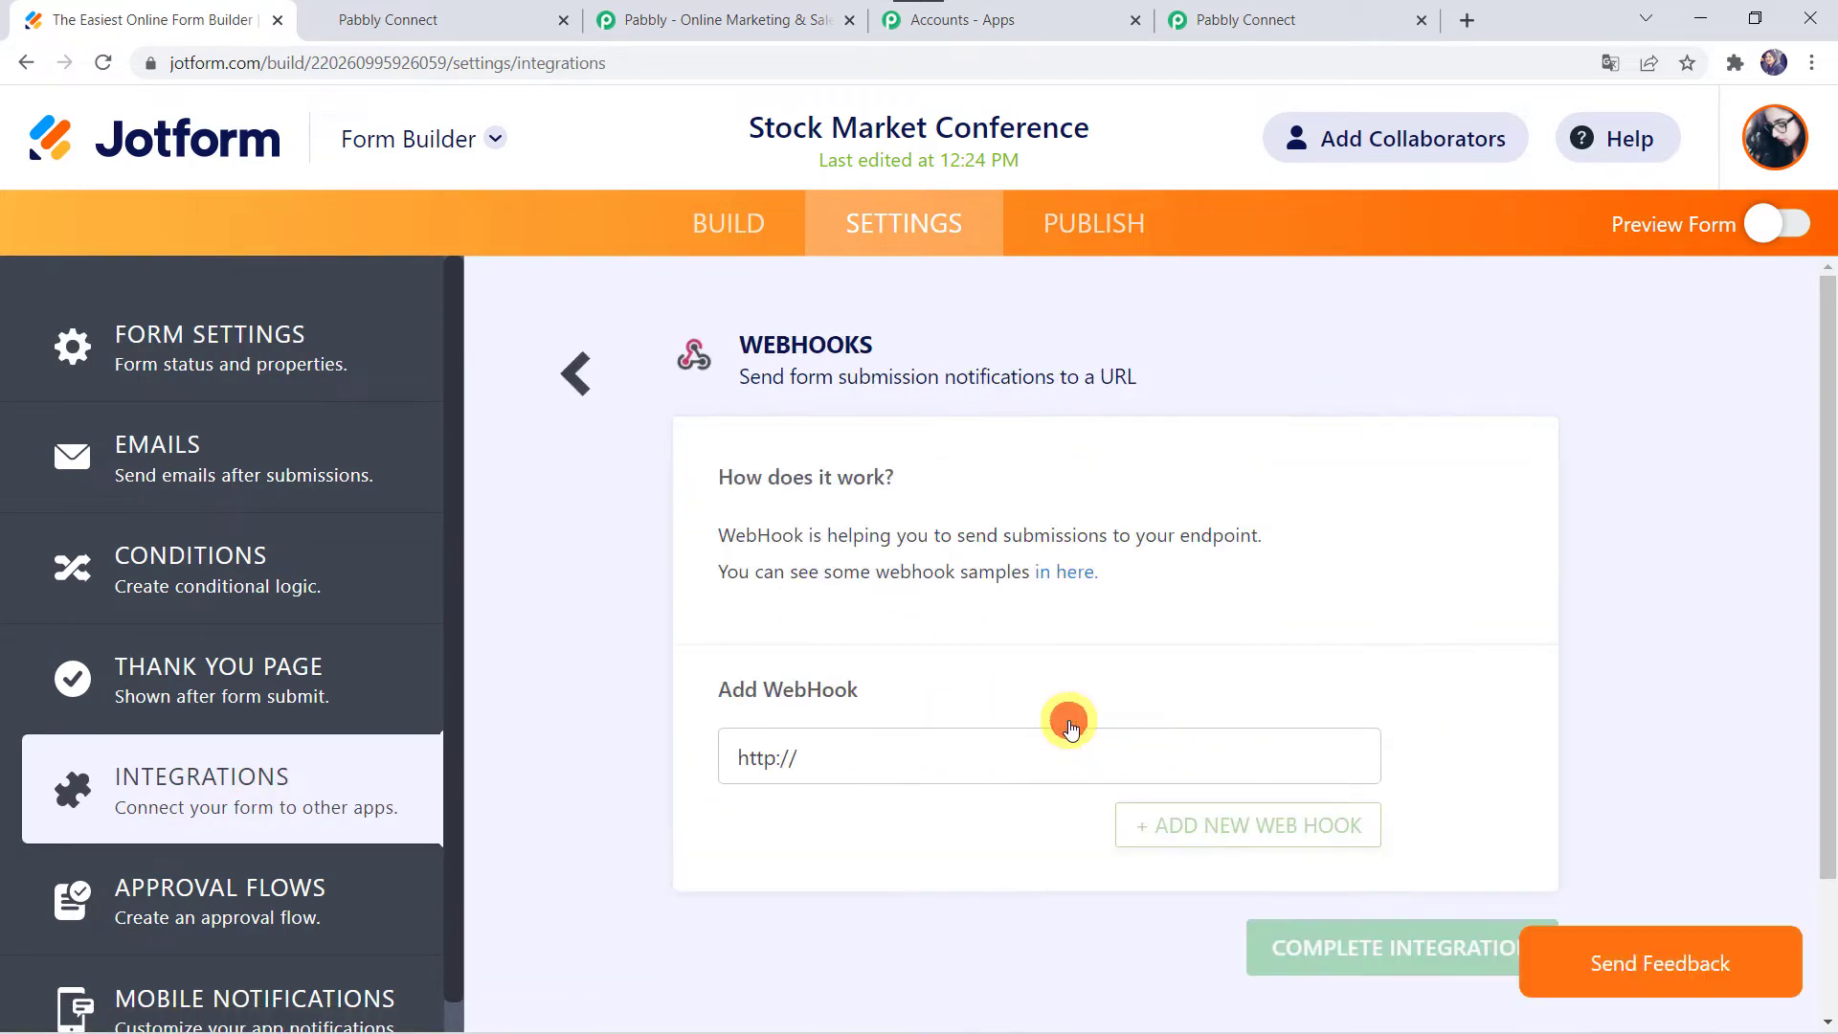
key(BackSpace)
right_click(845, 752)
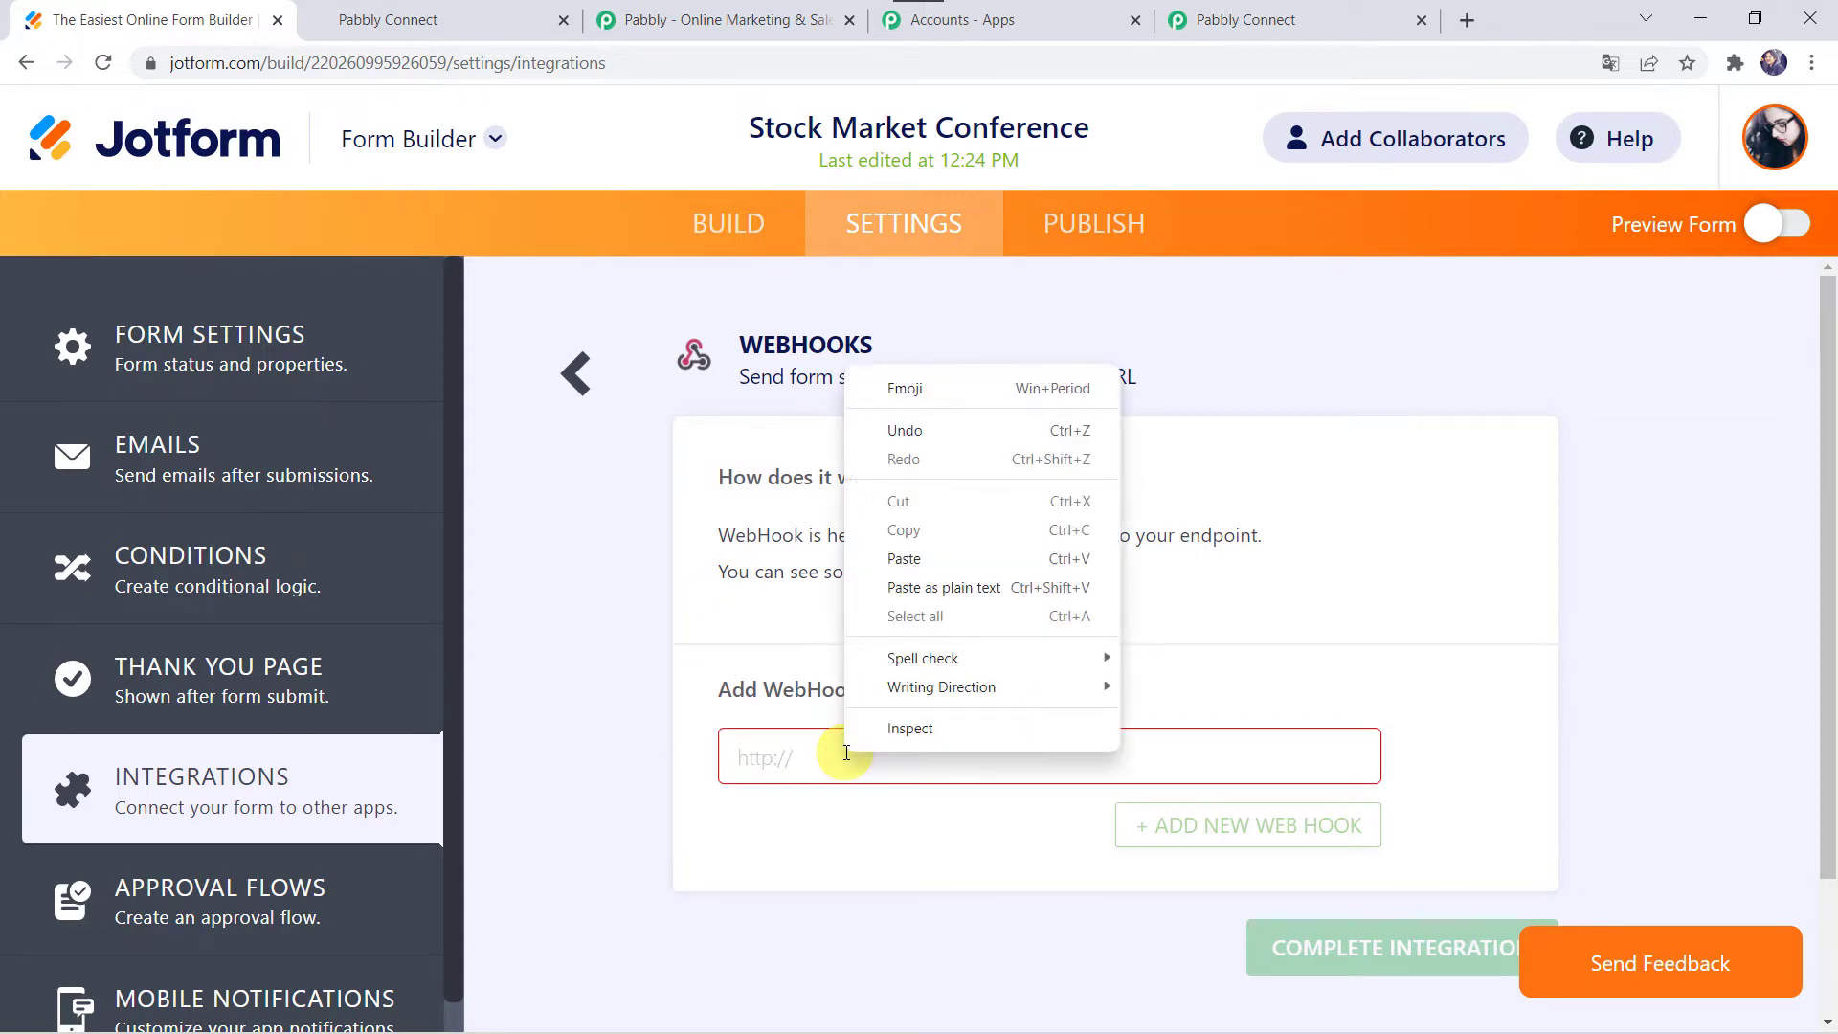
click(903, 559)
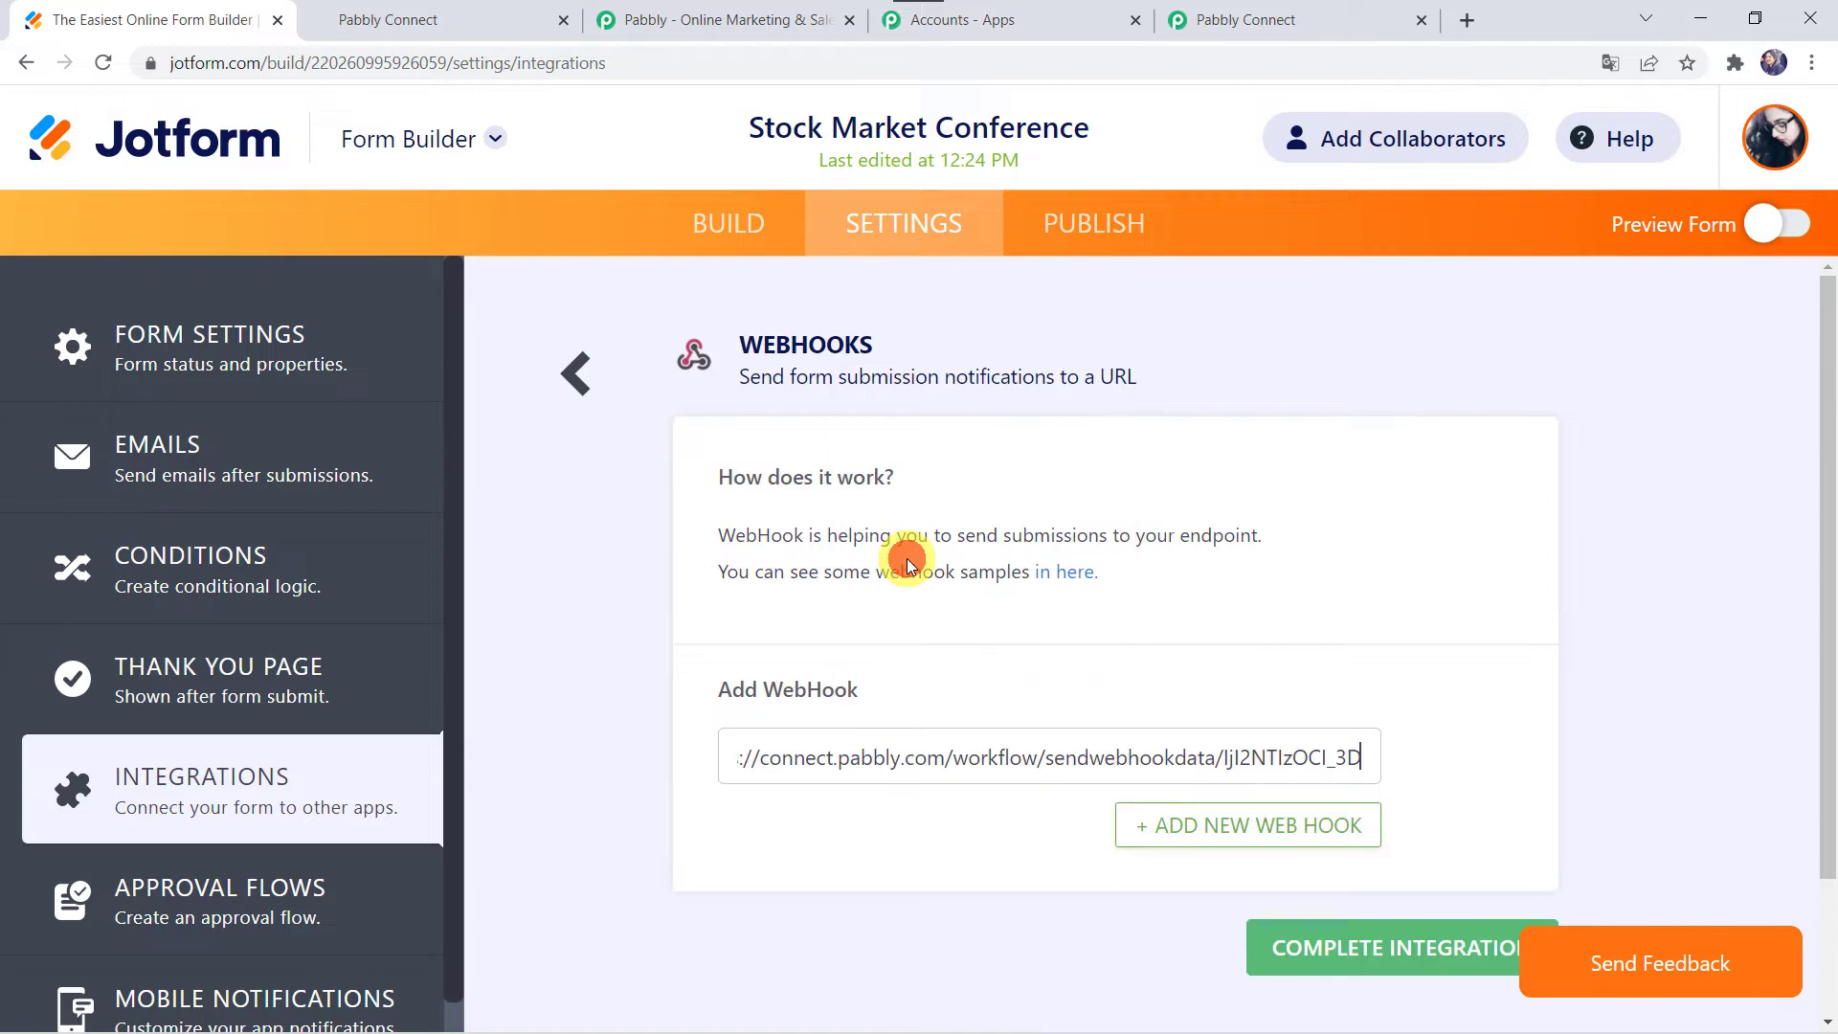
click(1359, 950)
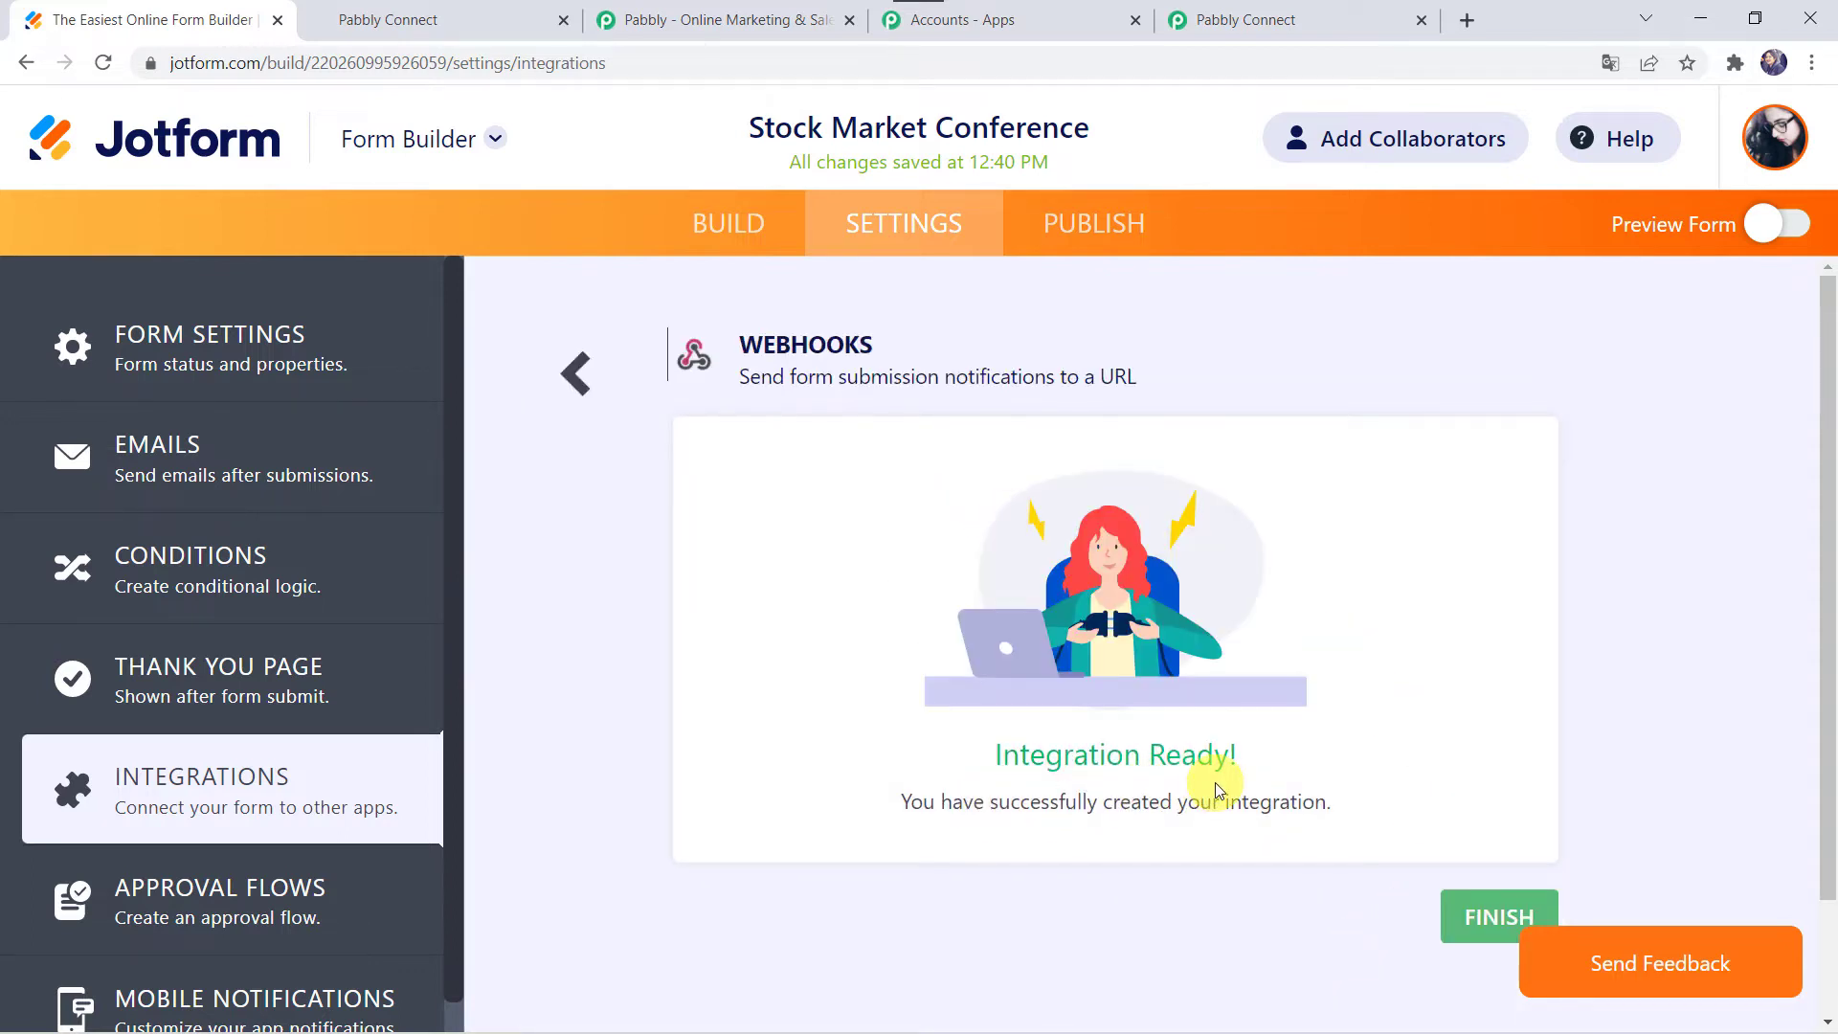
click(1480, 919)
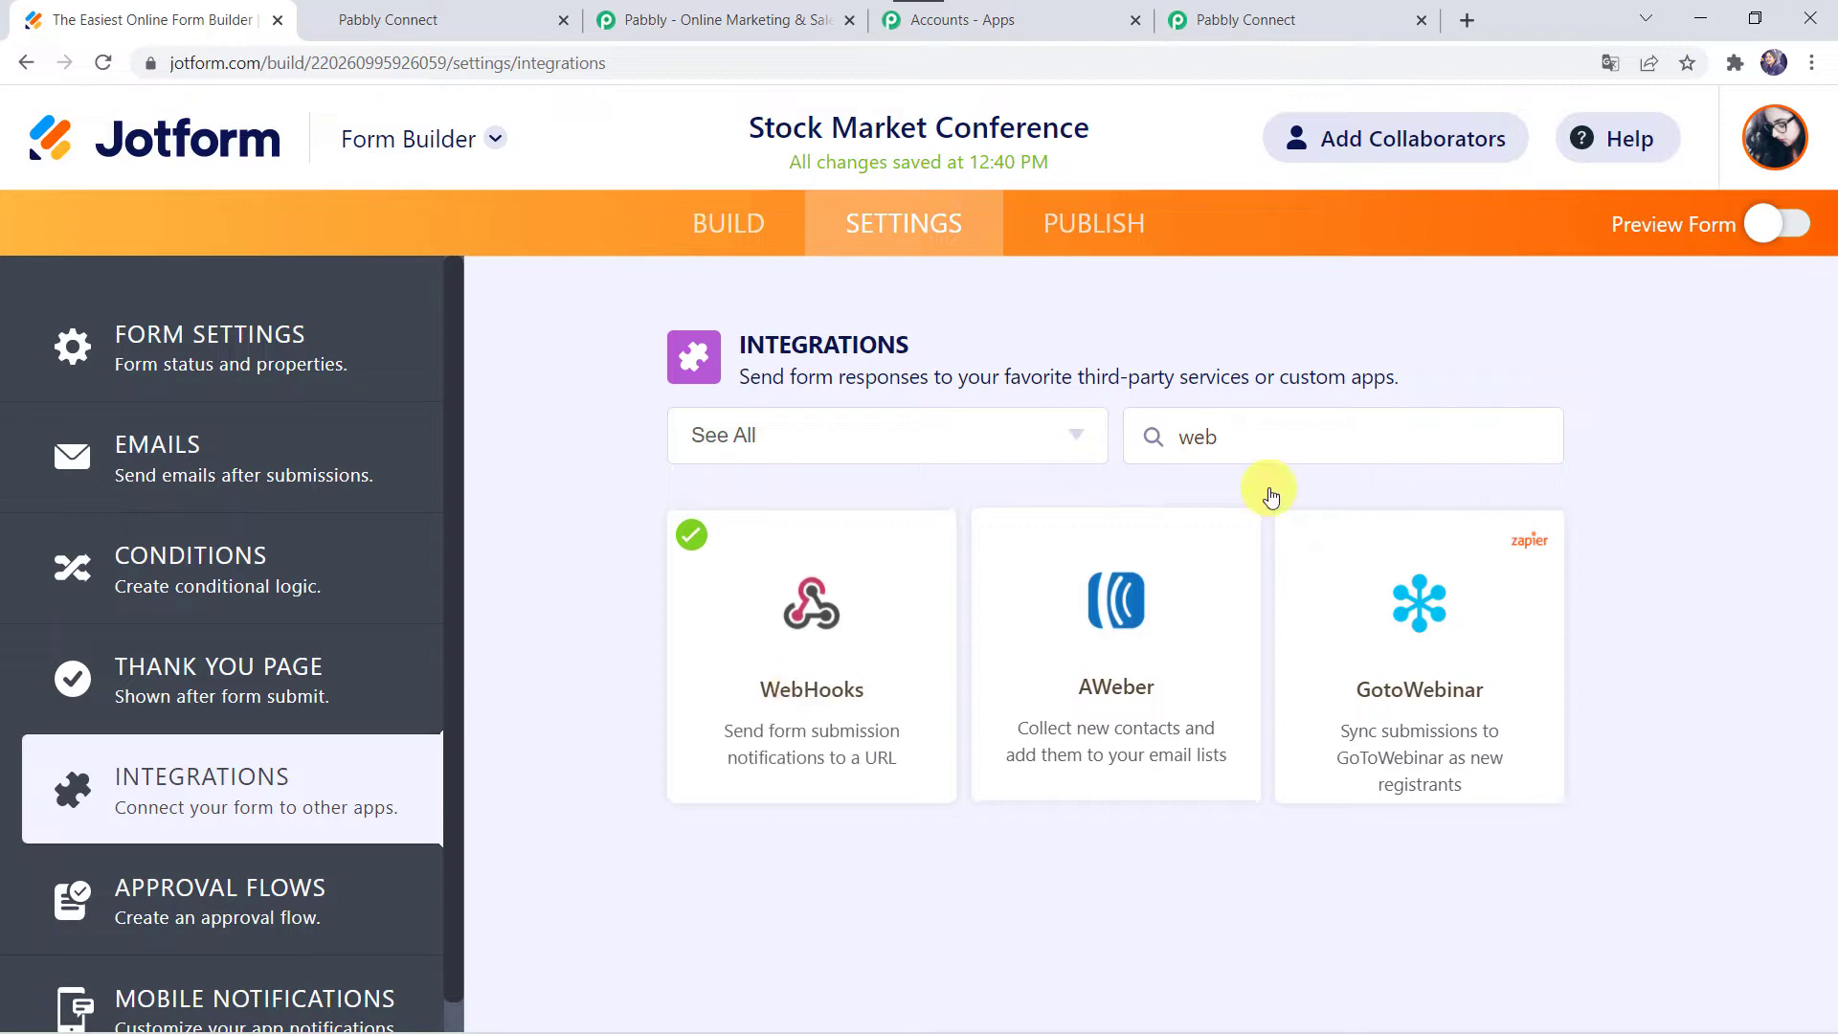
click(1277, 20)
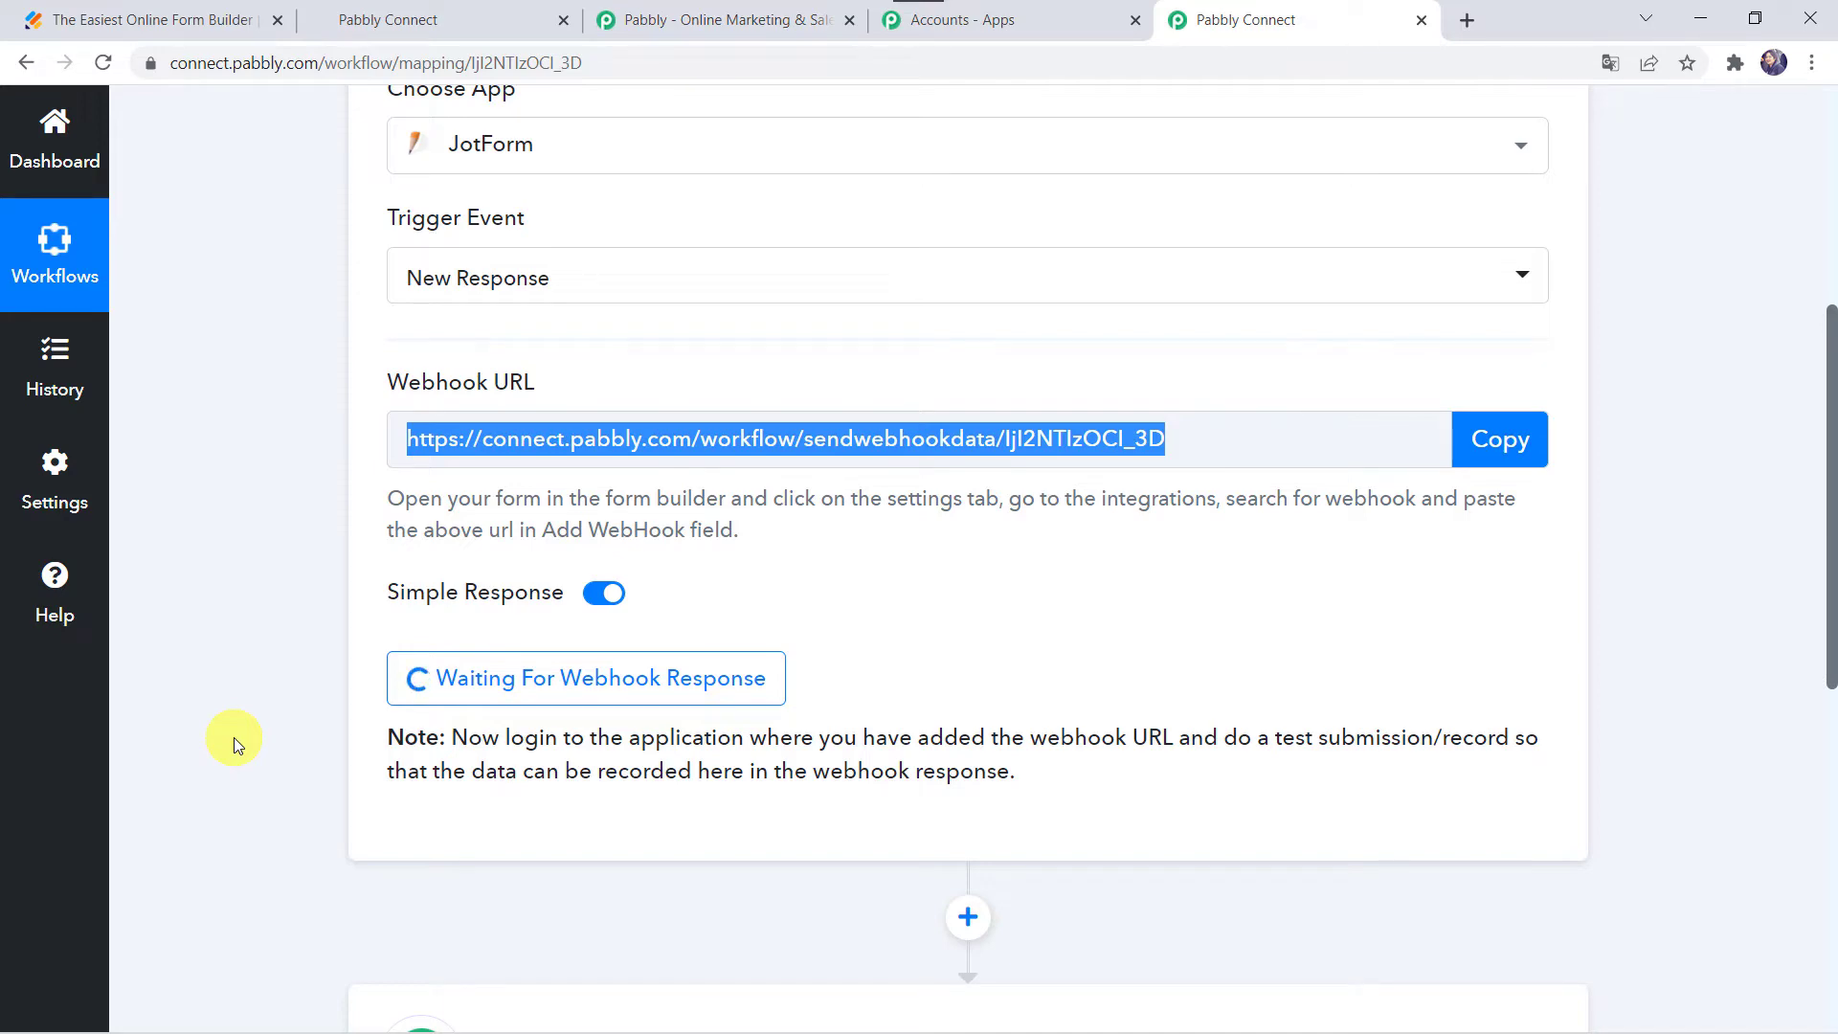
click(180, 19)
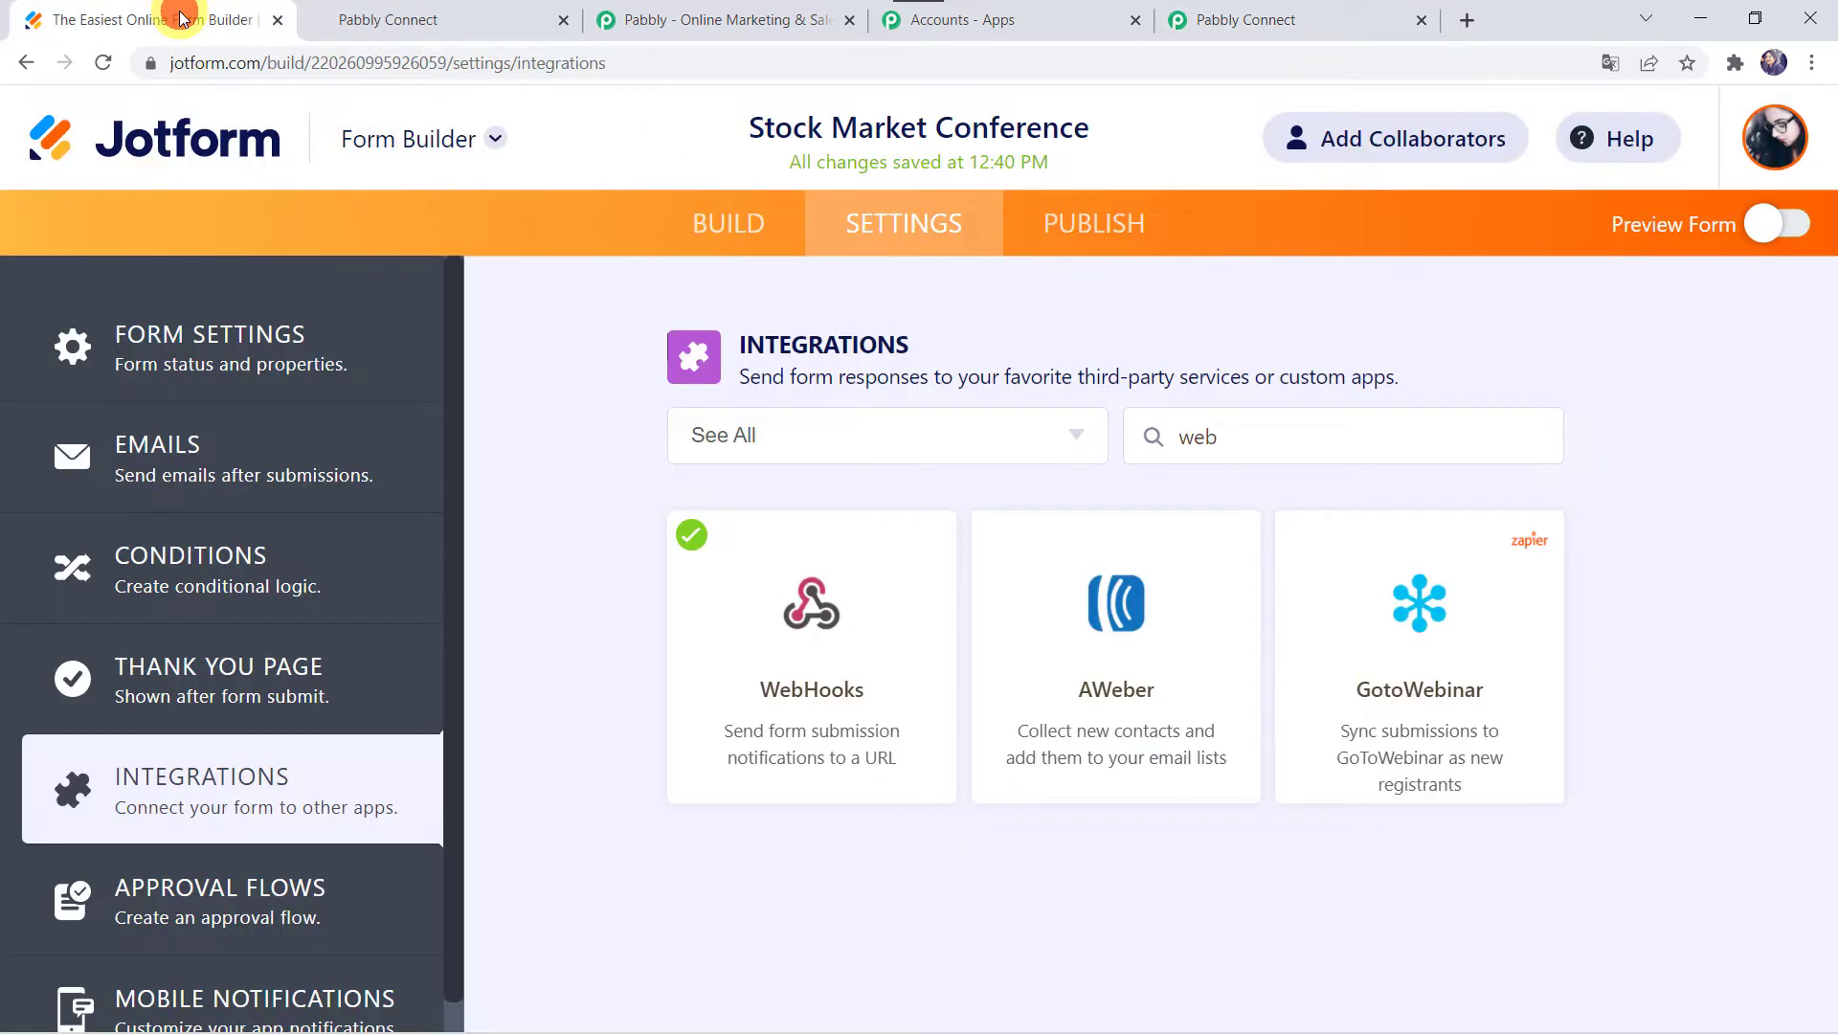
Step: Open the published Stock Market Conference form's share link in a new tab
click(1120, 226)
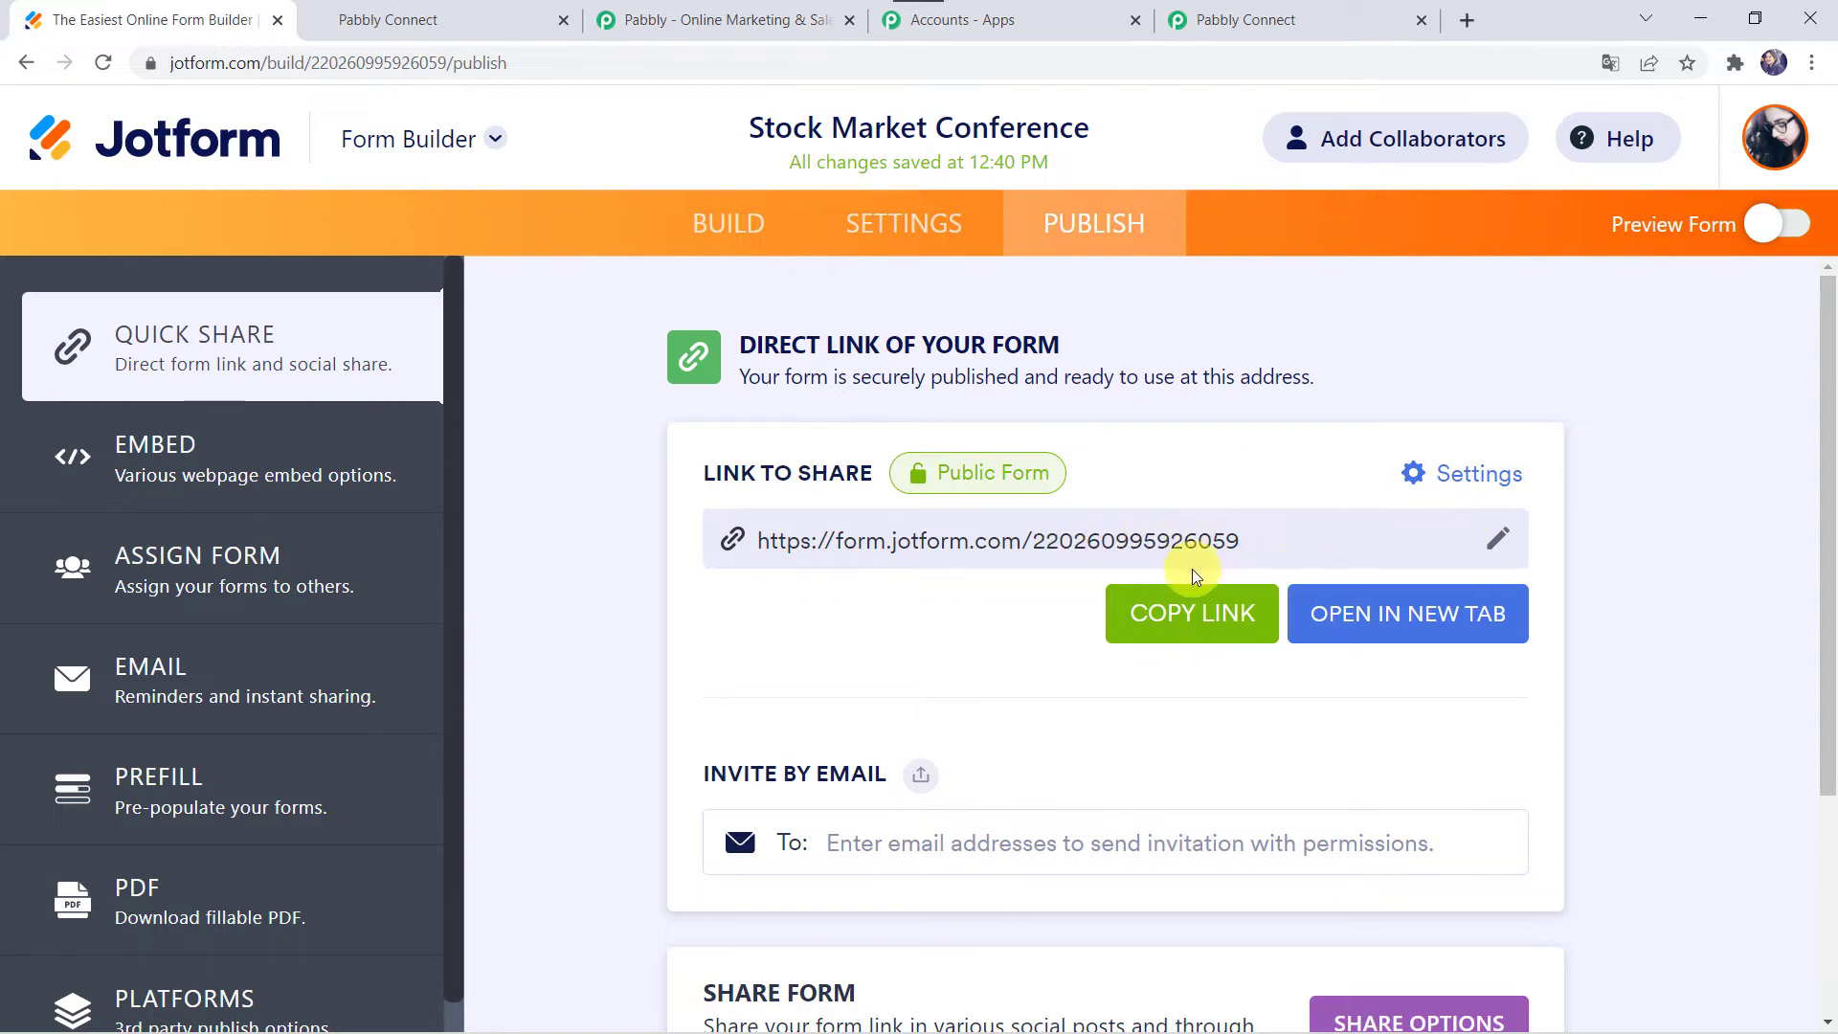
click(1383, 625)
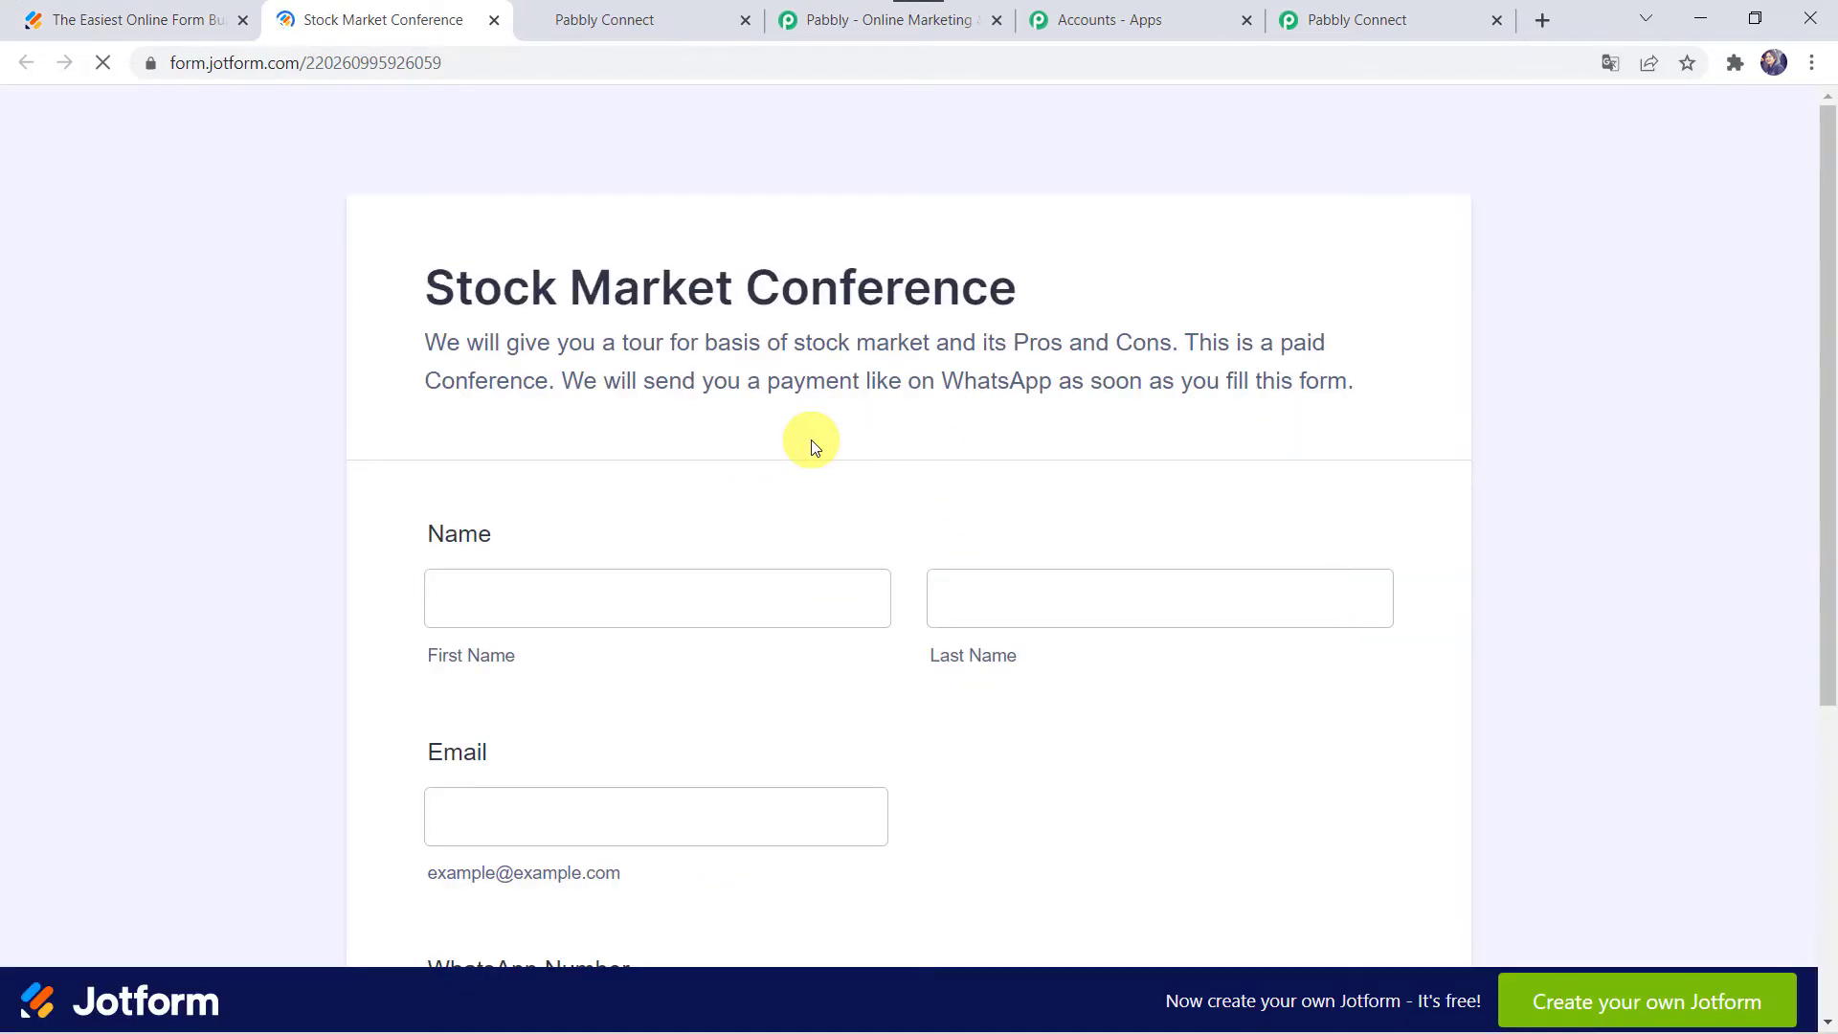
Step: Fill in a test name, email address and WhatsApp number, then submit the form
click(721, 640)
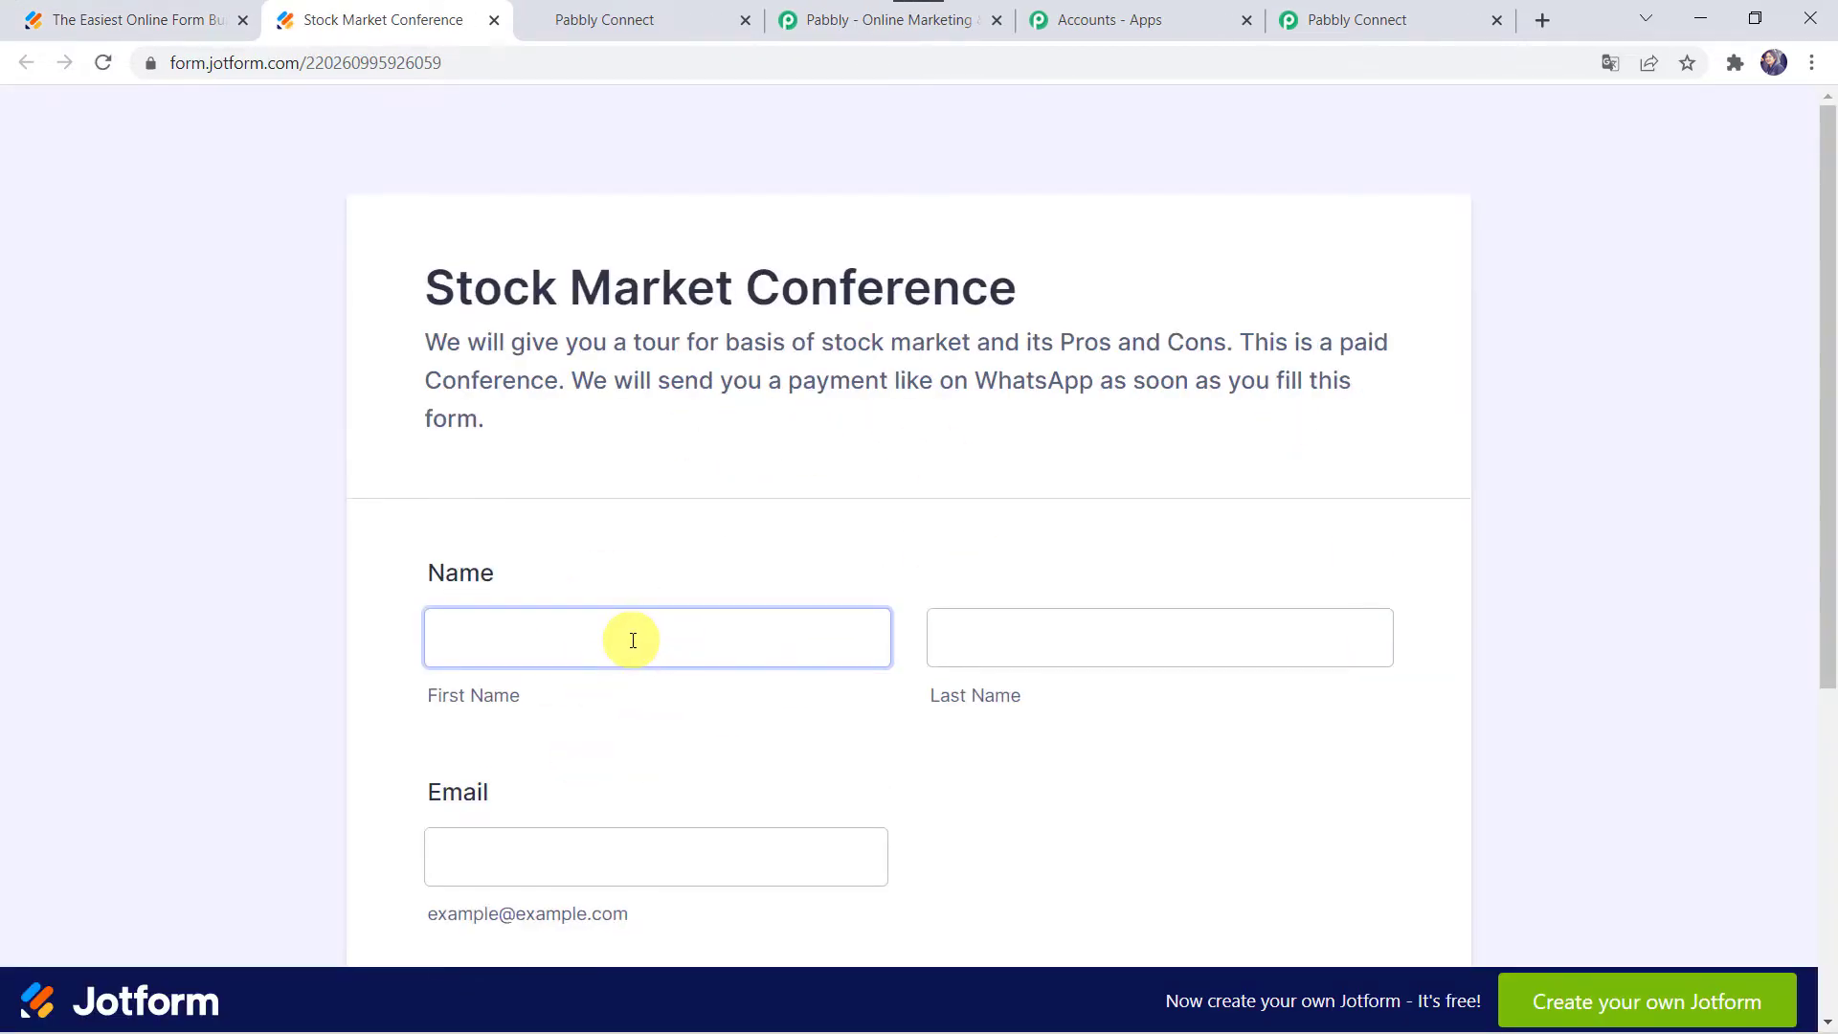
scroll(632, 640, down, 2)
click(541, 444)
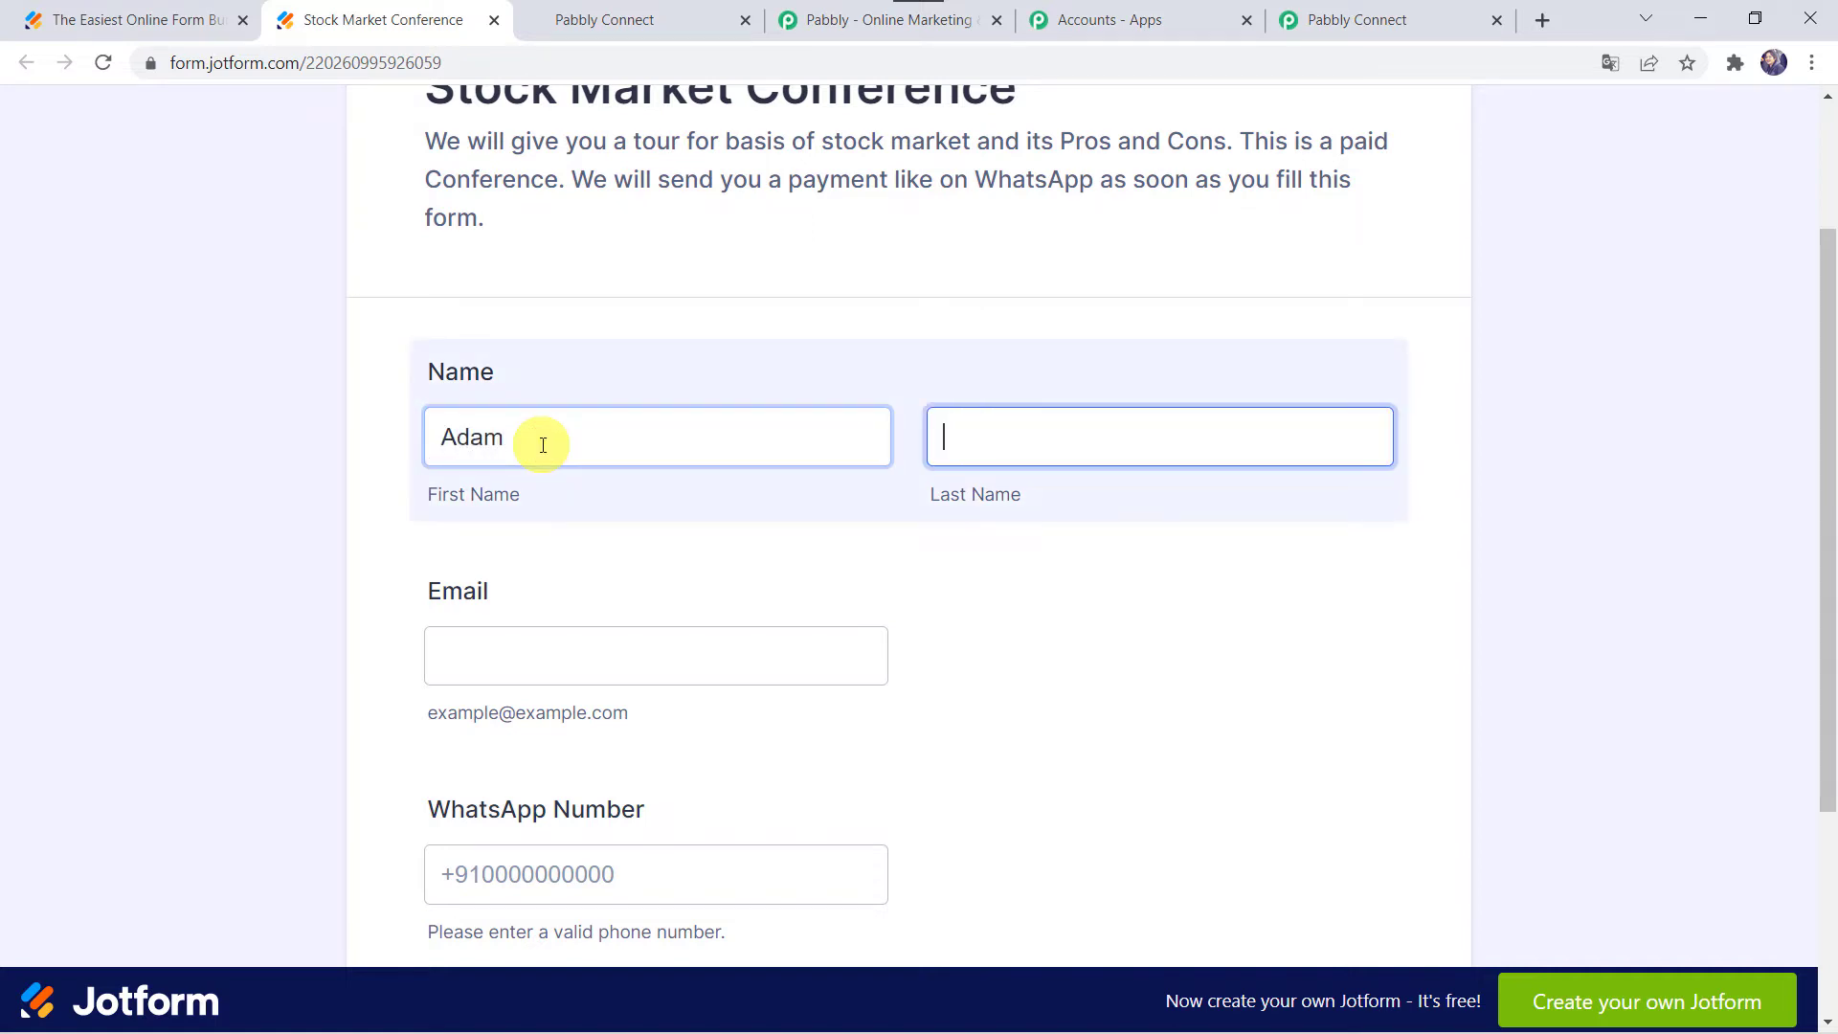
key(Tab)
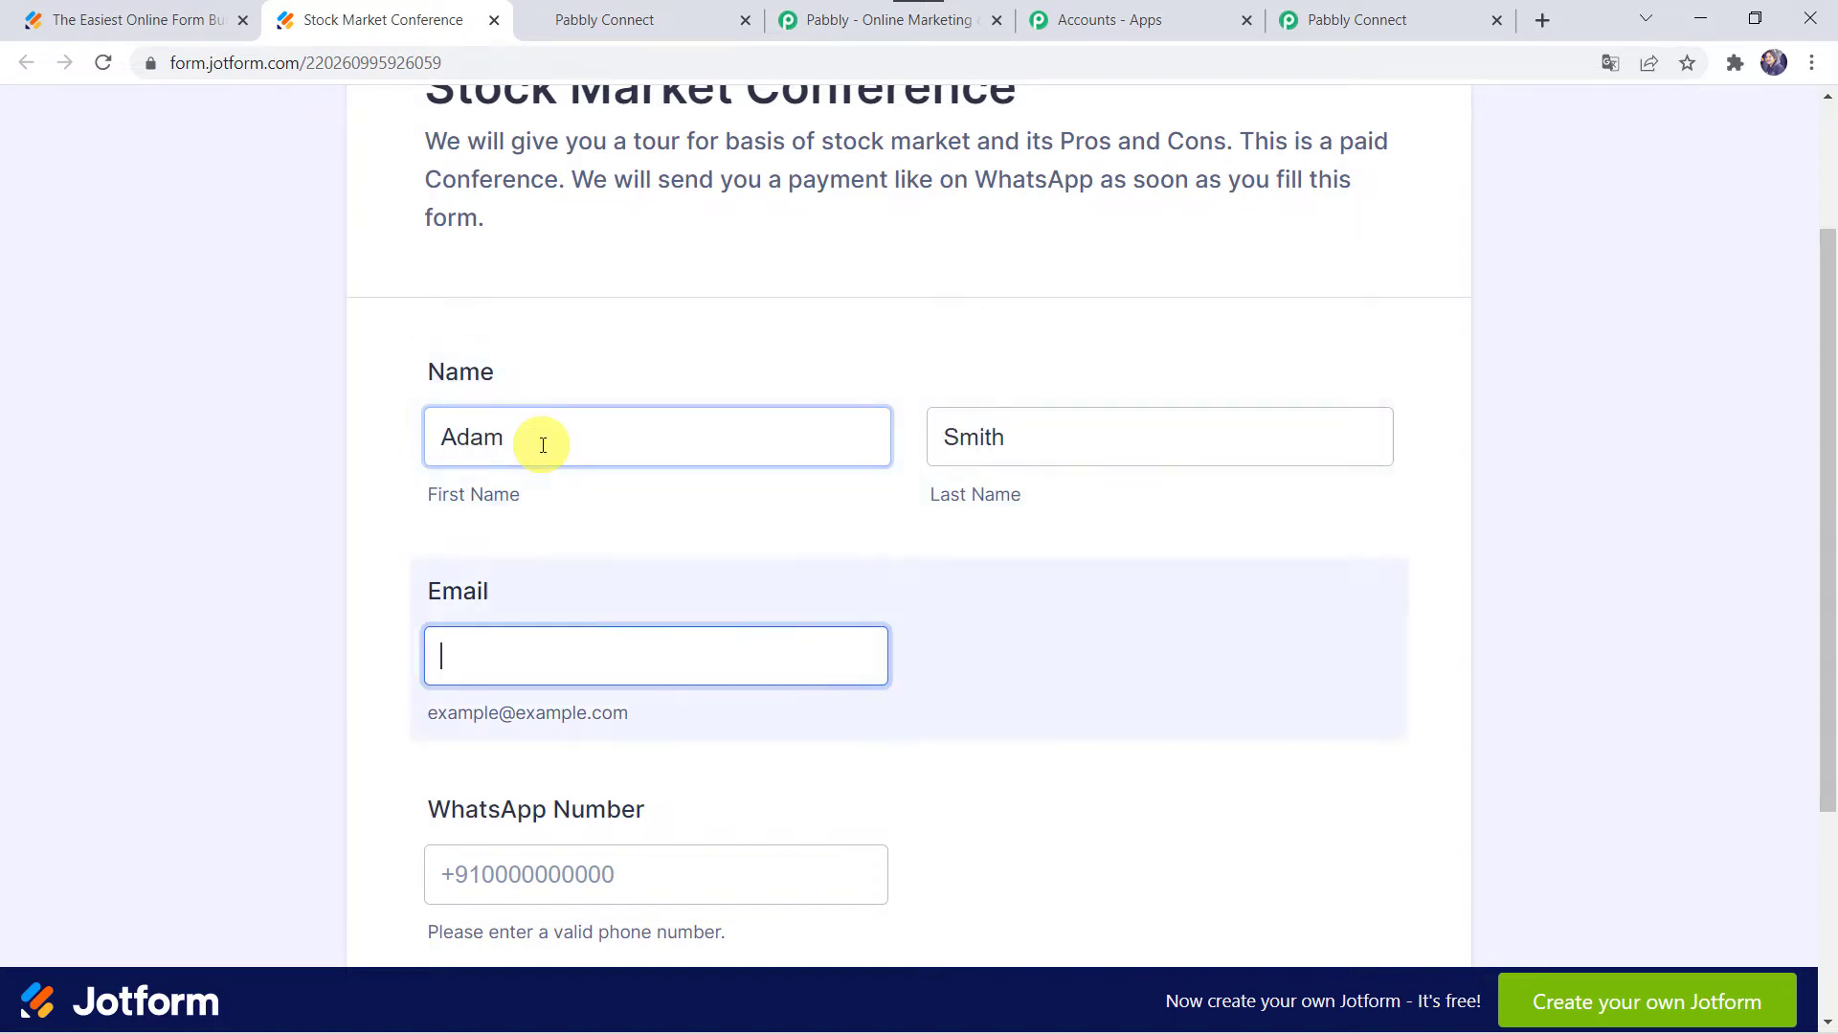
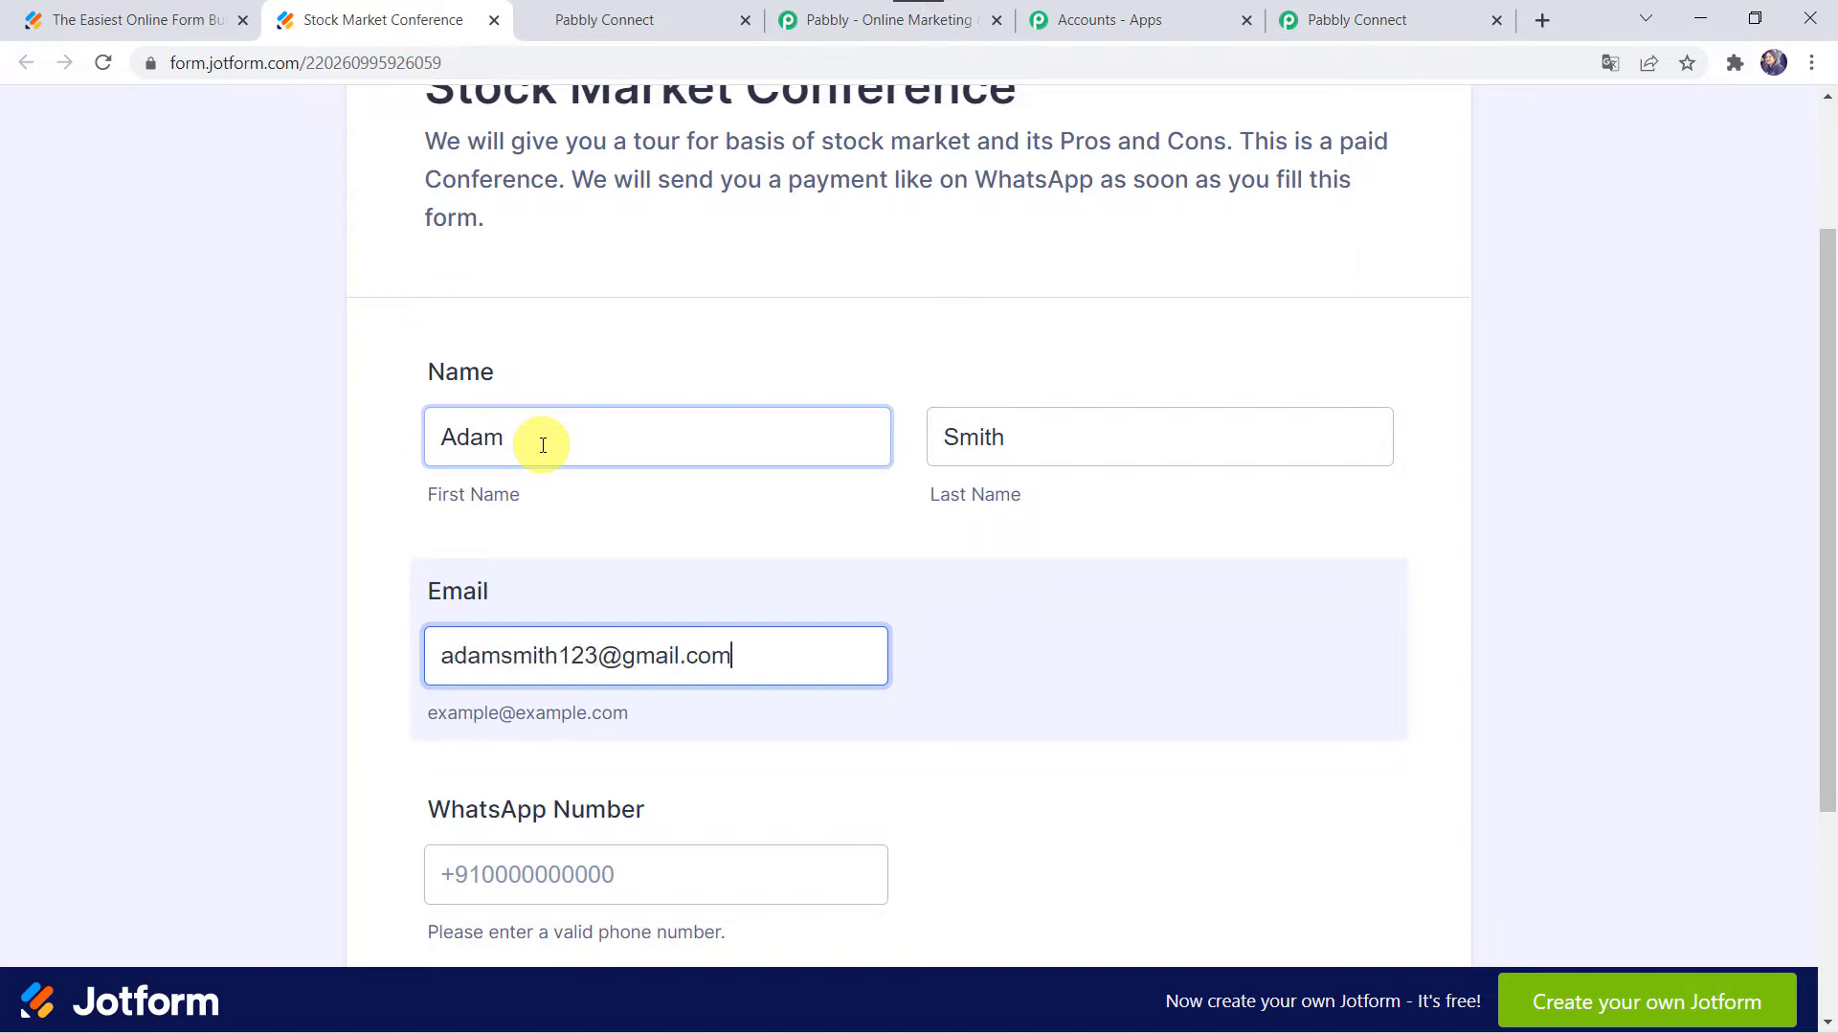
key(Tab)
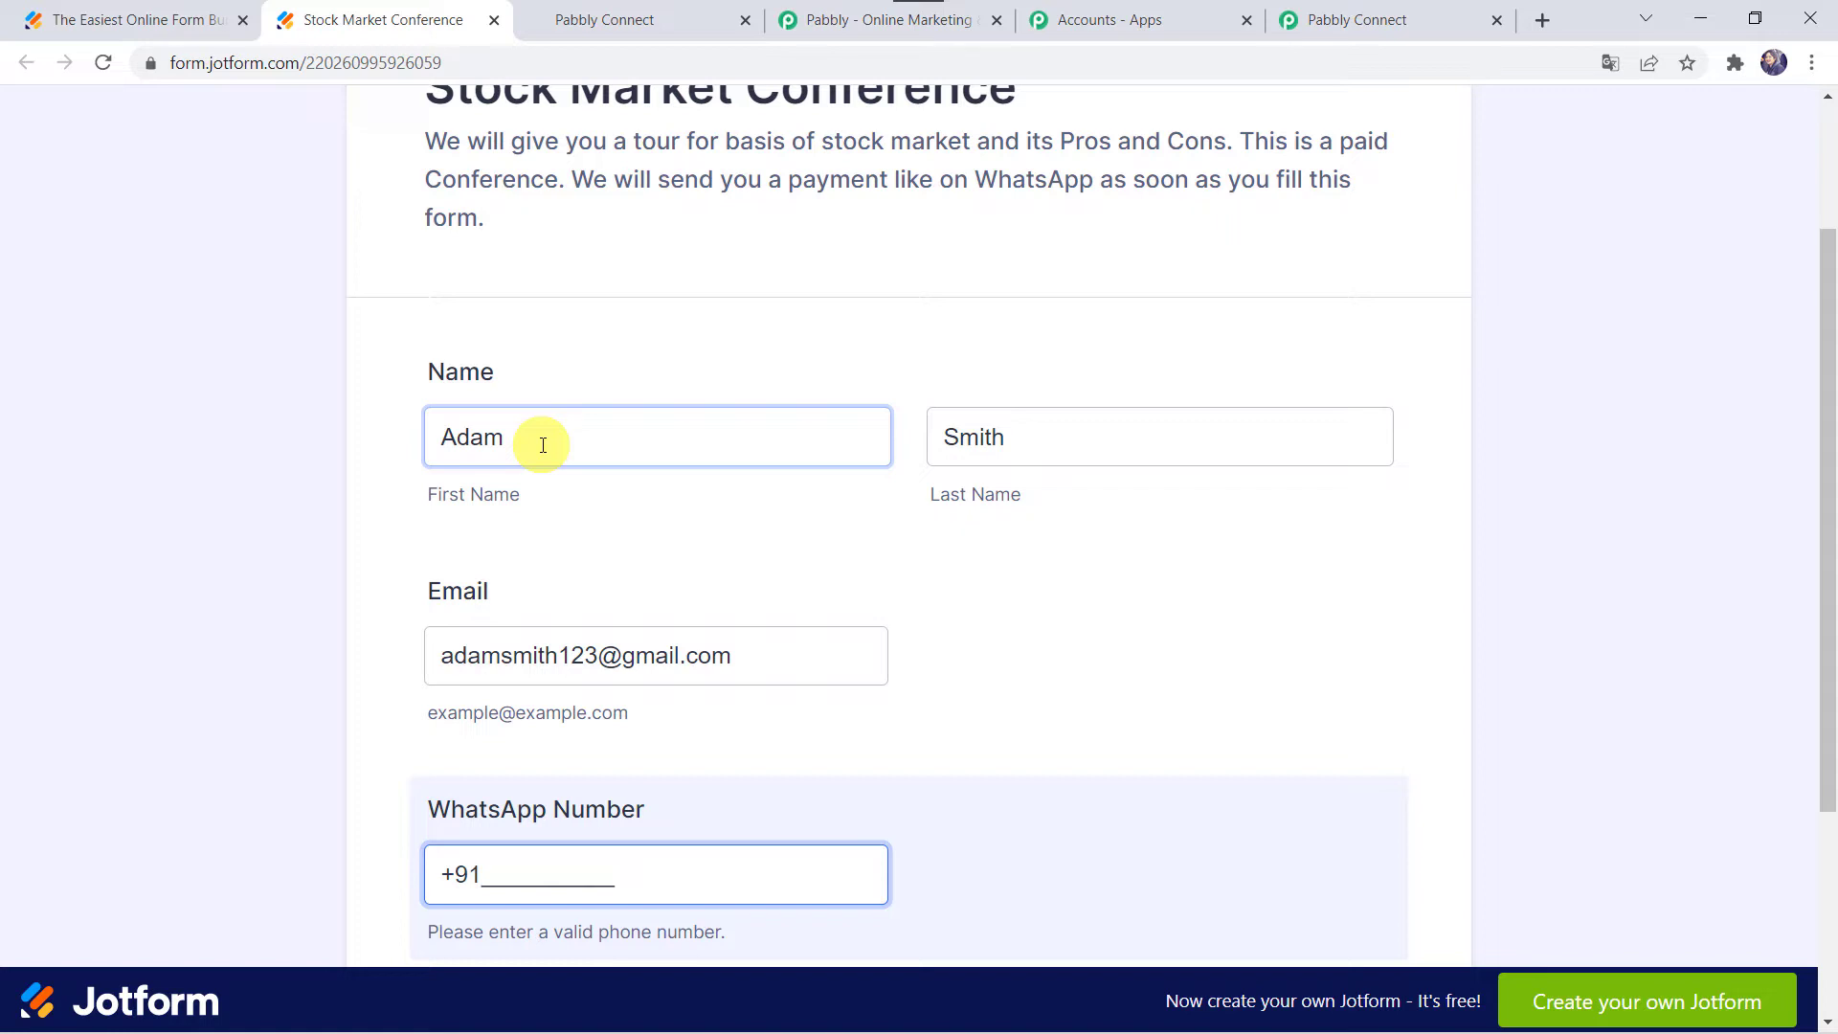
scroll(543, 445, down, 2)
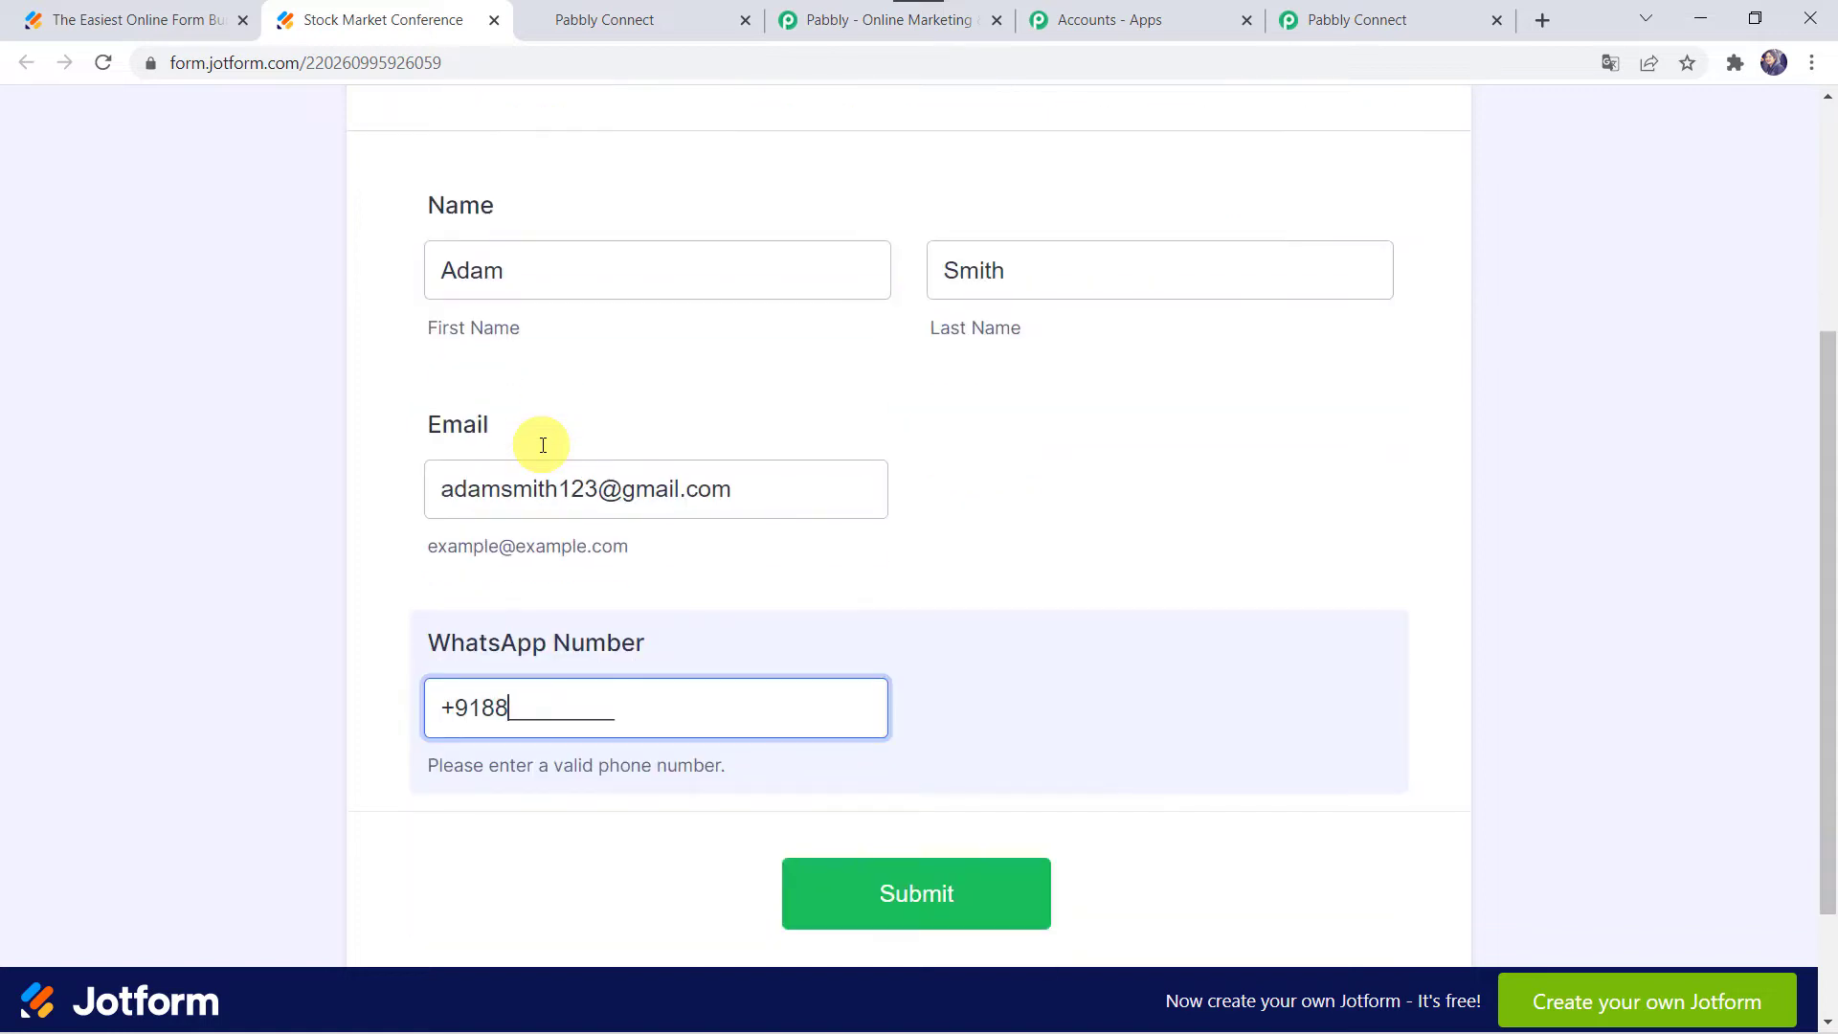
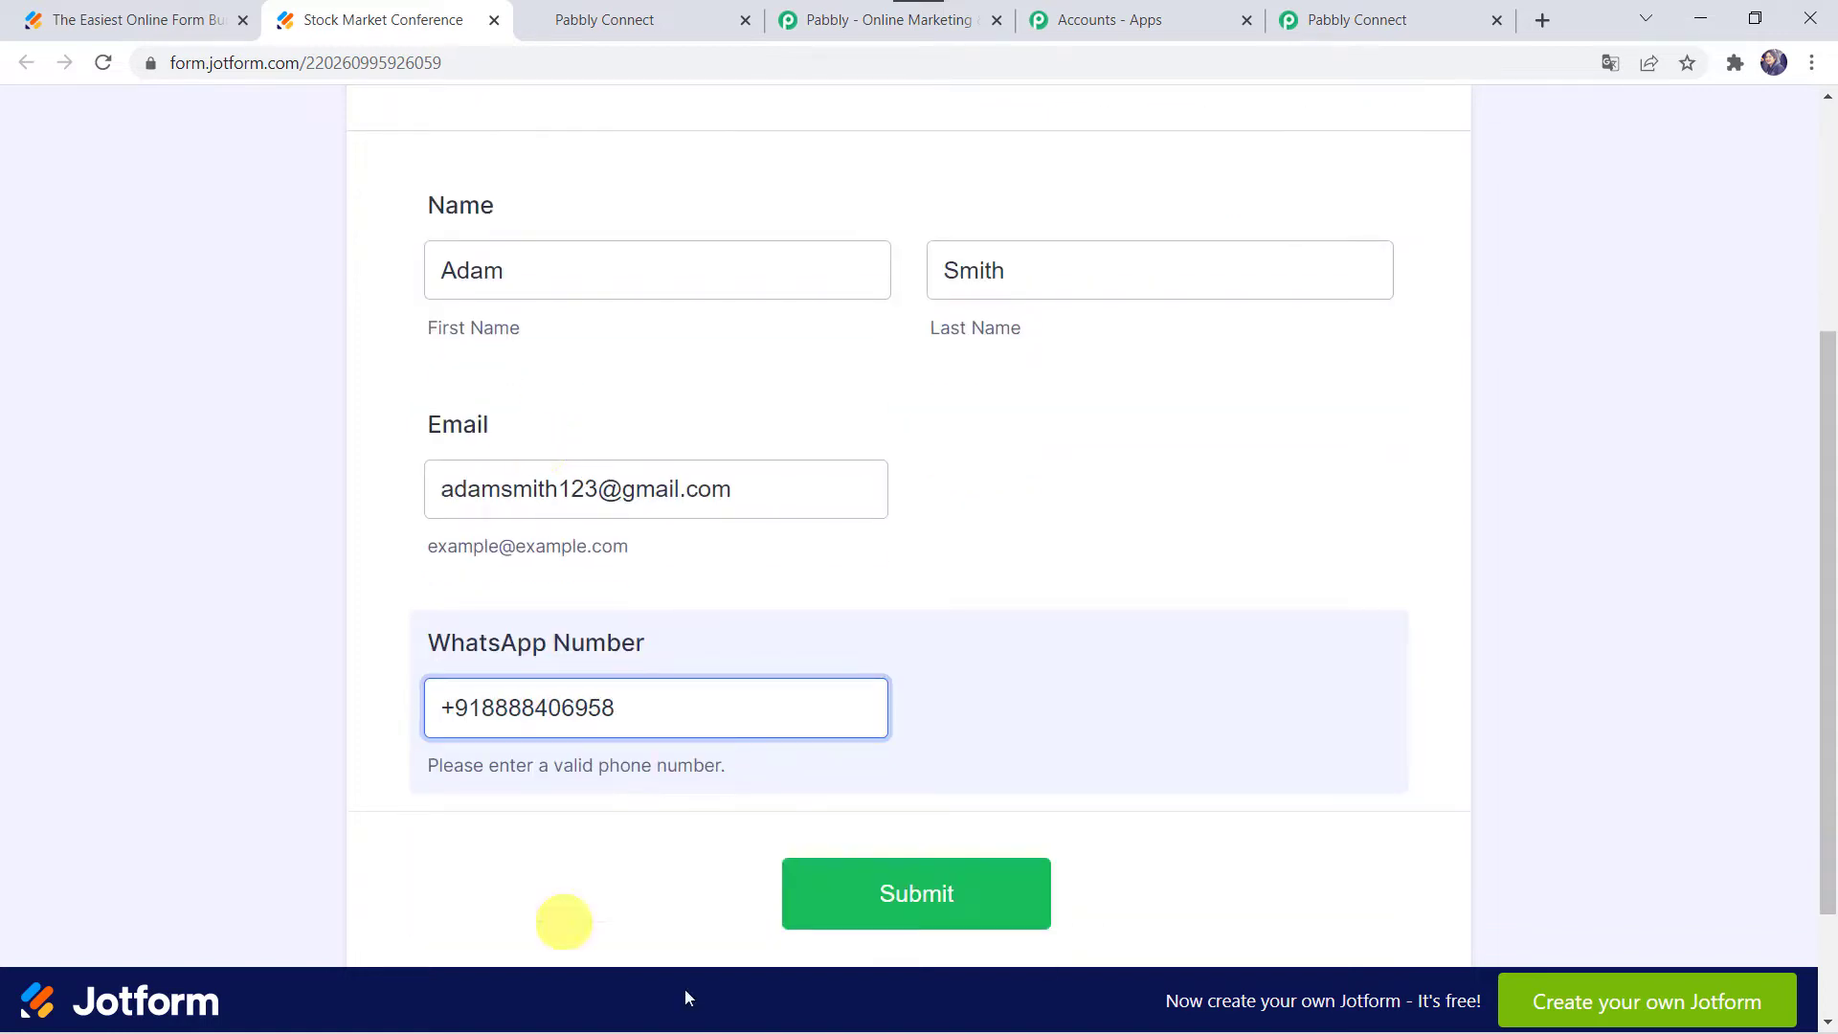
click(884, 898)
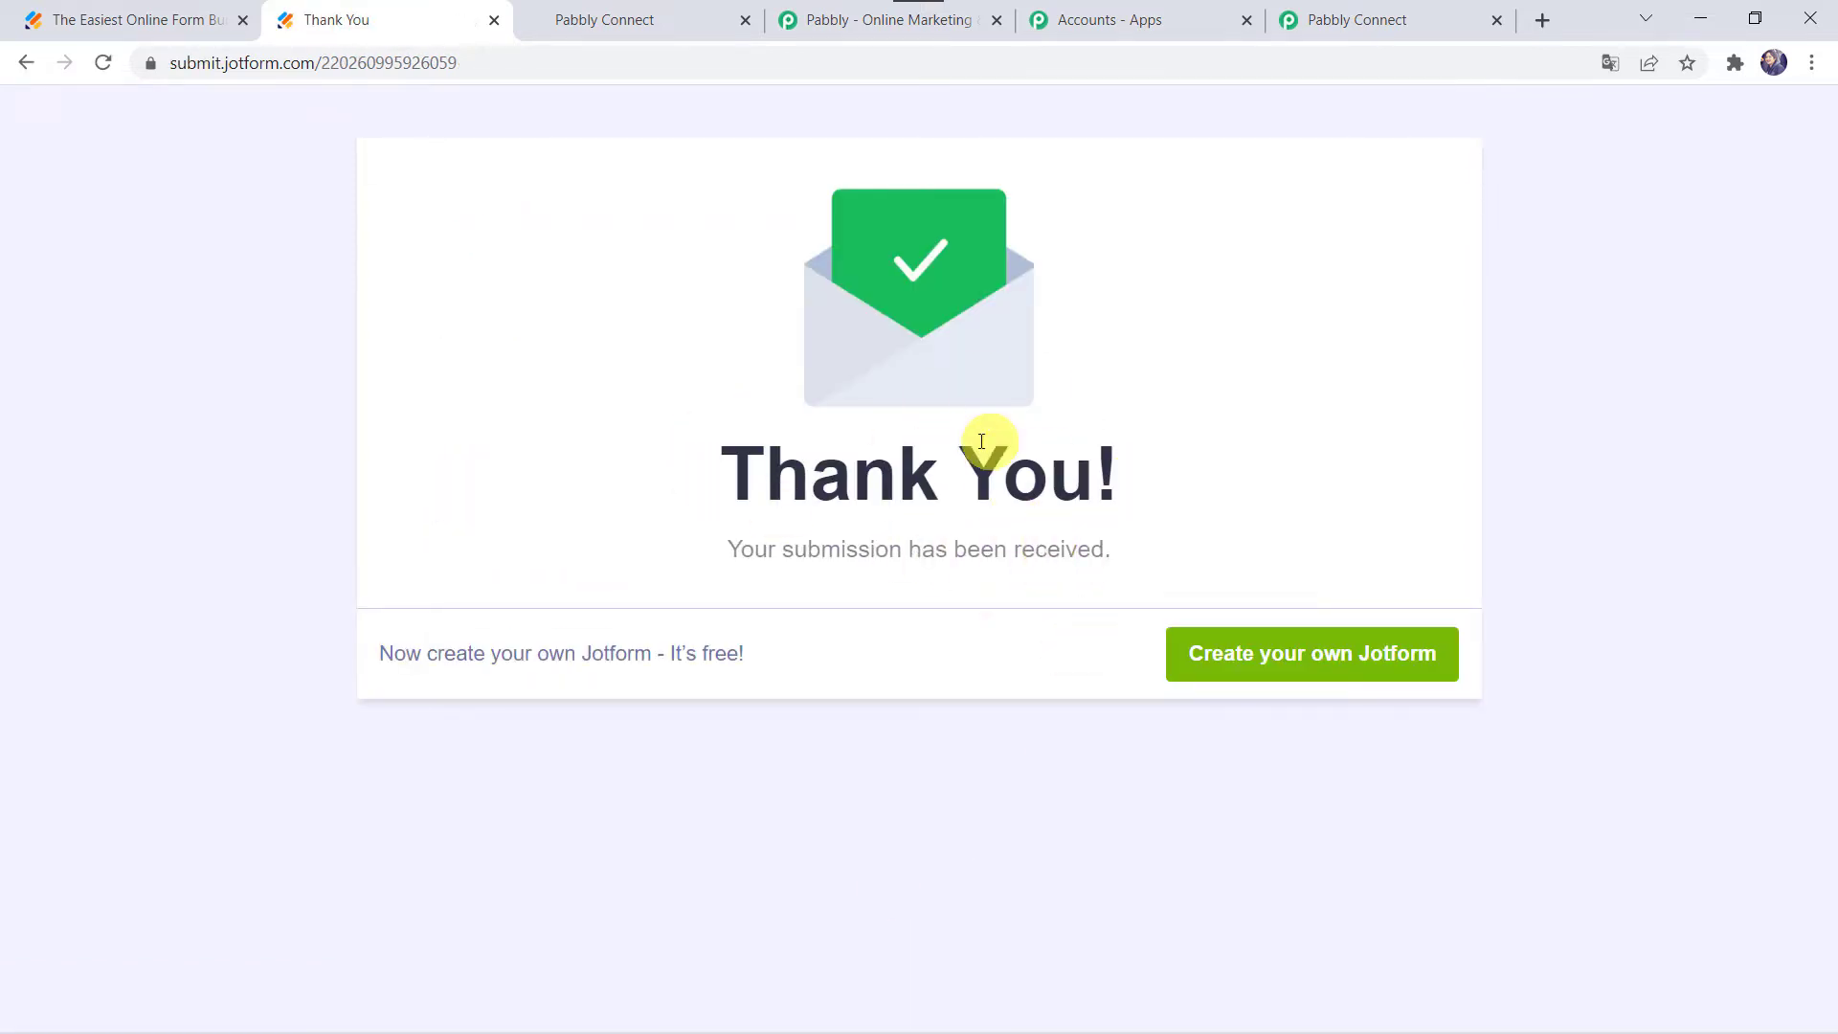
Step: Return to Pabbly Connect and review the captured form ID, title, name, email and WhatsApp fields
click(1393, 19)
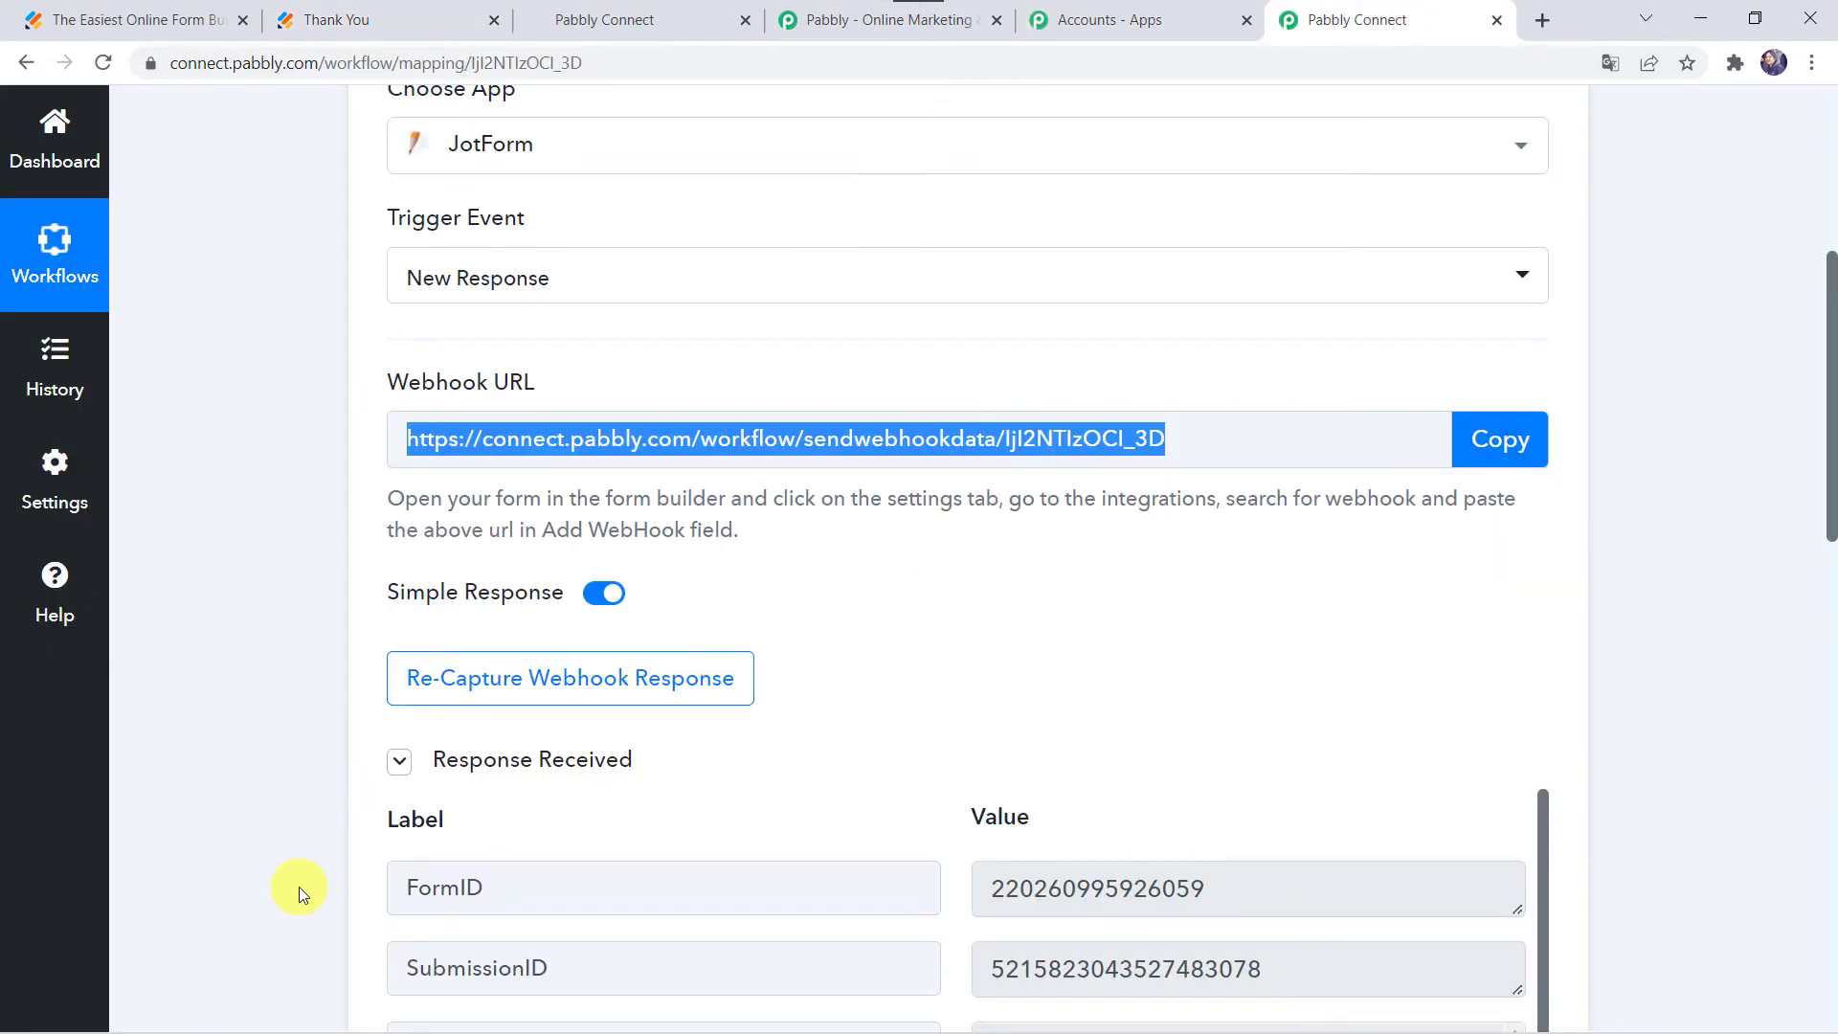
scroll(299, 886, down, 6)
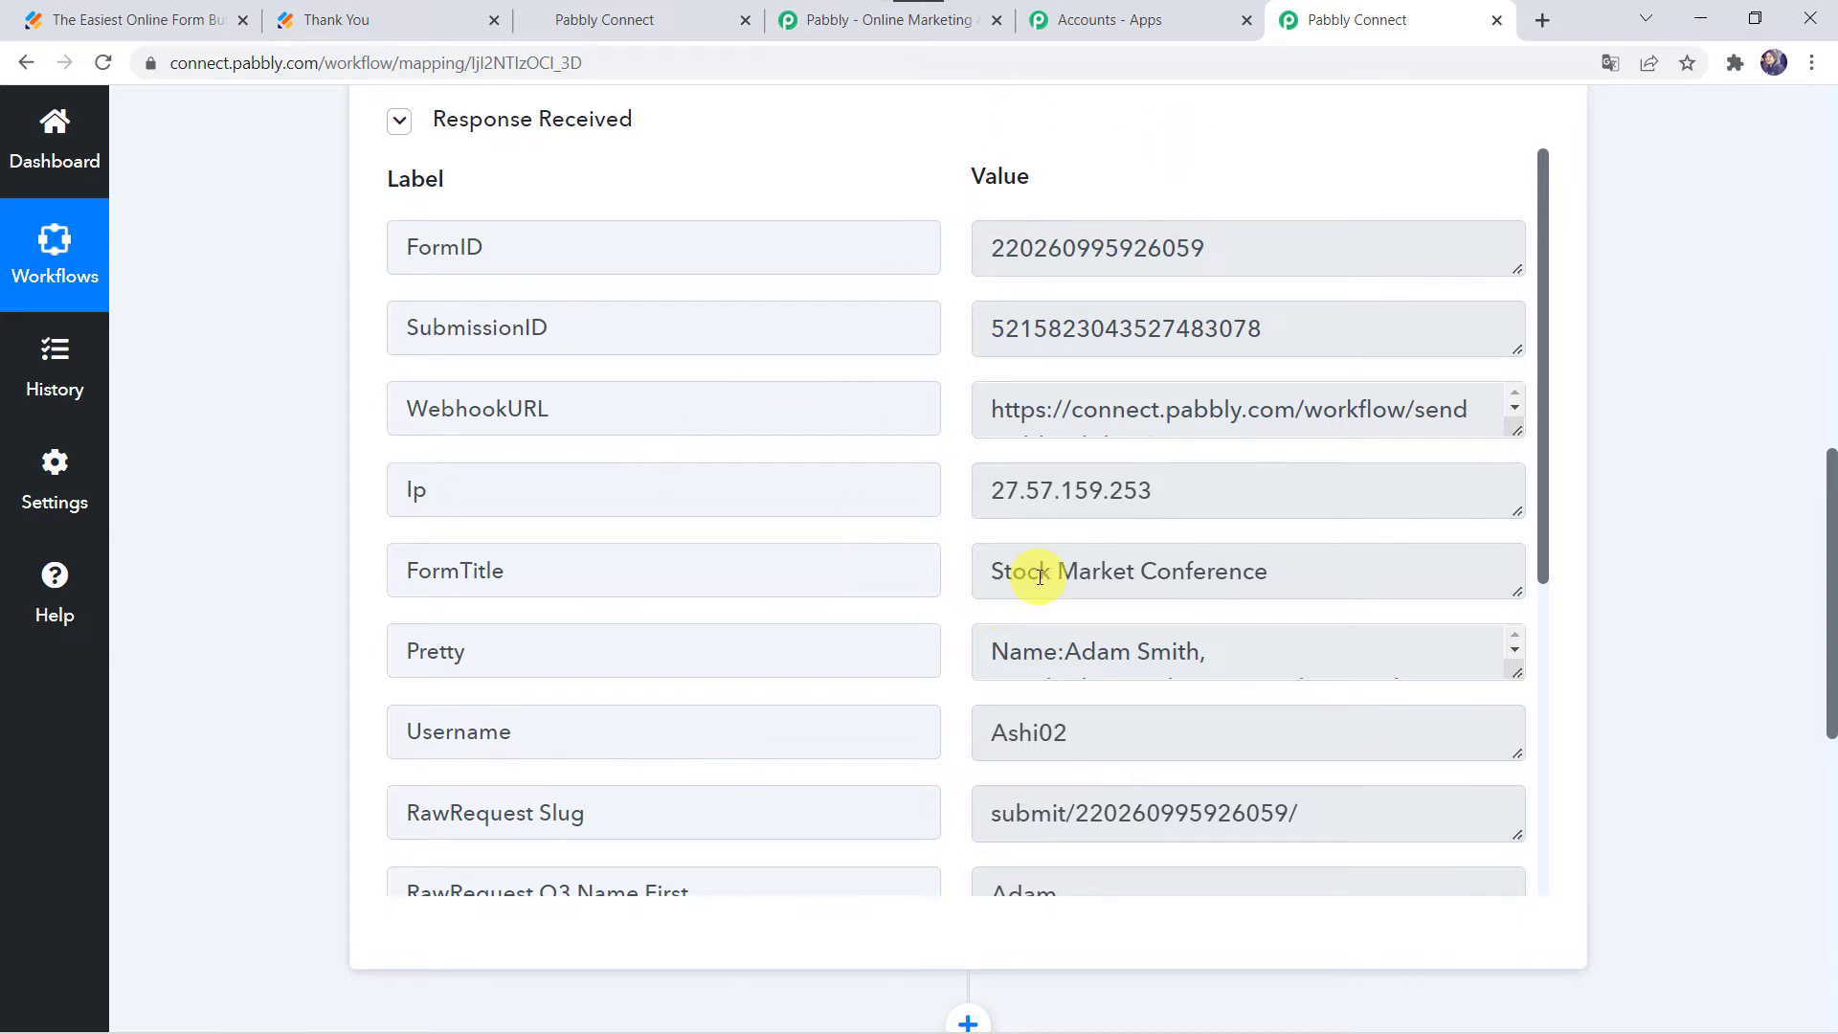
scroll(1040, 574, down, 1)
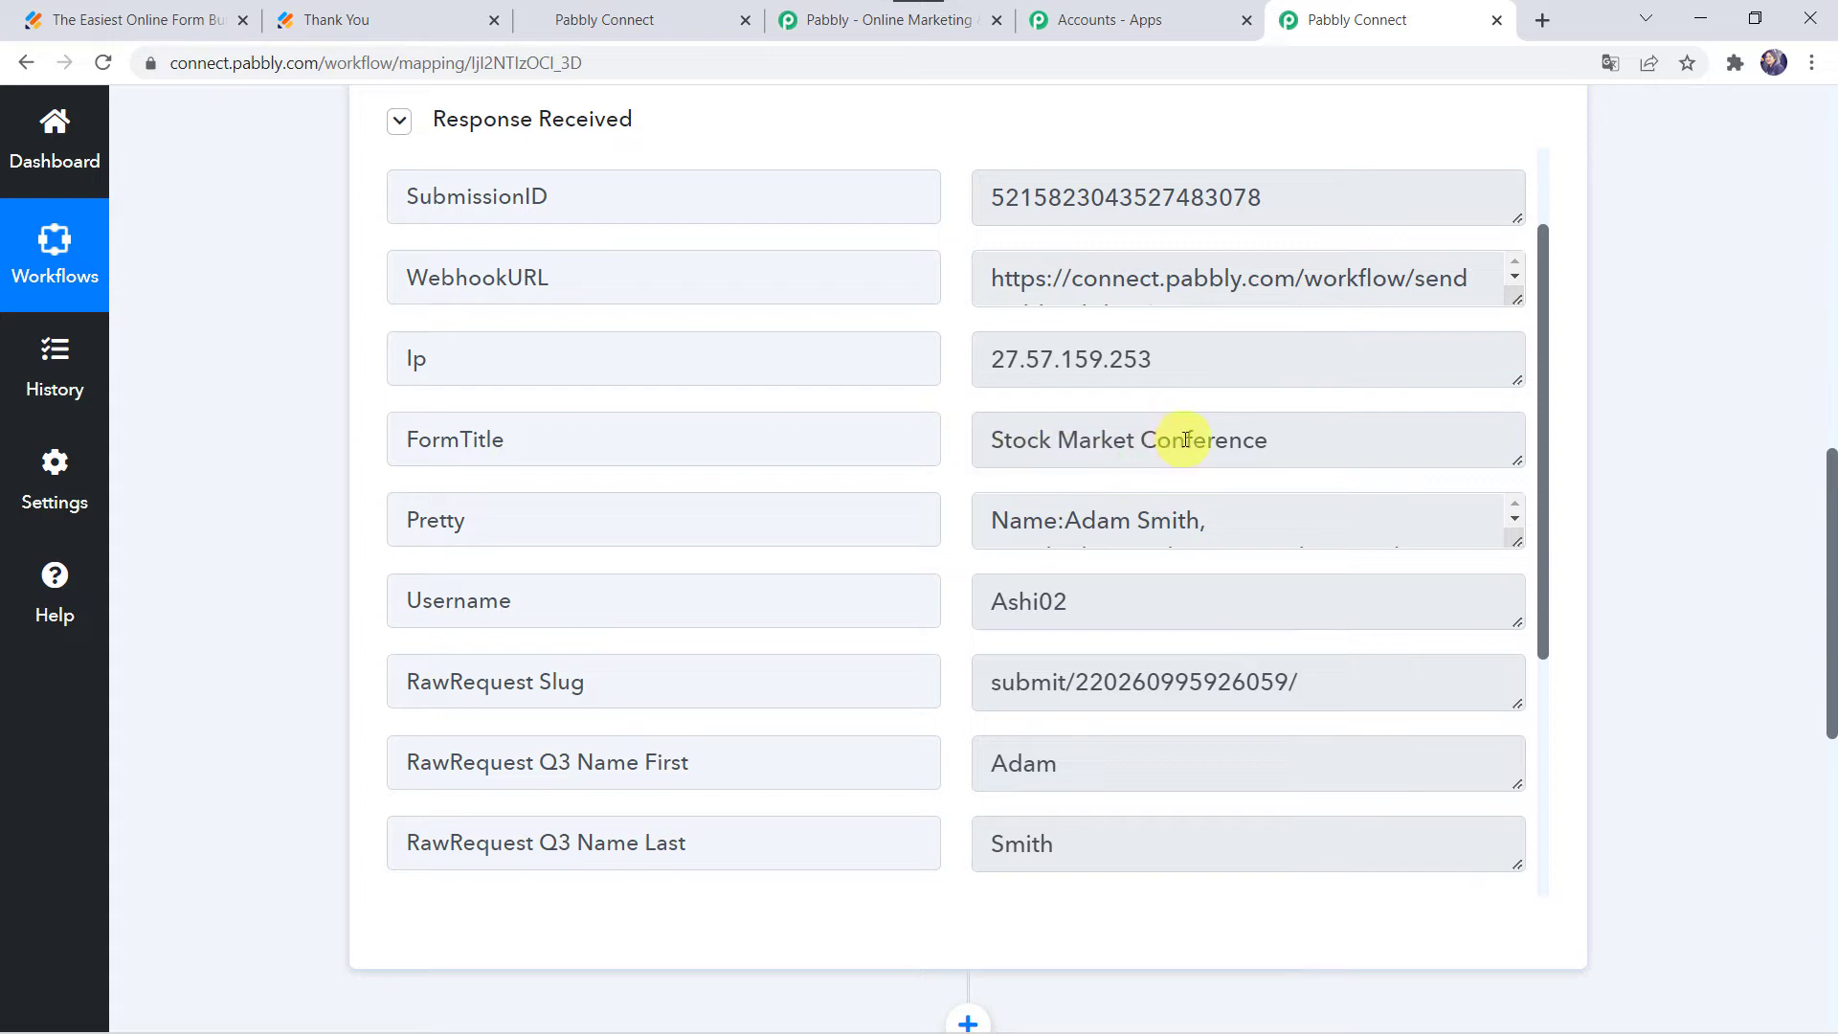
scroll(697, 586, down, 3)
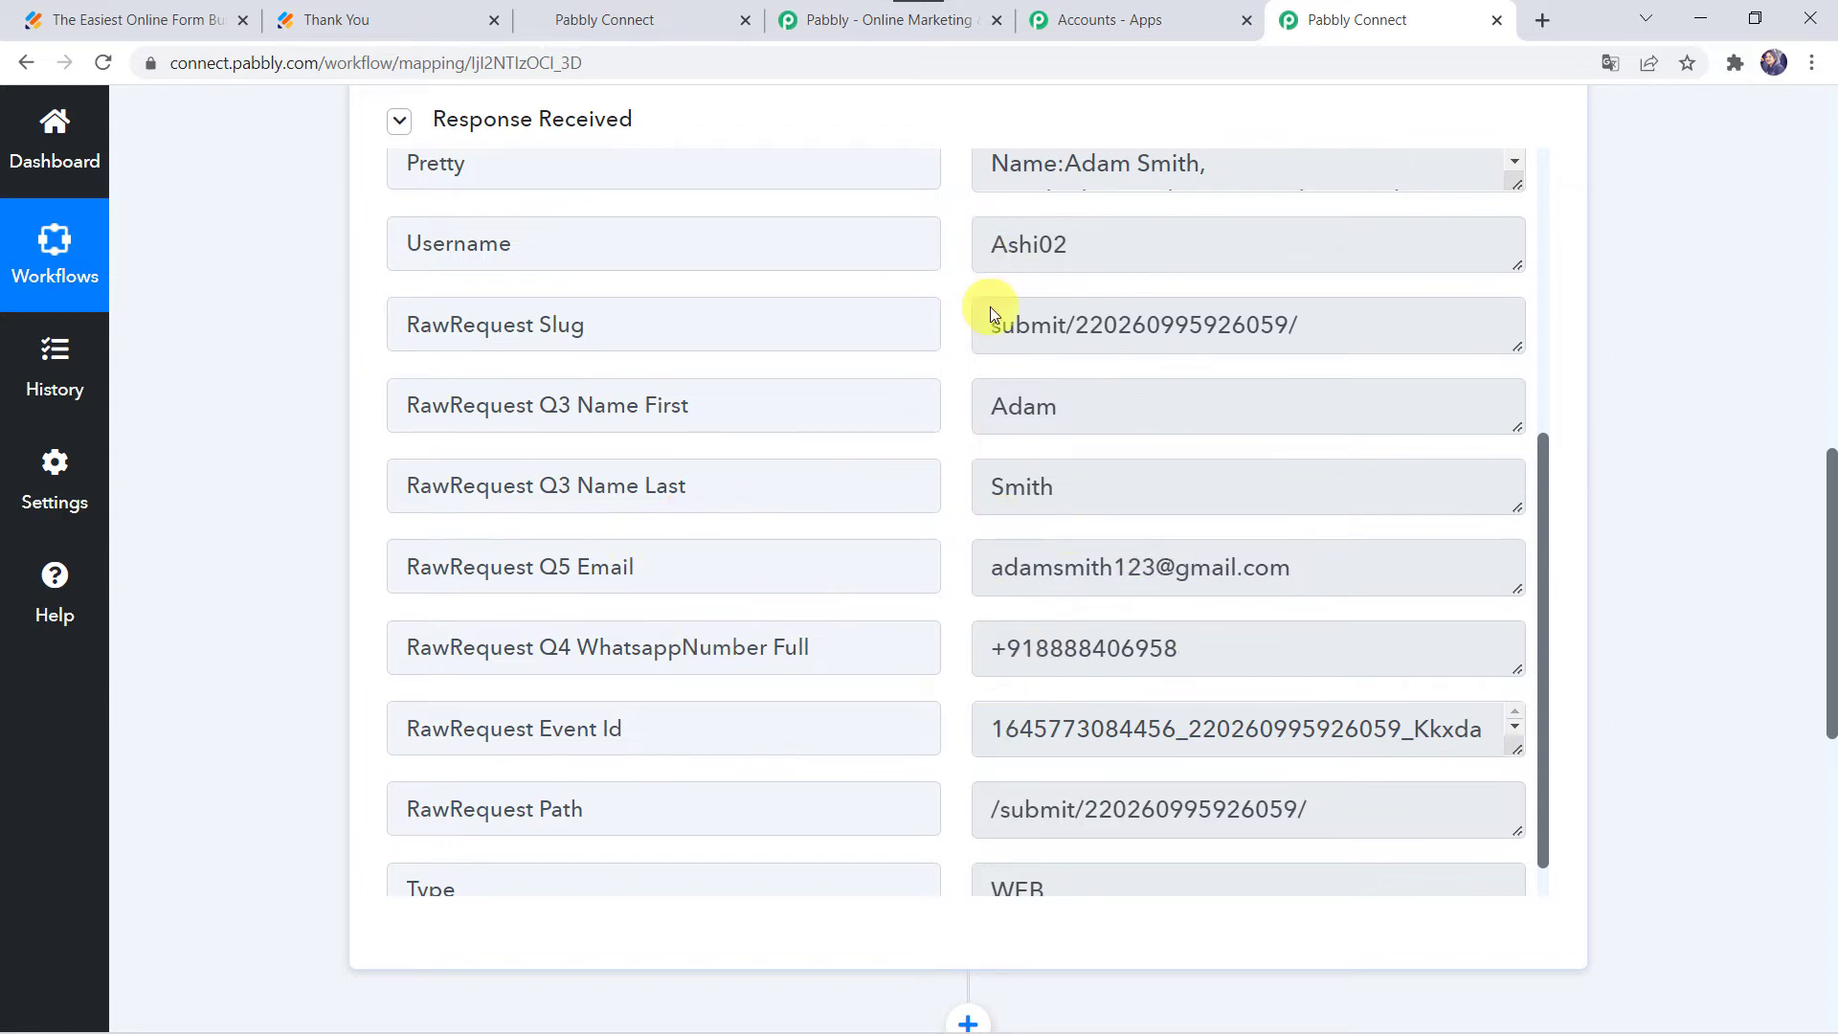
Step: Scroll back to the empty action step below the JotForm trigger and expand it
scroll(989, 306, up, 1)
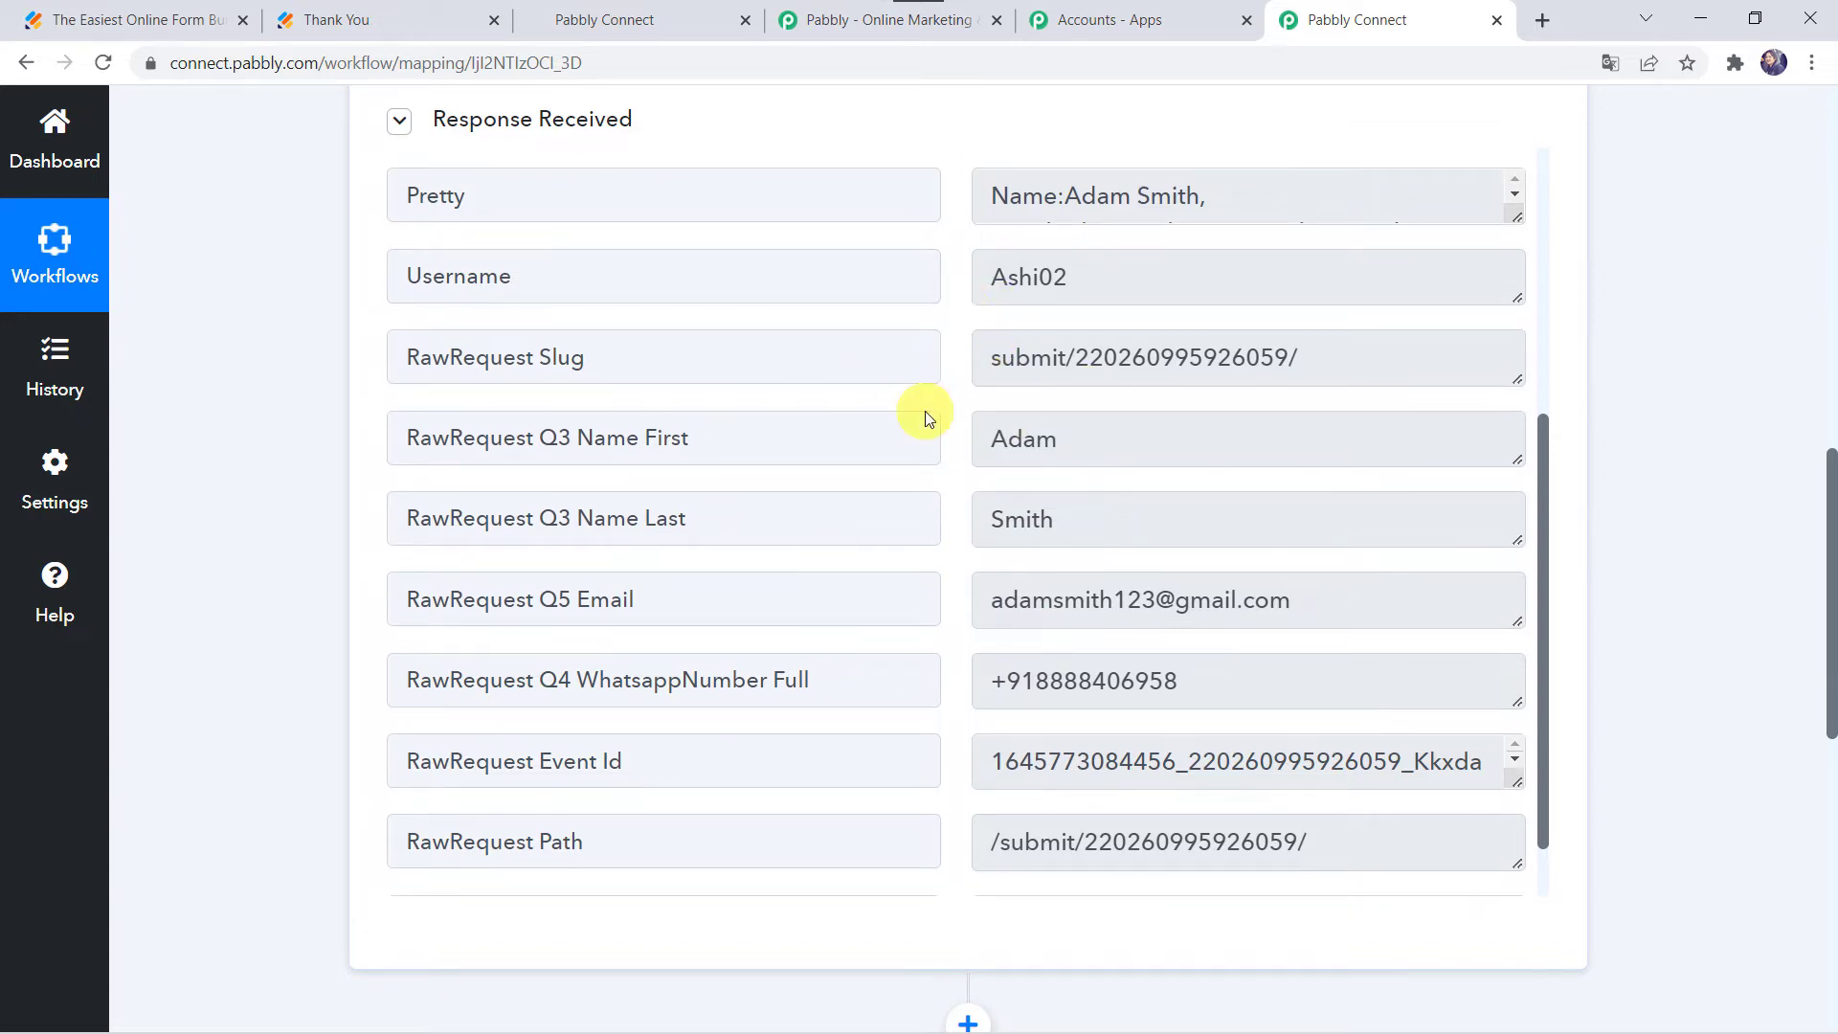
scroll(233, 823, down, 8)
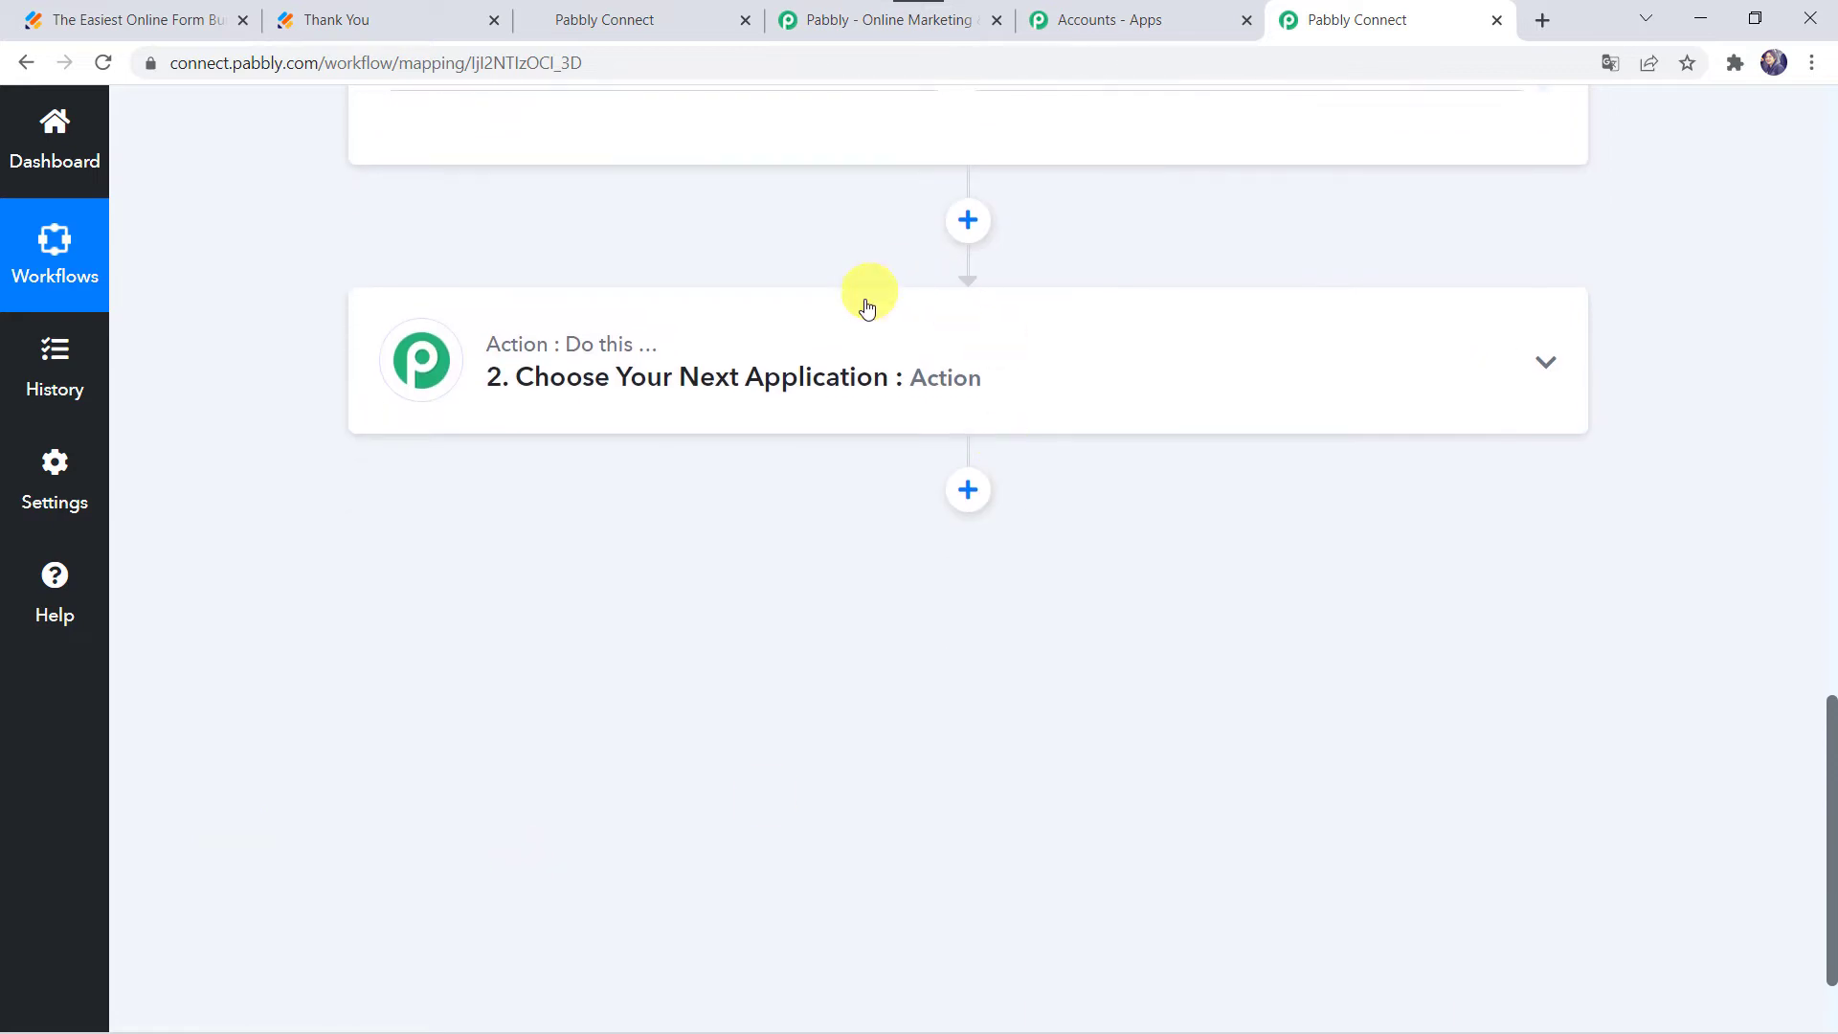
click(848, 387)
Step: Make the action step HighLevel with the Create Contact event and start connecting an account
click(538, 539)
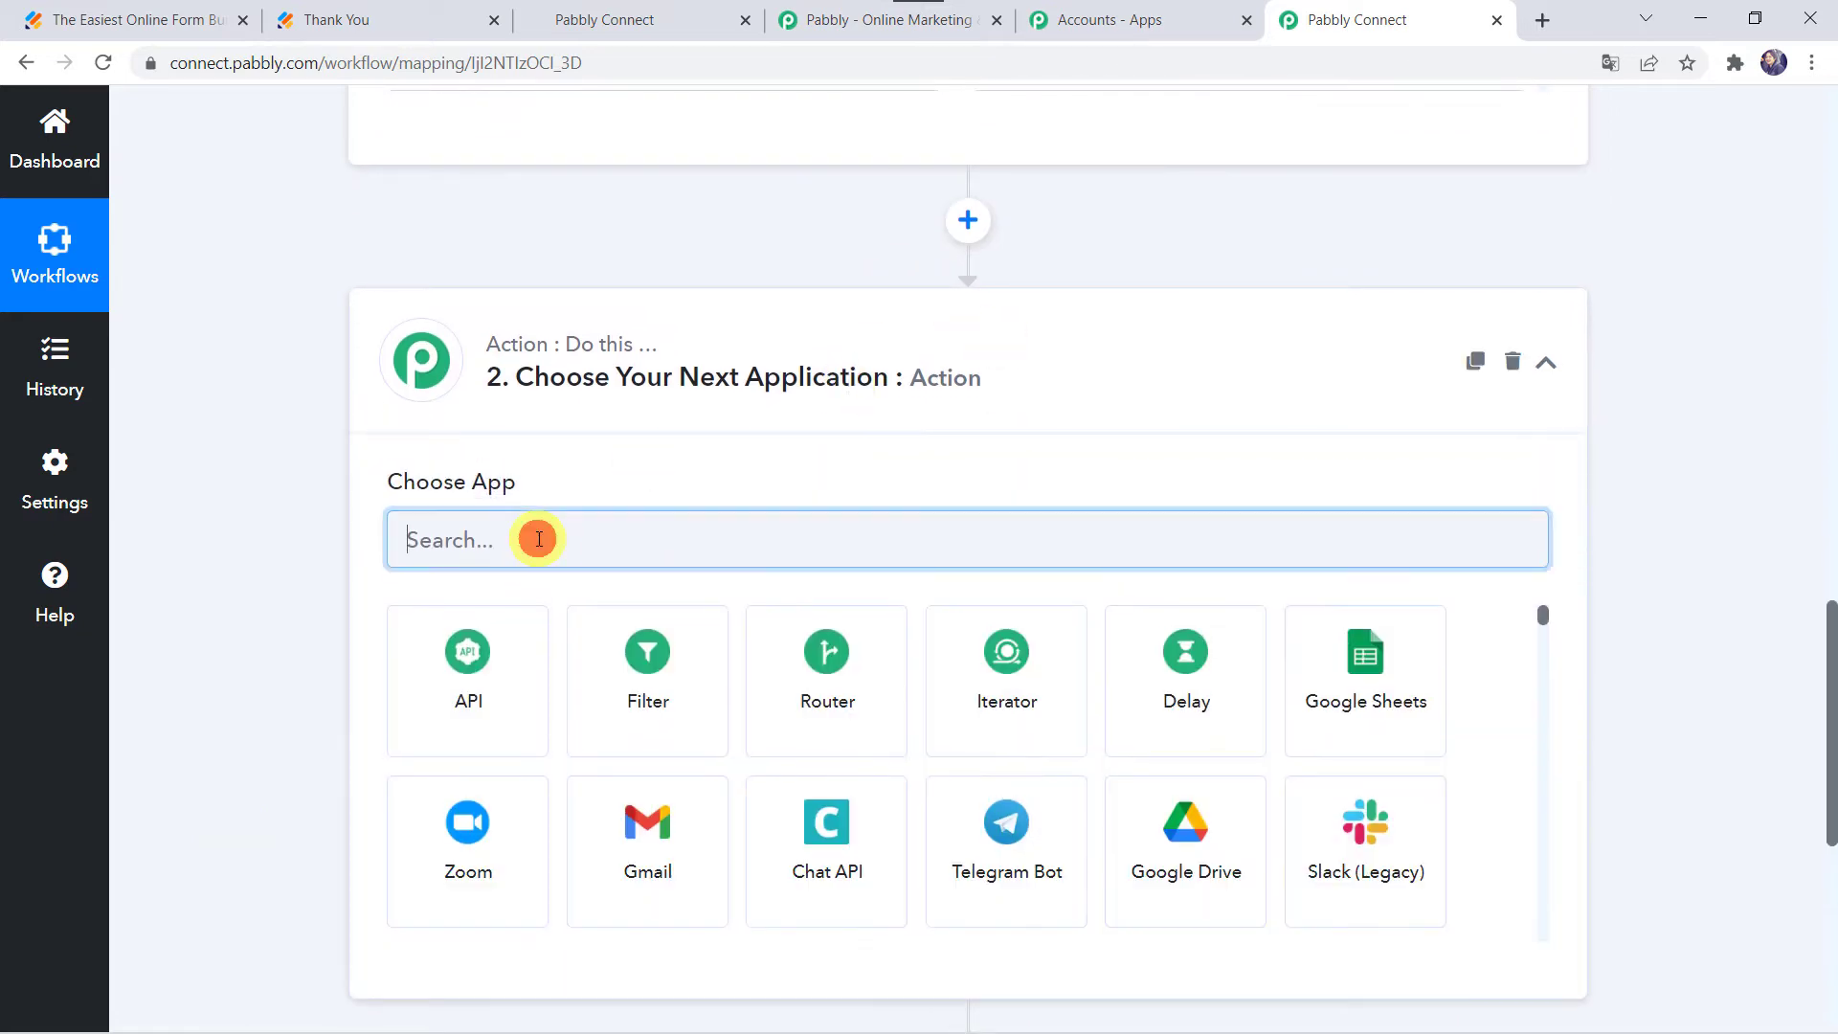
text(Go)
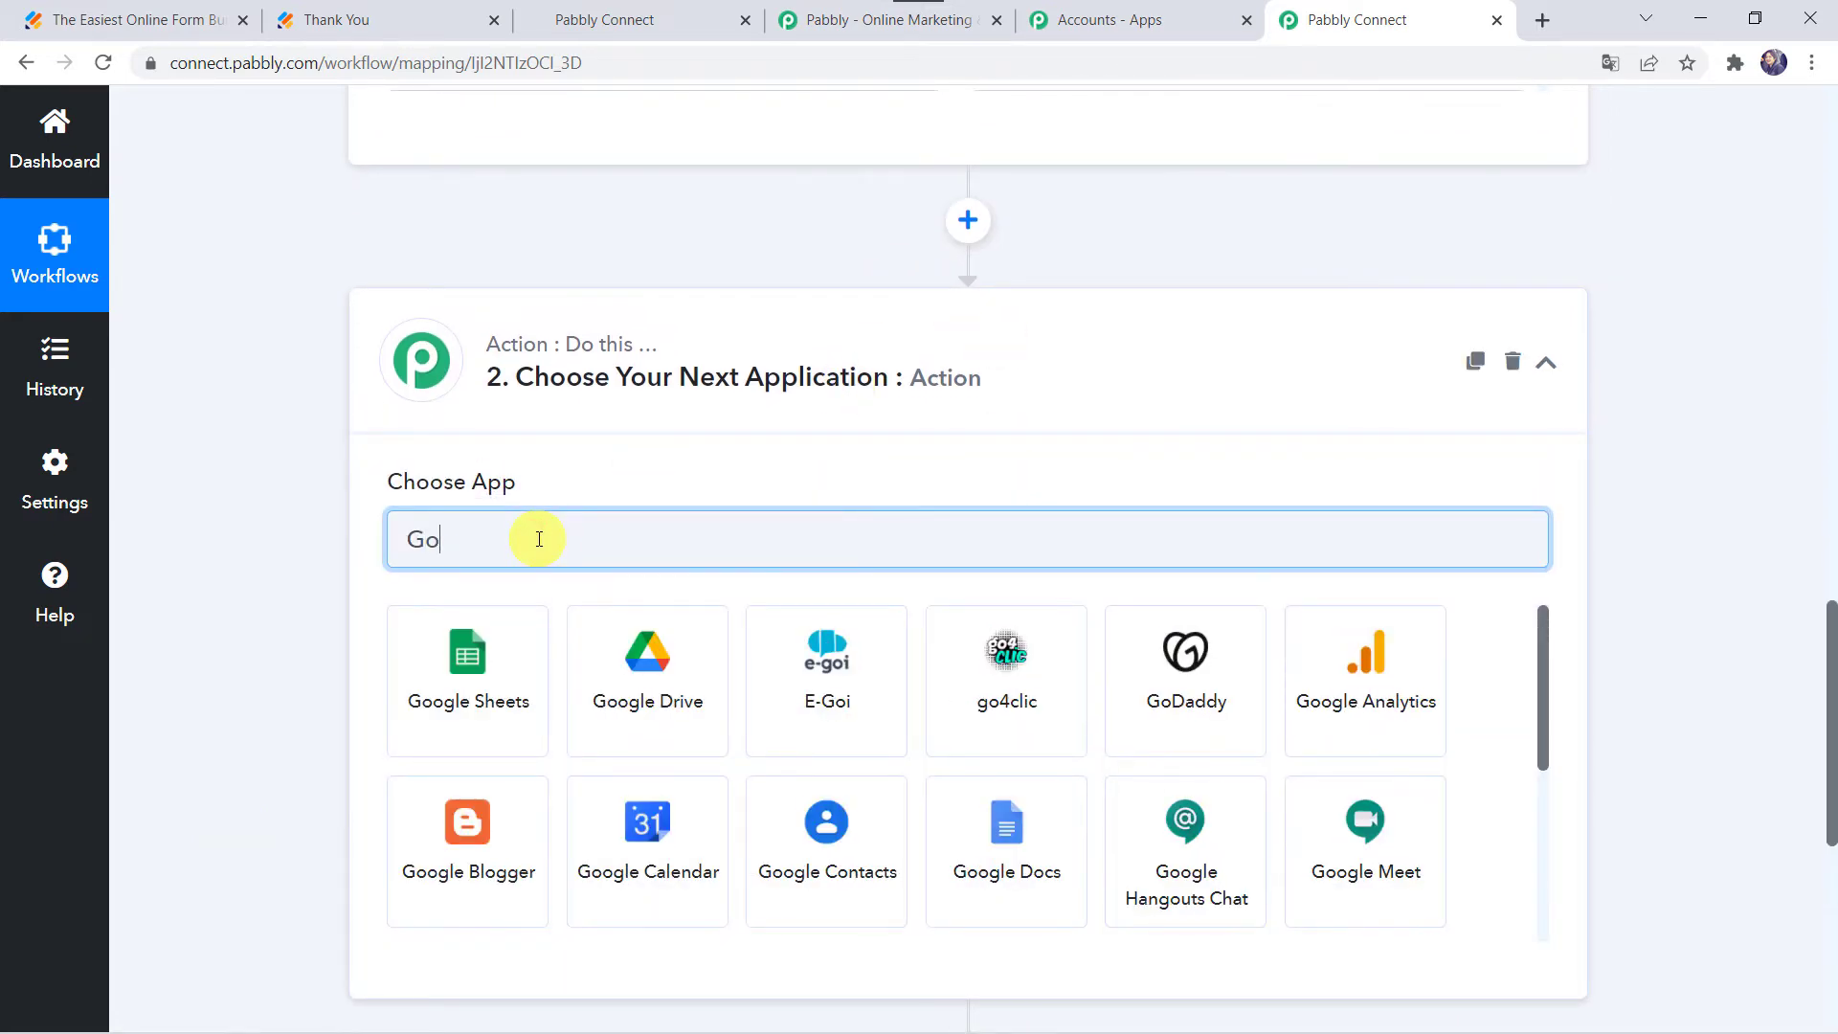
text(hi)
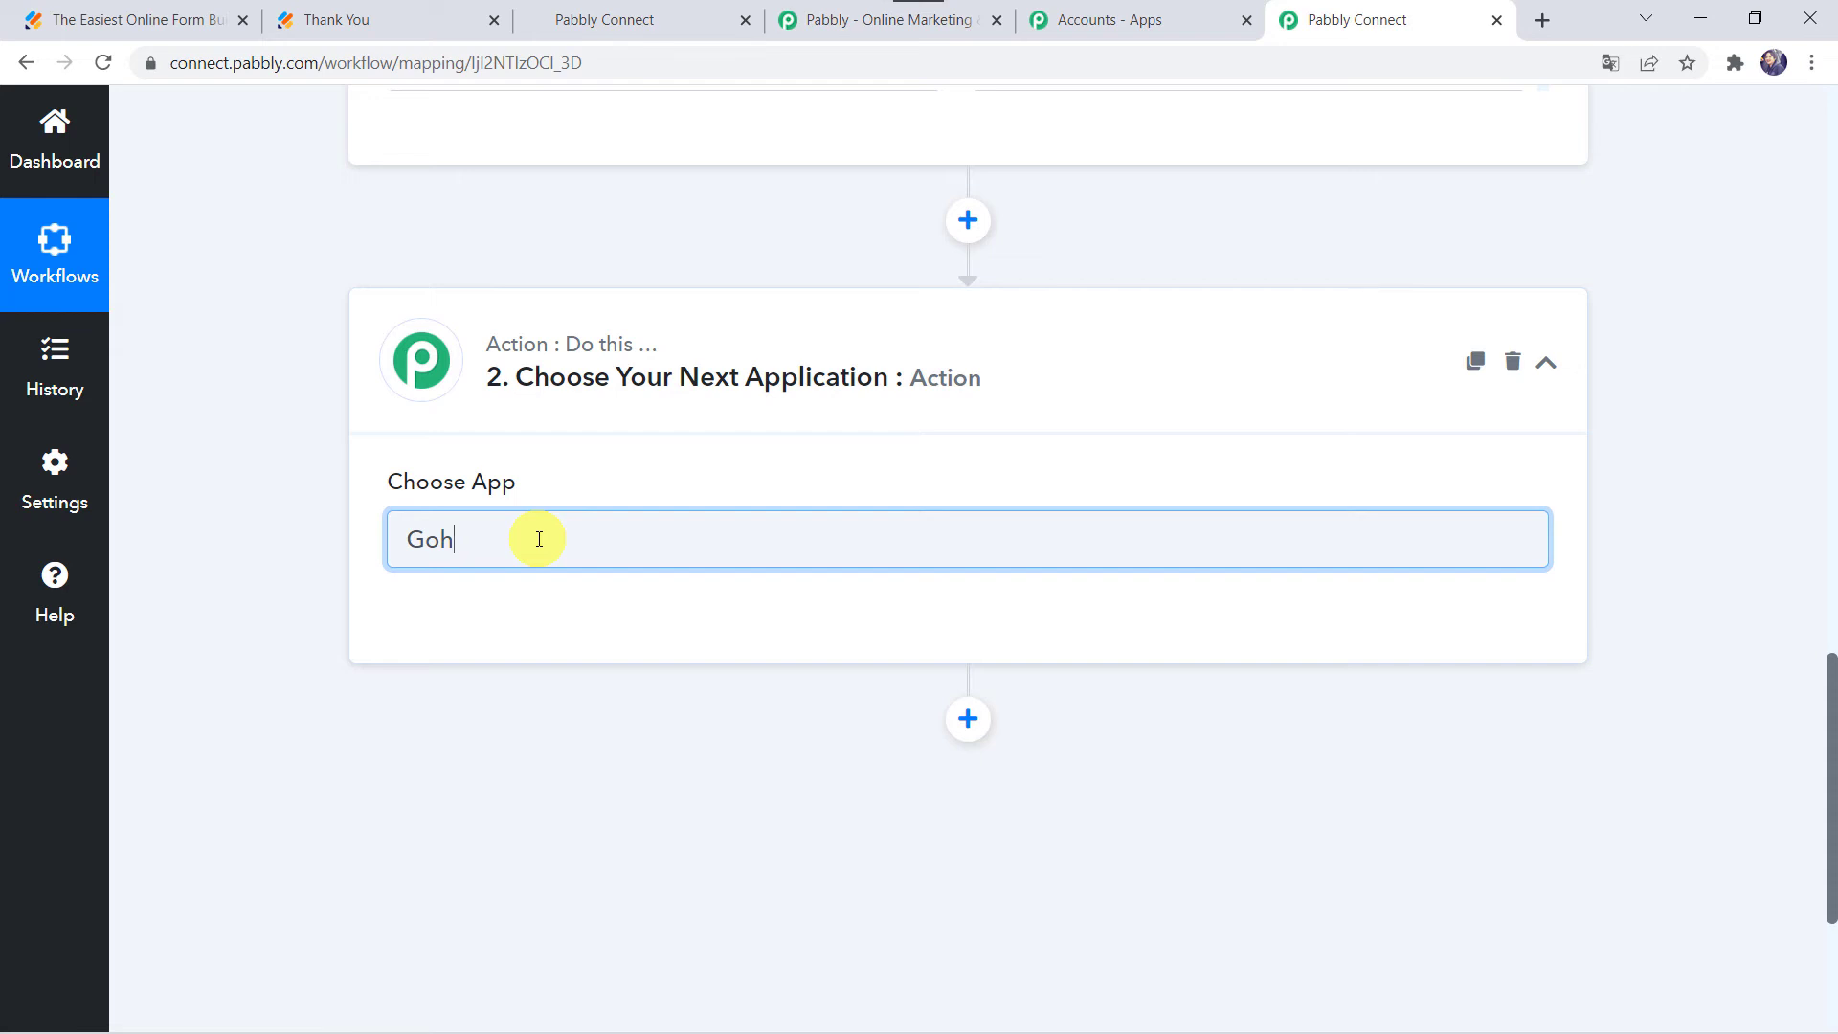
key(BackSpace)
key(BackSpace)
key(BackSpace)
text(High)
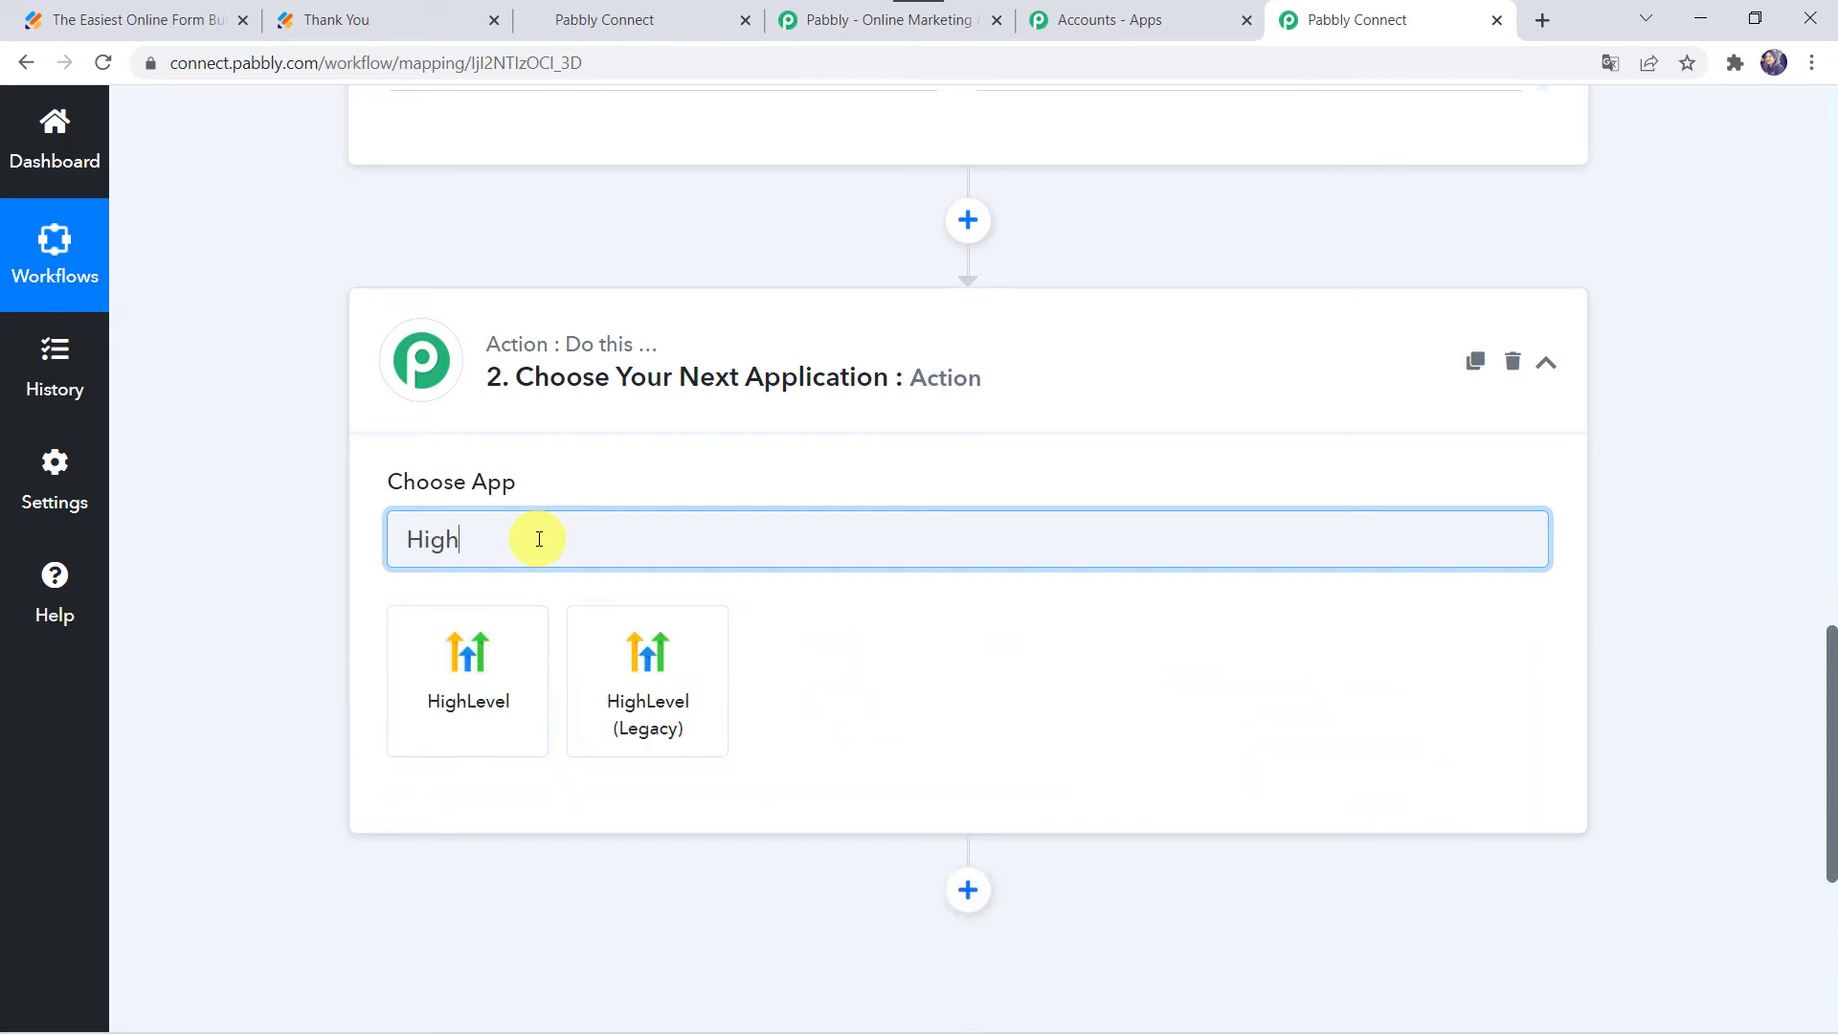
click(471, 703)
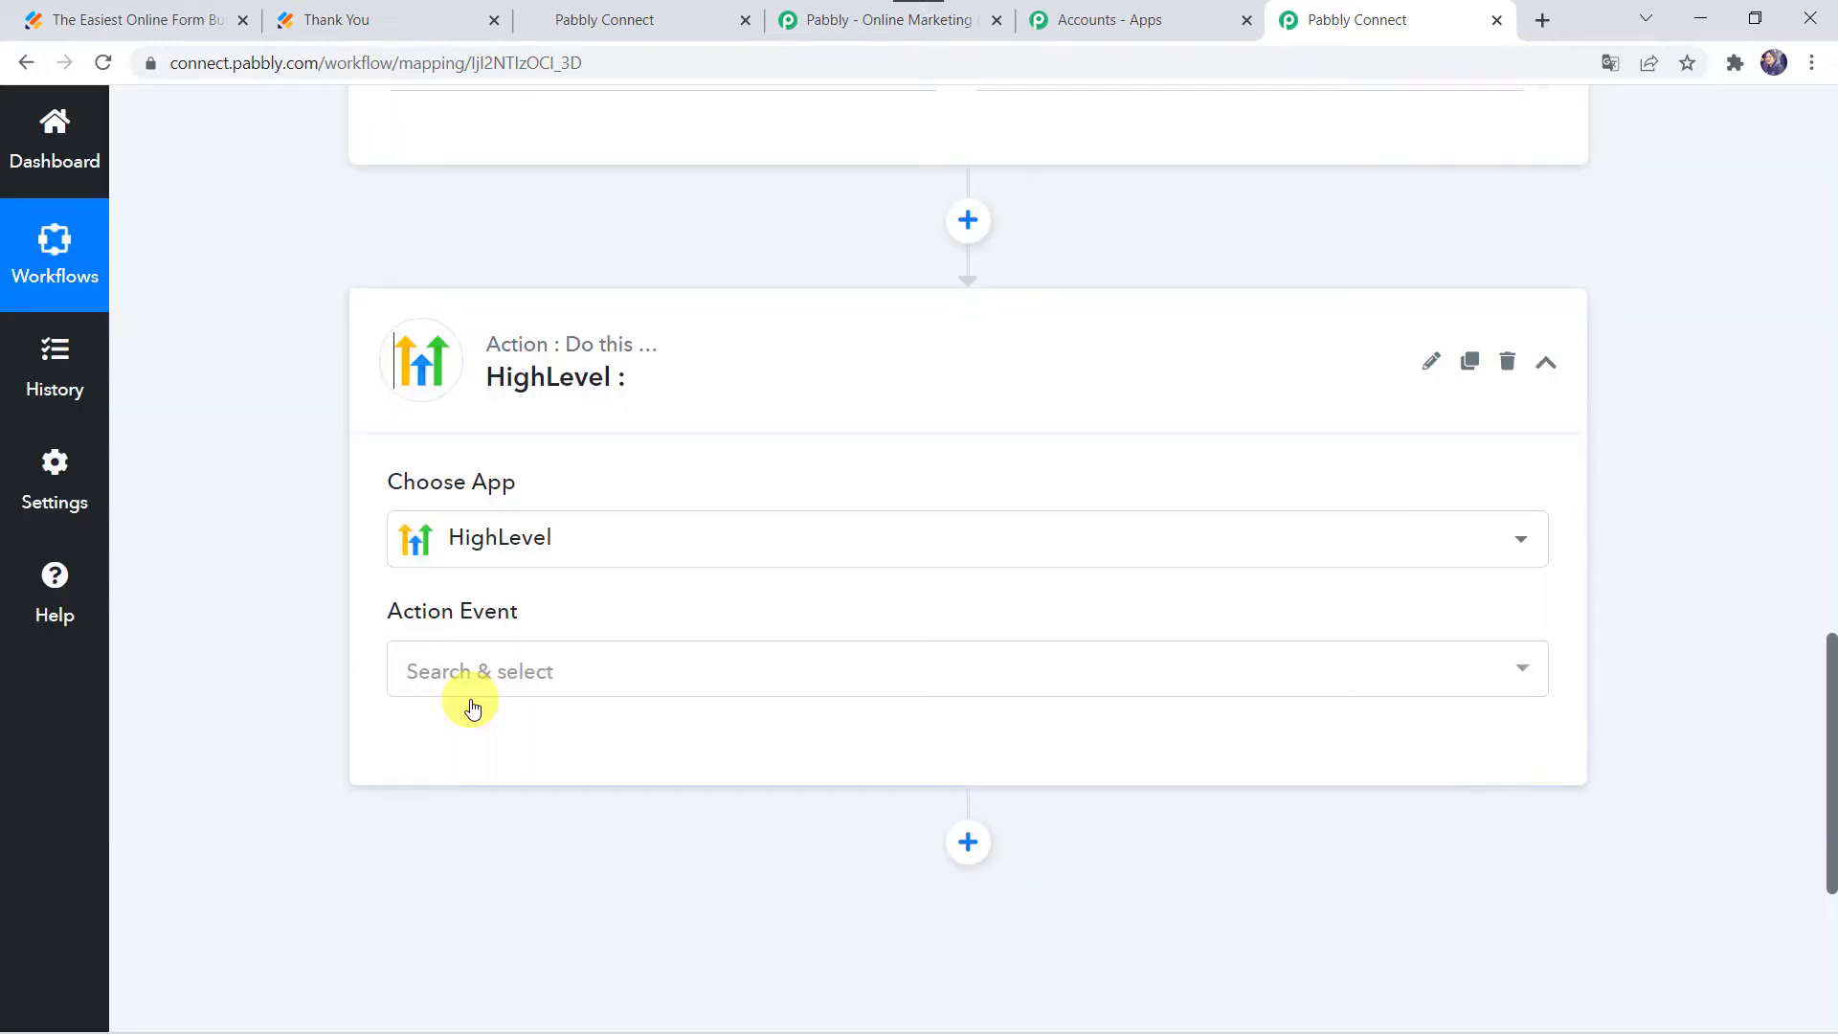
click(483, 676)
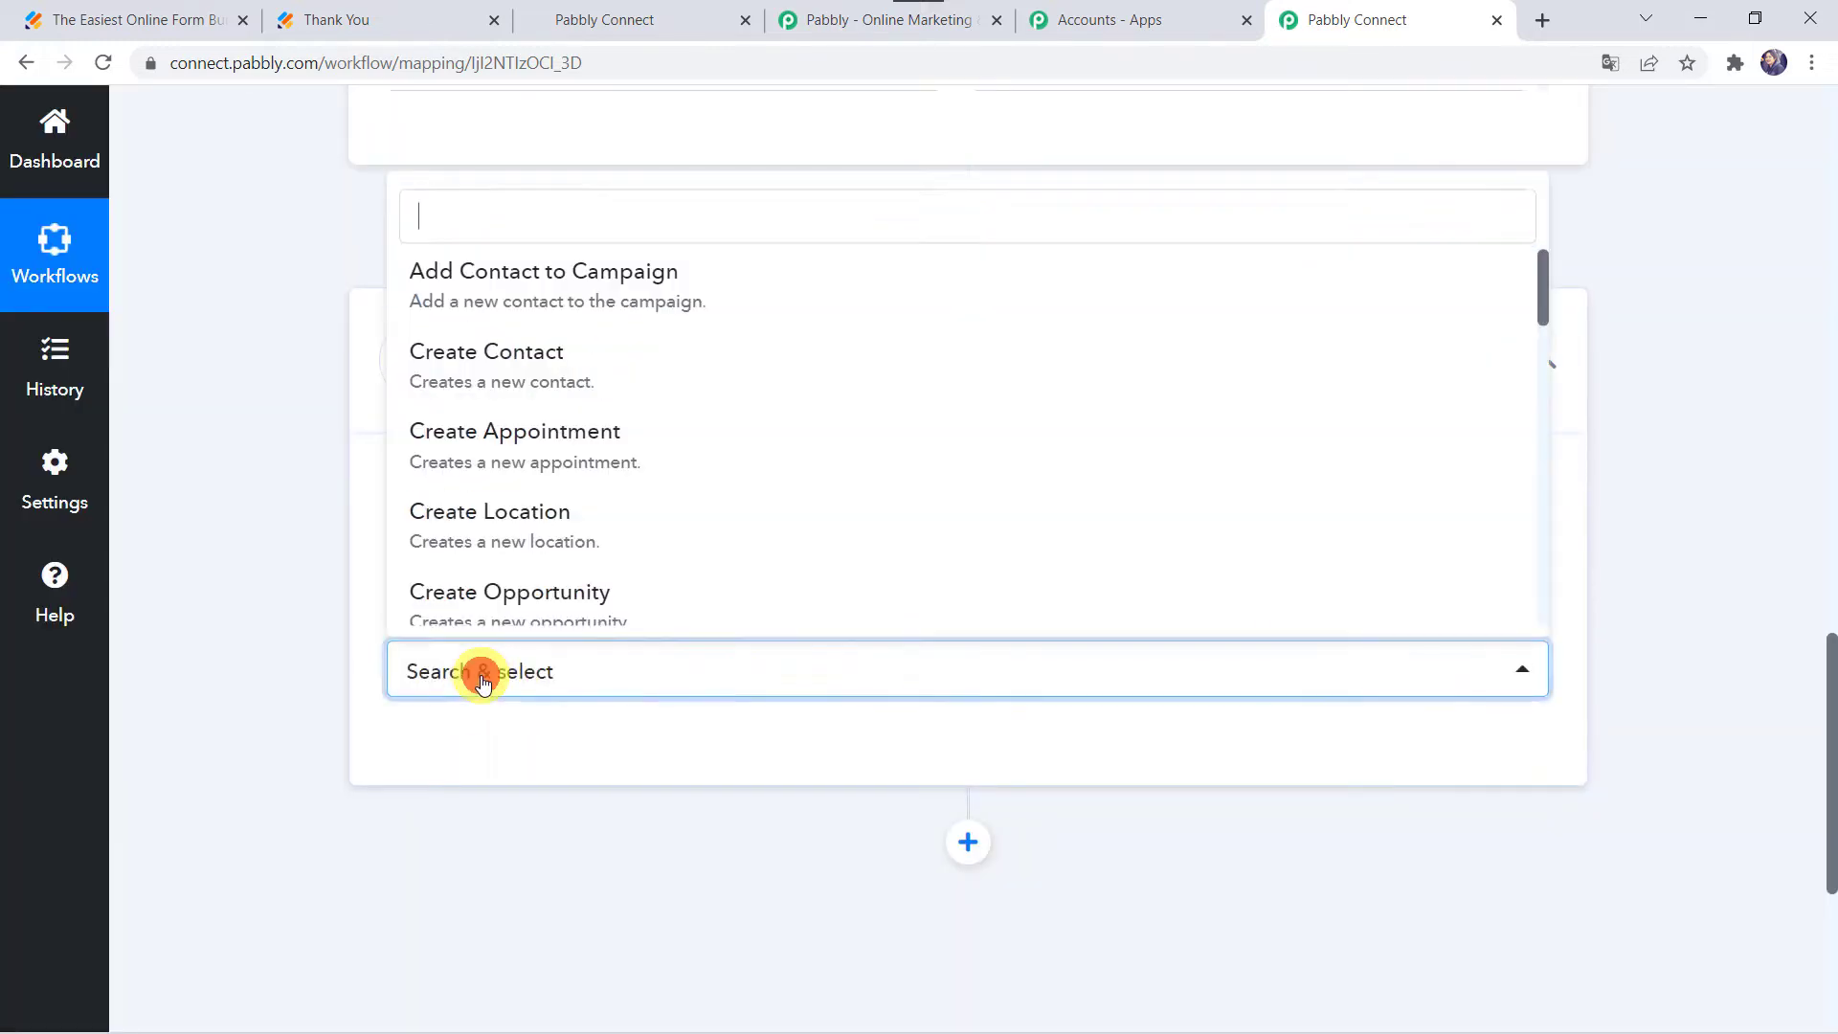
click(497, 364)
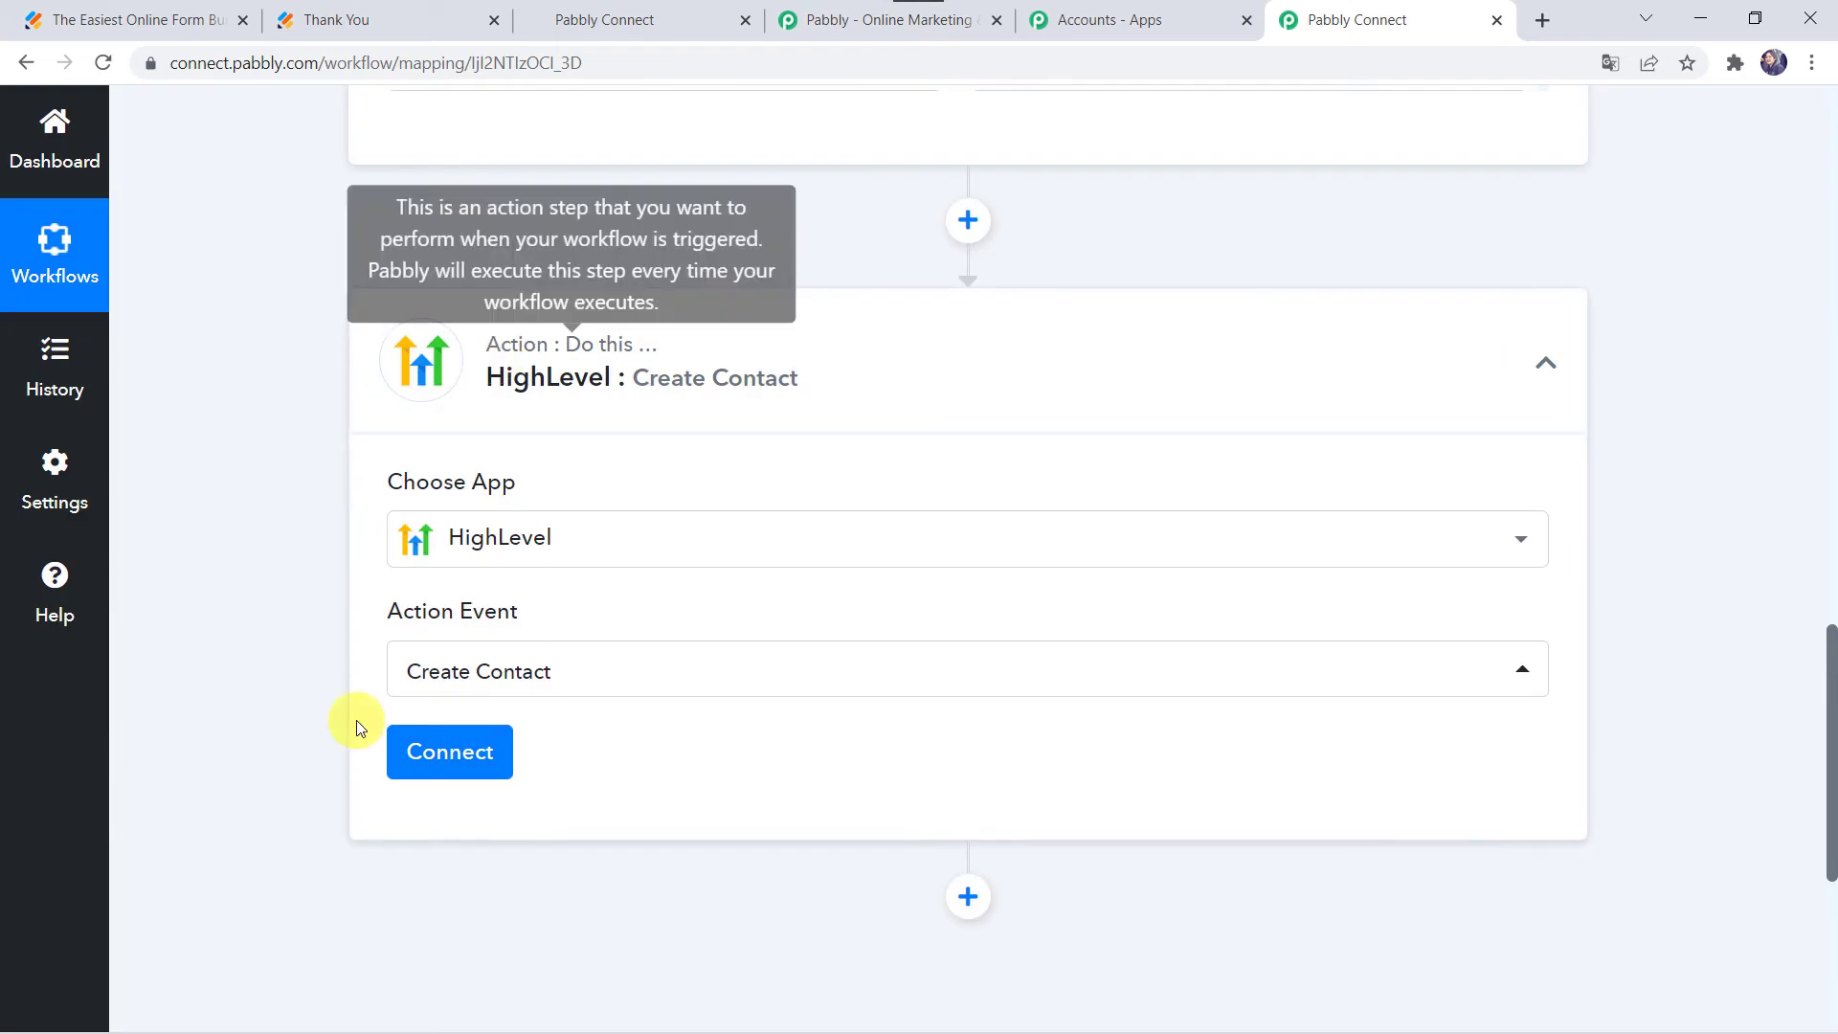
click(442, 772)
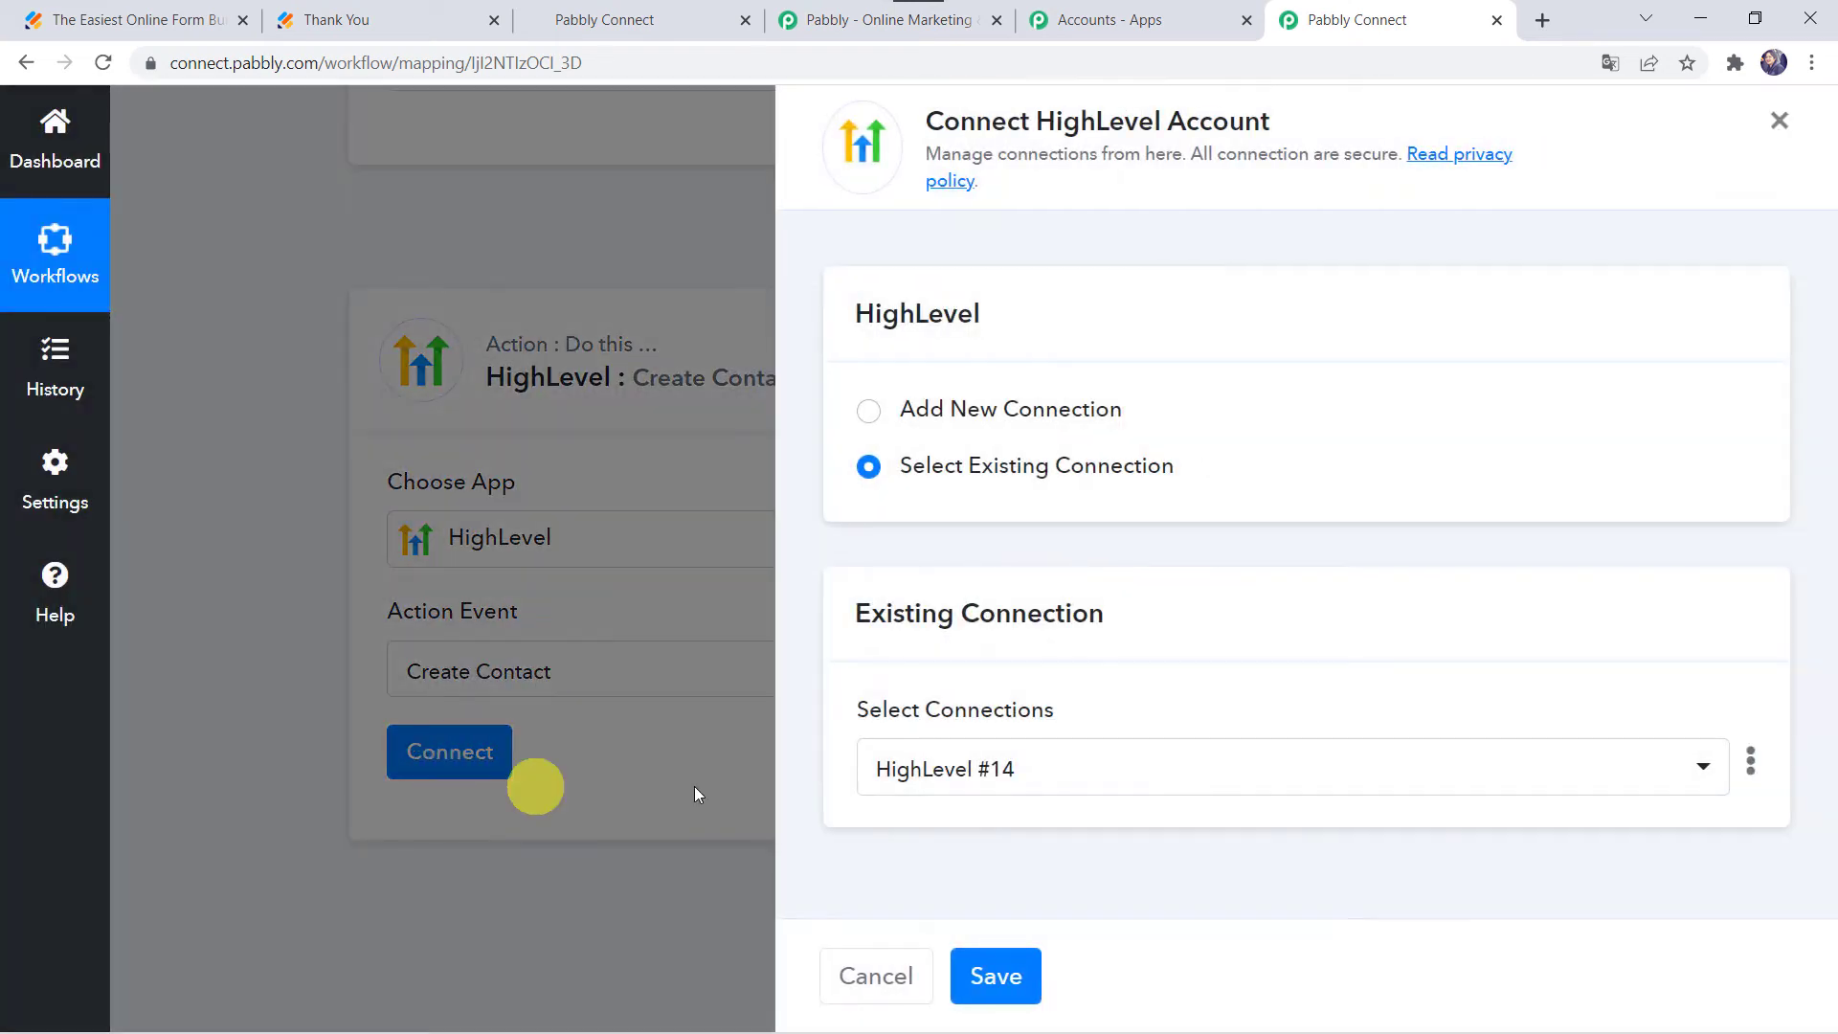
Step: Choose Add New Connection so HighLevel #15 needs a new token
click(983, 421)
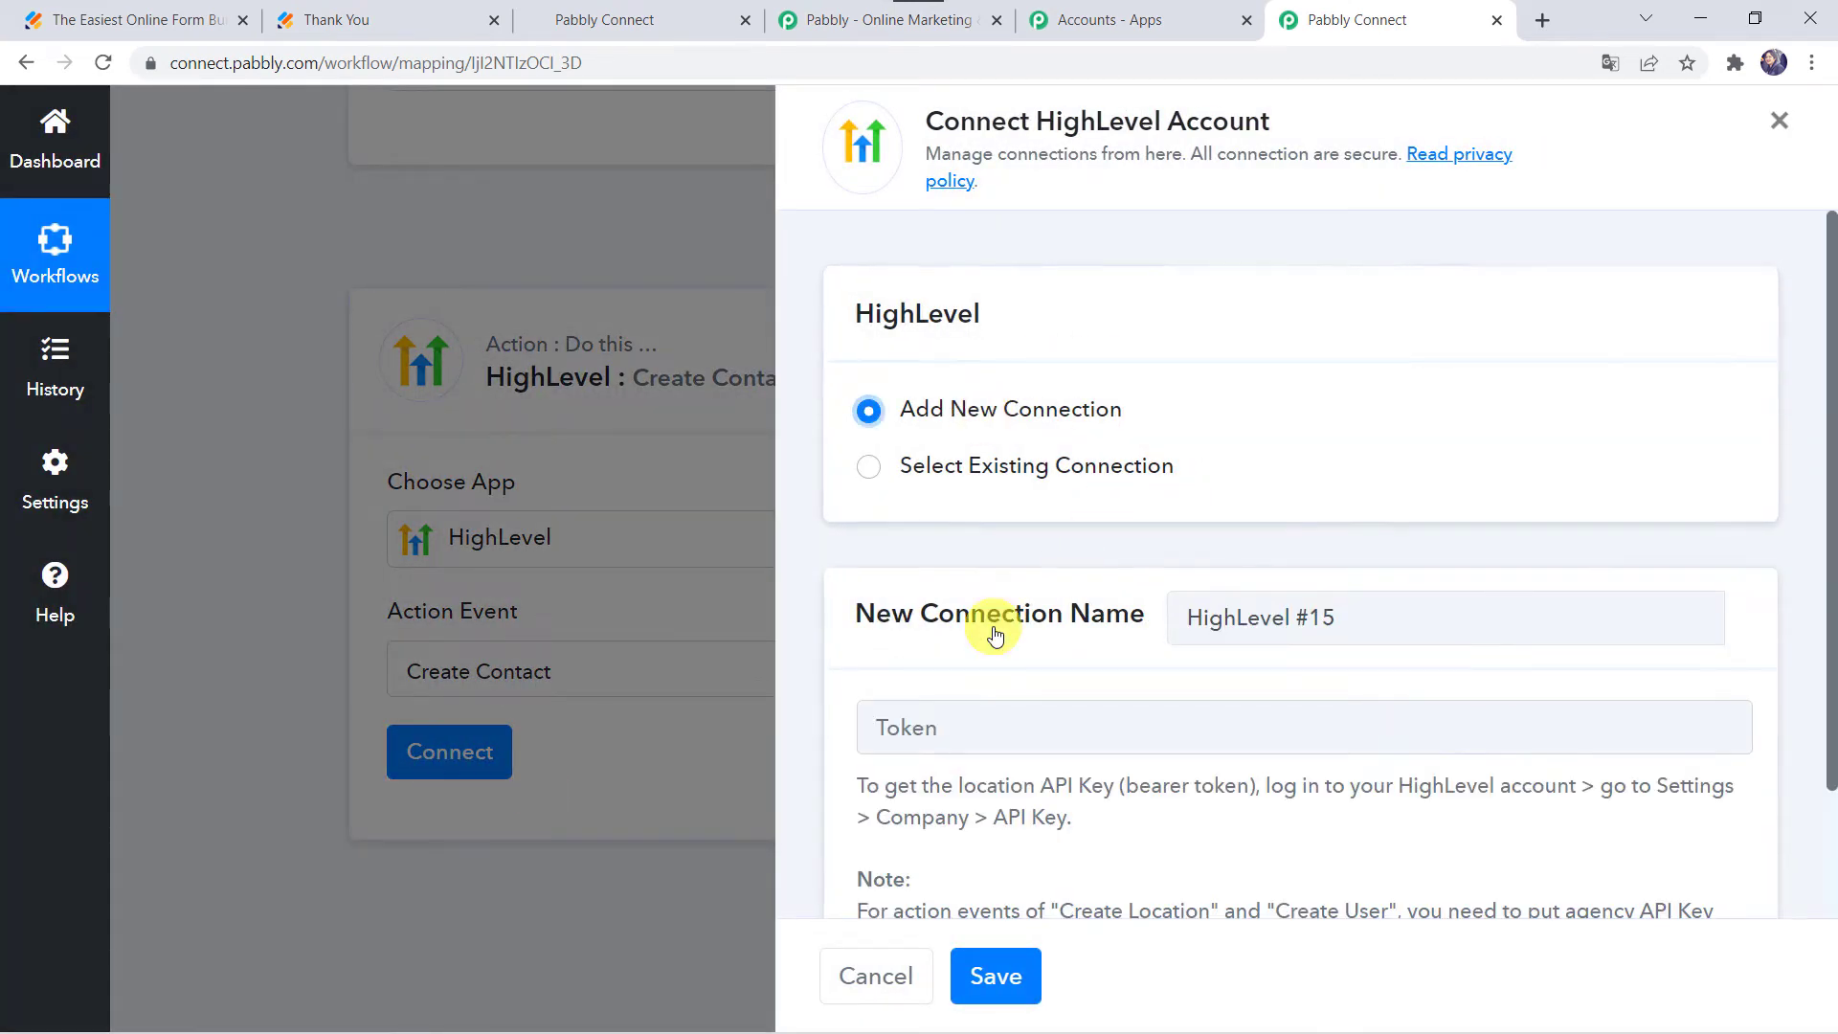
scroll(985, 623, down, 2)
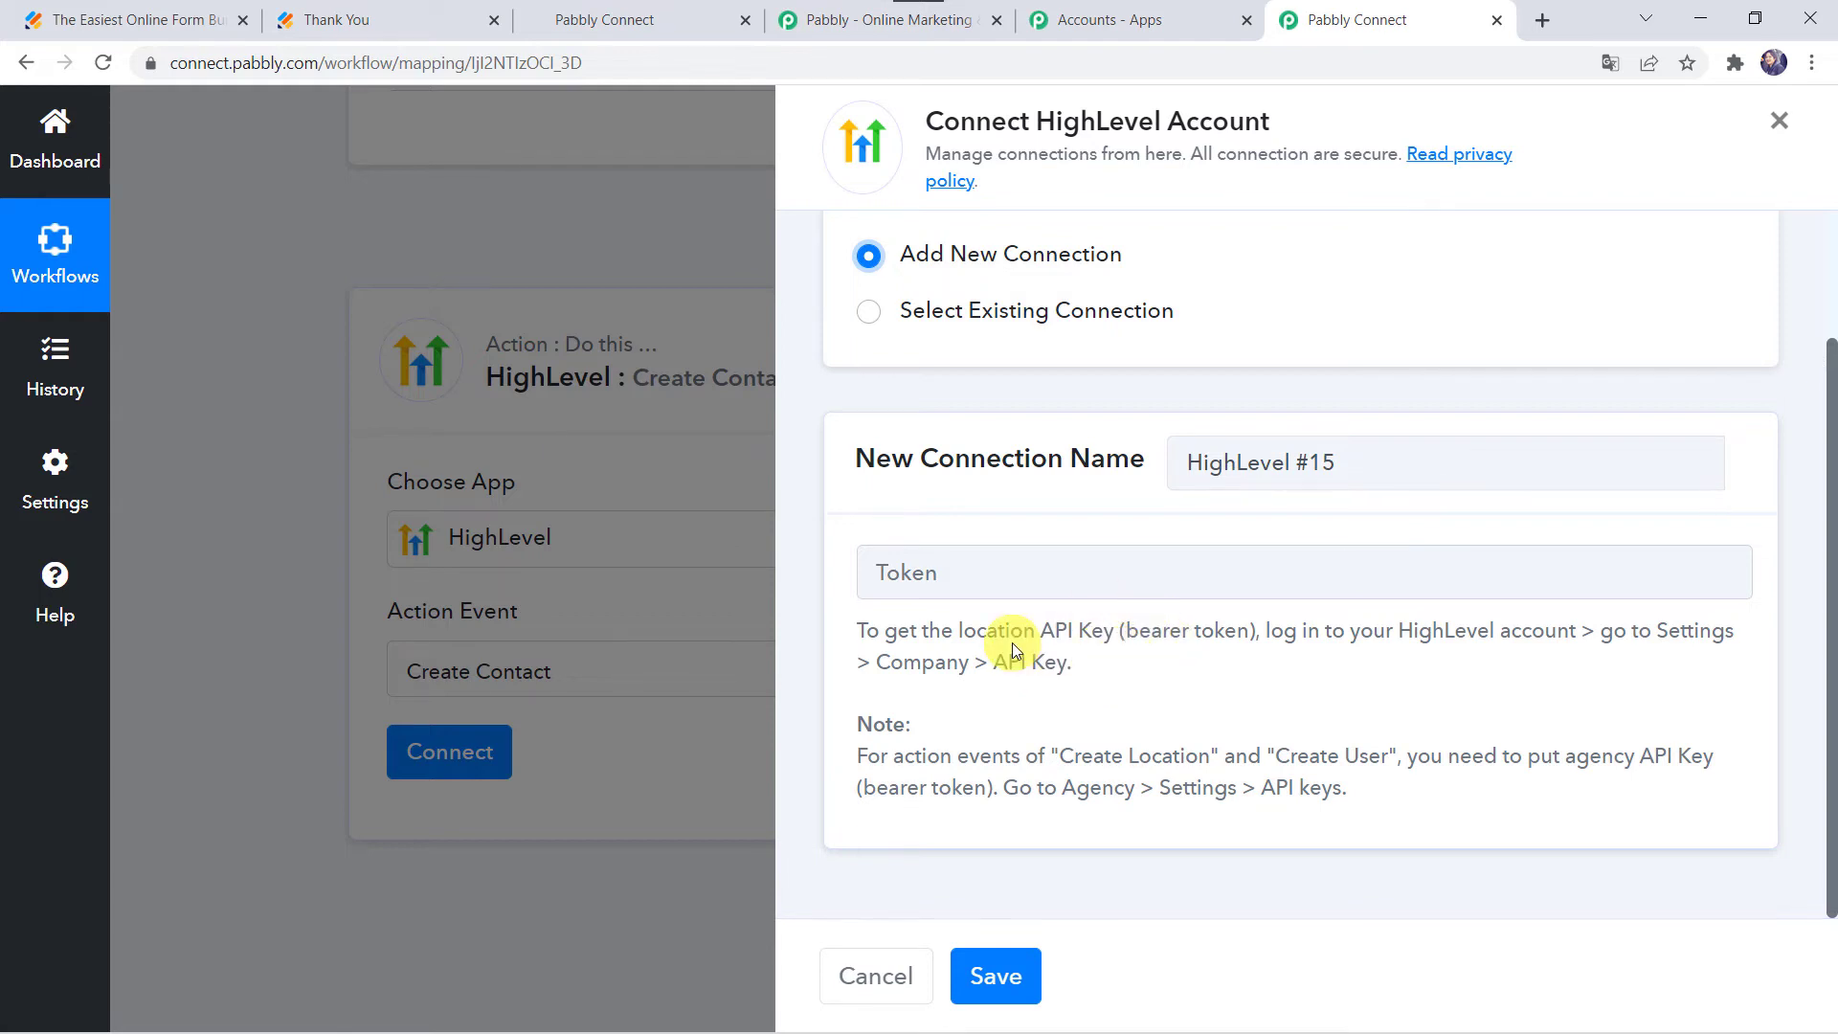
click(612, 30)
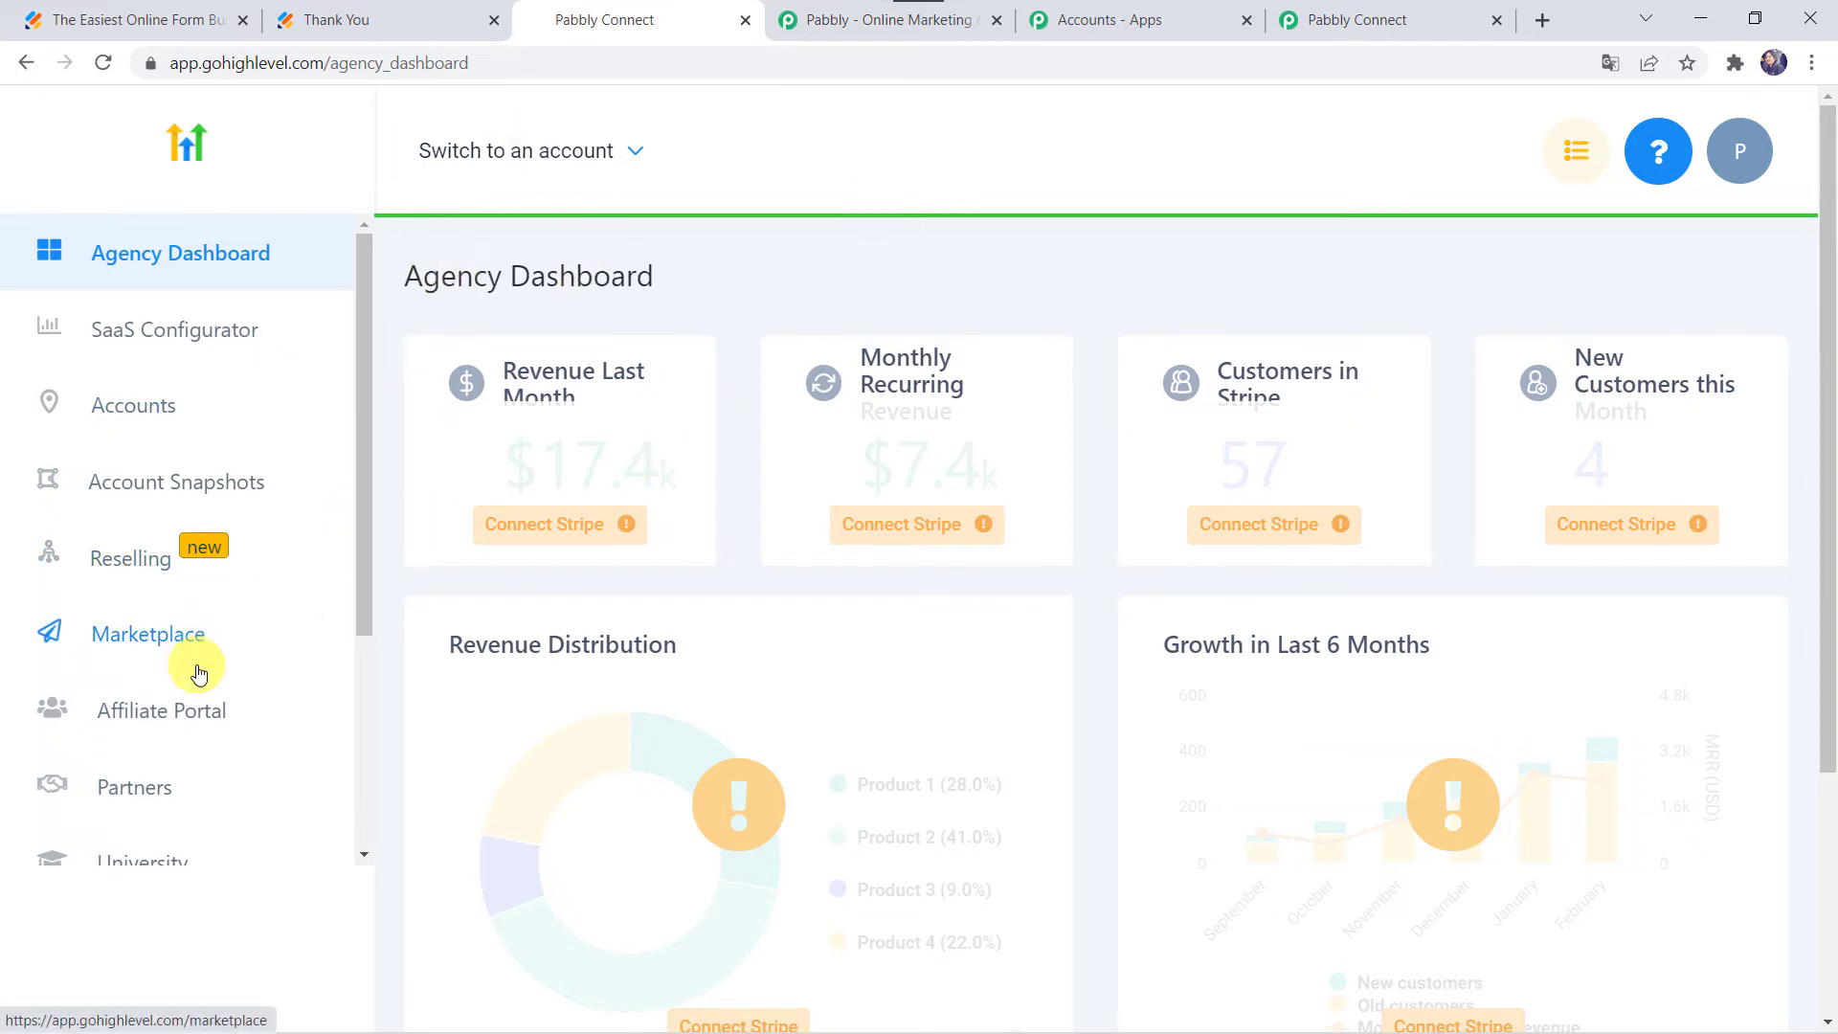
Step: Open HighLevel Settings > API Keys and find the Location API Key
scroll(196, 670, down, 4)
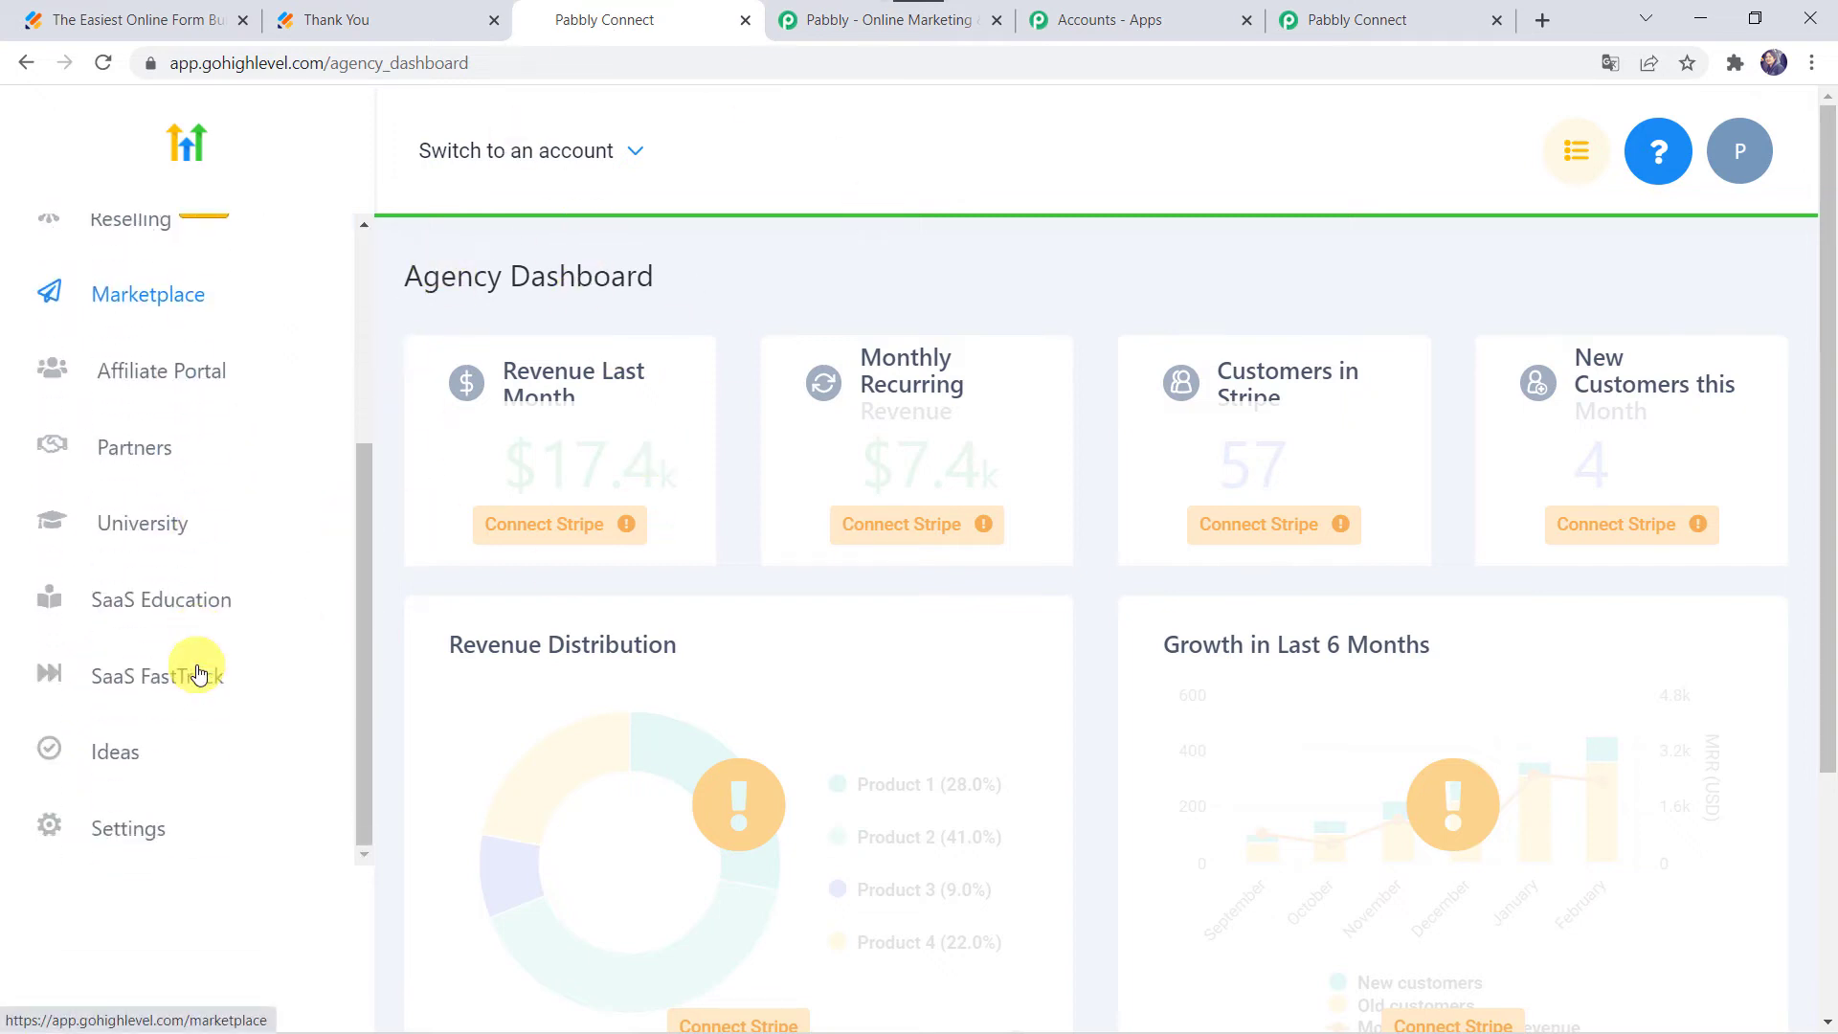
click(127, 831)
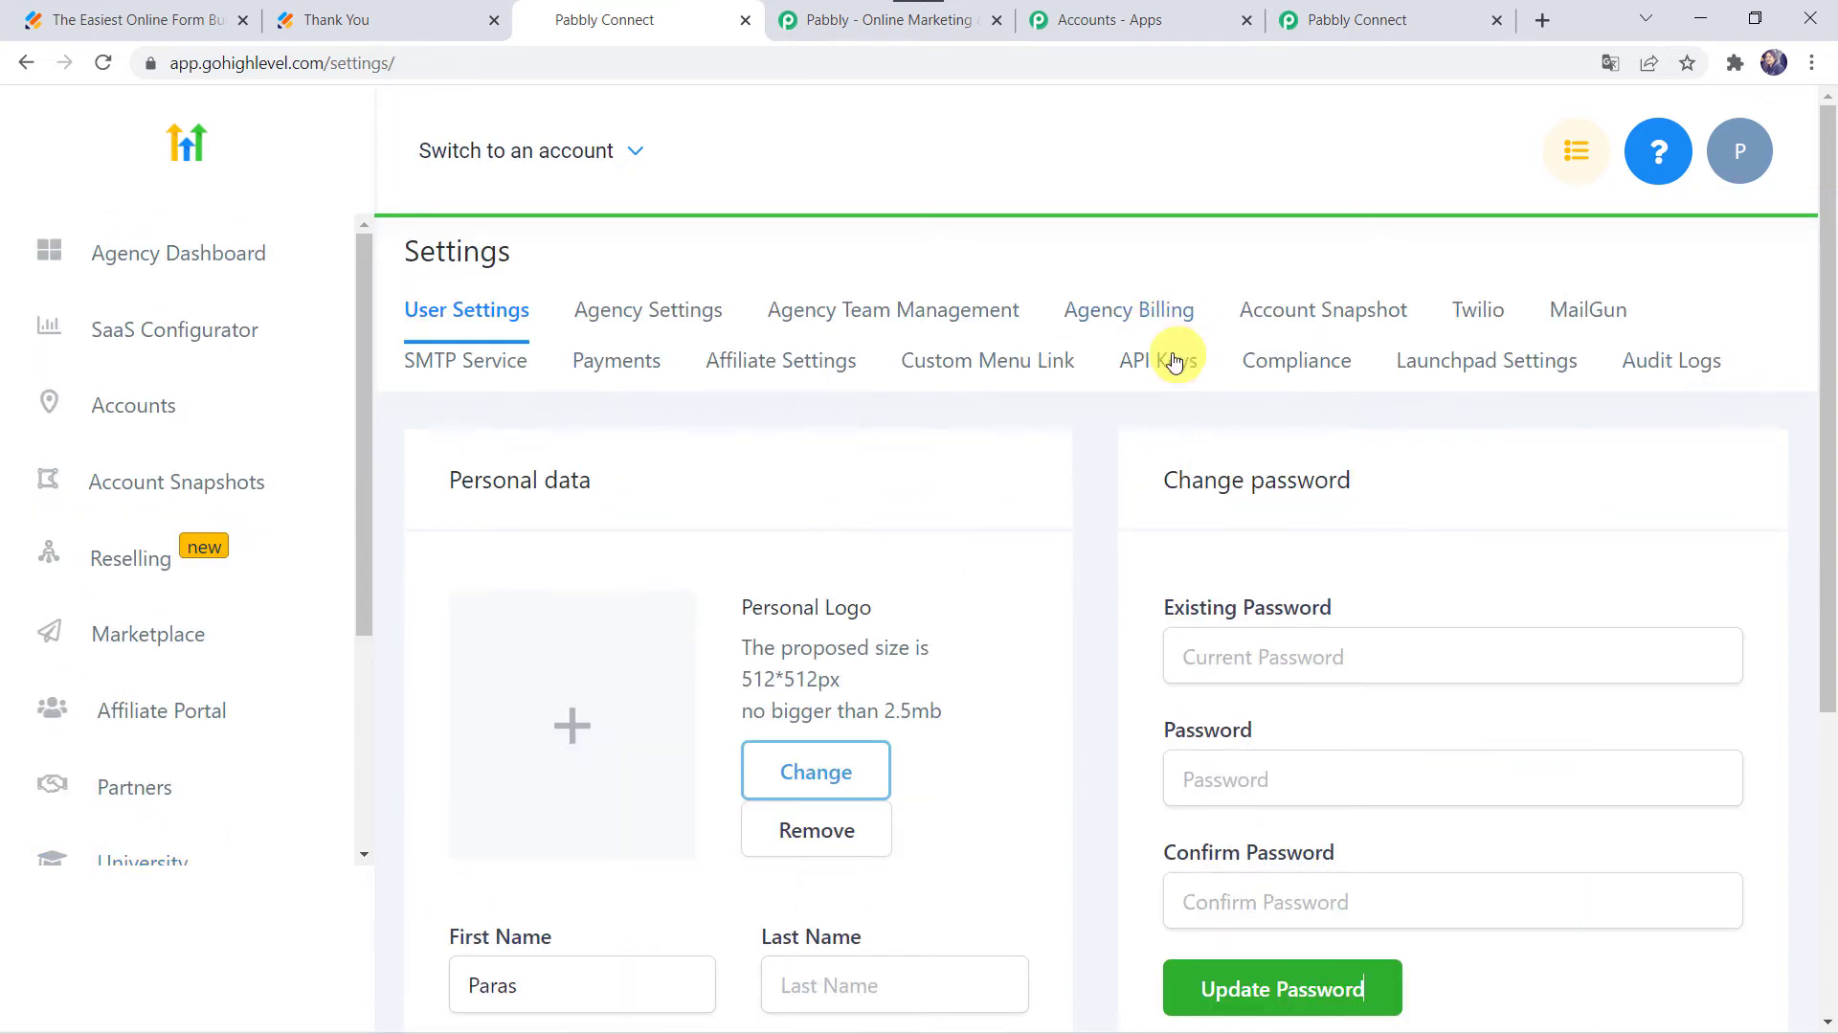
click(1165, 362)
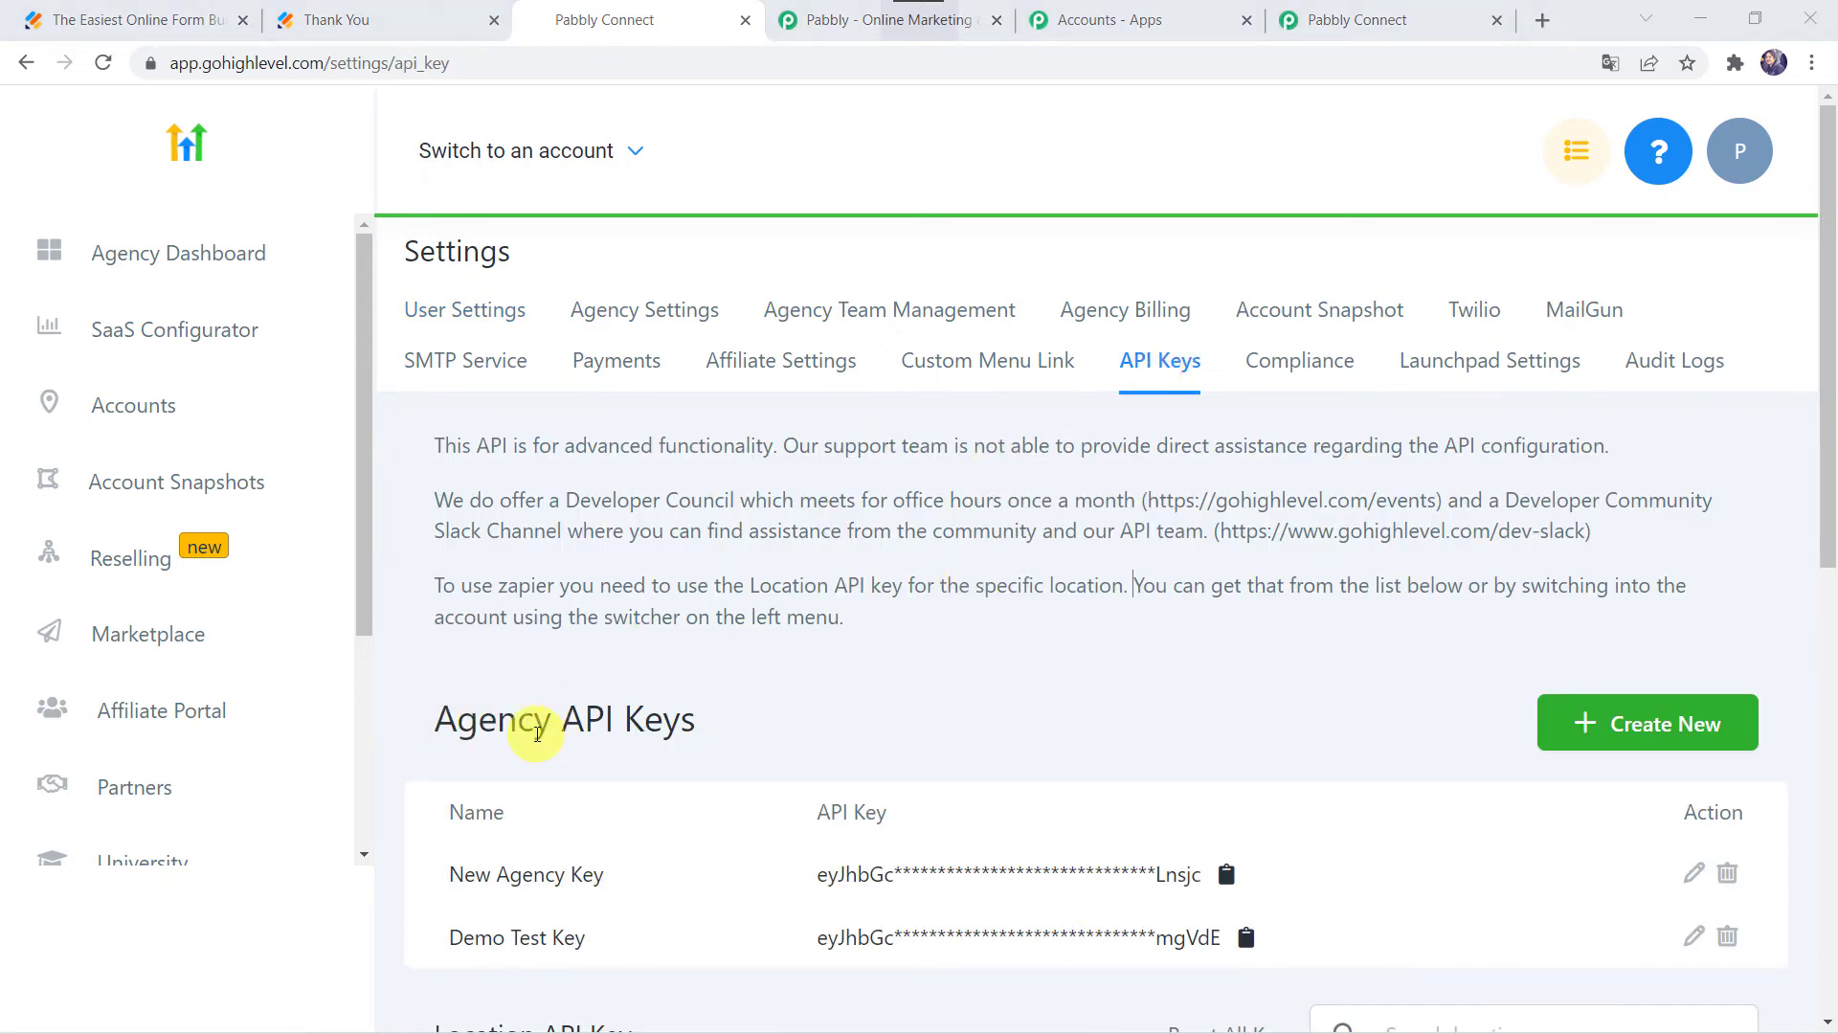
scroll(683, 721, down, 6)
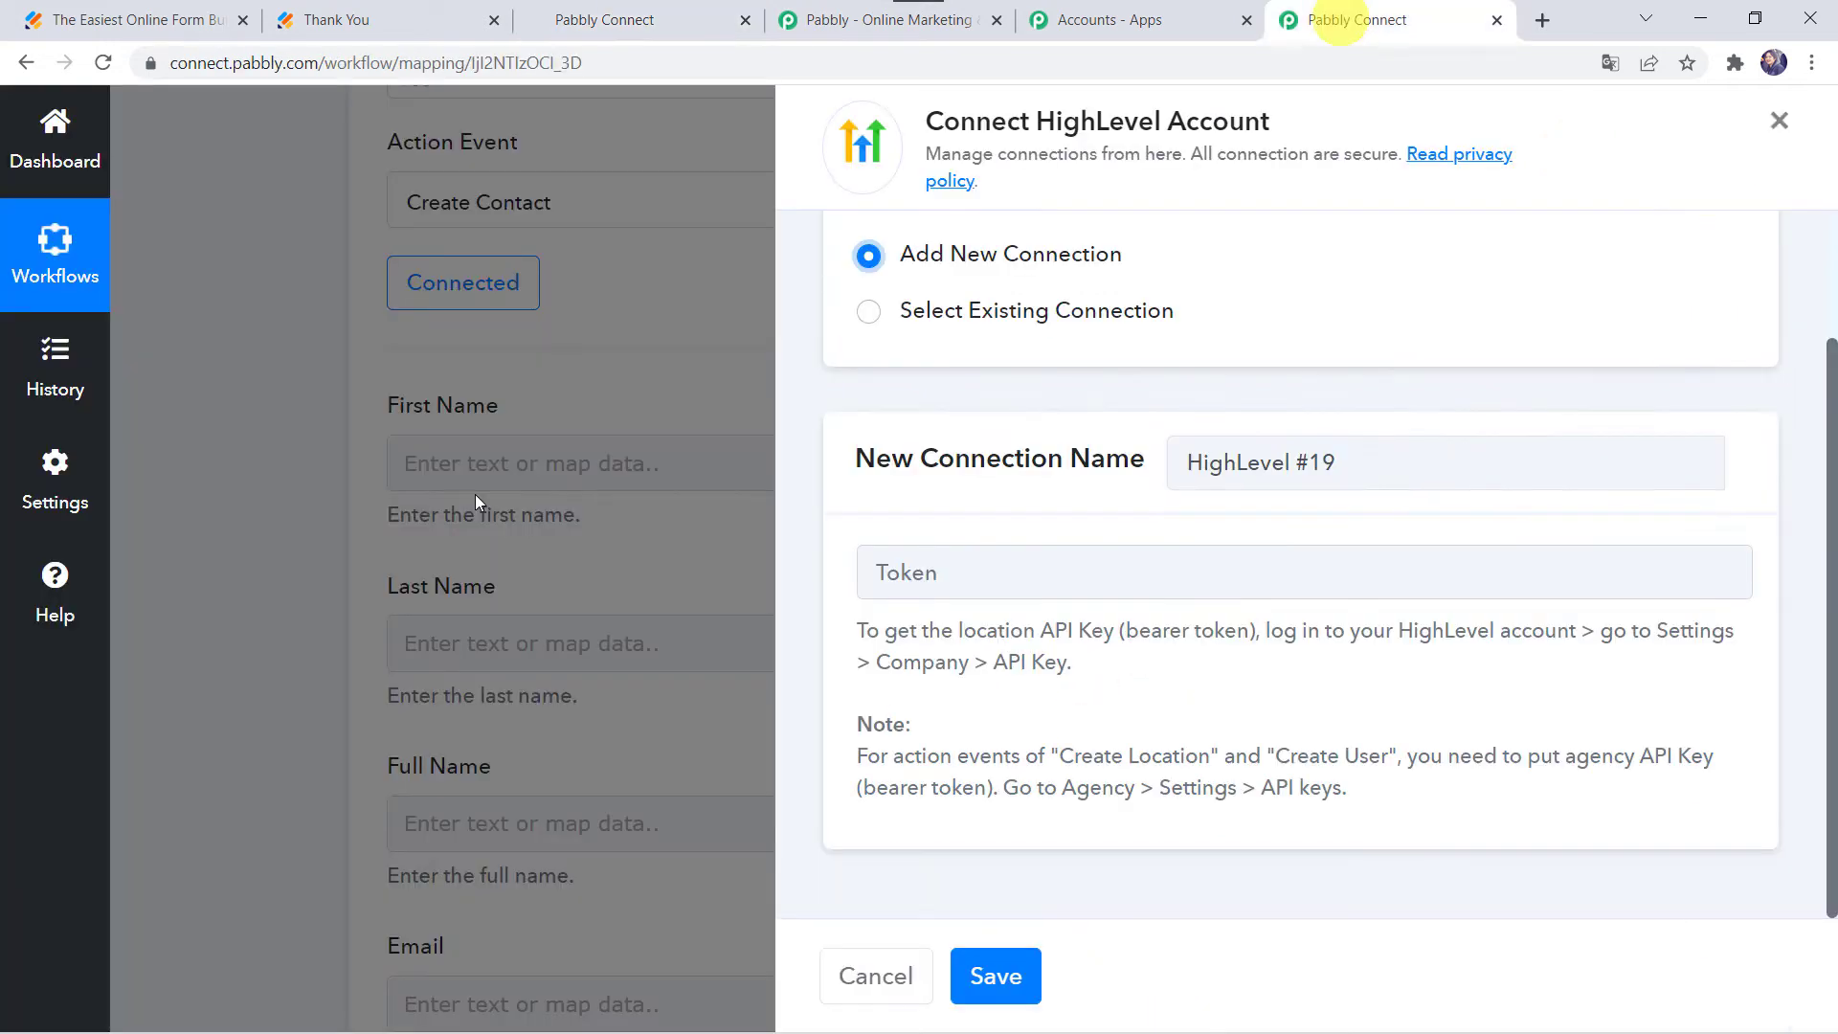
right_click(955, 579)
Step: Paste the HighLevel API key into the Token field and save the connection
click(1030, 776)
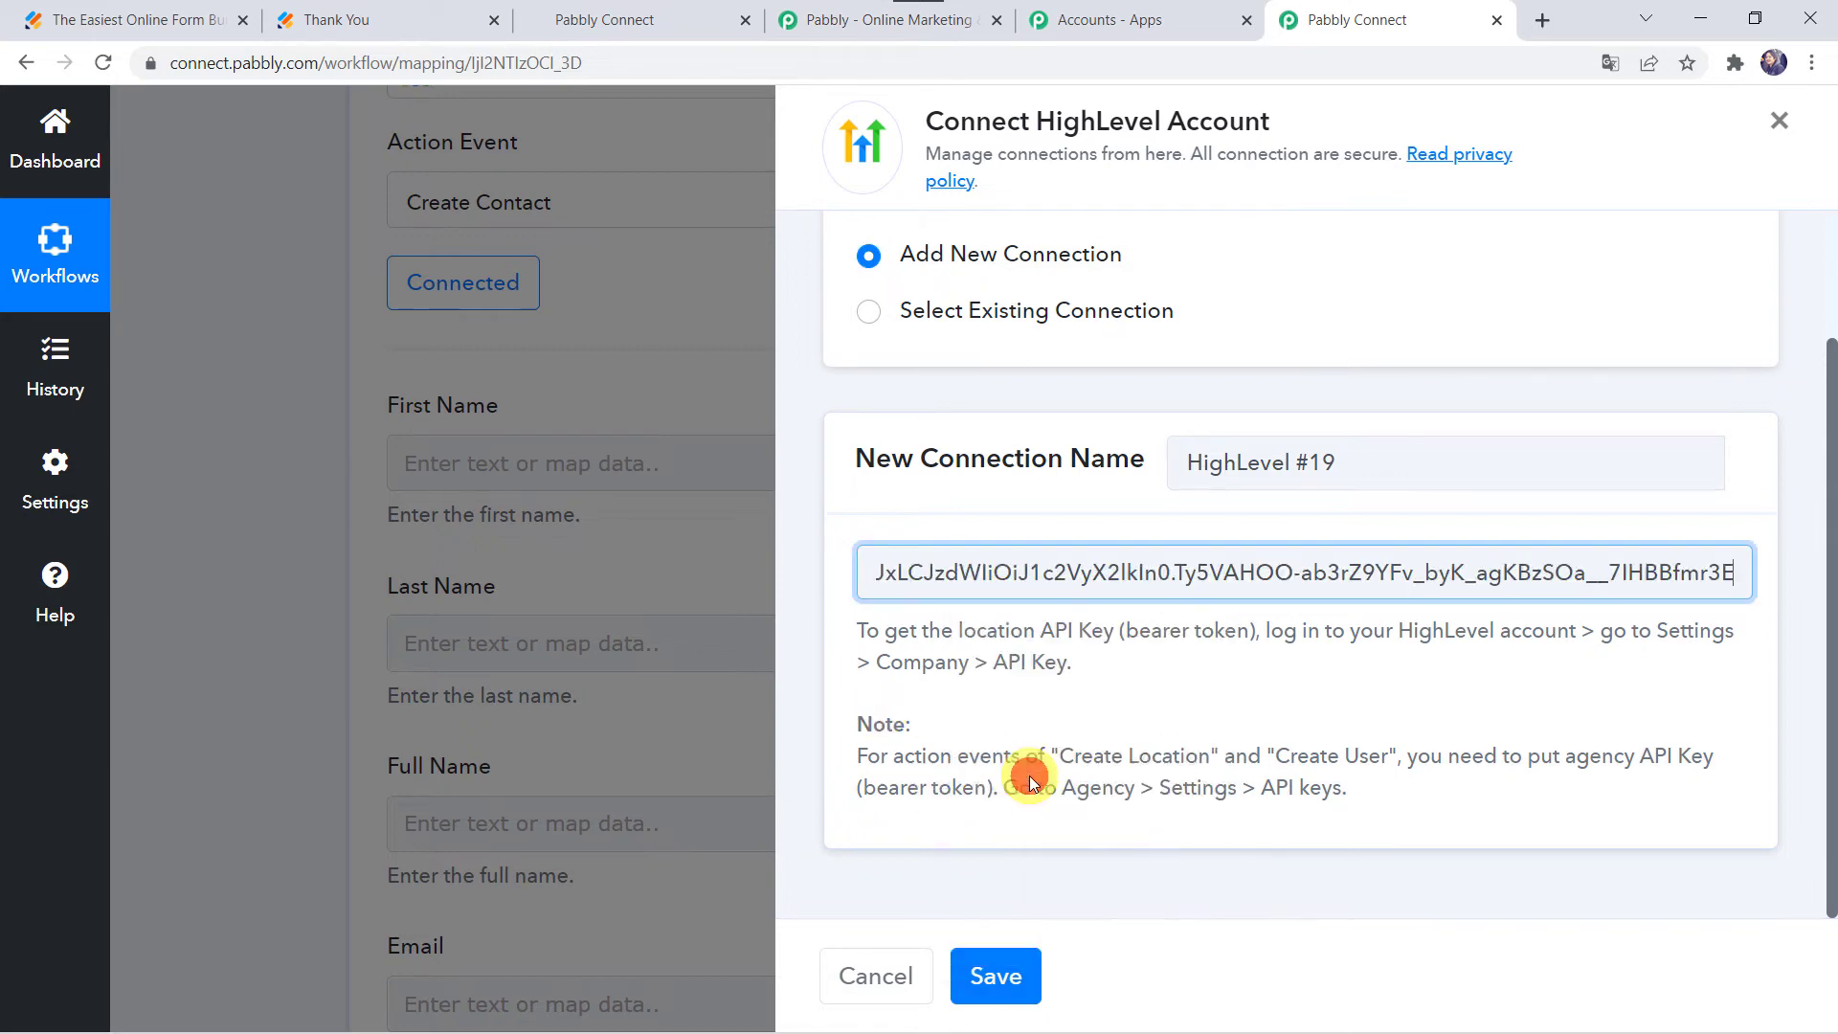
click(1001, 990)
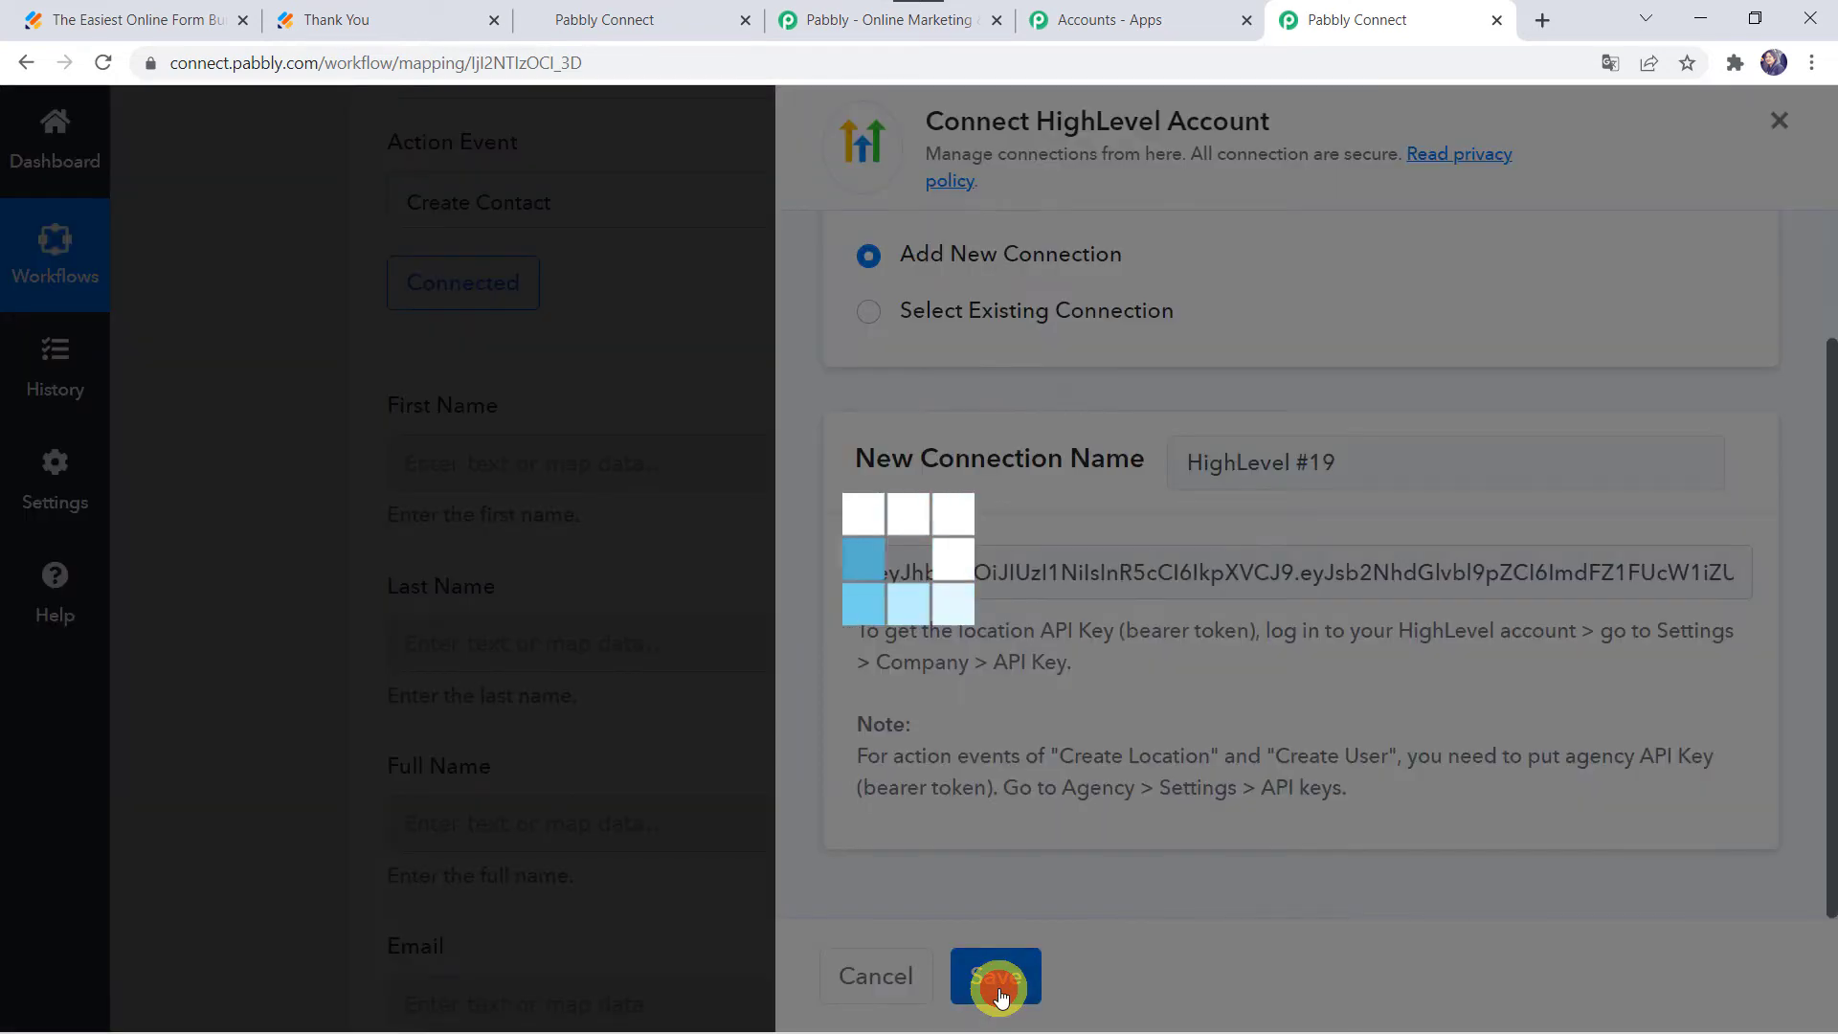
scroll(607, 471, up, 4)
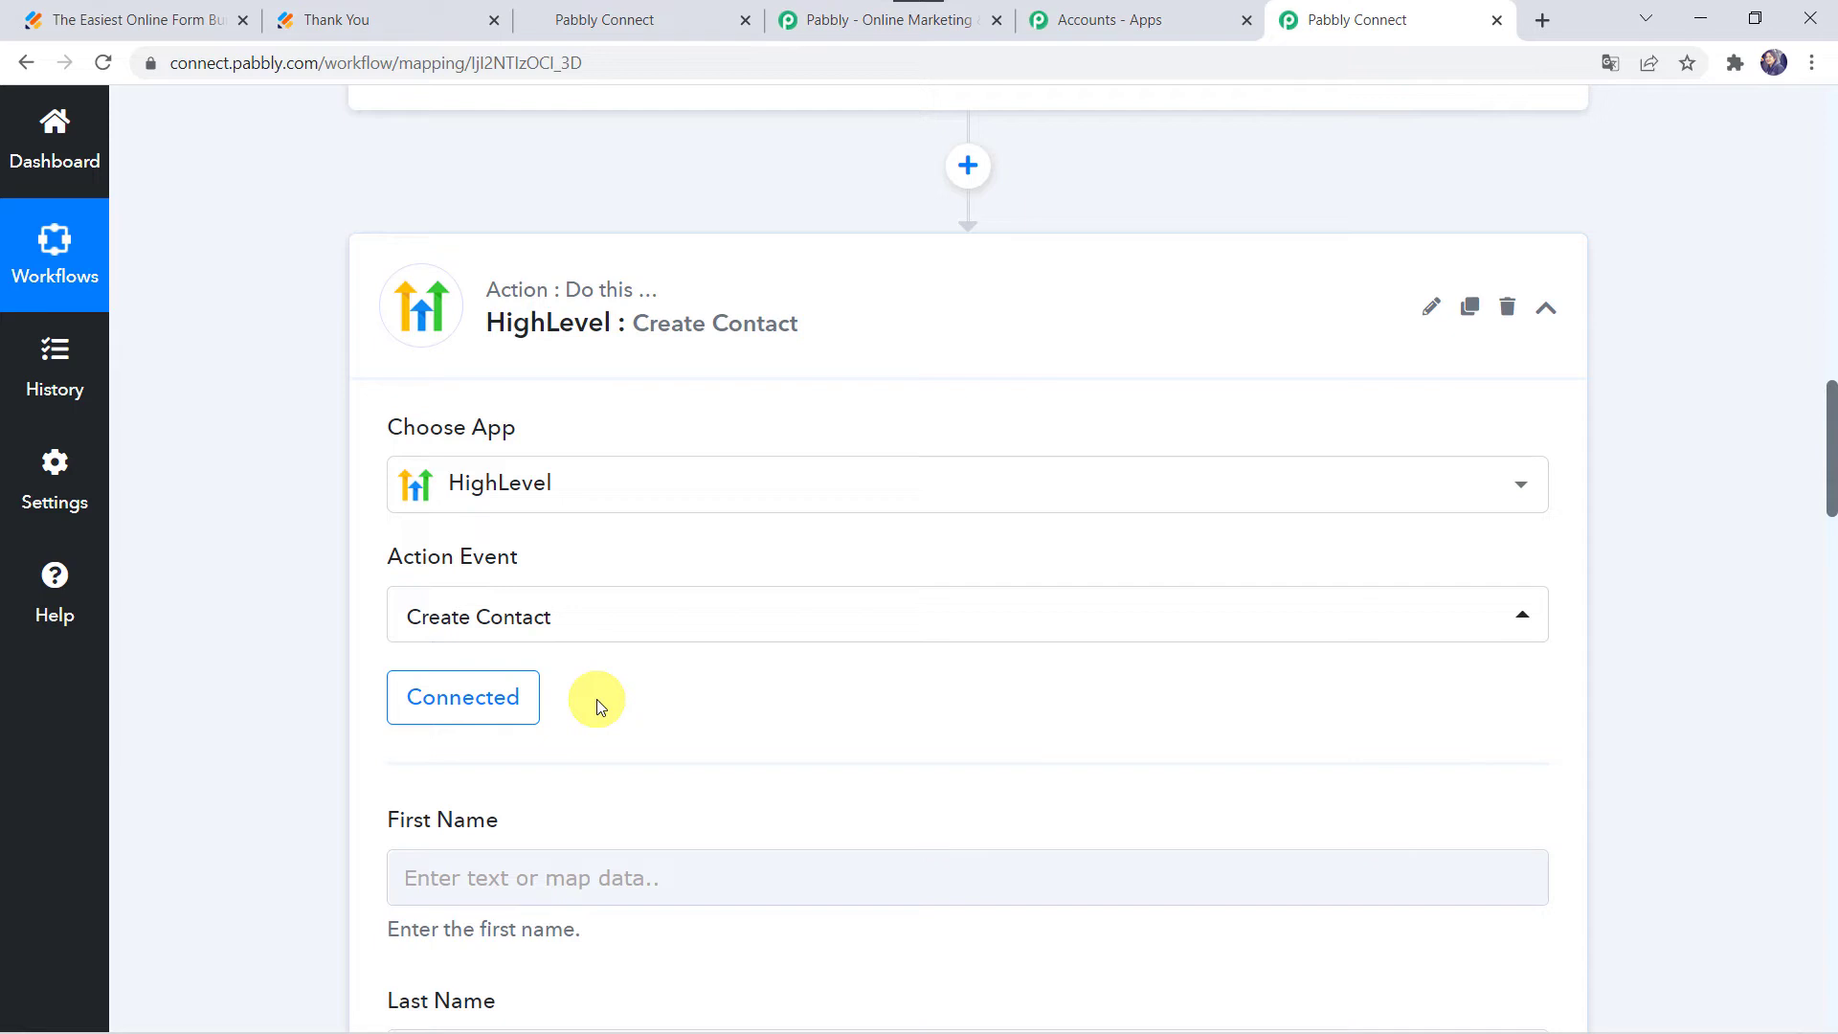
Step: Map the JotForm first name and last name into First Name and Last Name
scroll(595, 703, down, 5)
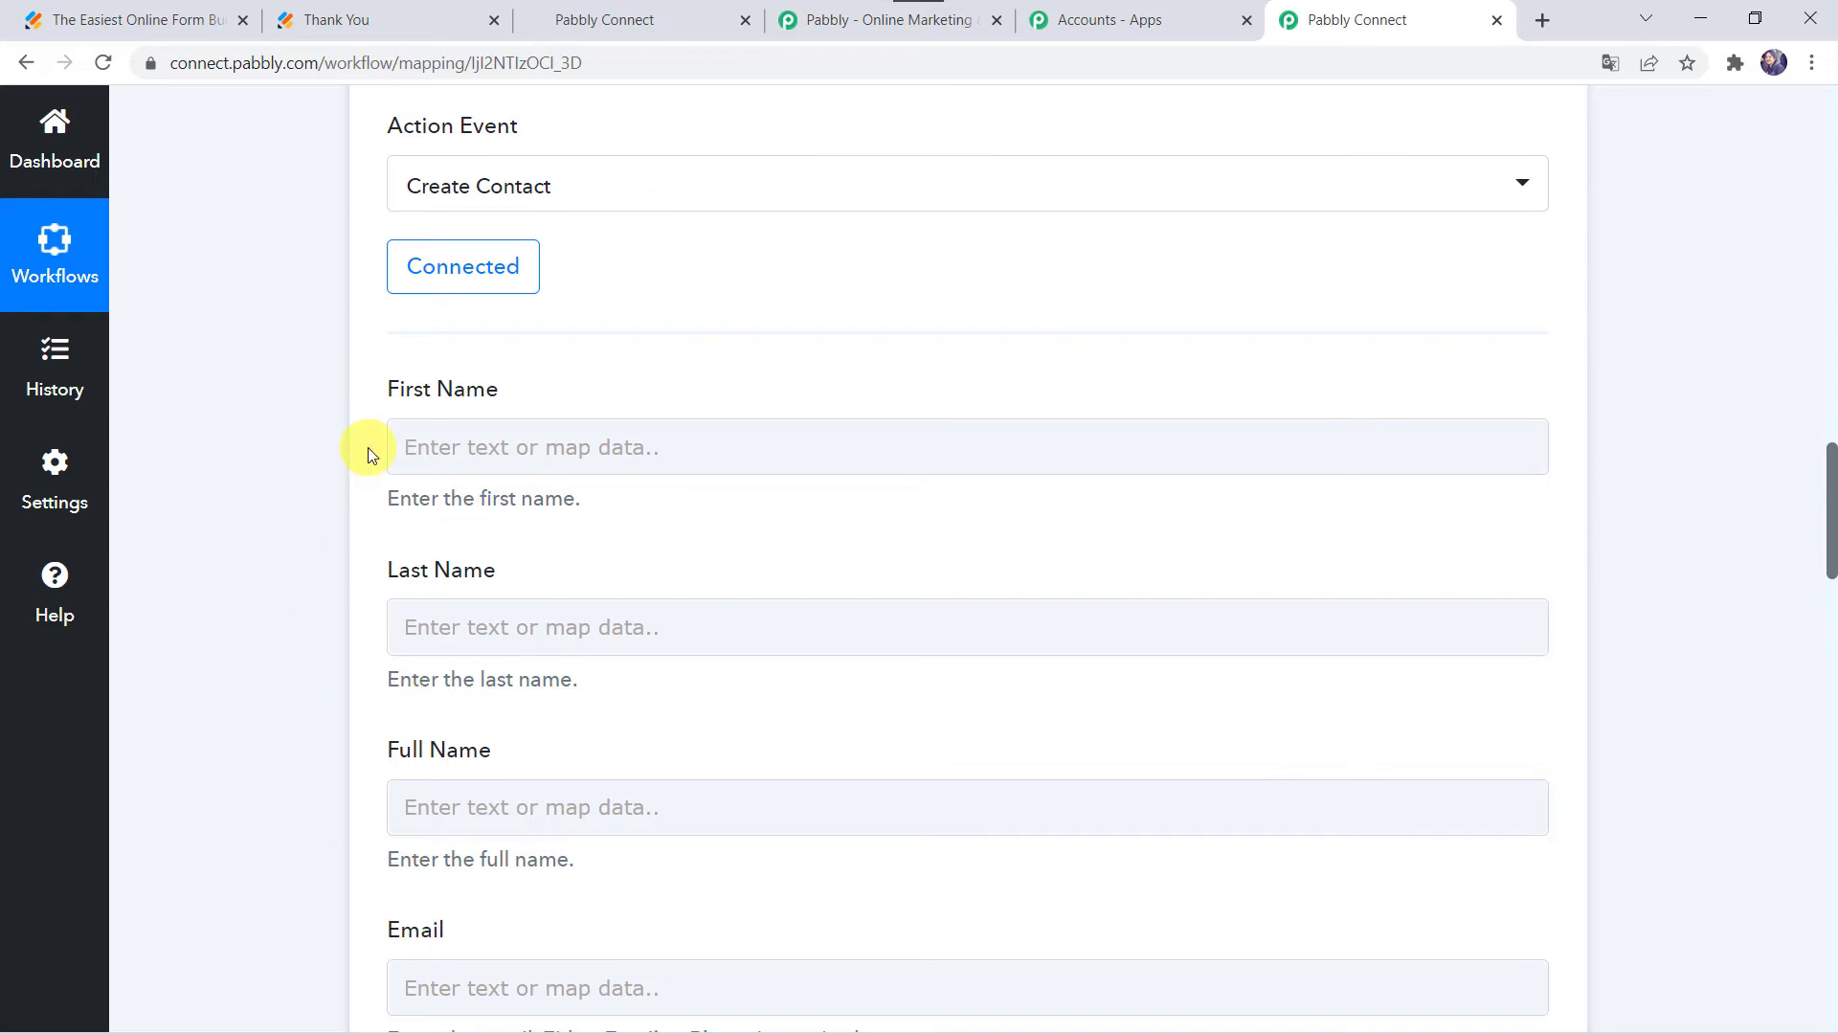
scroll(368, 448, up, 12)
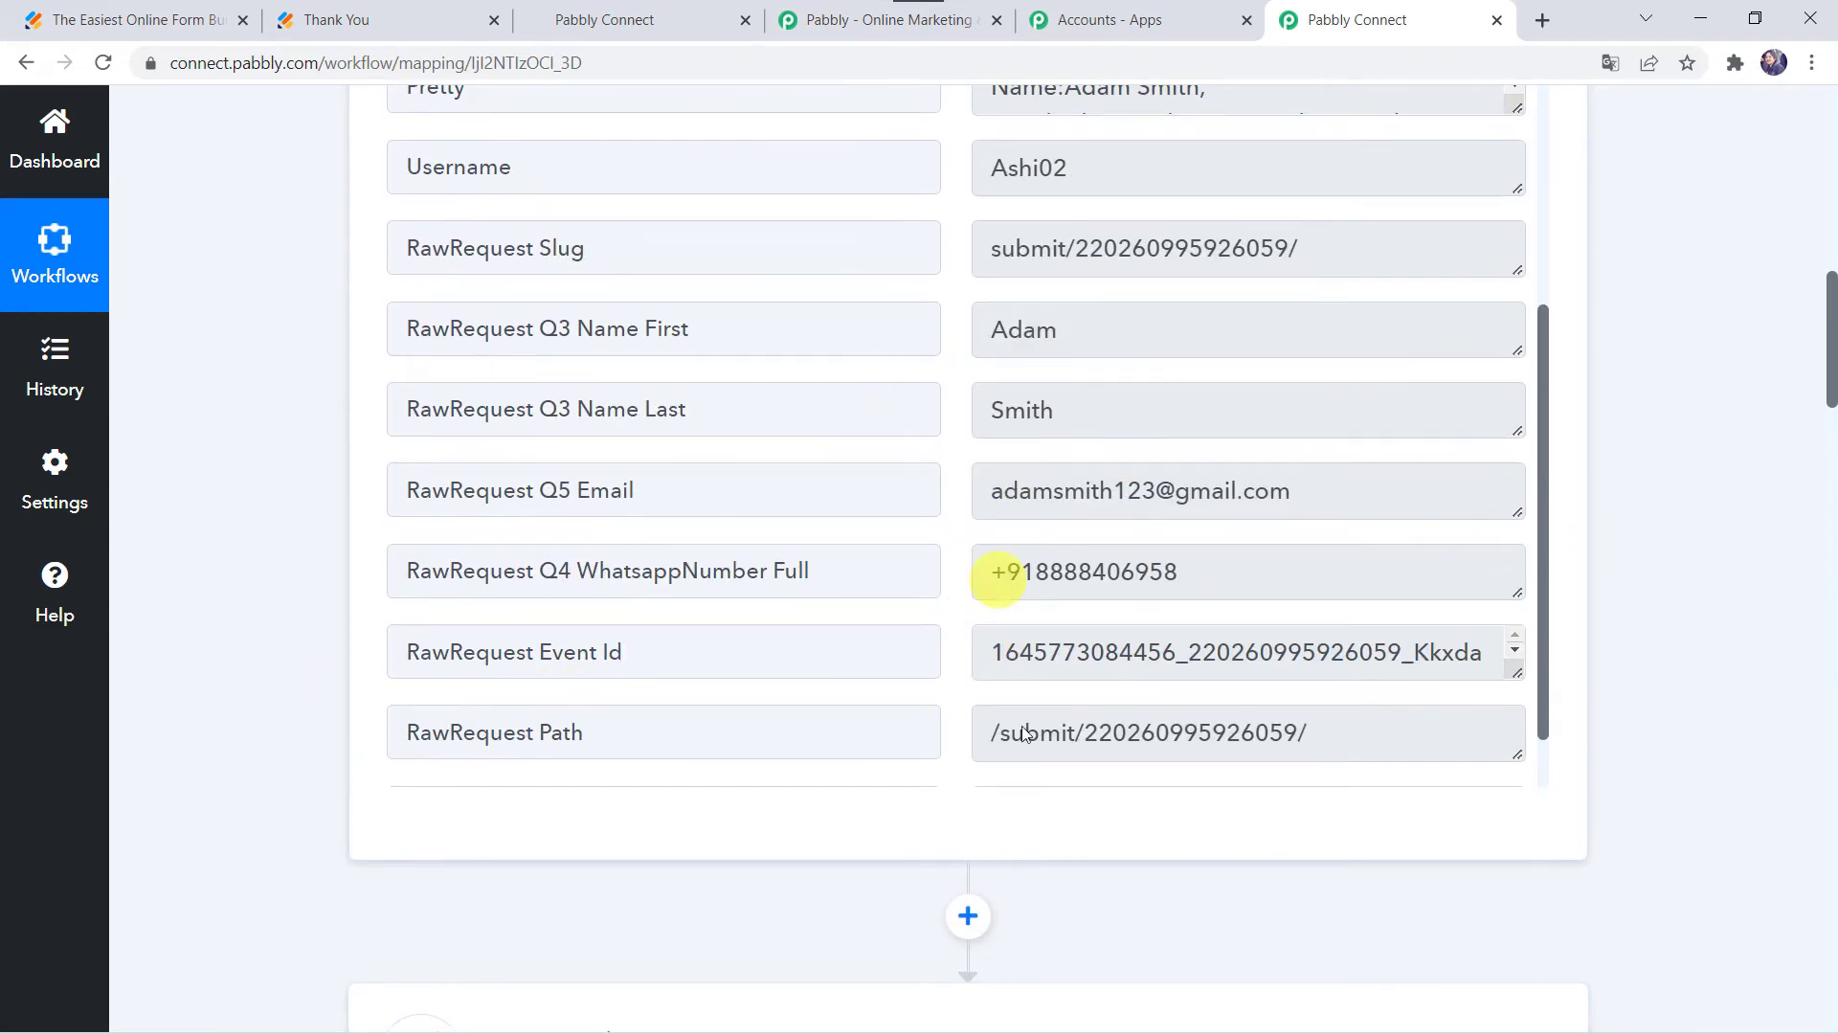
scroll(278, 861, down, 13)
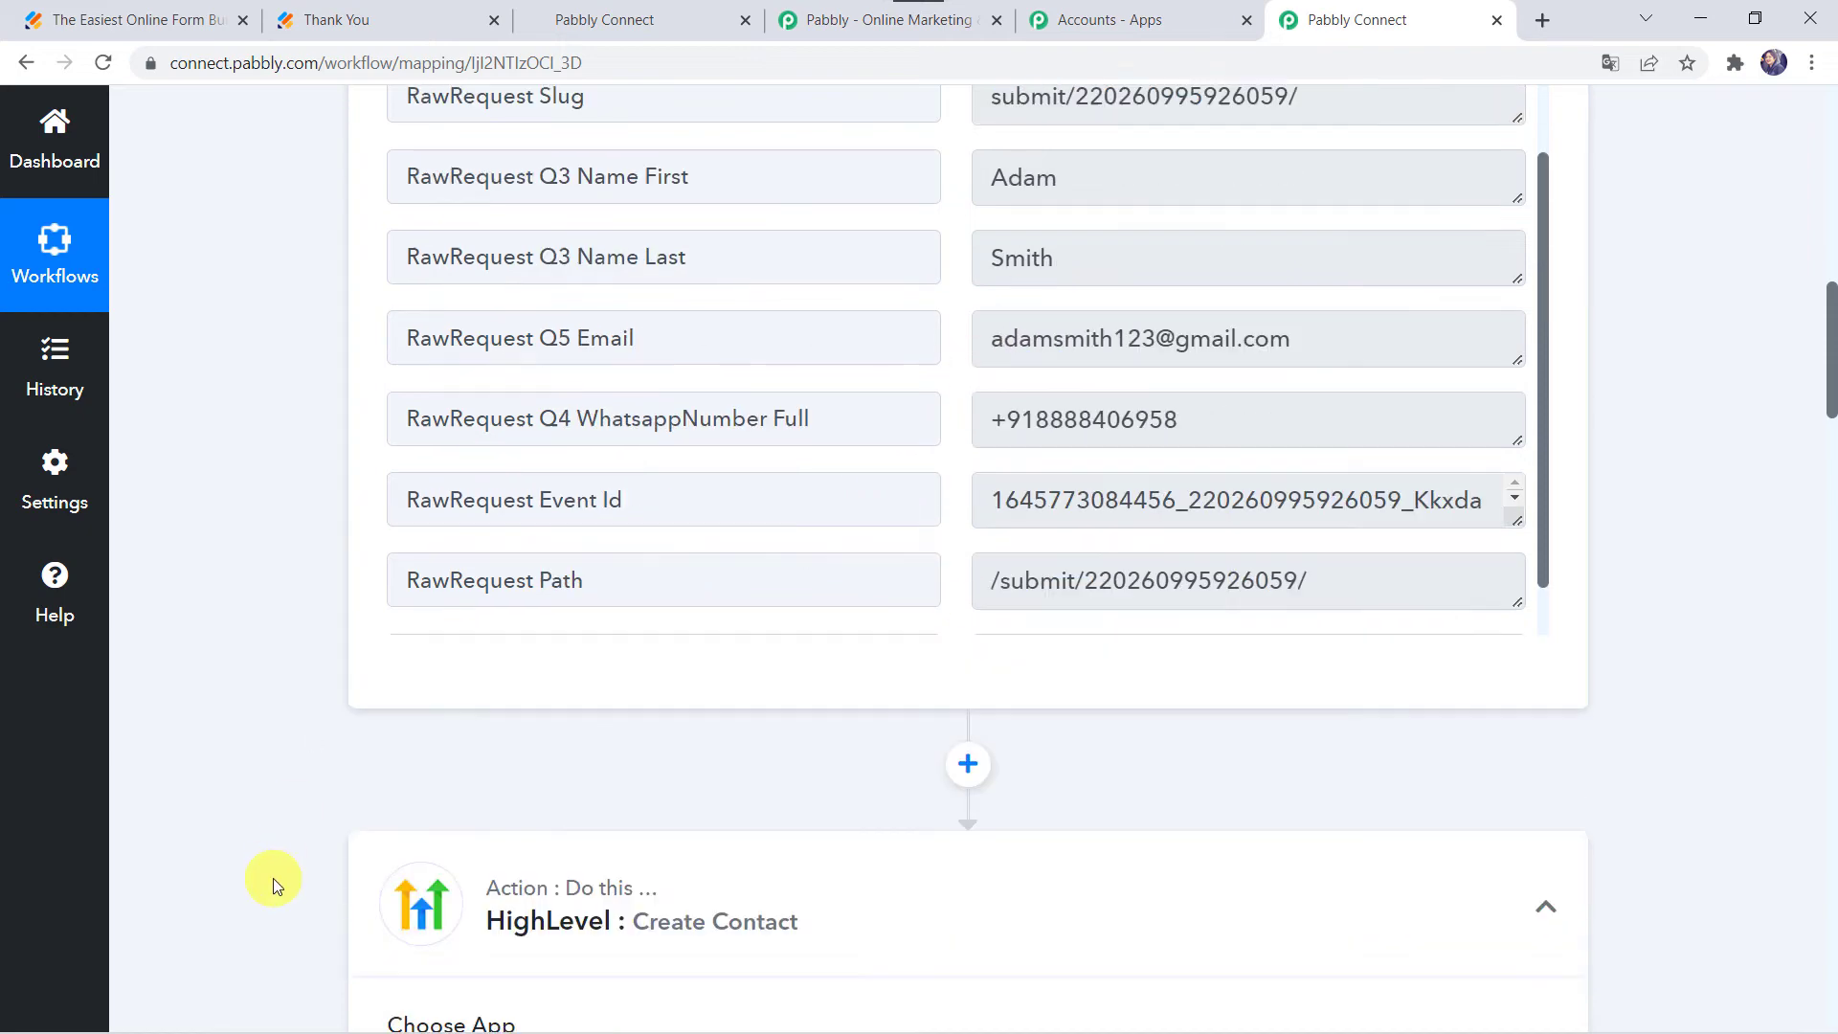
click(442, 342)
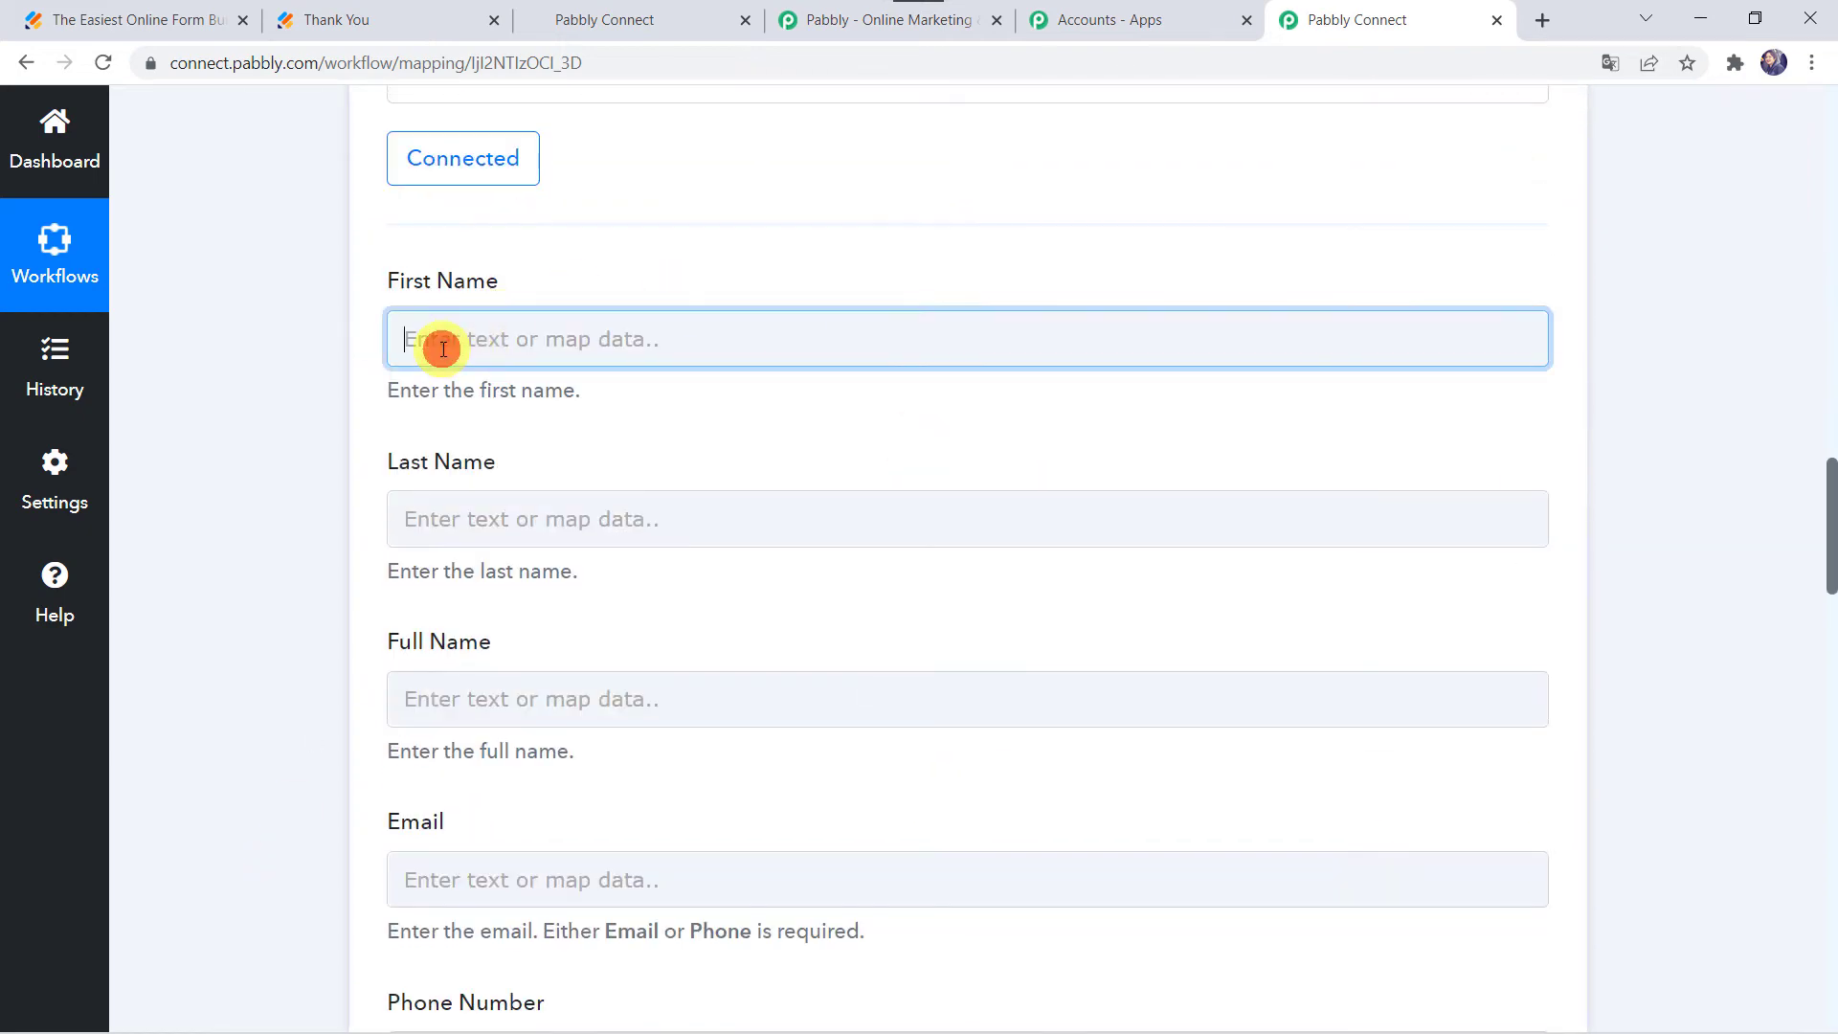
click(587, 579)
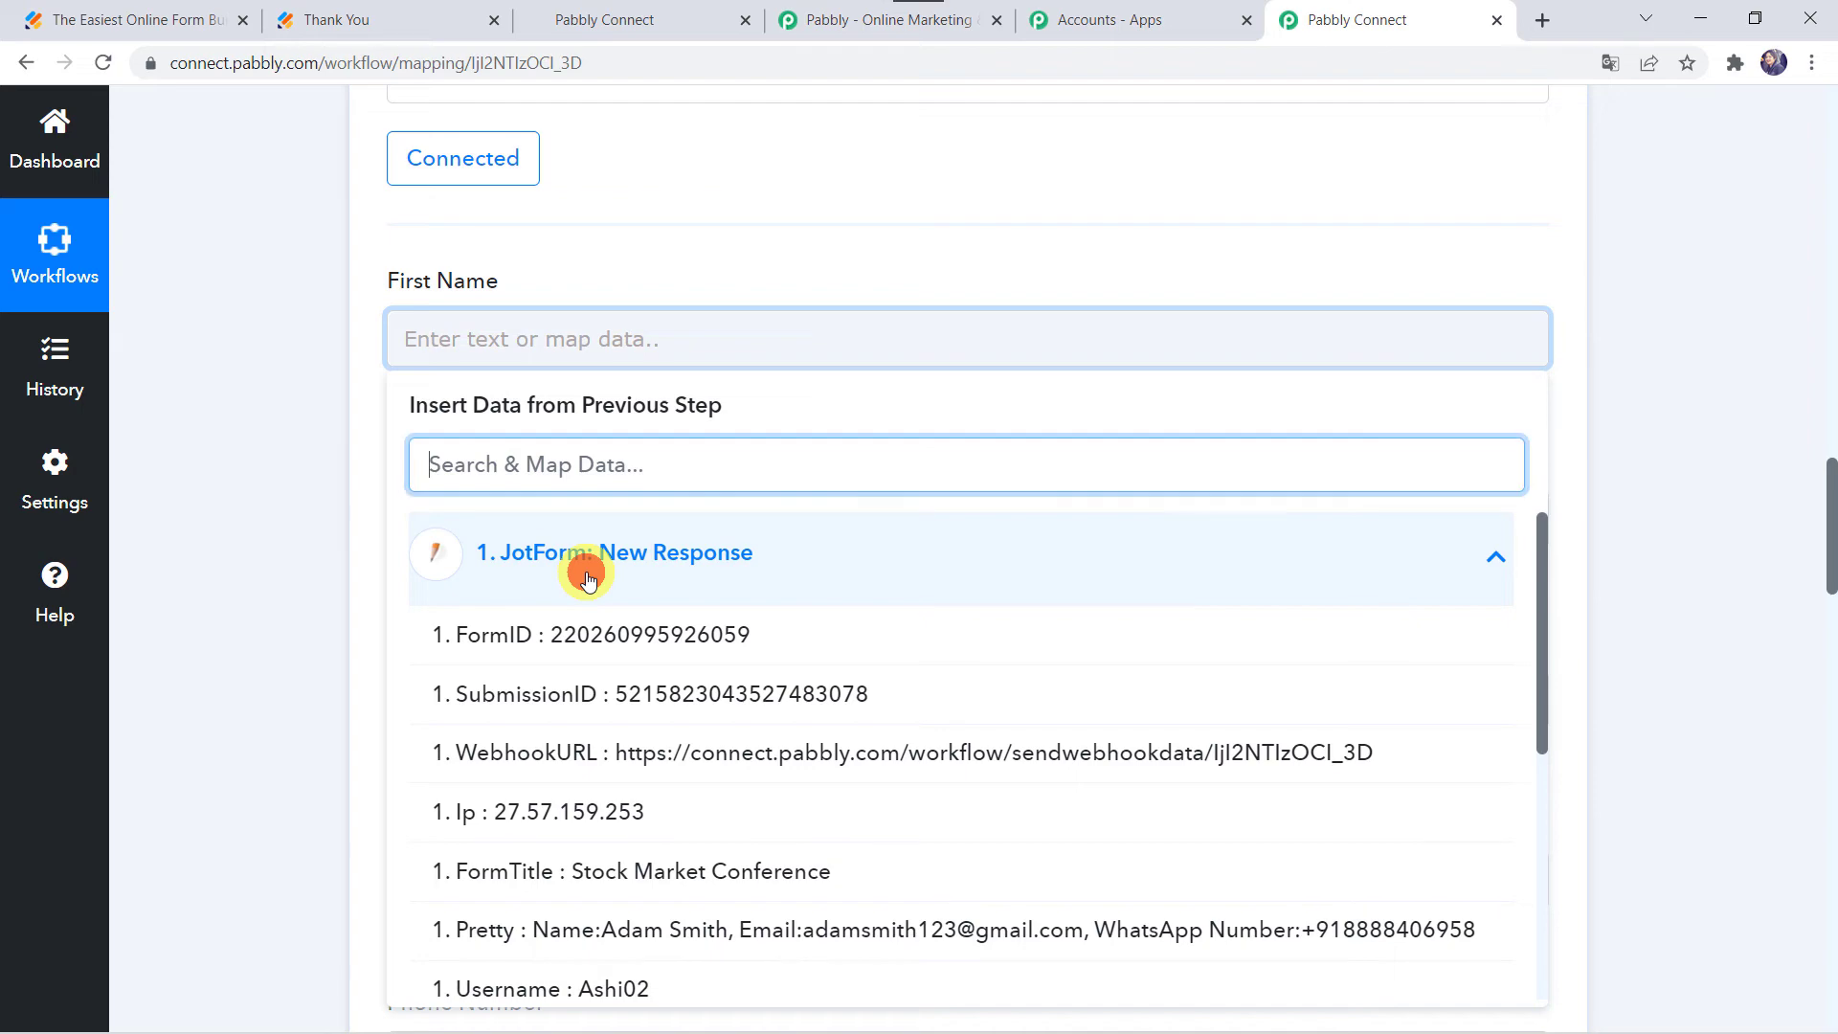
scroll(555, 905, down, 3)
click(667, 875)
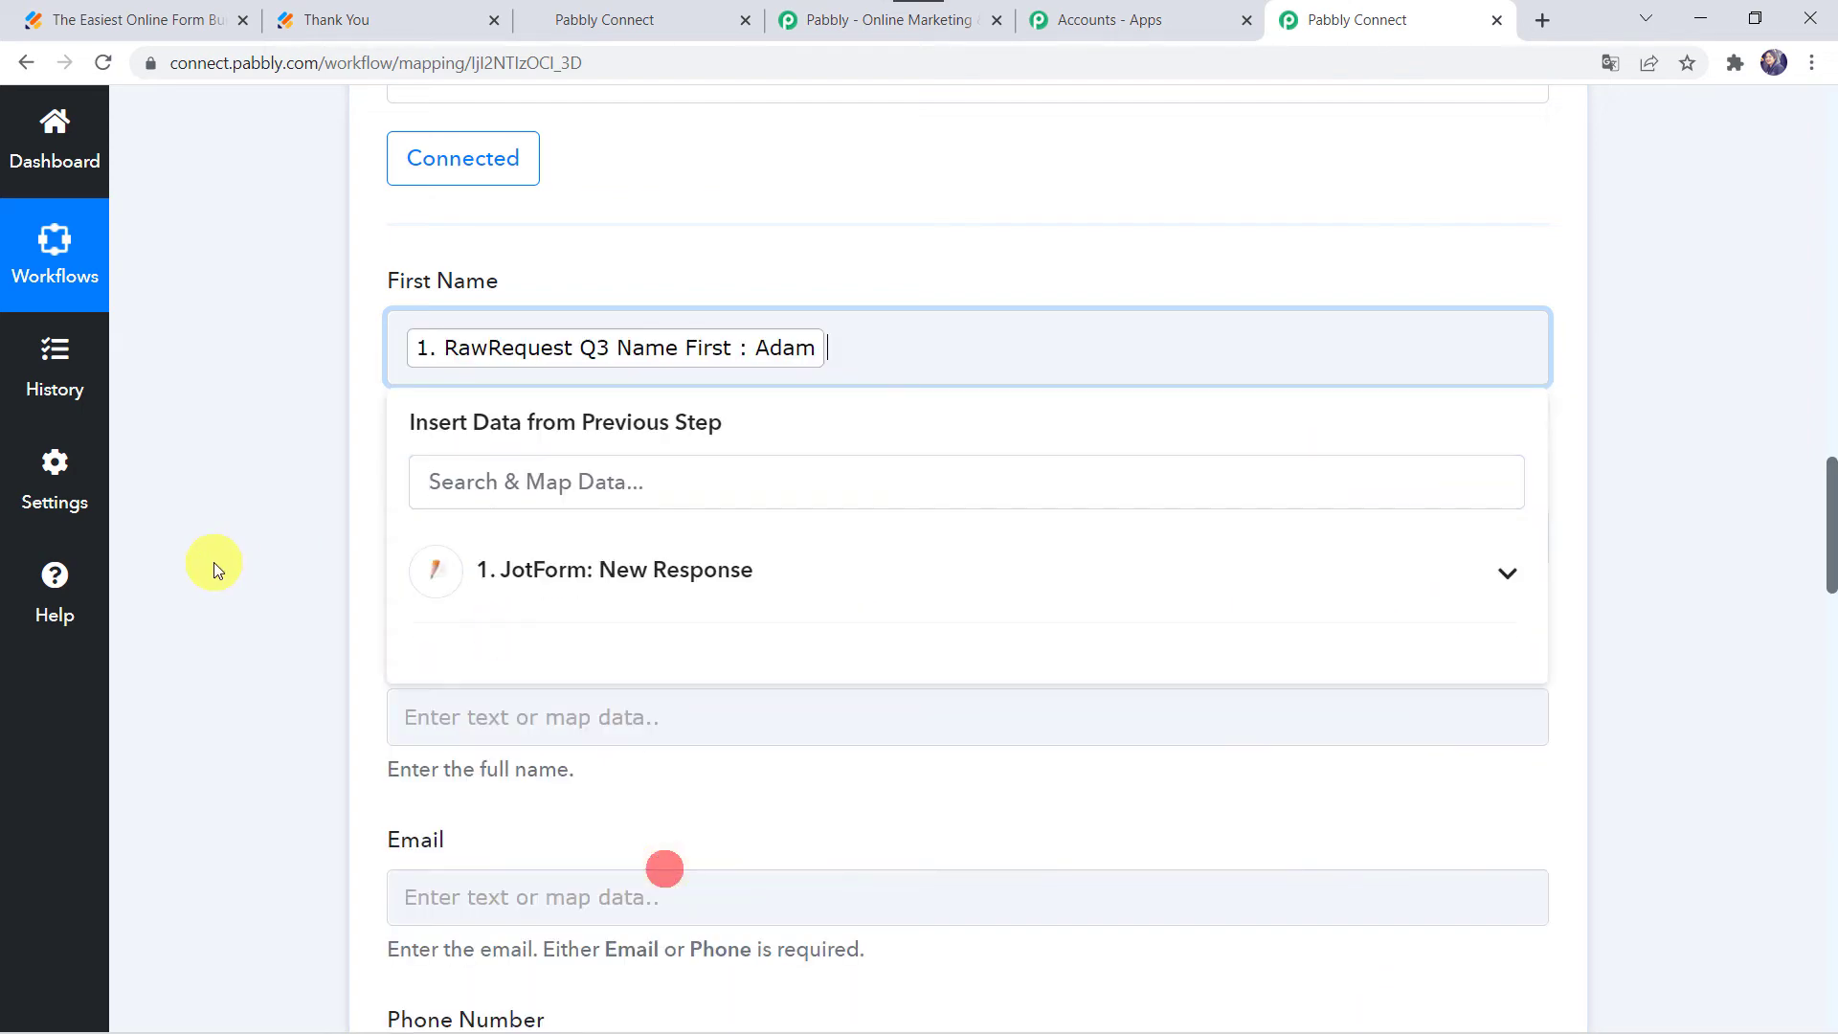
scroll(213, 562, down, 2)
click(425, 320)
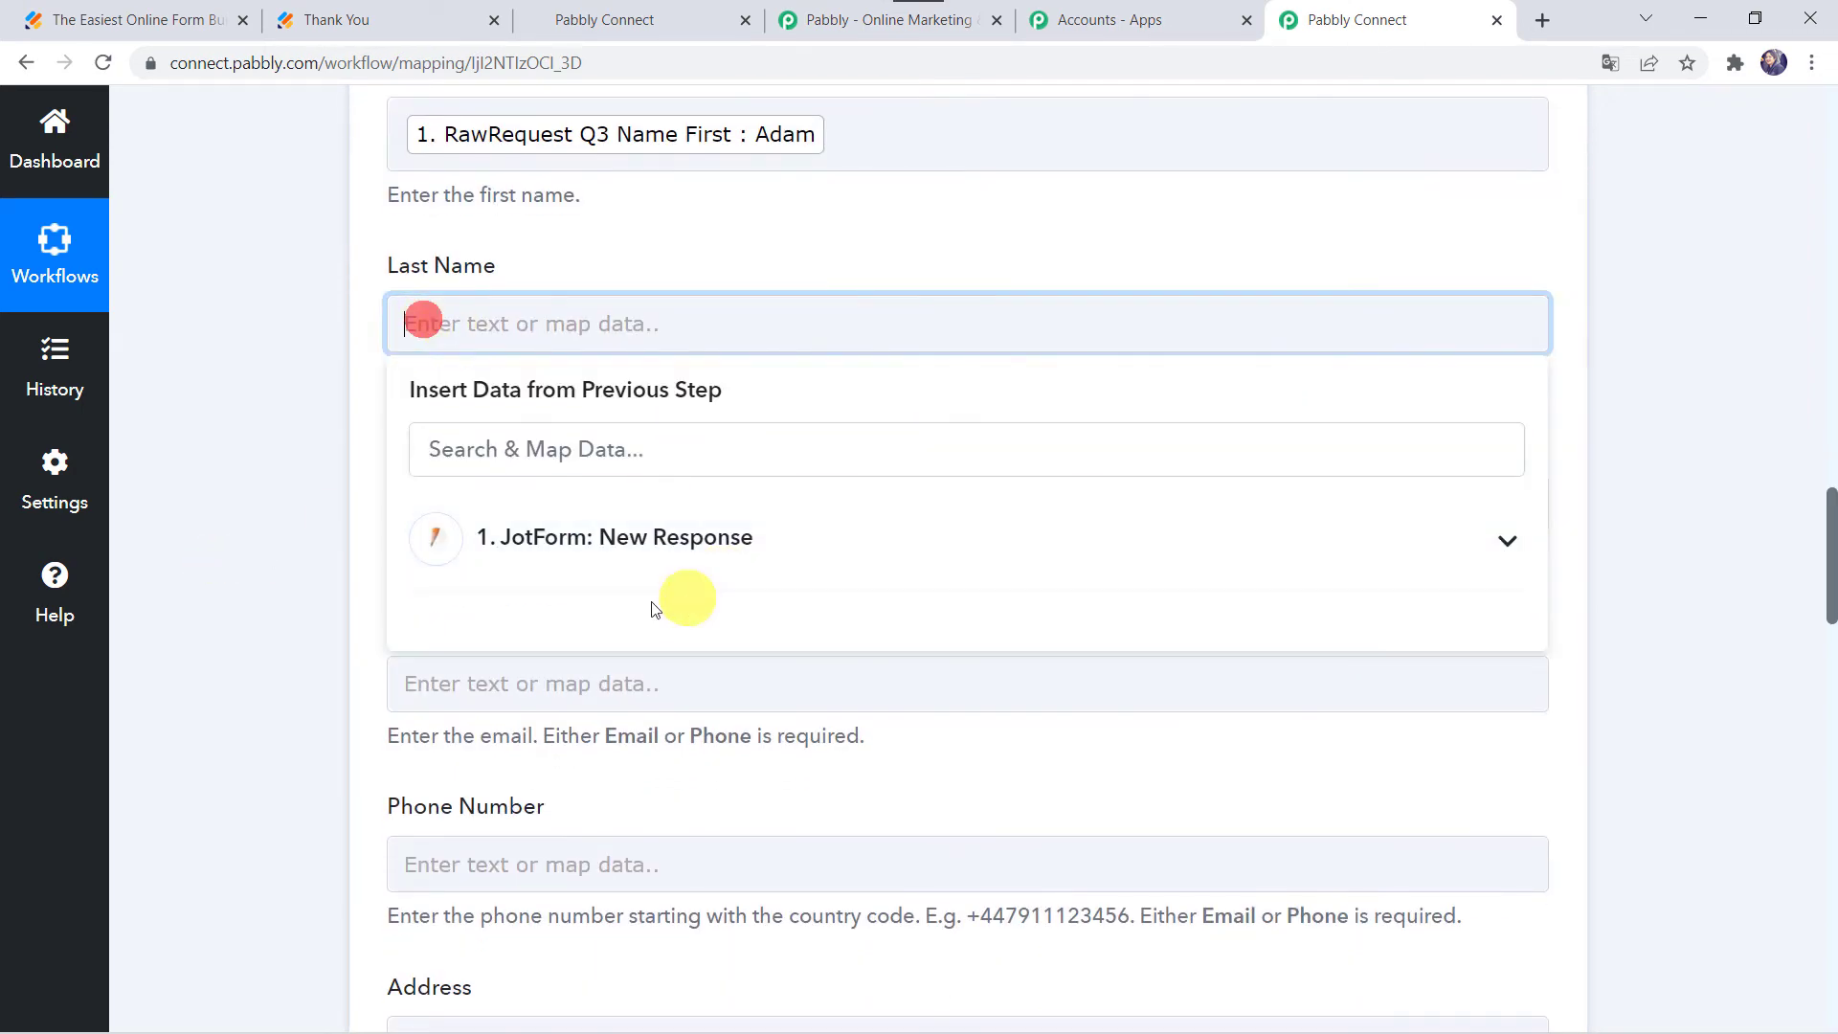
click(588, 539)
scroll(622, 996, down, 3)
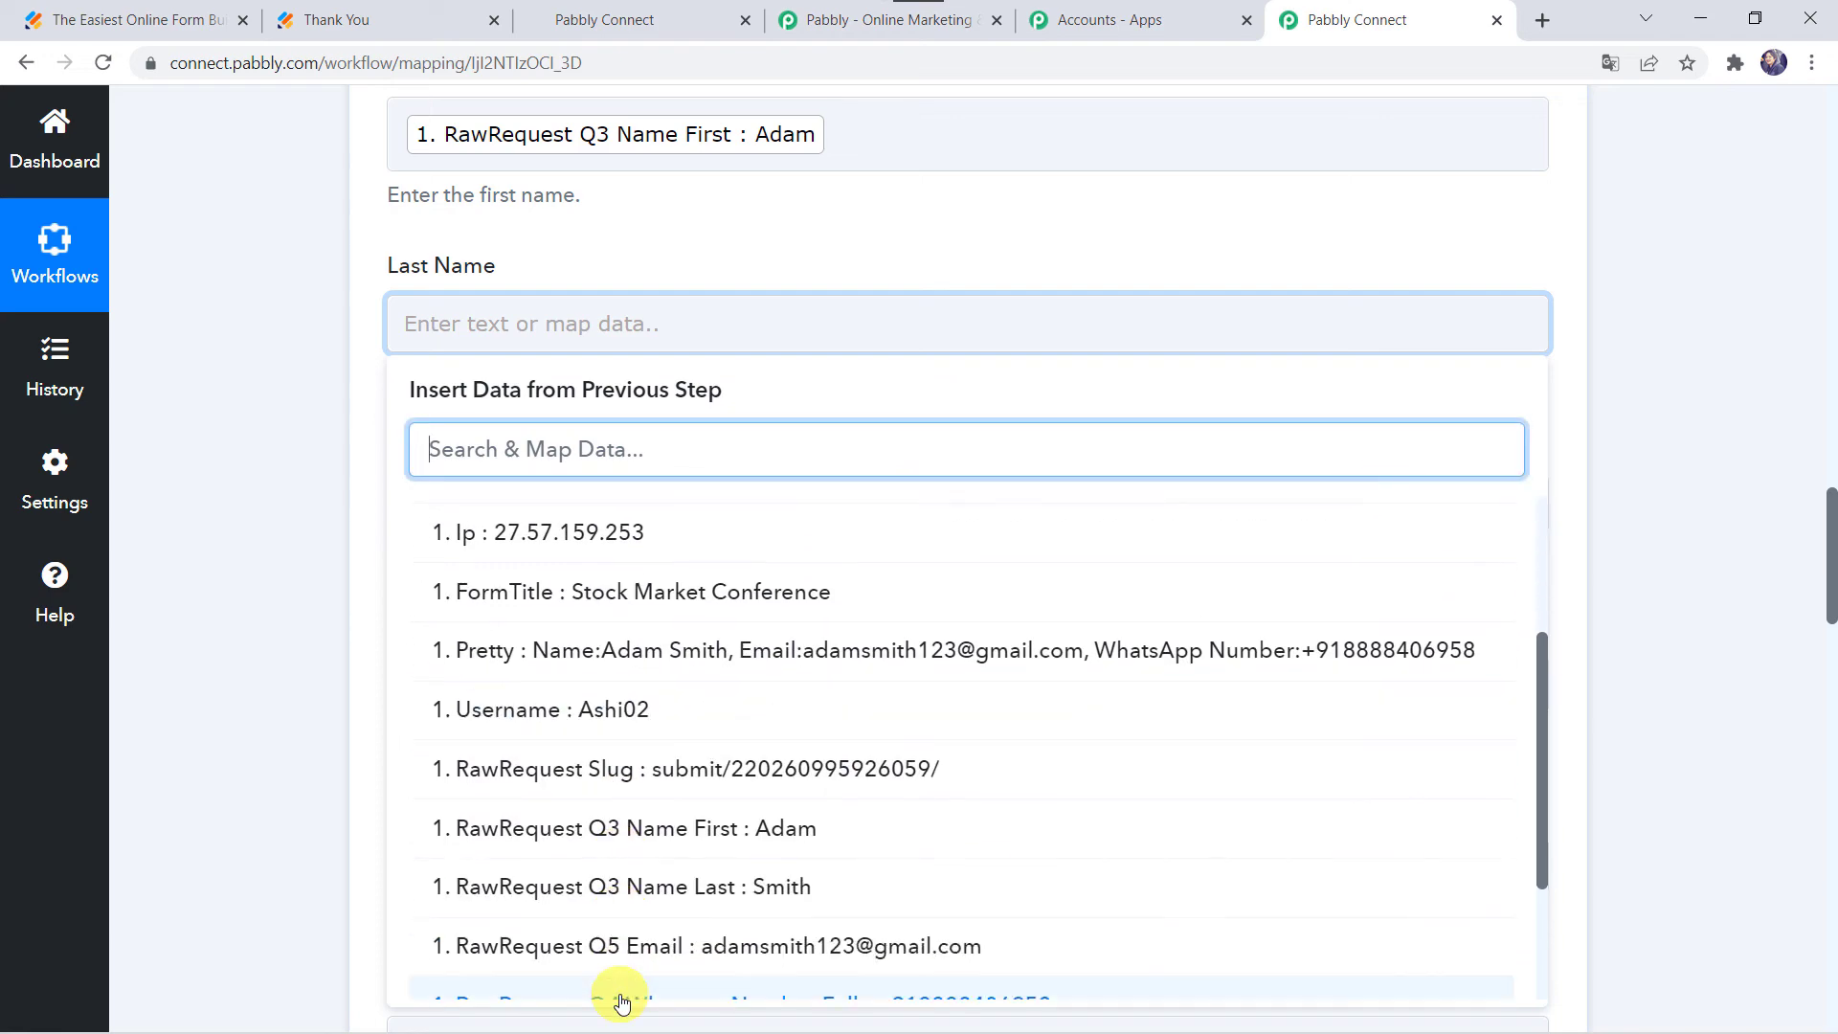
click(661, 900)
click(164, 658)
scroll(164, 658, down, 3)
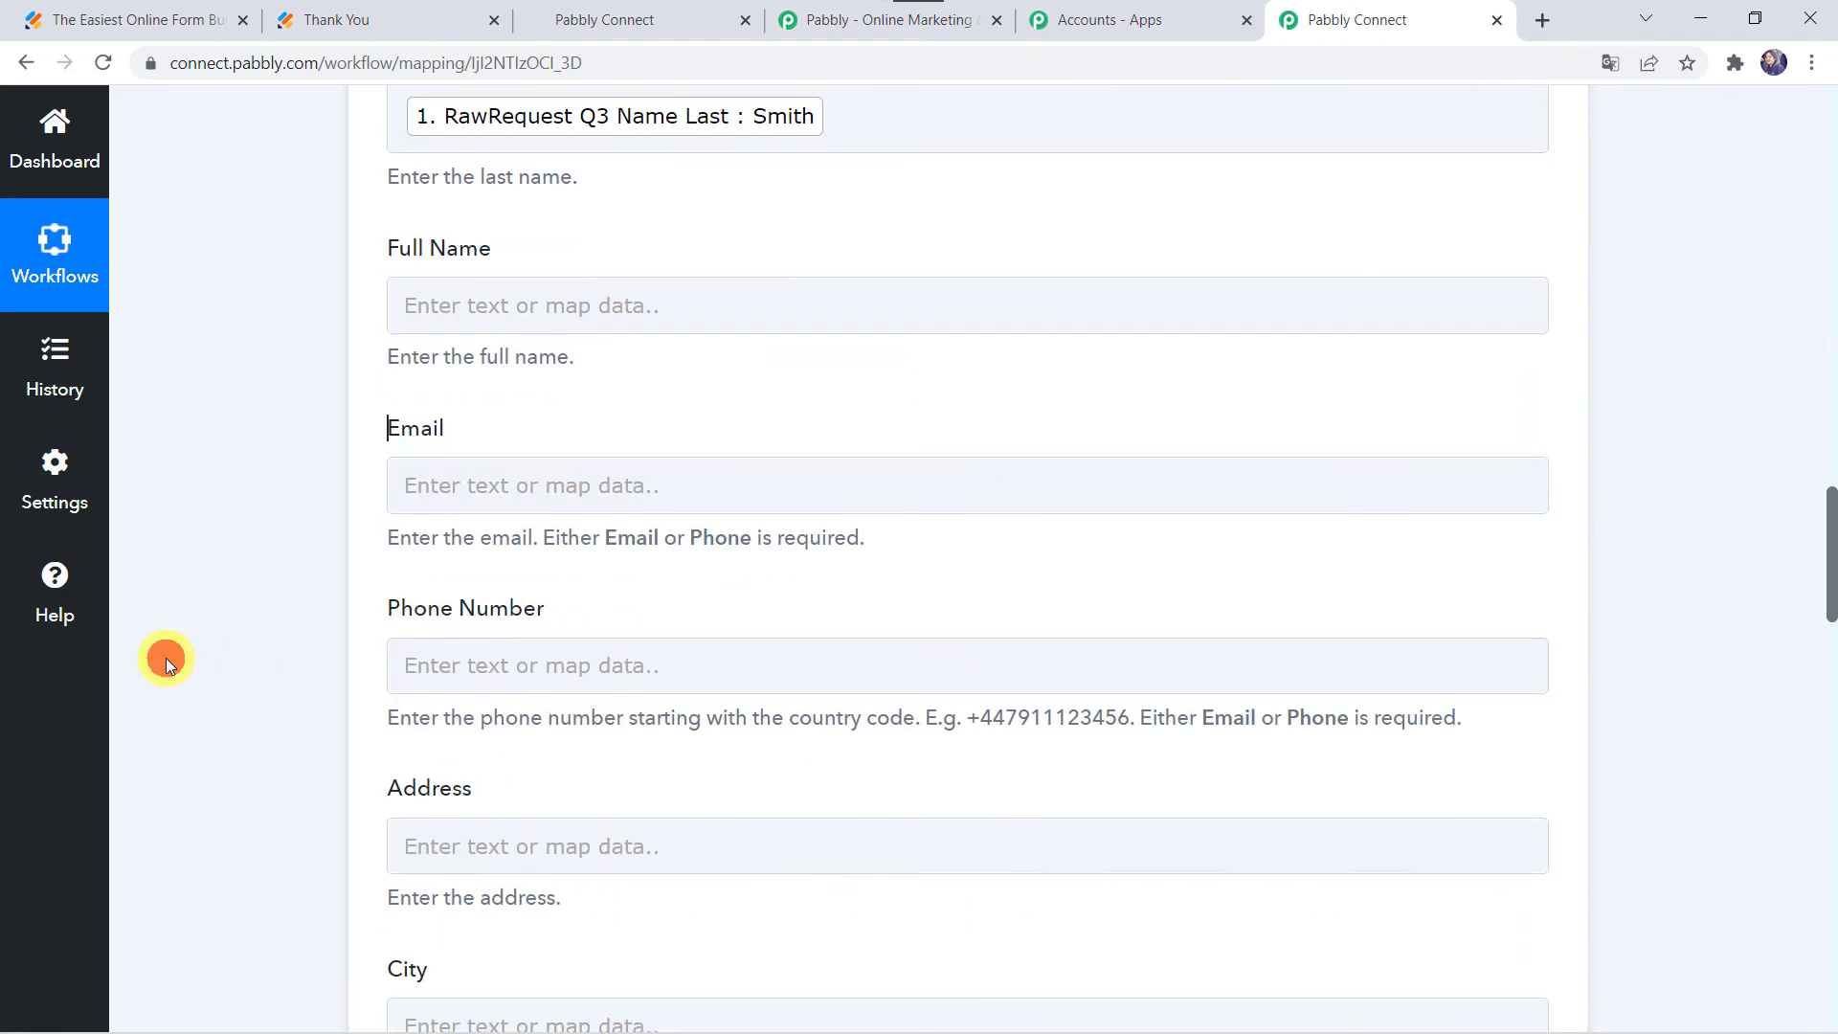
Step: Fill Full Name with the JotForm first name followed by the last name
click(431, 242)
click(628, 428)
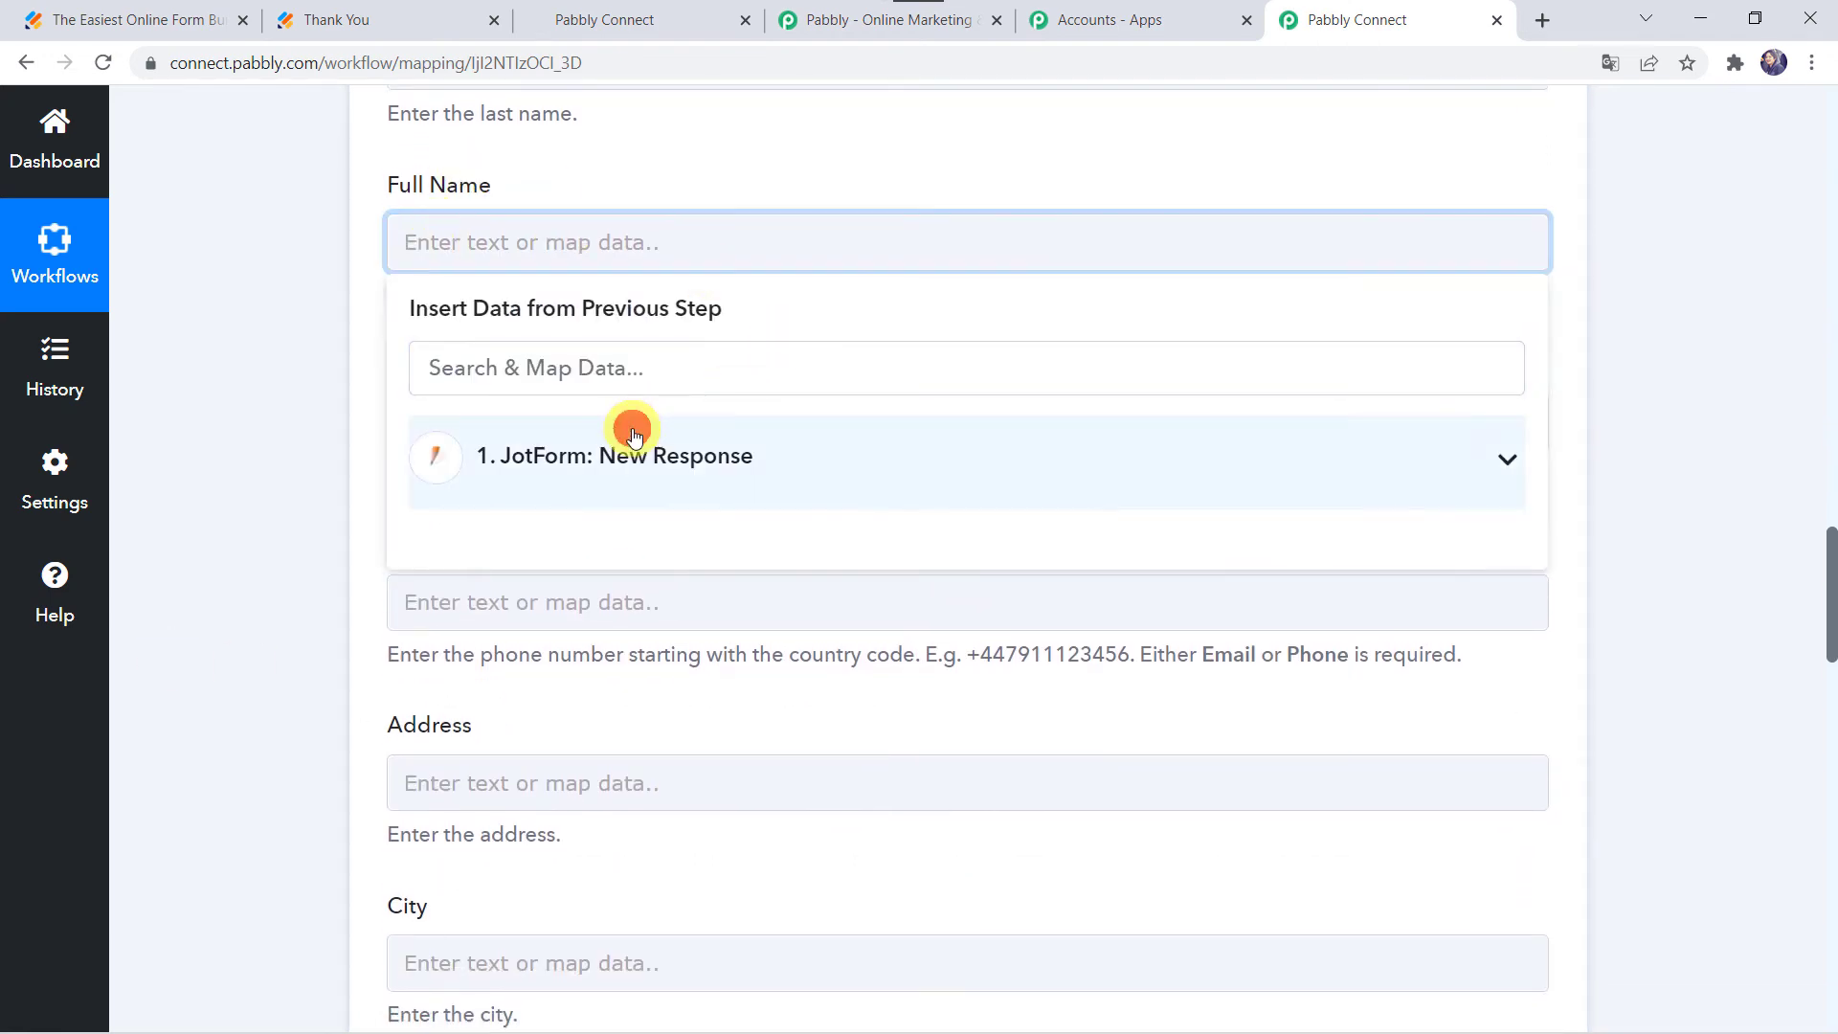
scroll(713, 821, down, 1)
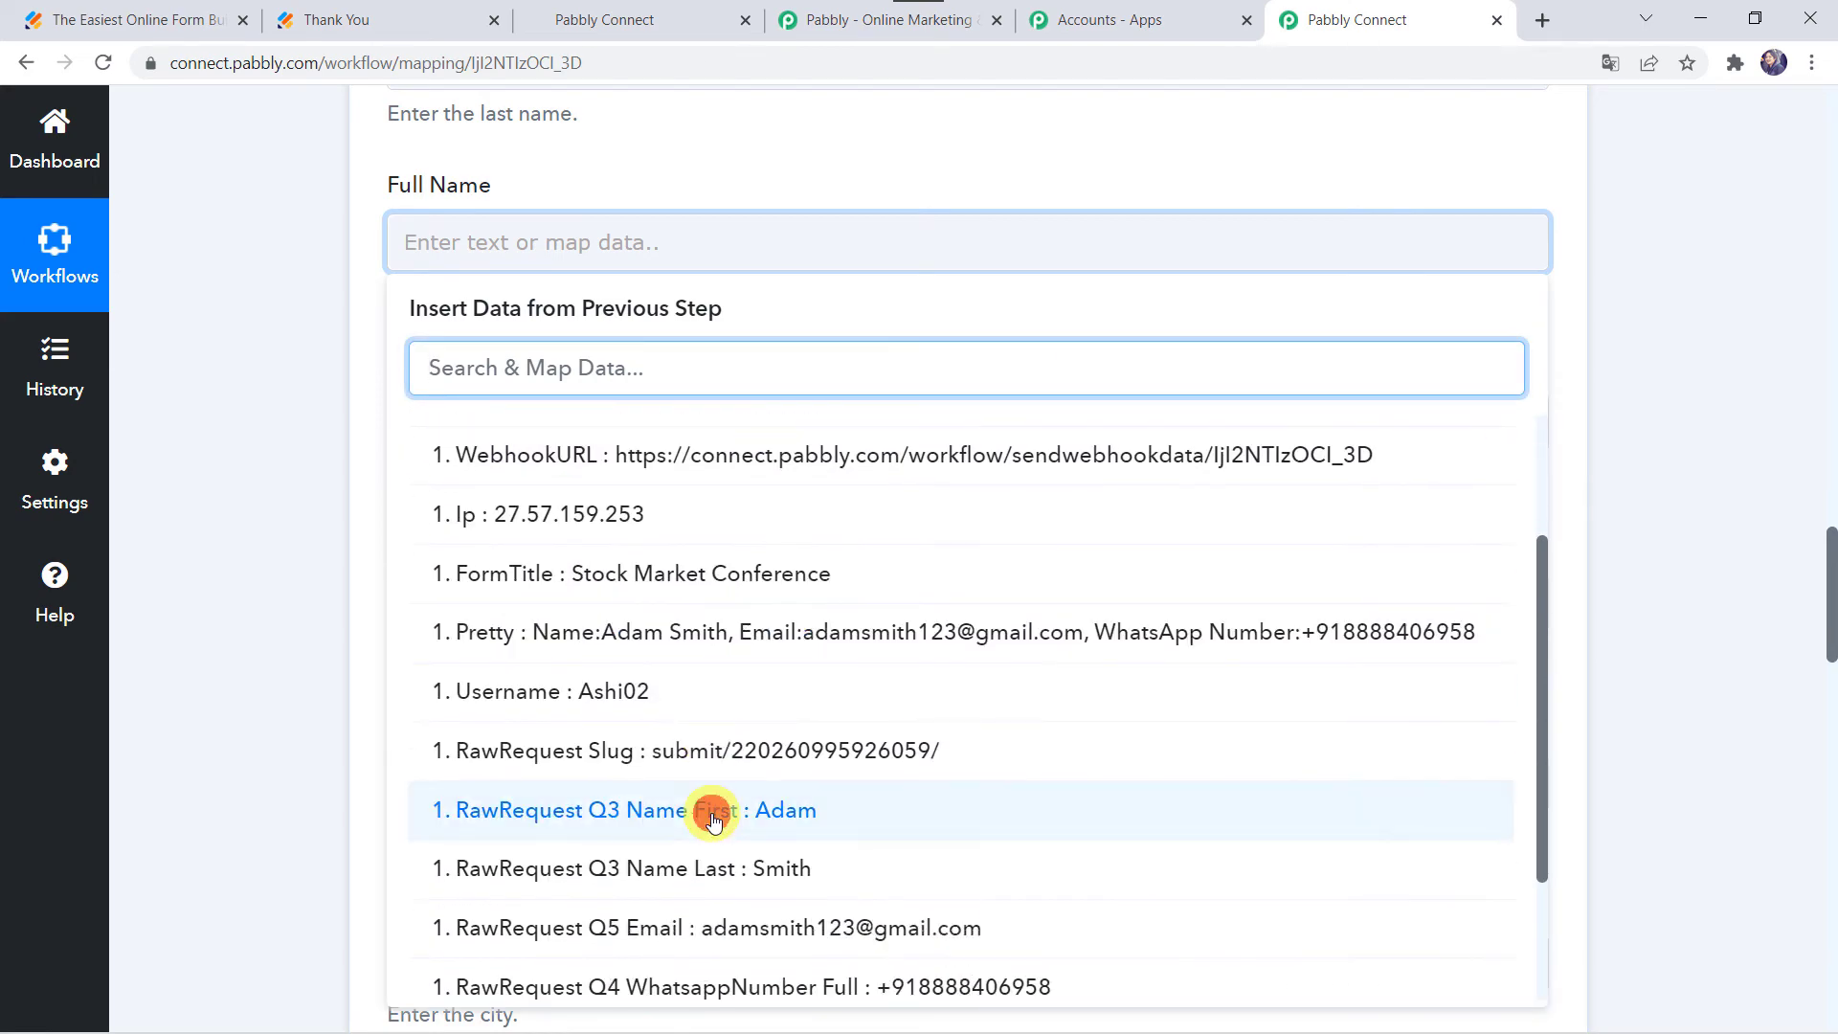
click(713, 821)
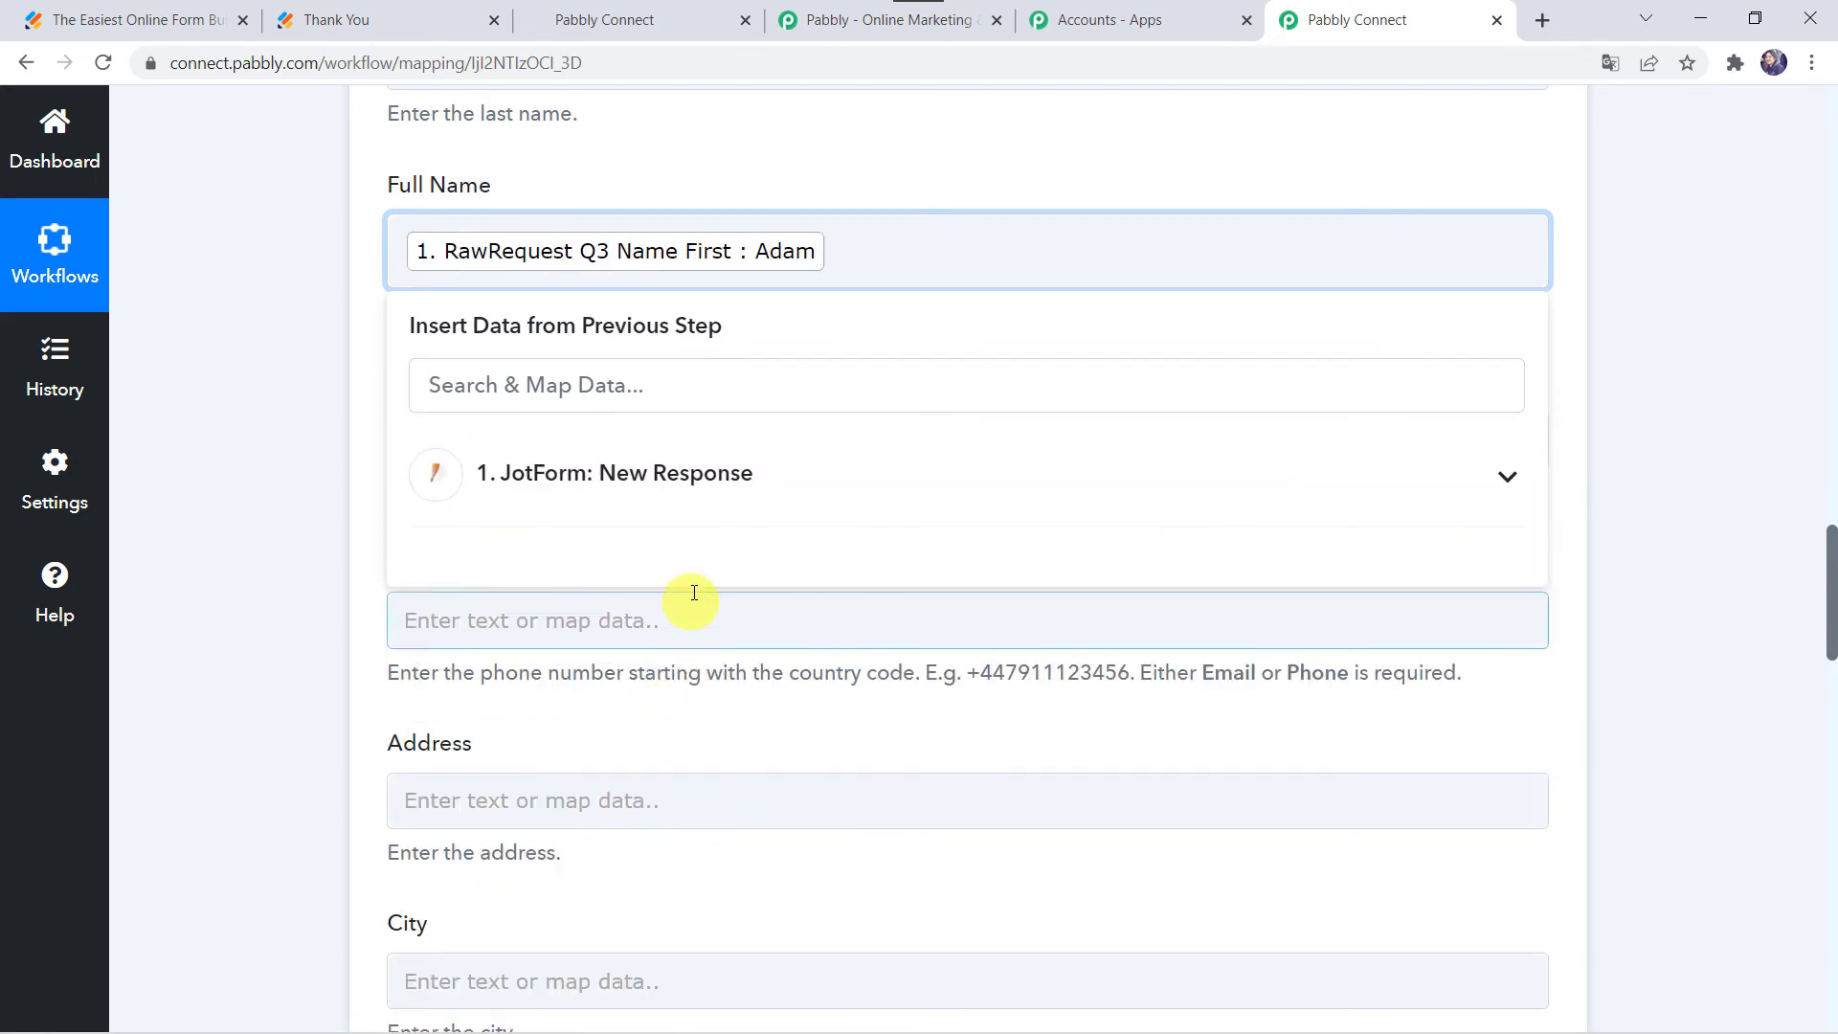
click(678, 471)
scroll(692, 883, down, 3)
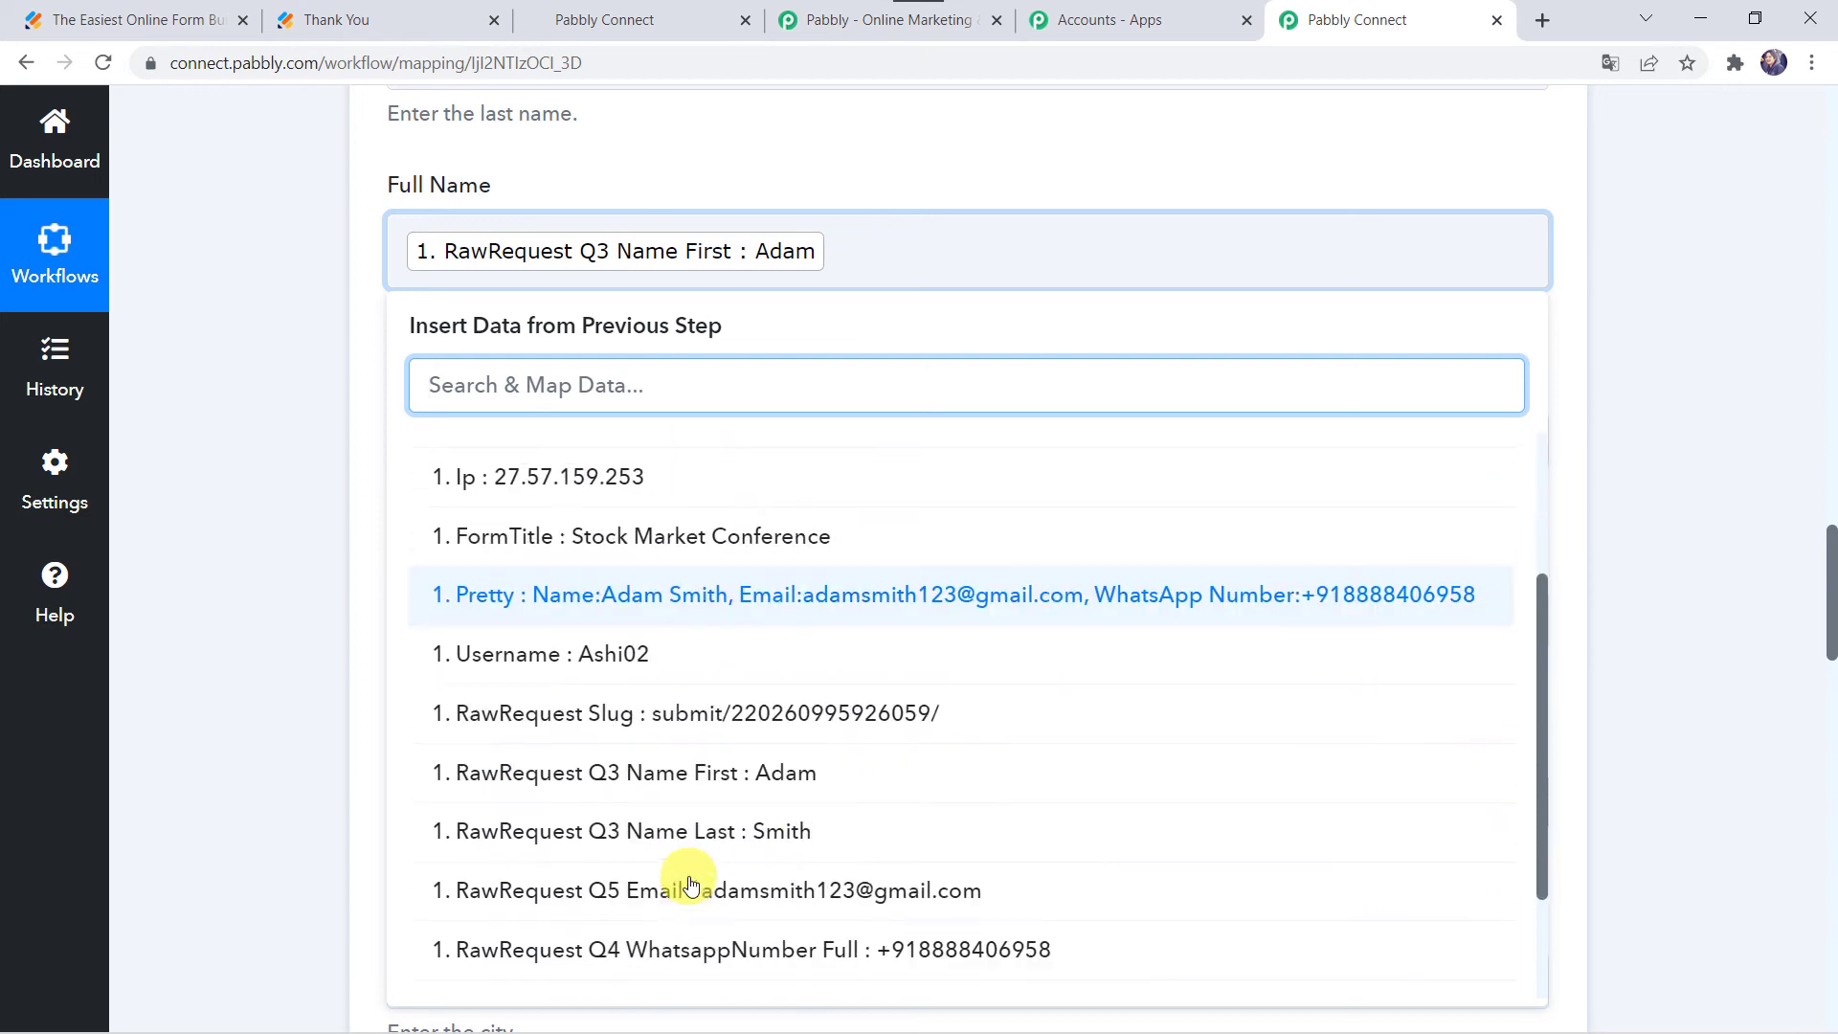
click(738, 782)
click(329, 633)
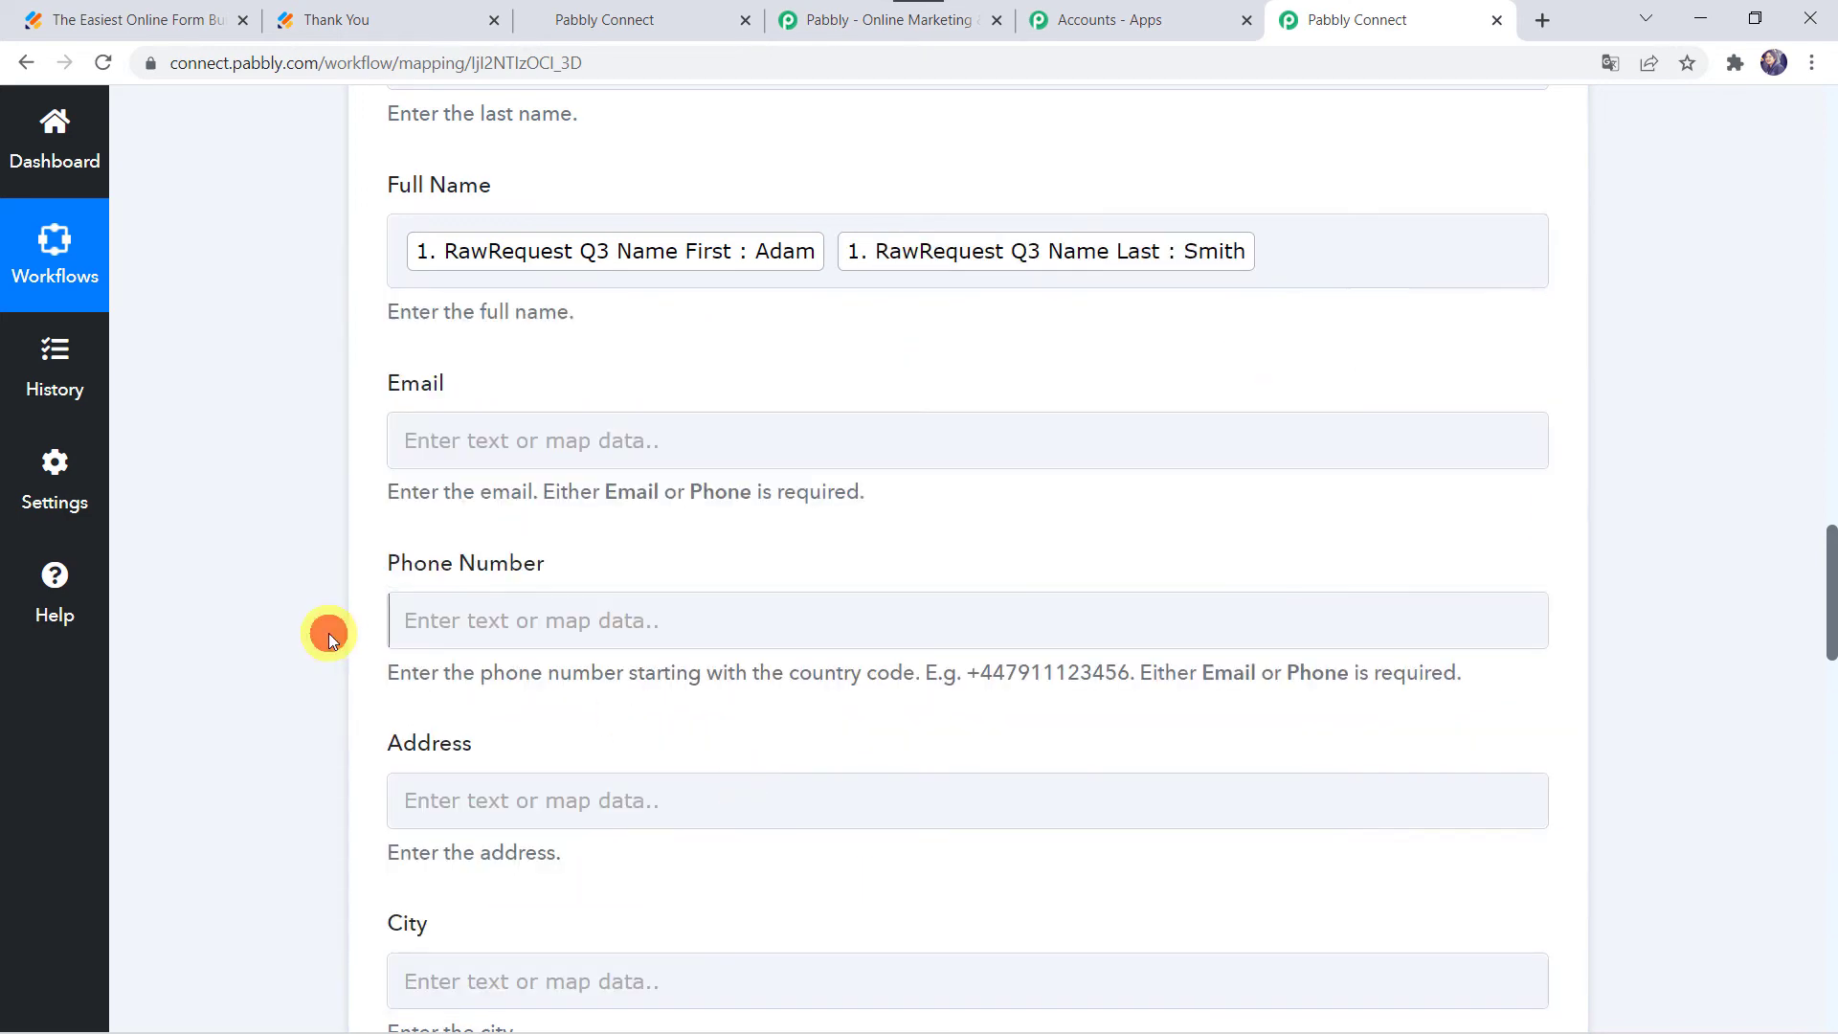
scroll(402, 555, down, 1)
Step: Map the JotForm email into Email and the WhatsApp number, with a '+' prefix, into Phone Number
click(430, 314)
click(554, 525)
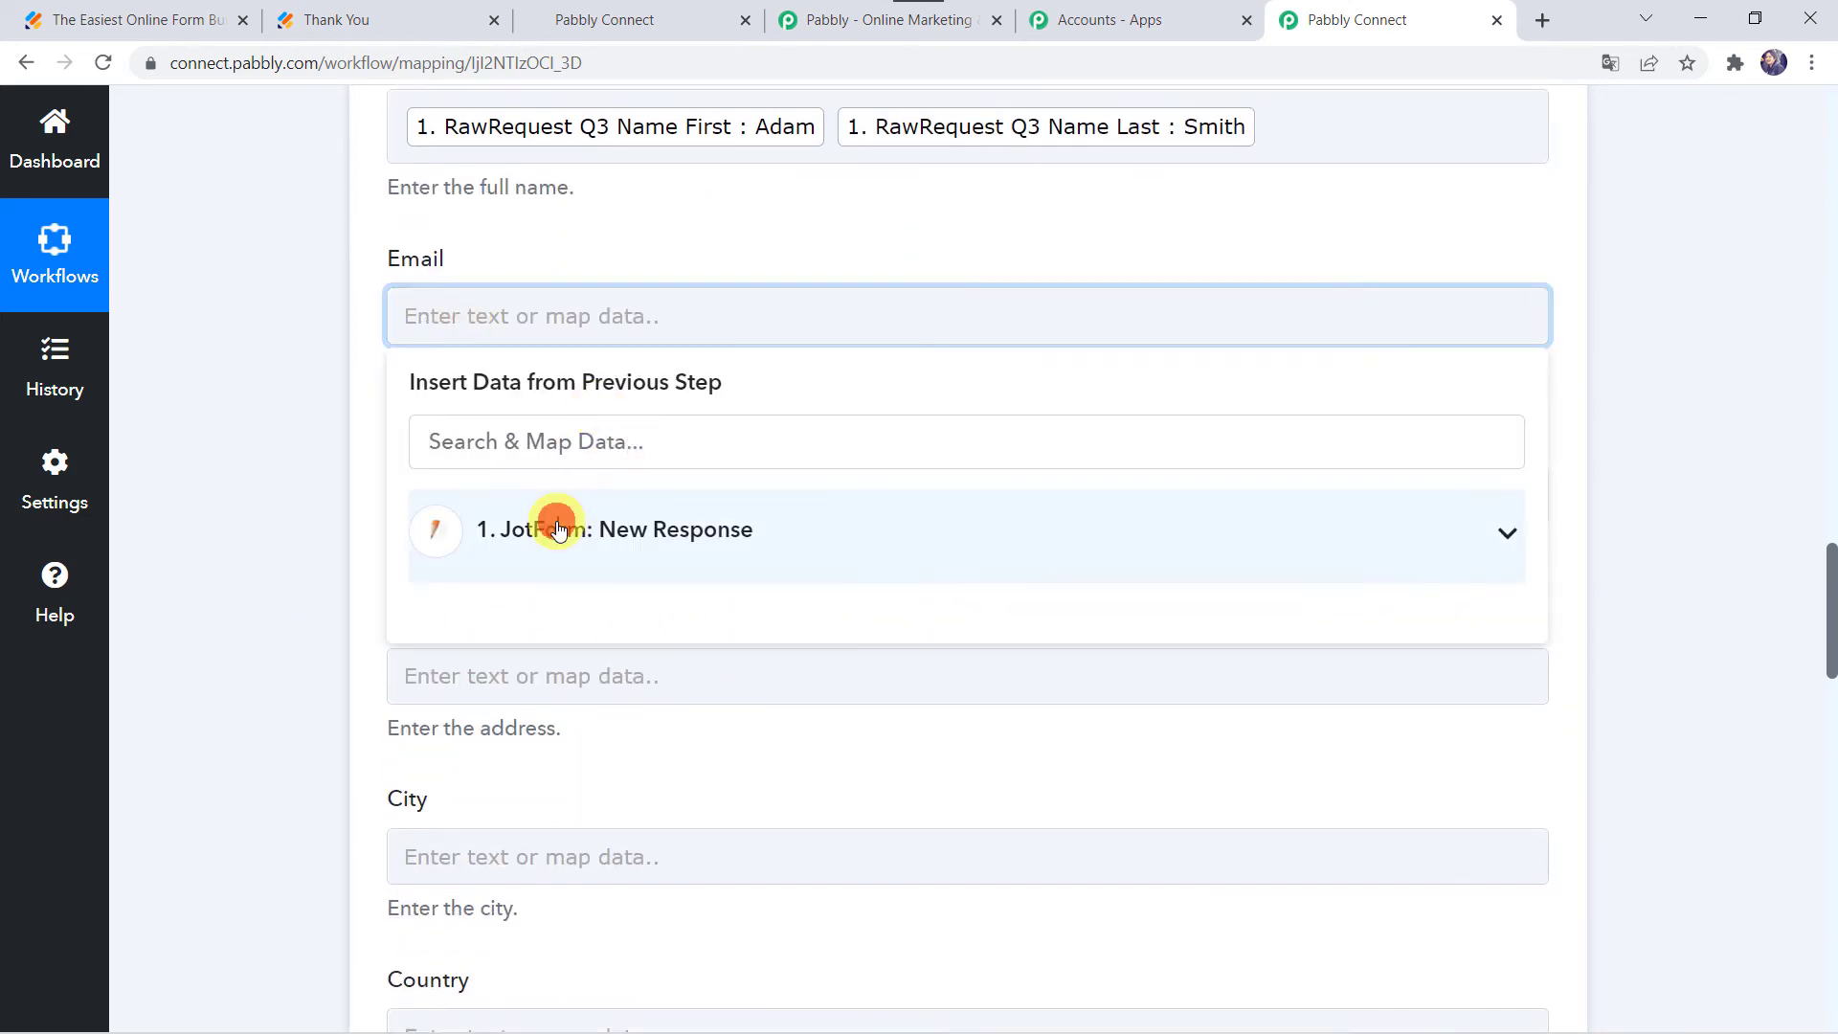
scroll(648, 874, down, 2)
scroll(646, 881, down, 1)
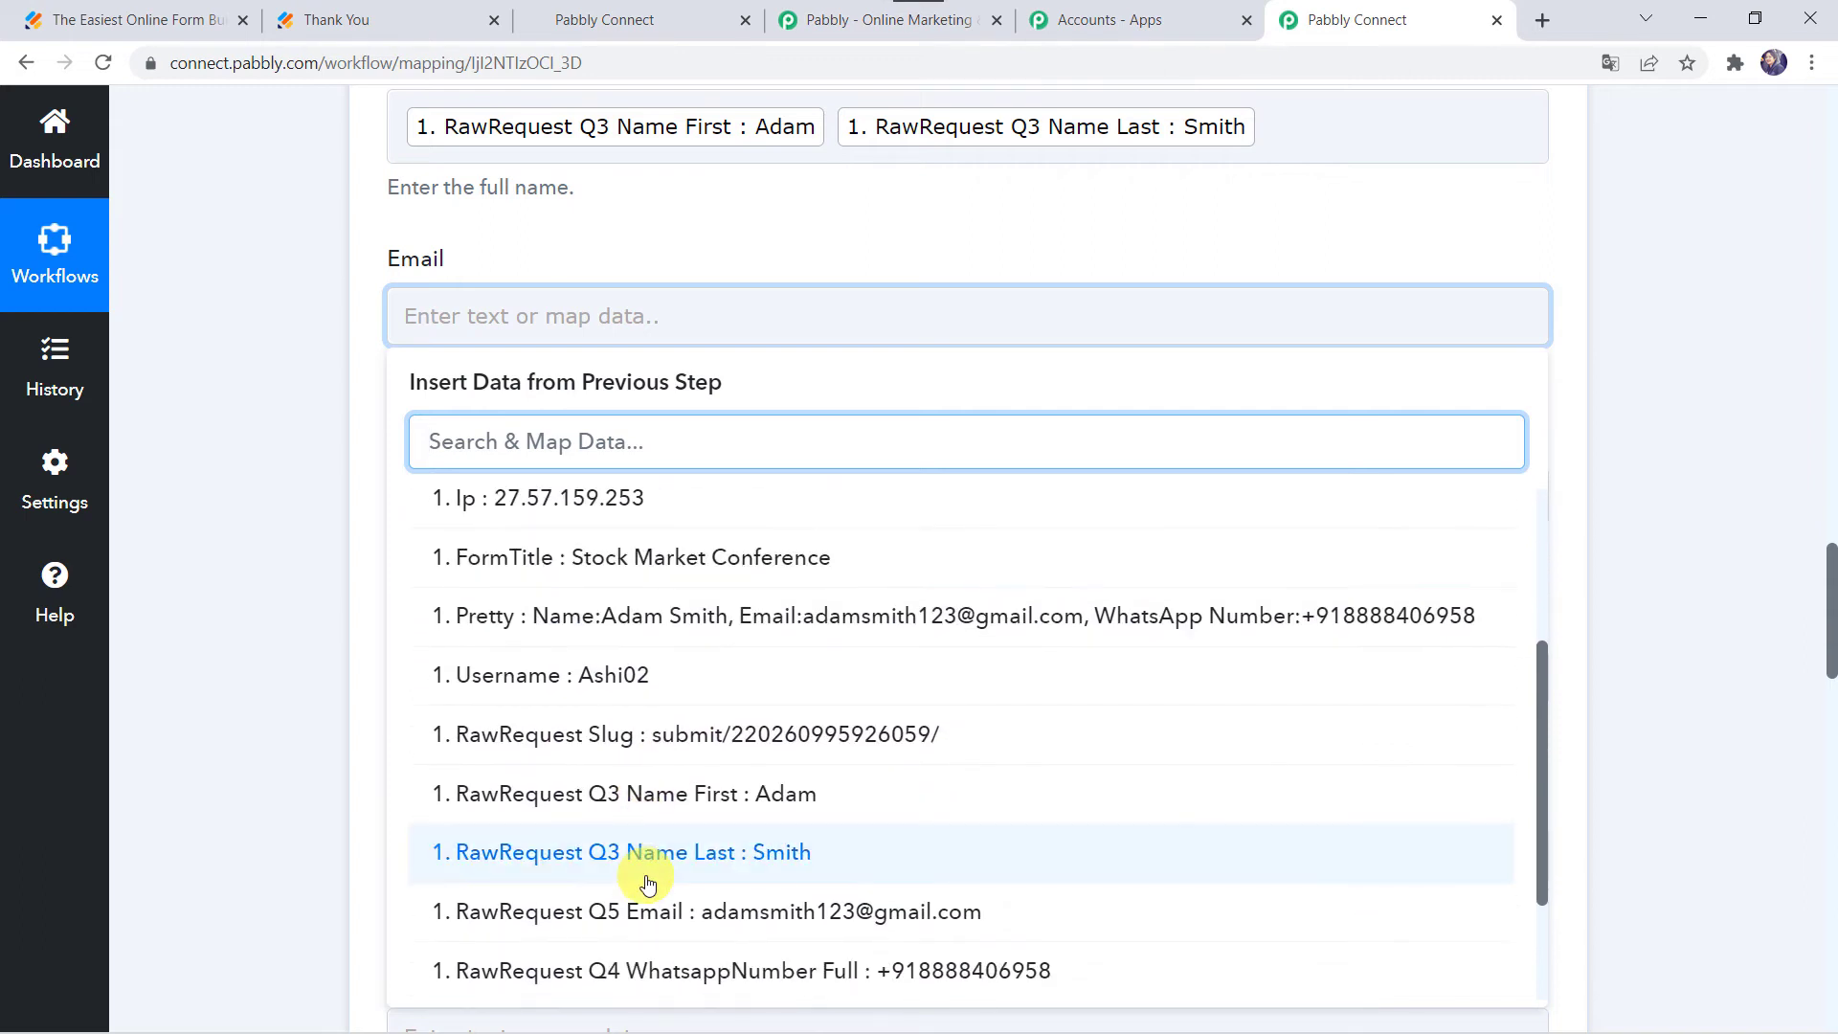
click(679, 914)
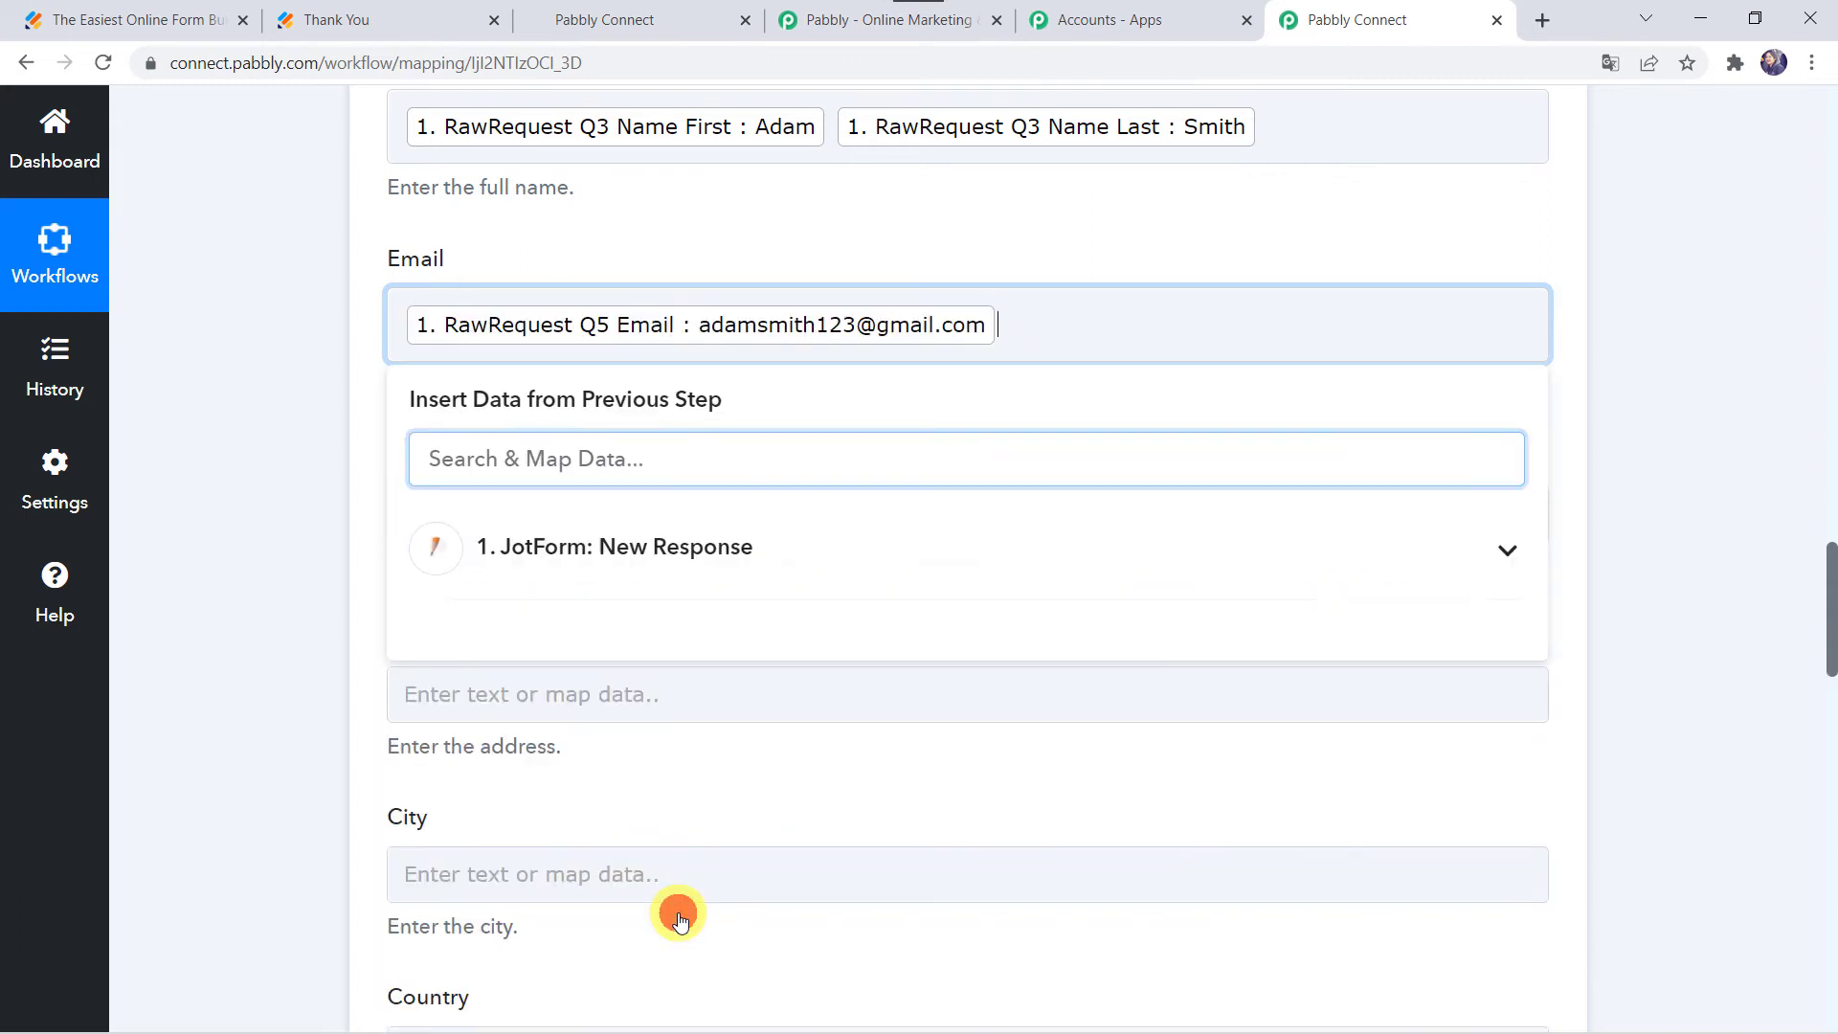
click(291, 565)
click(412, 498)
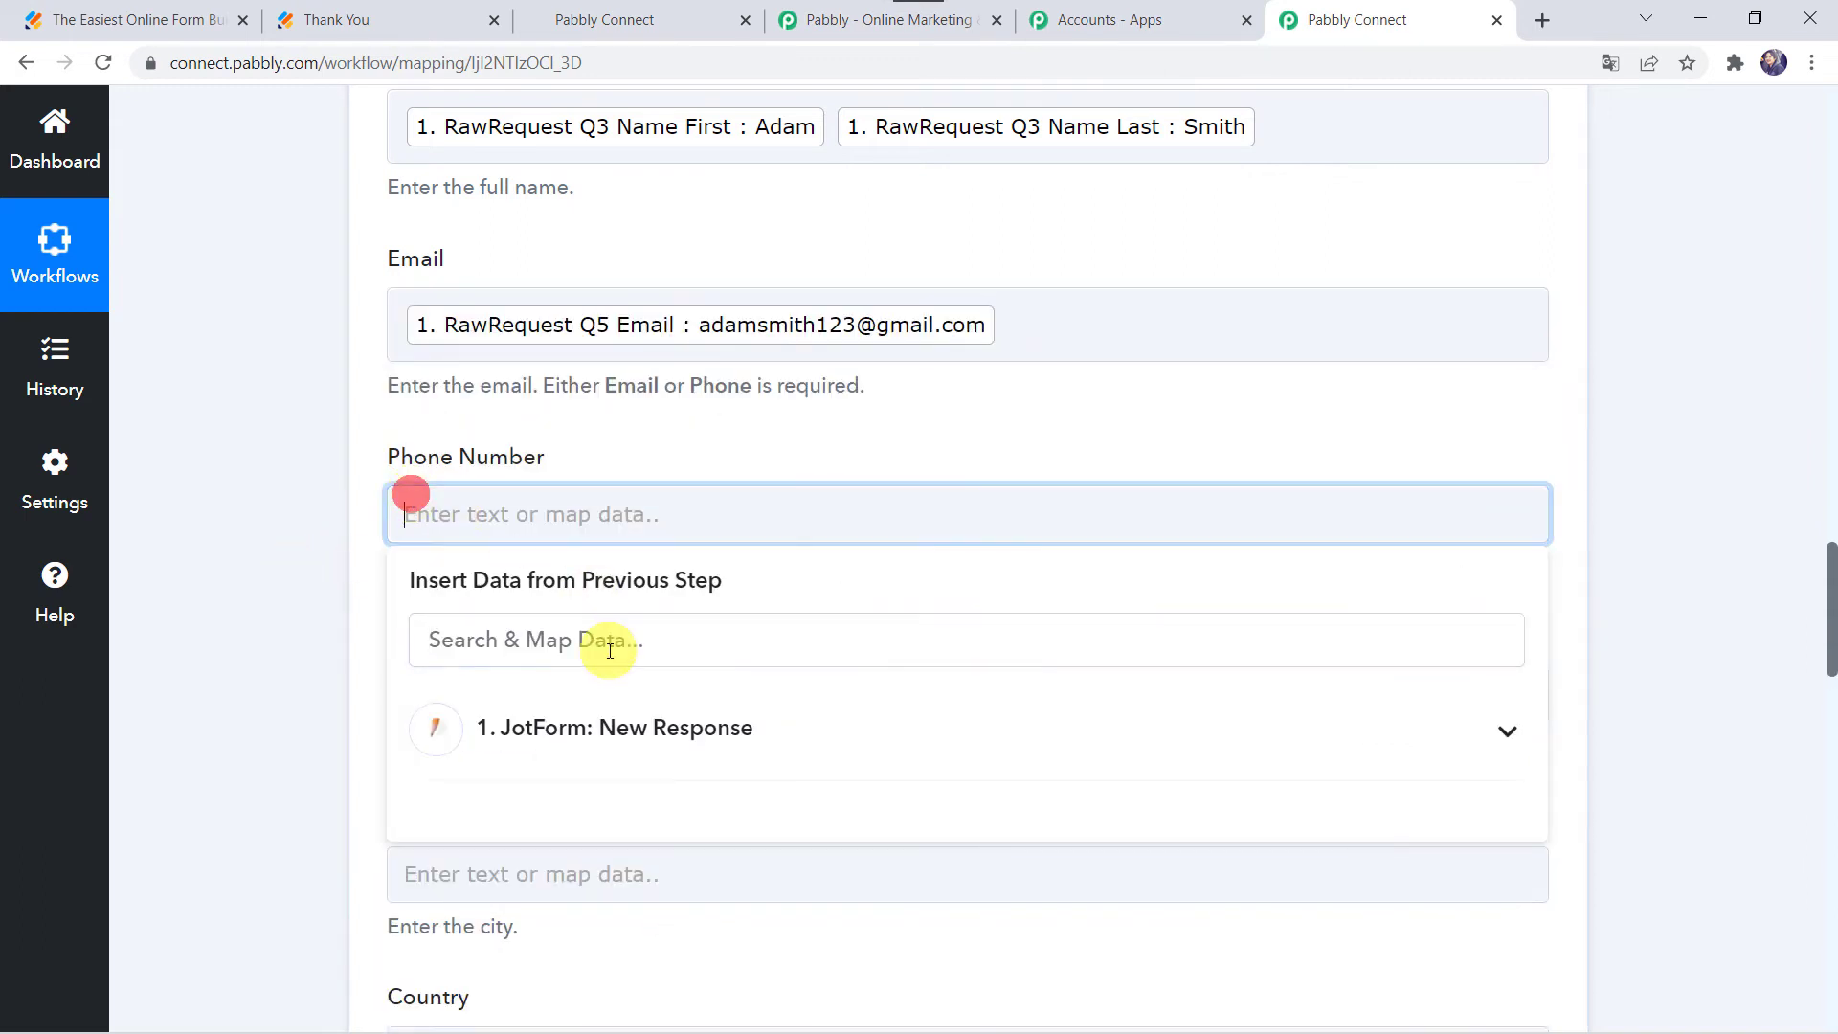
click(542, 727)
text(+)
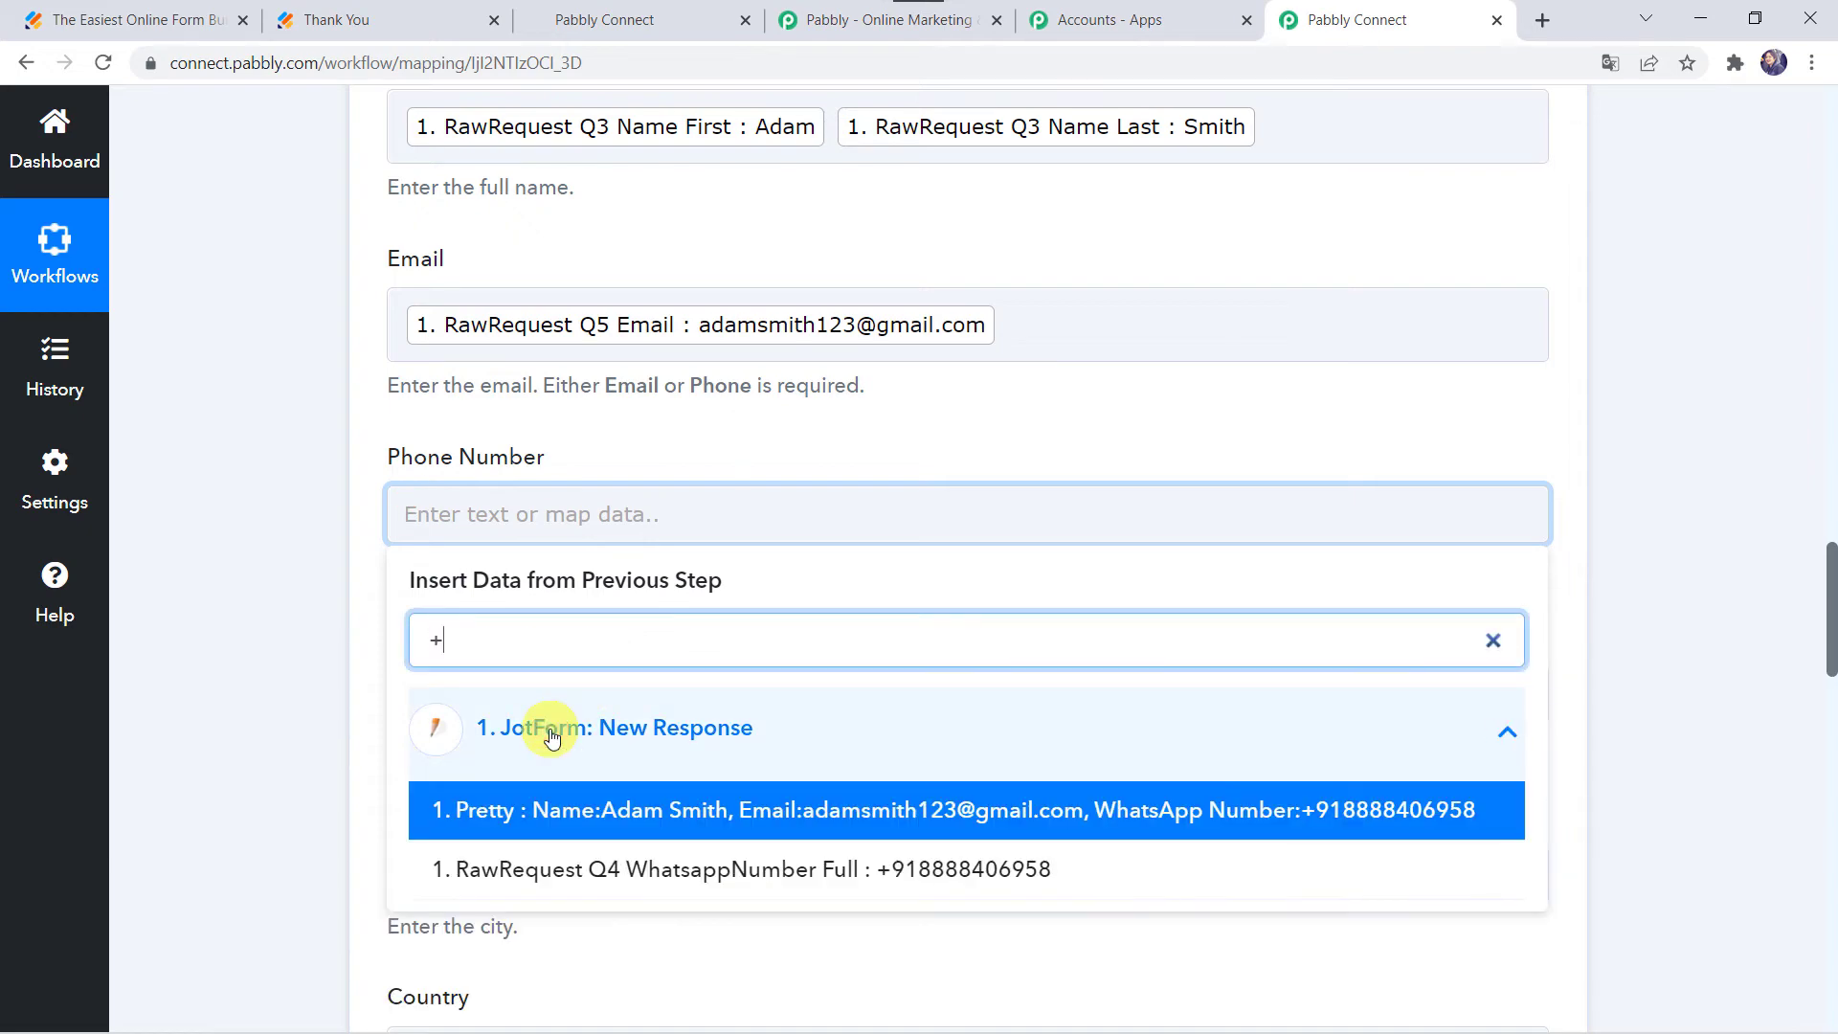
click(635, 871)
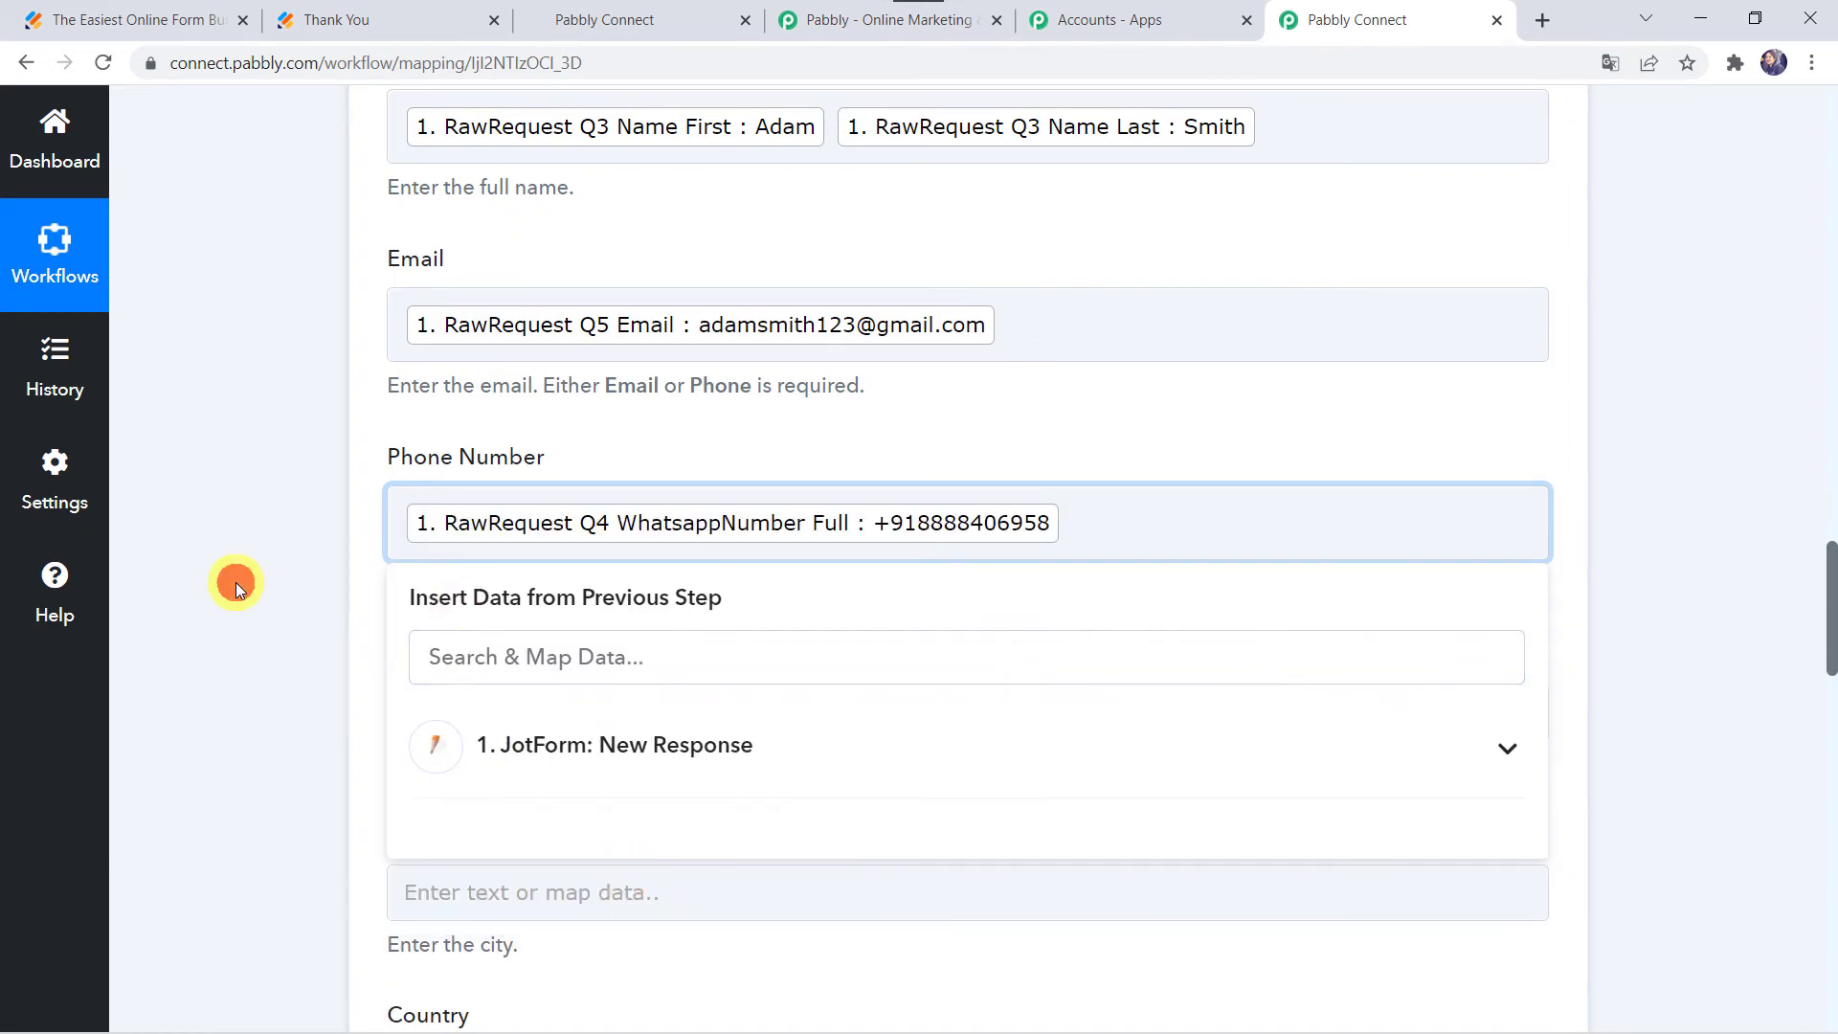
click(235, 582)
Step: Save the Create Contact action and send a test request
scroll(236, 582, down, 3)
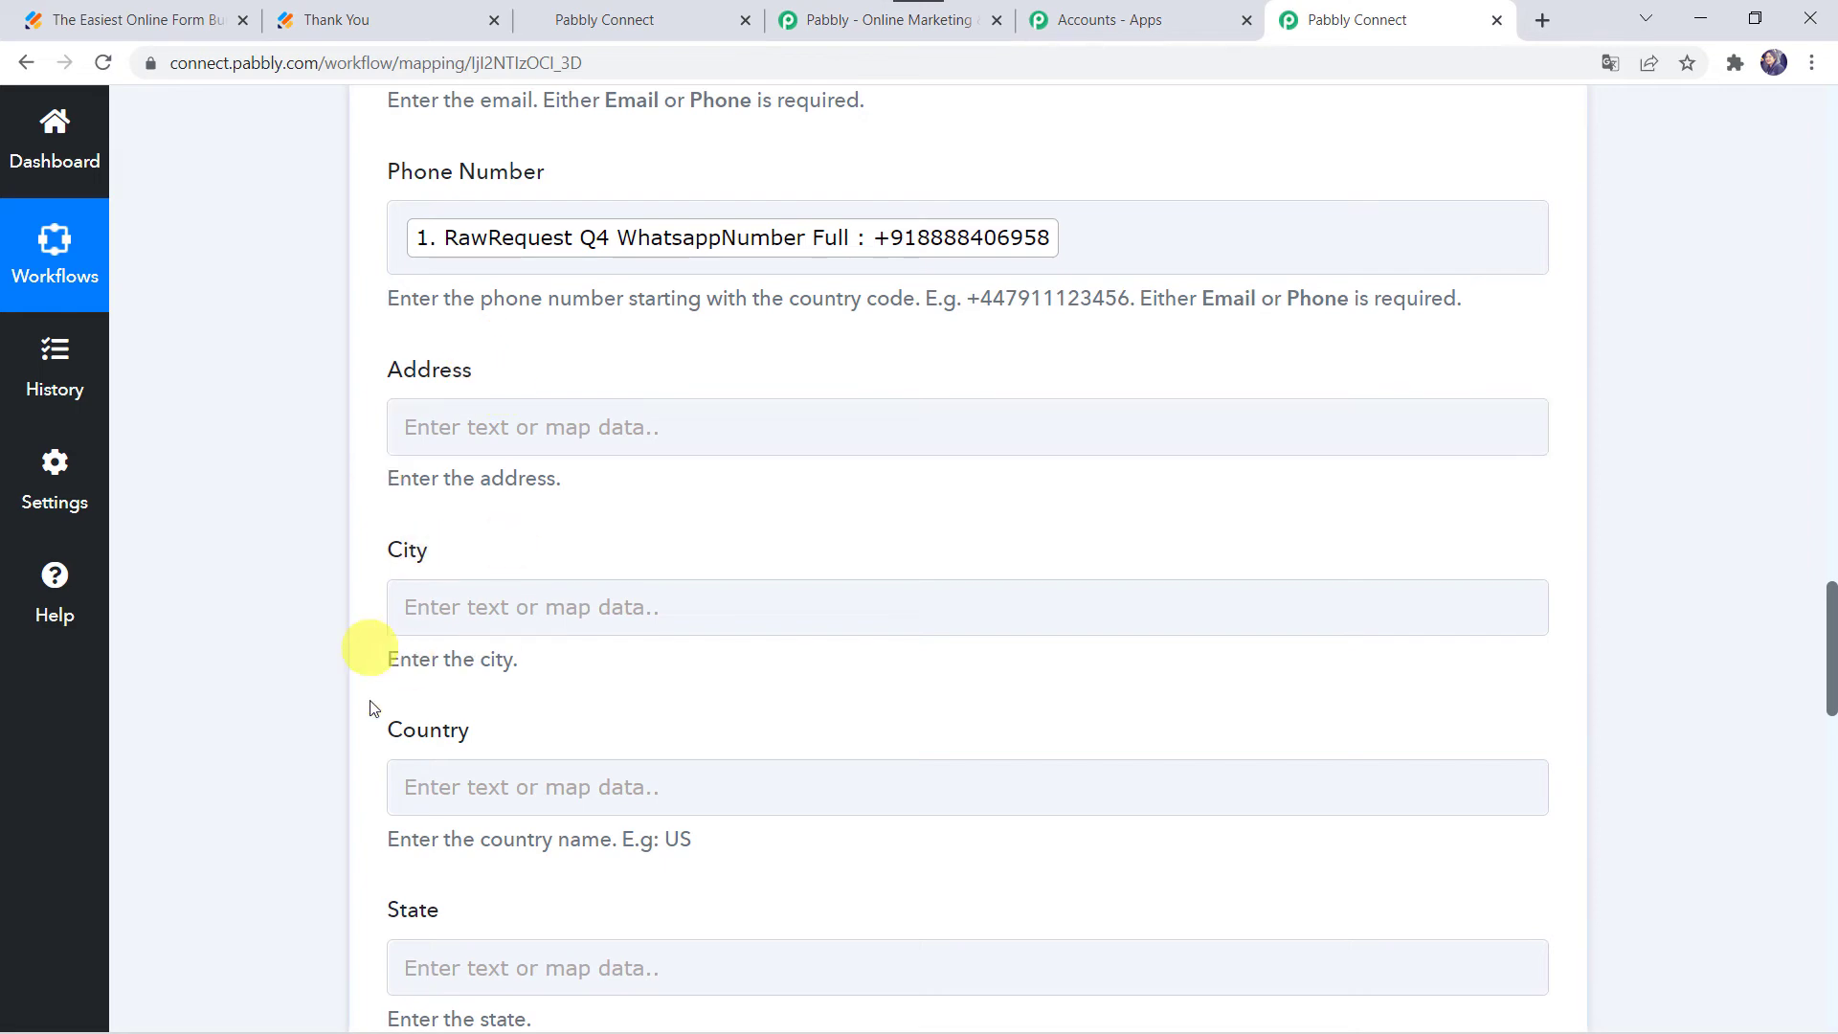
scroll(296, 730, down, 8)
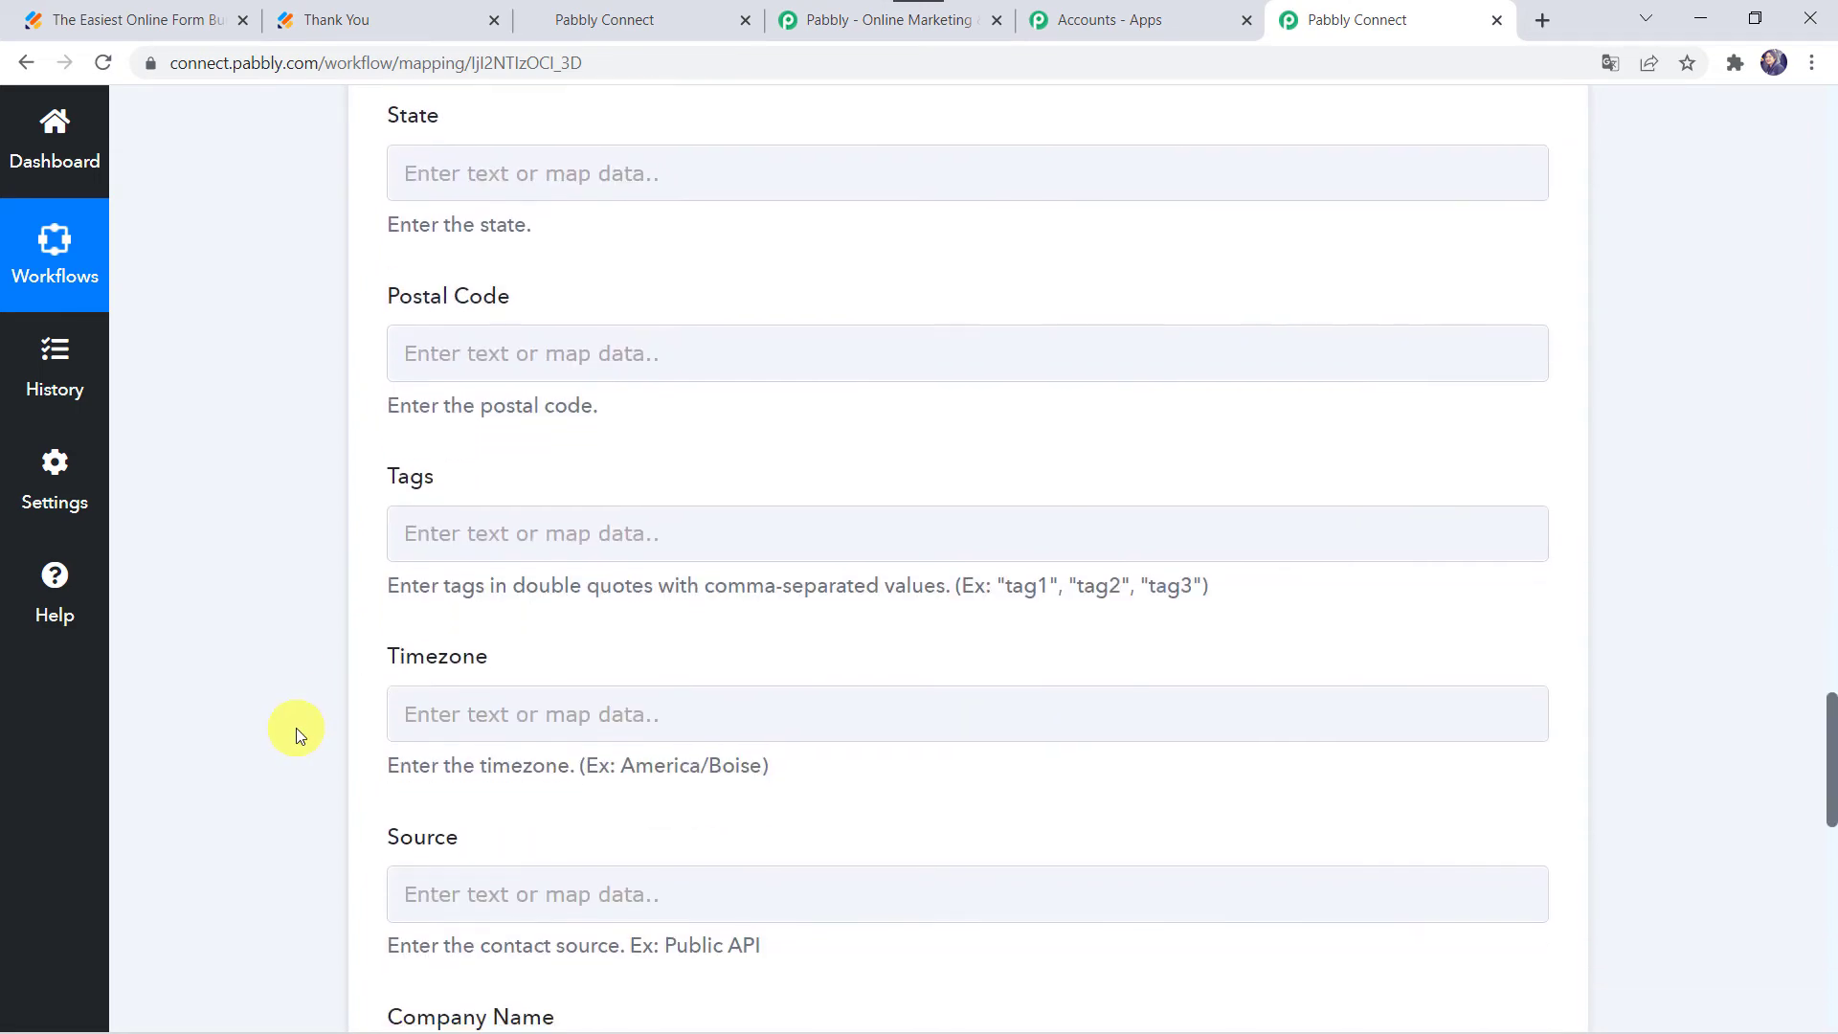
scroll(360, 847, down, 4)
scroll(358, 852, down, 5)
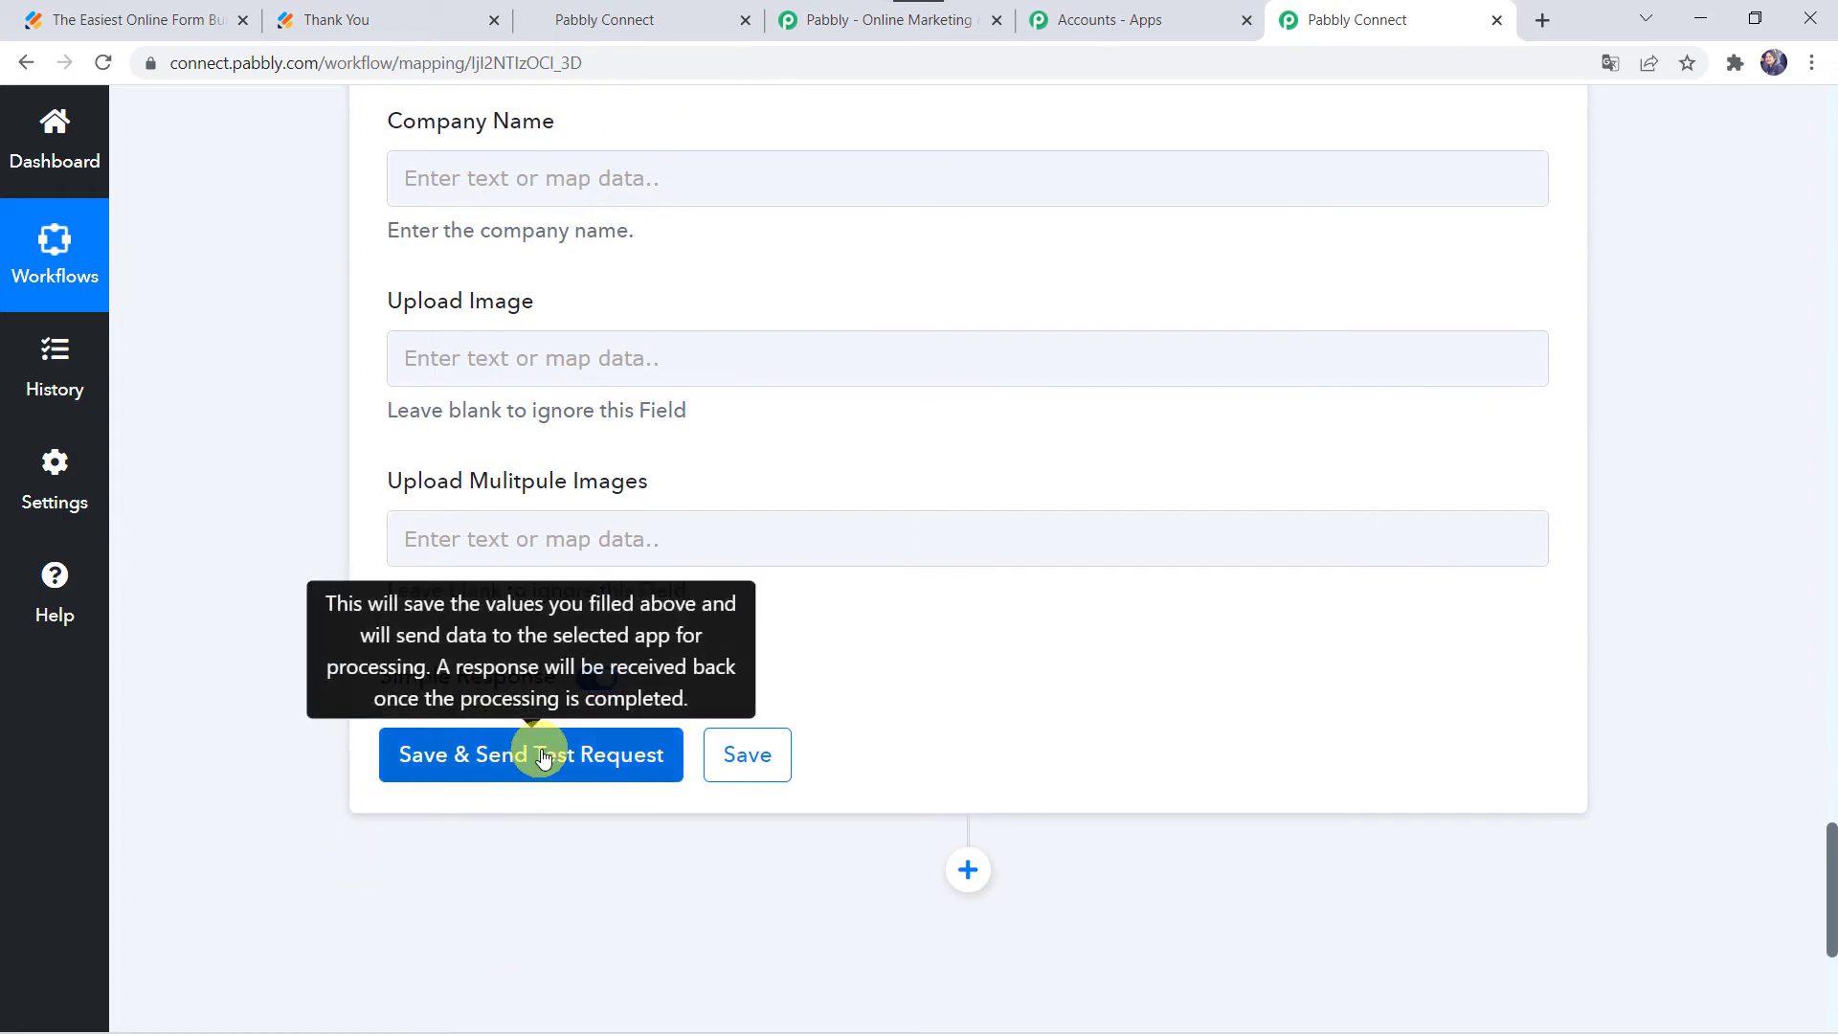
click(542, 755)
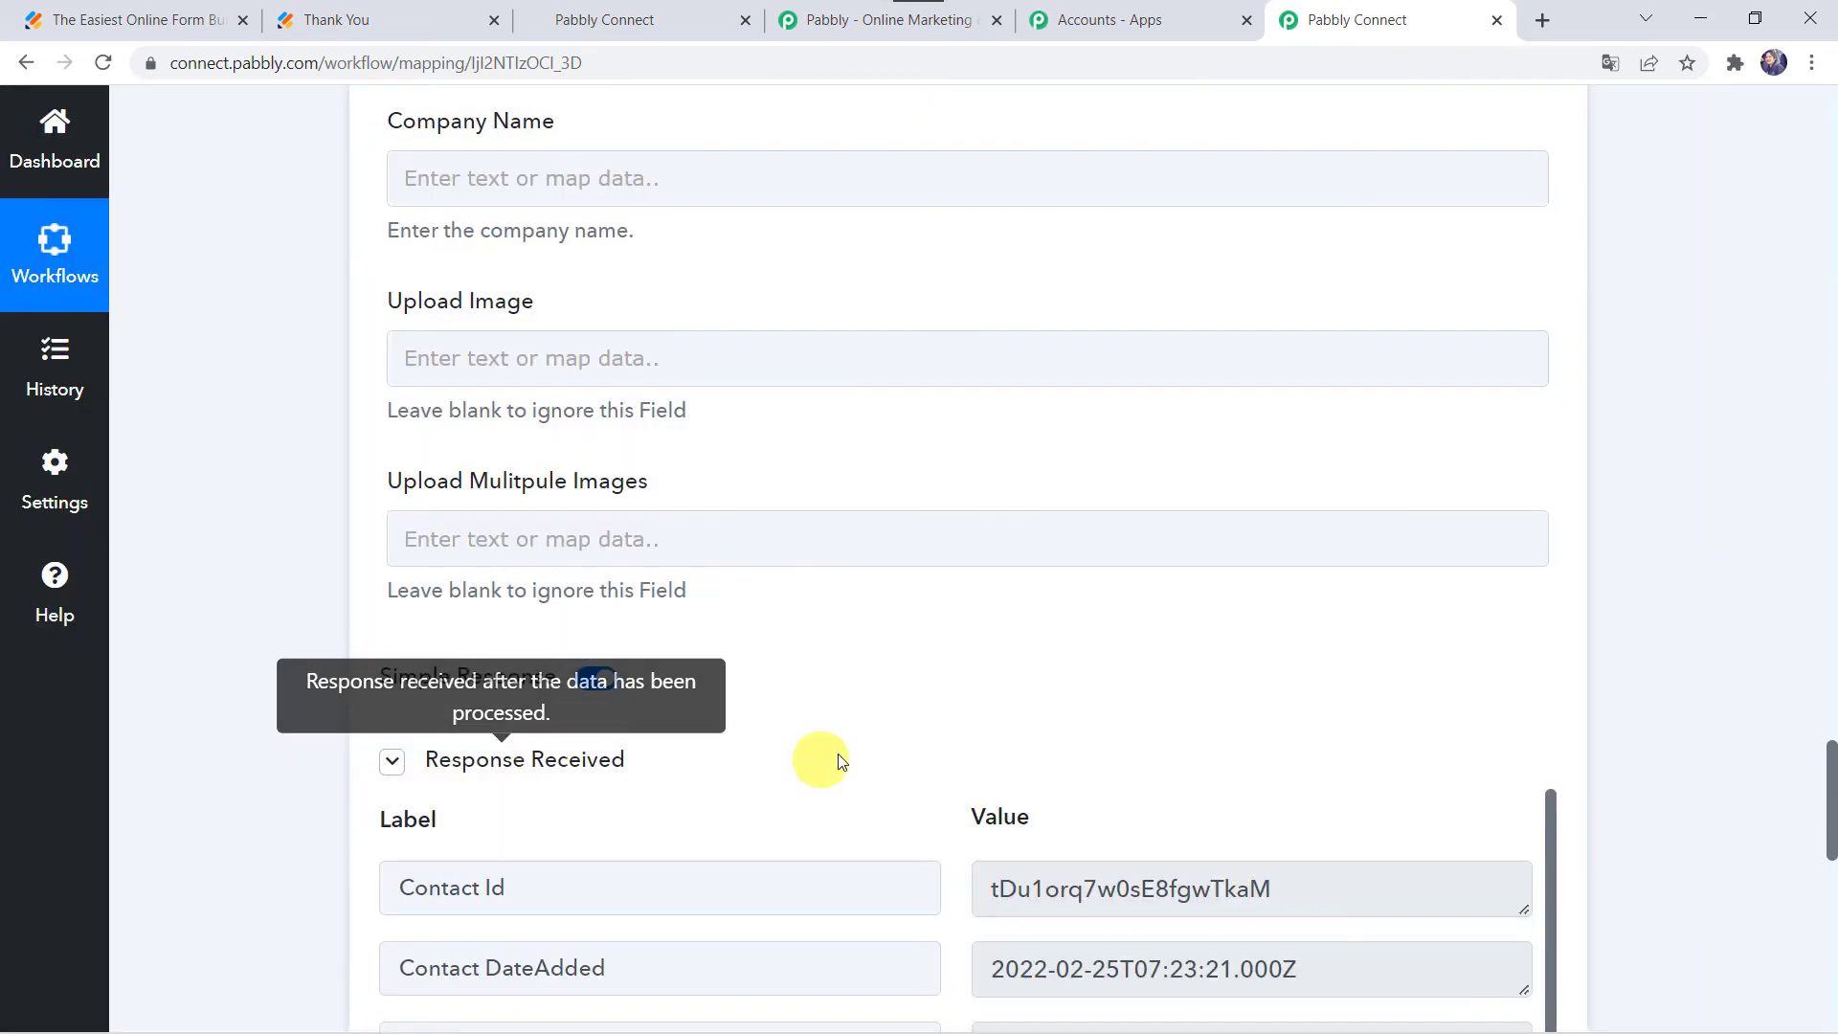
Step: Review the test response showing the new HighLevel contact with source api v1
scroll(887, 821, down, 4)
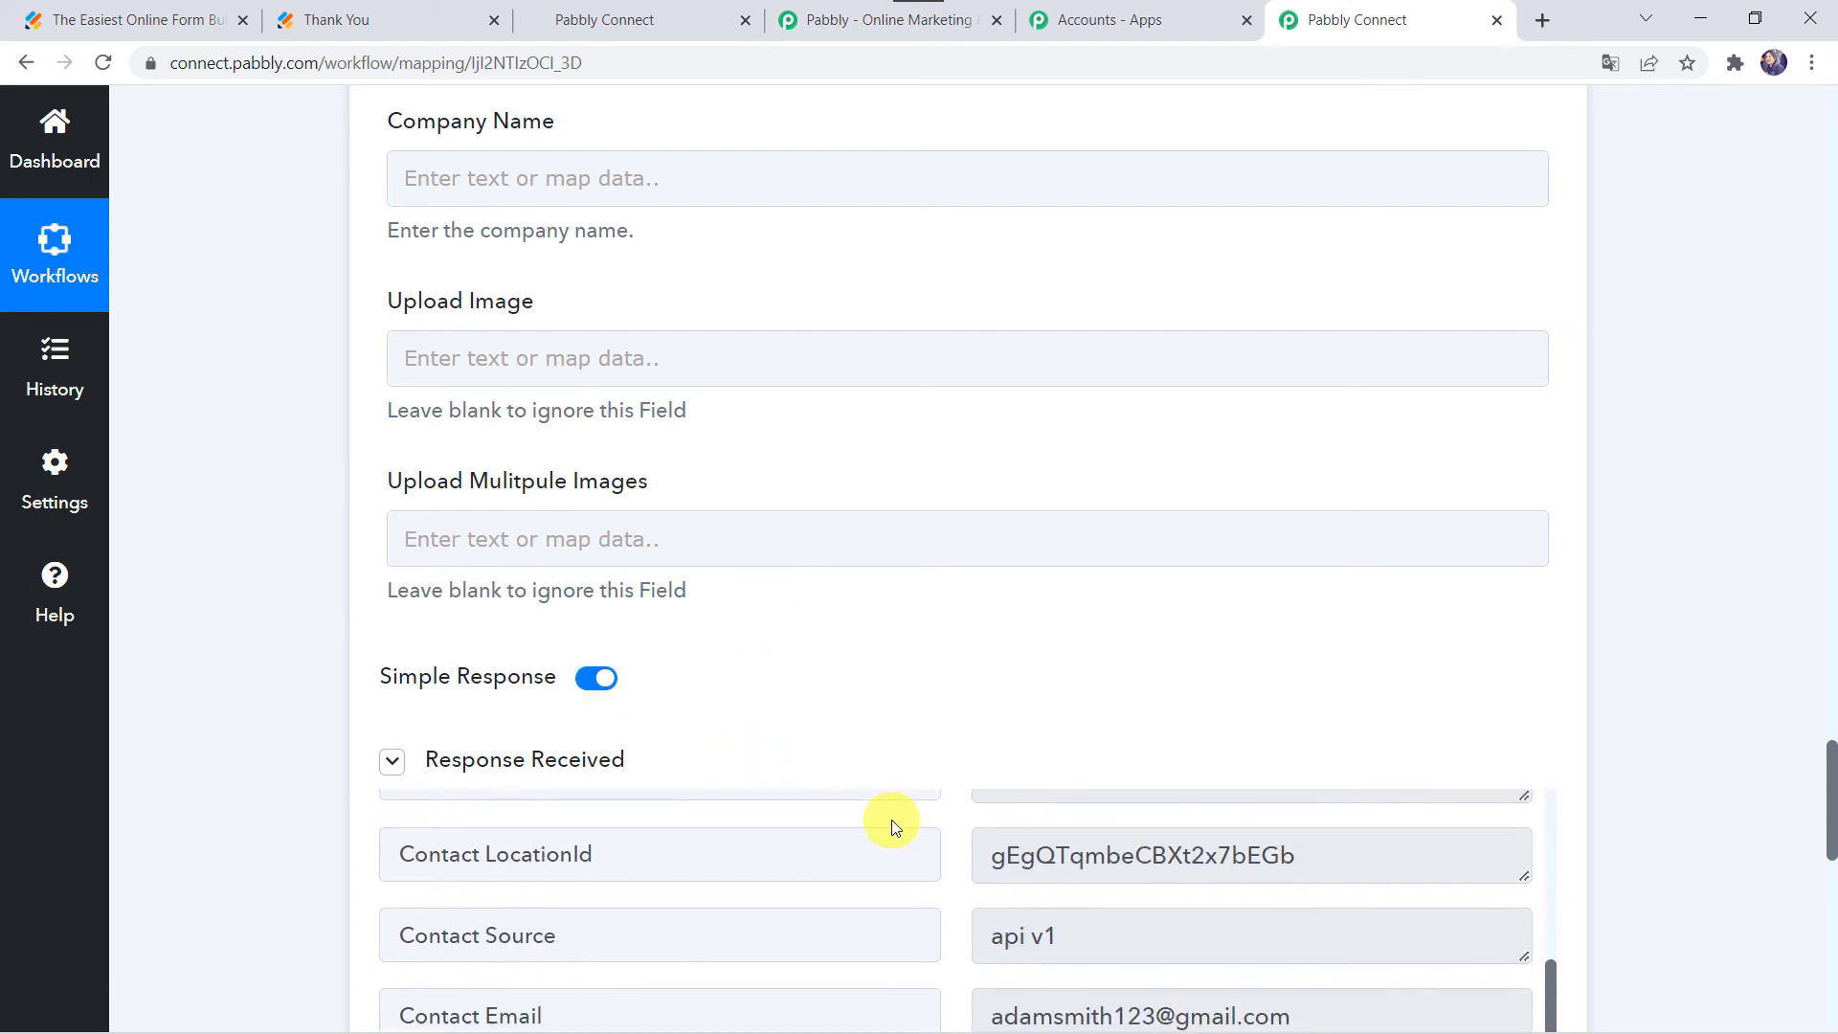
scroll(187, 818, down, 3)
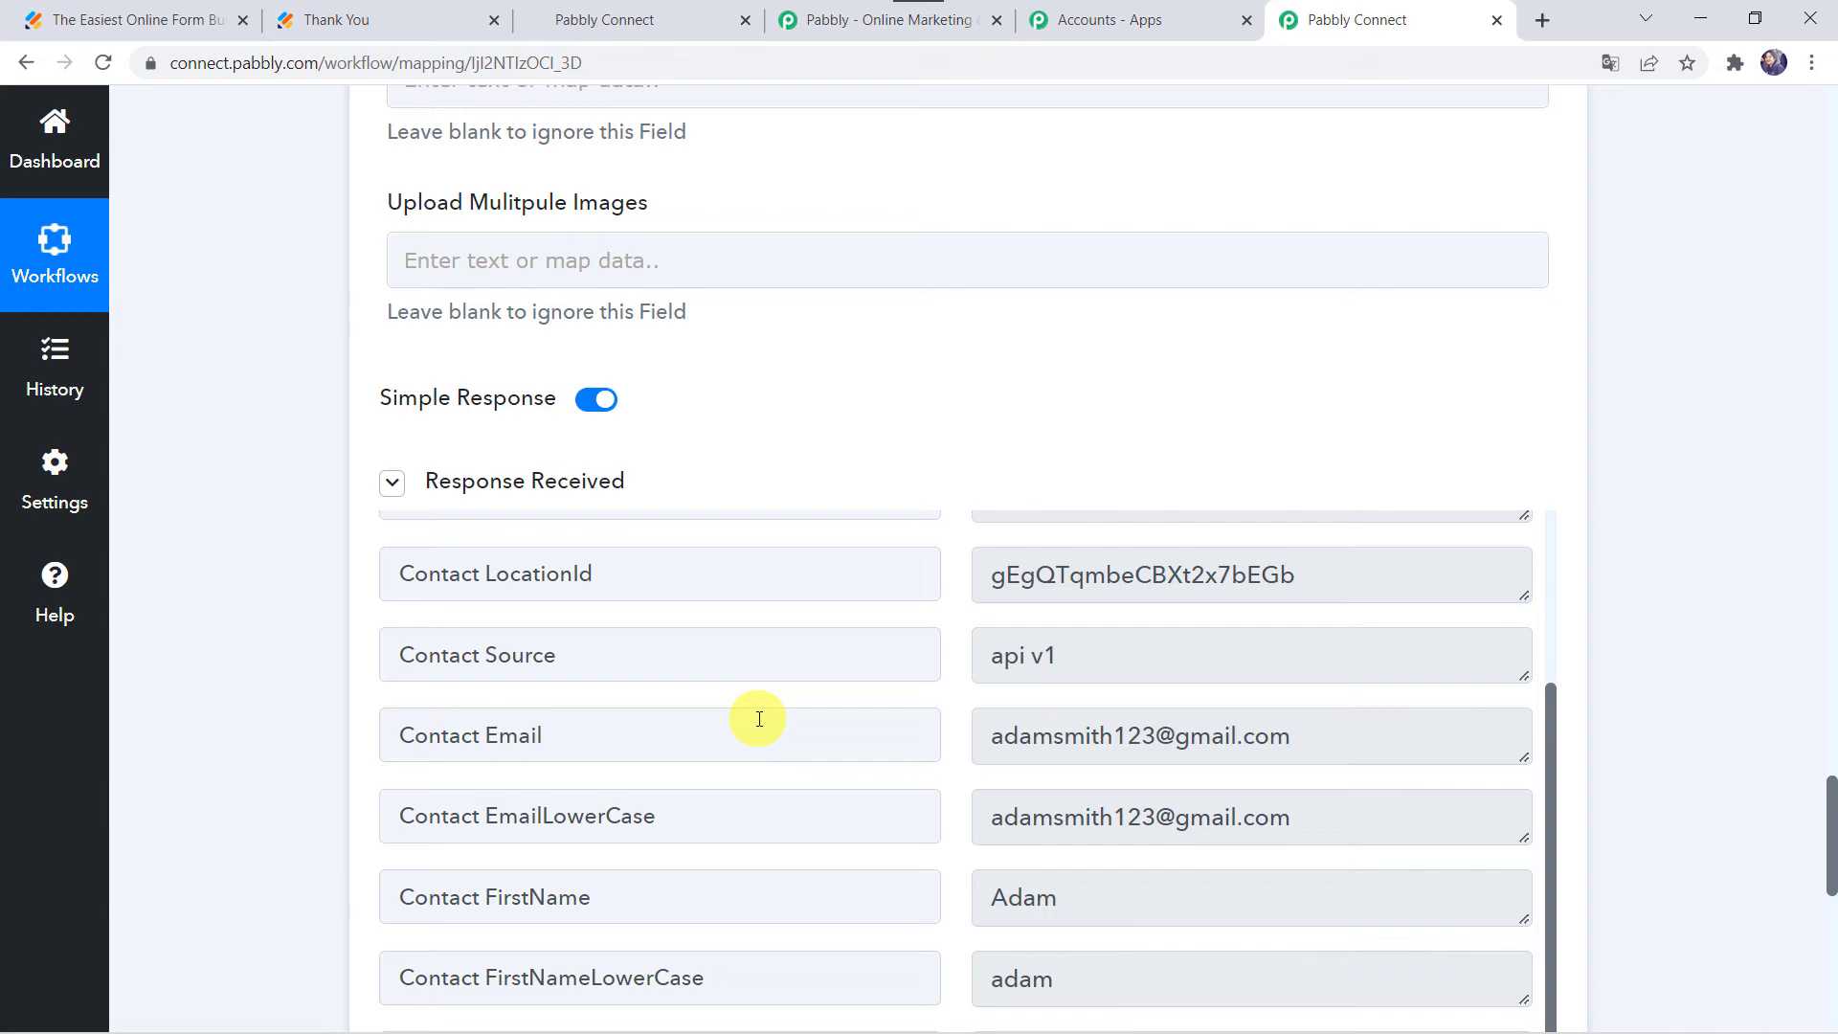
click(651, 16)
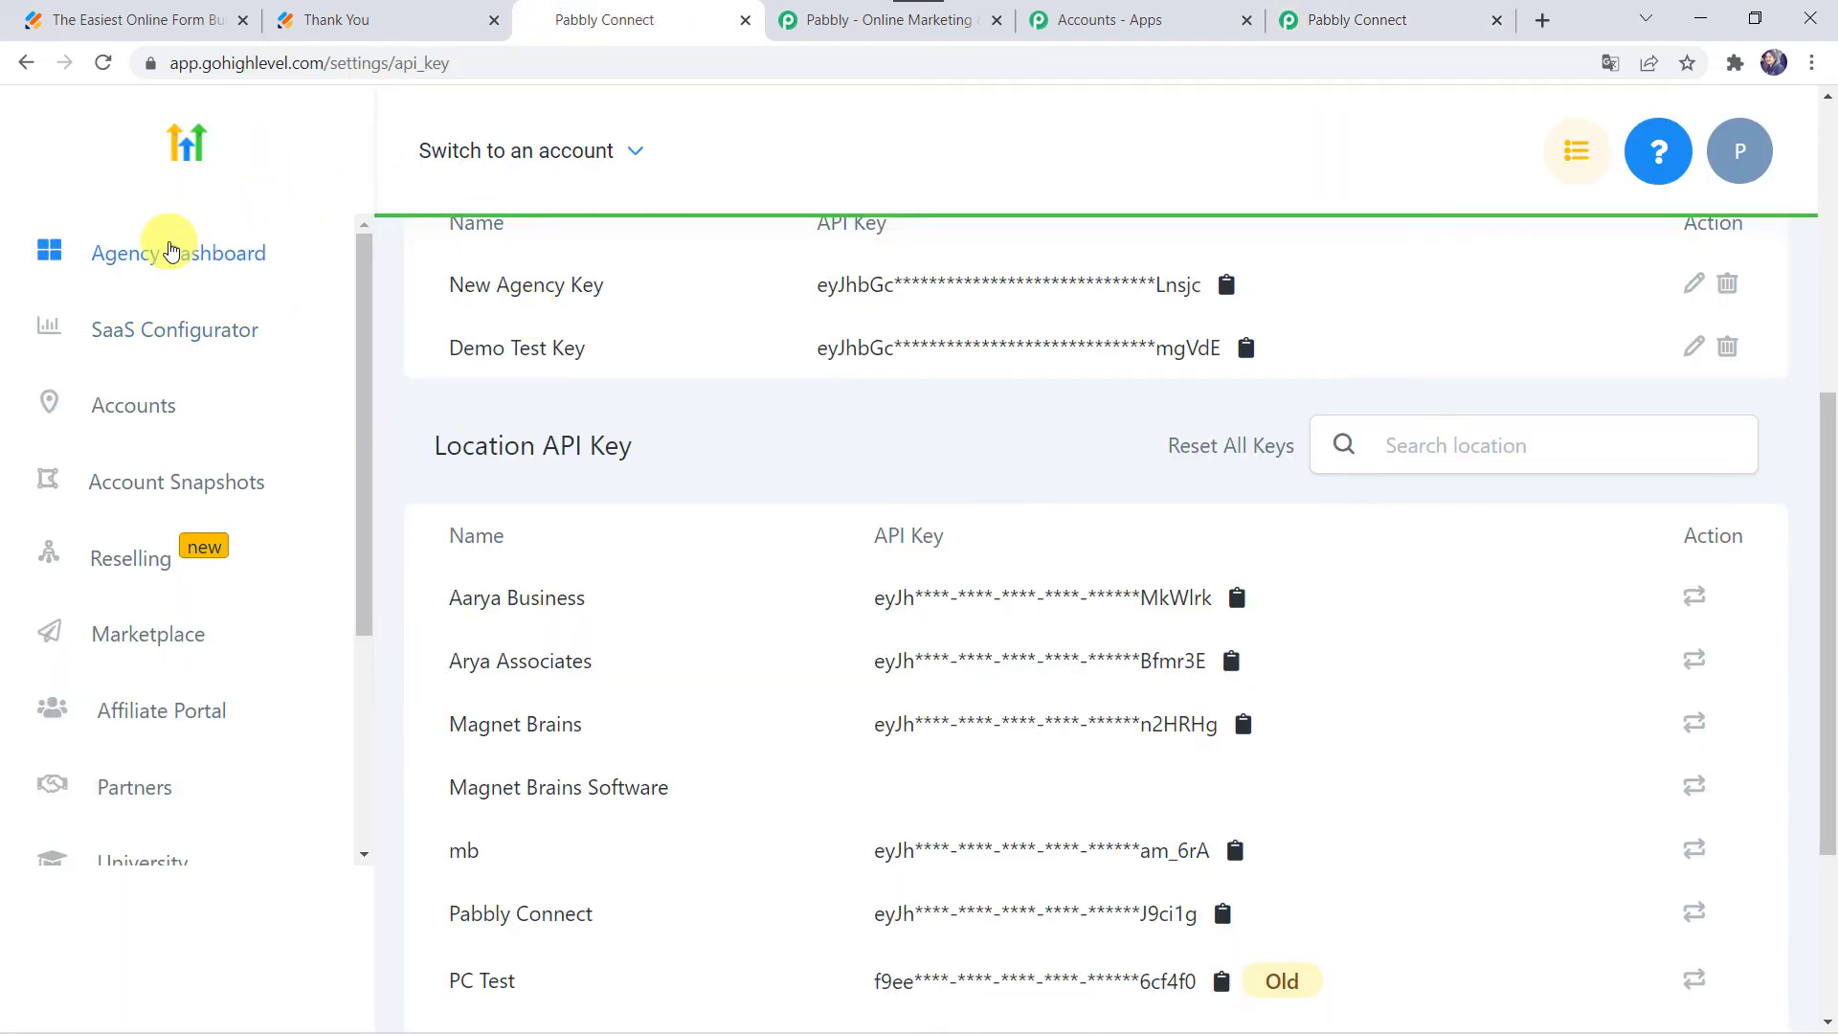
Step: Switch from the HighLevel agency dashboard into the client sub-account
click(280, 246)
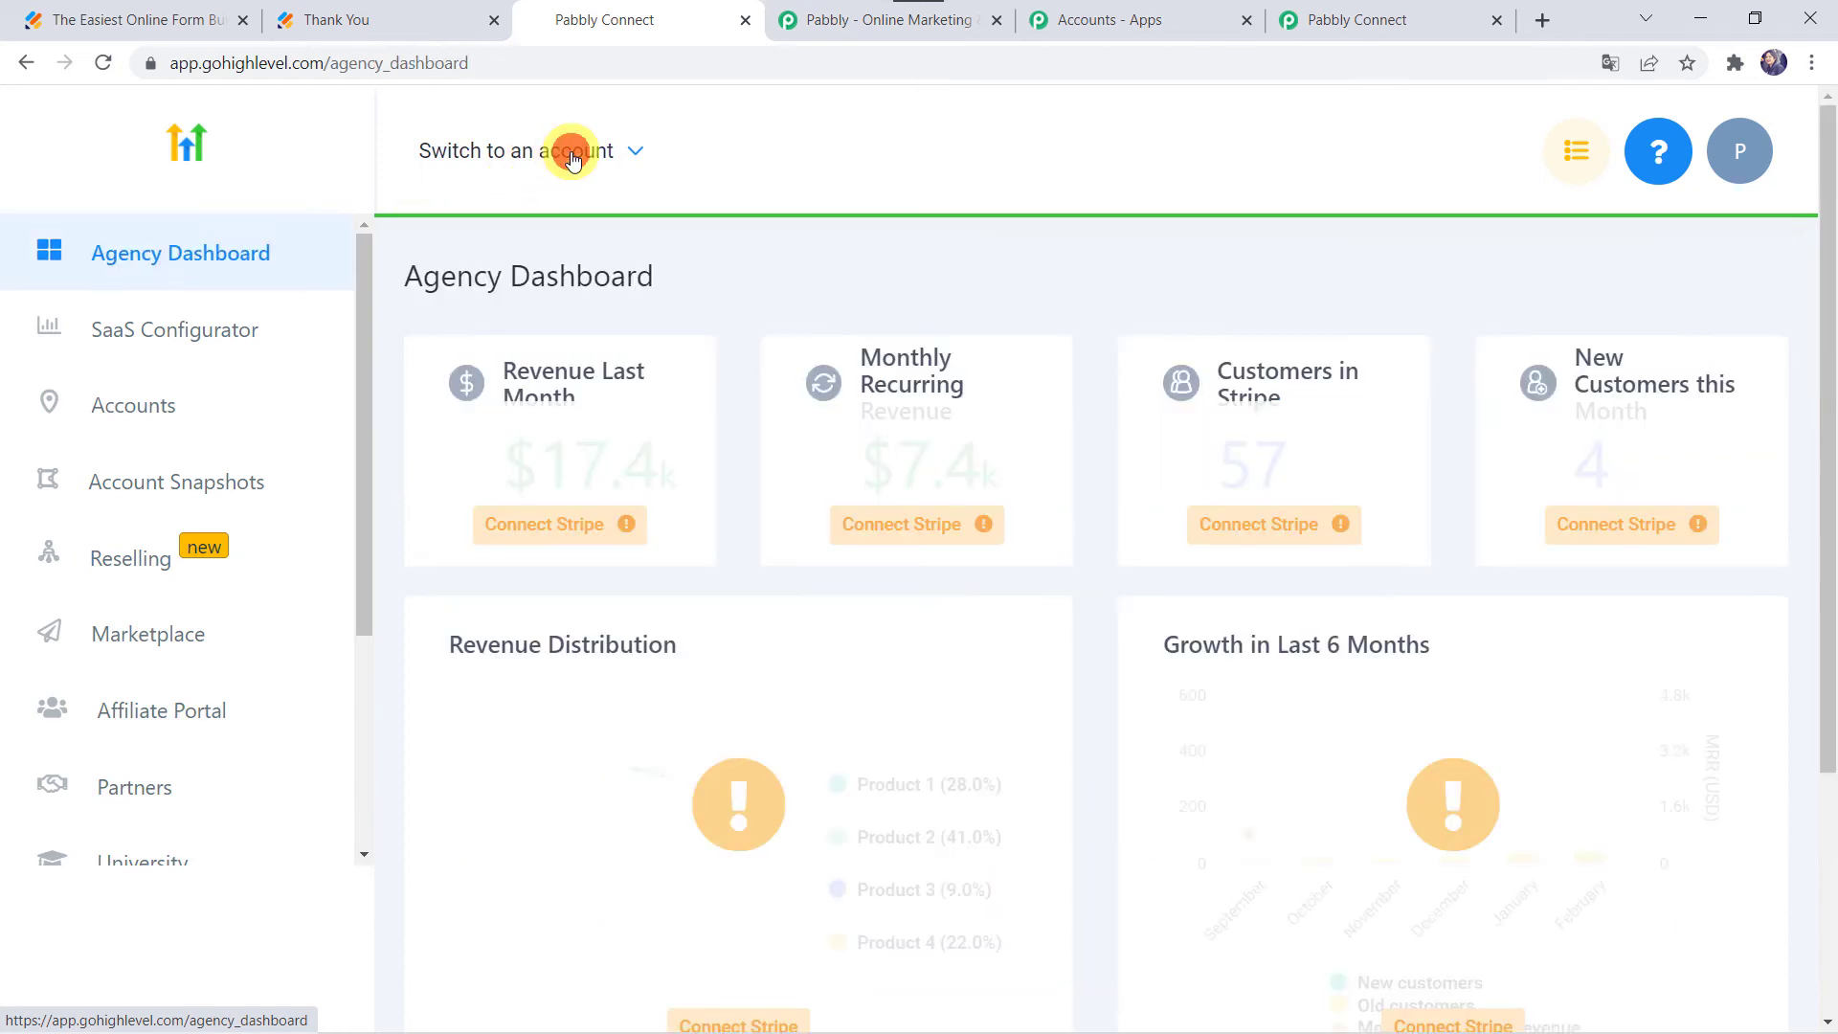
click(572, 156)
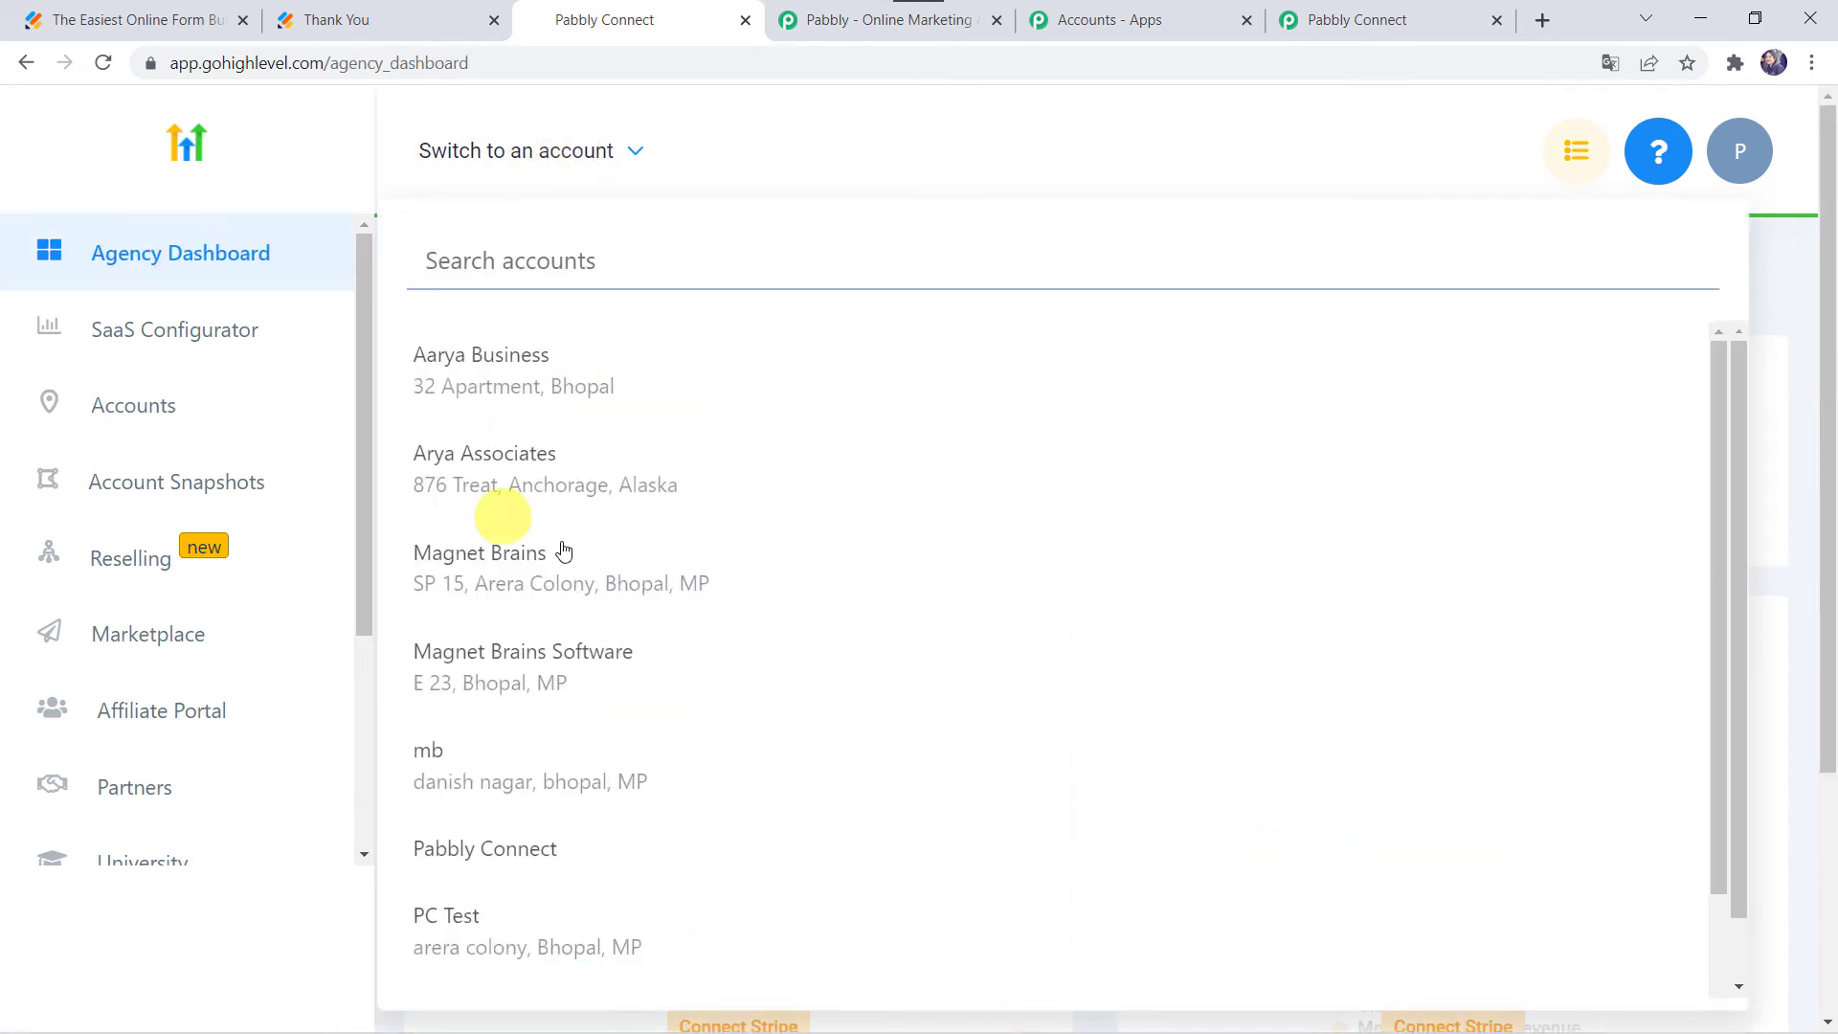
click(572, 456)
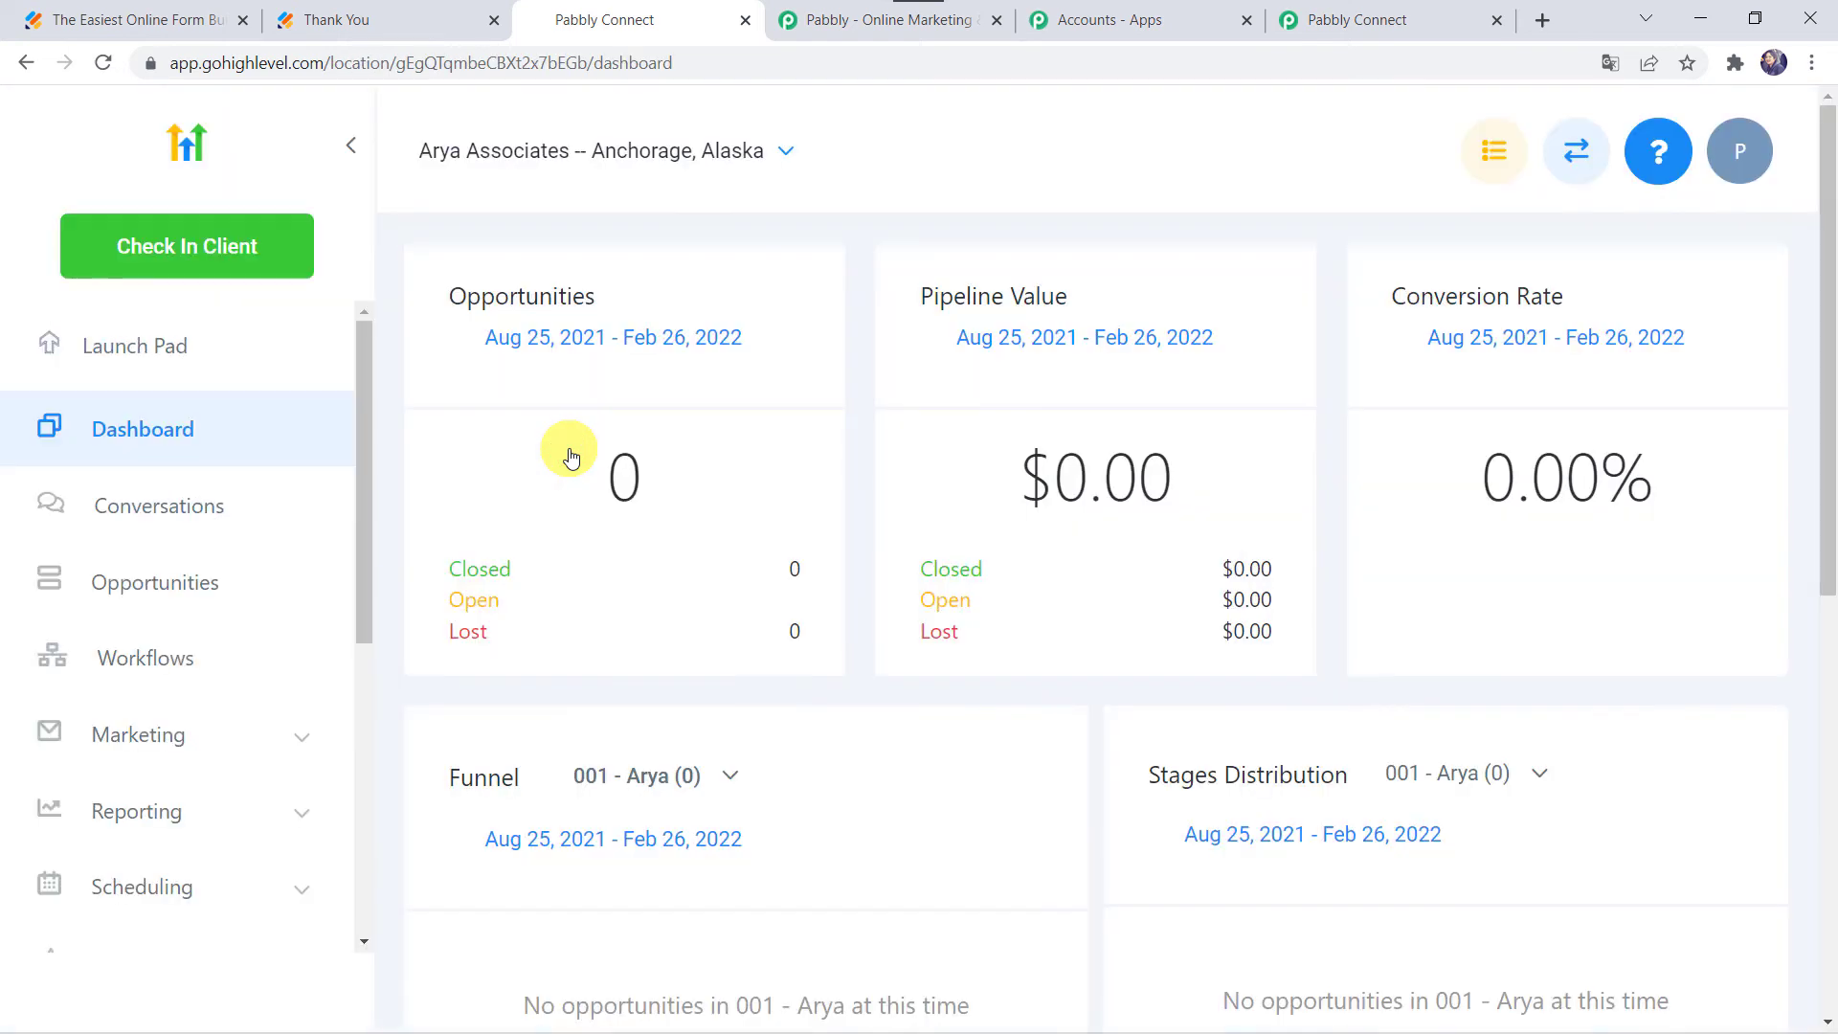
Step: Open the Contacts list and confirm the new test contact among 10 records
scroll(135, 644, down, 5)
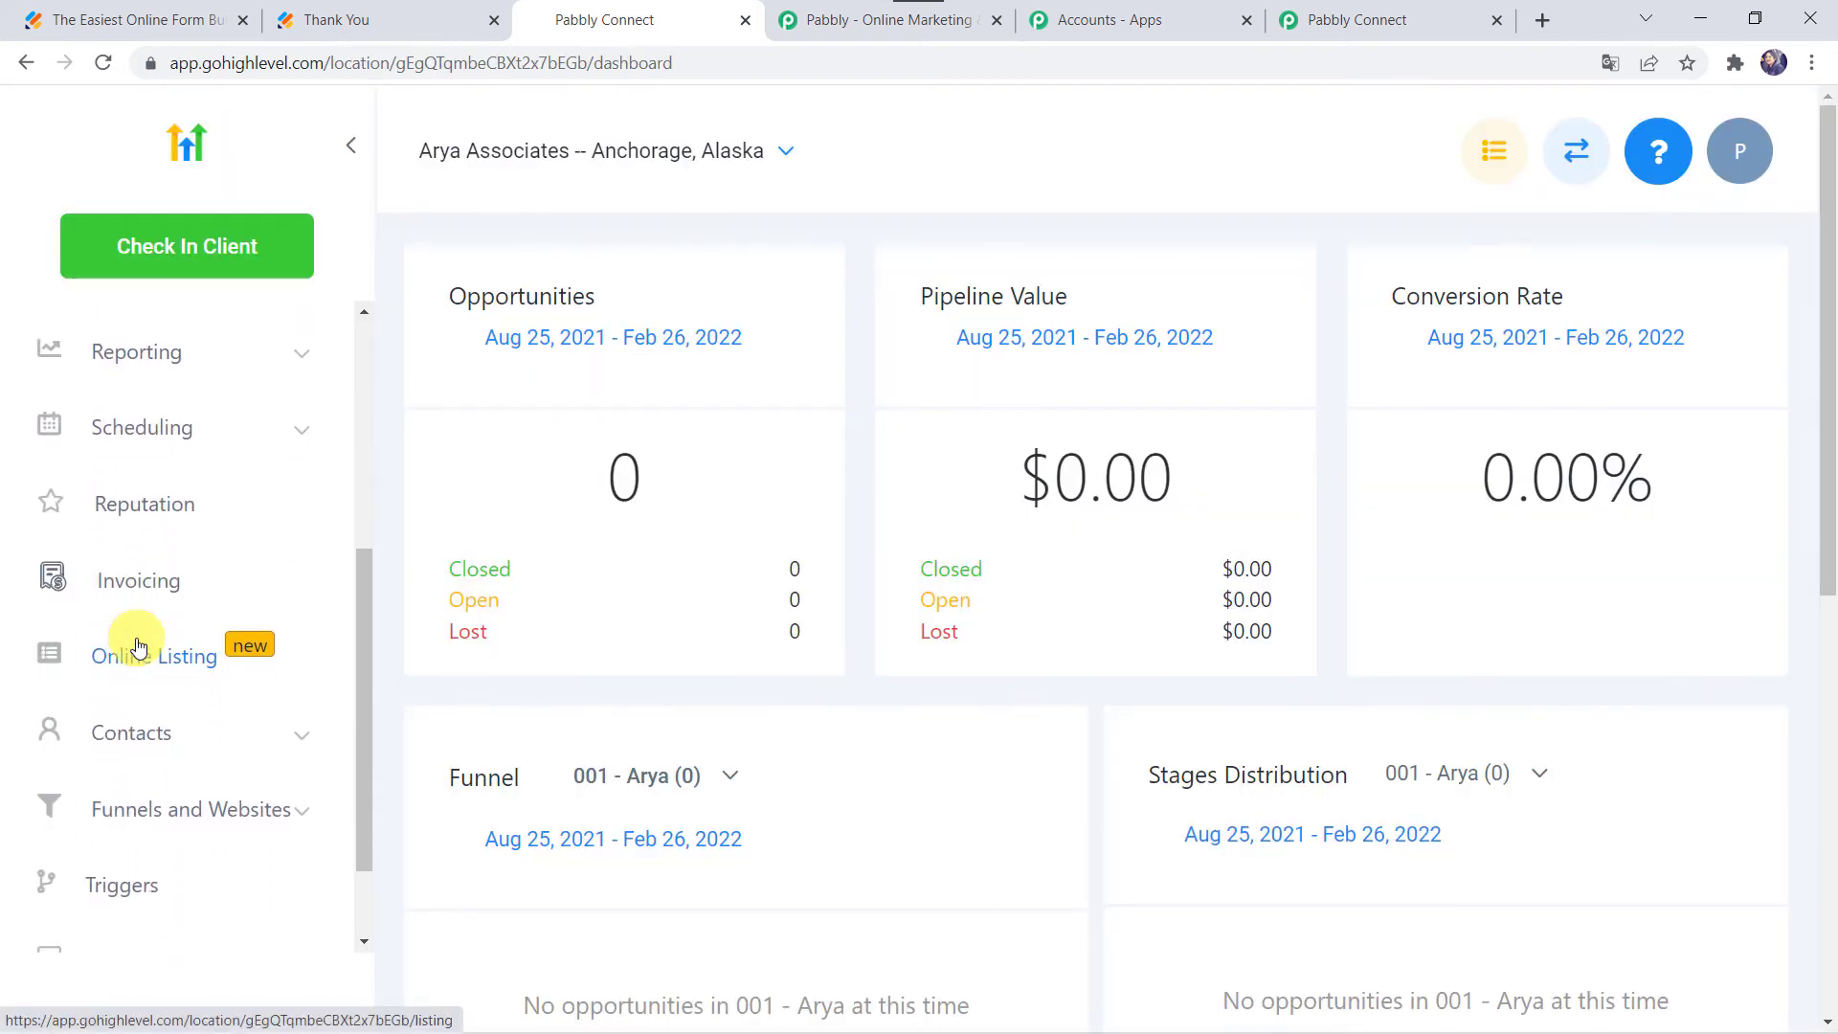
click(141, 751)
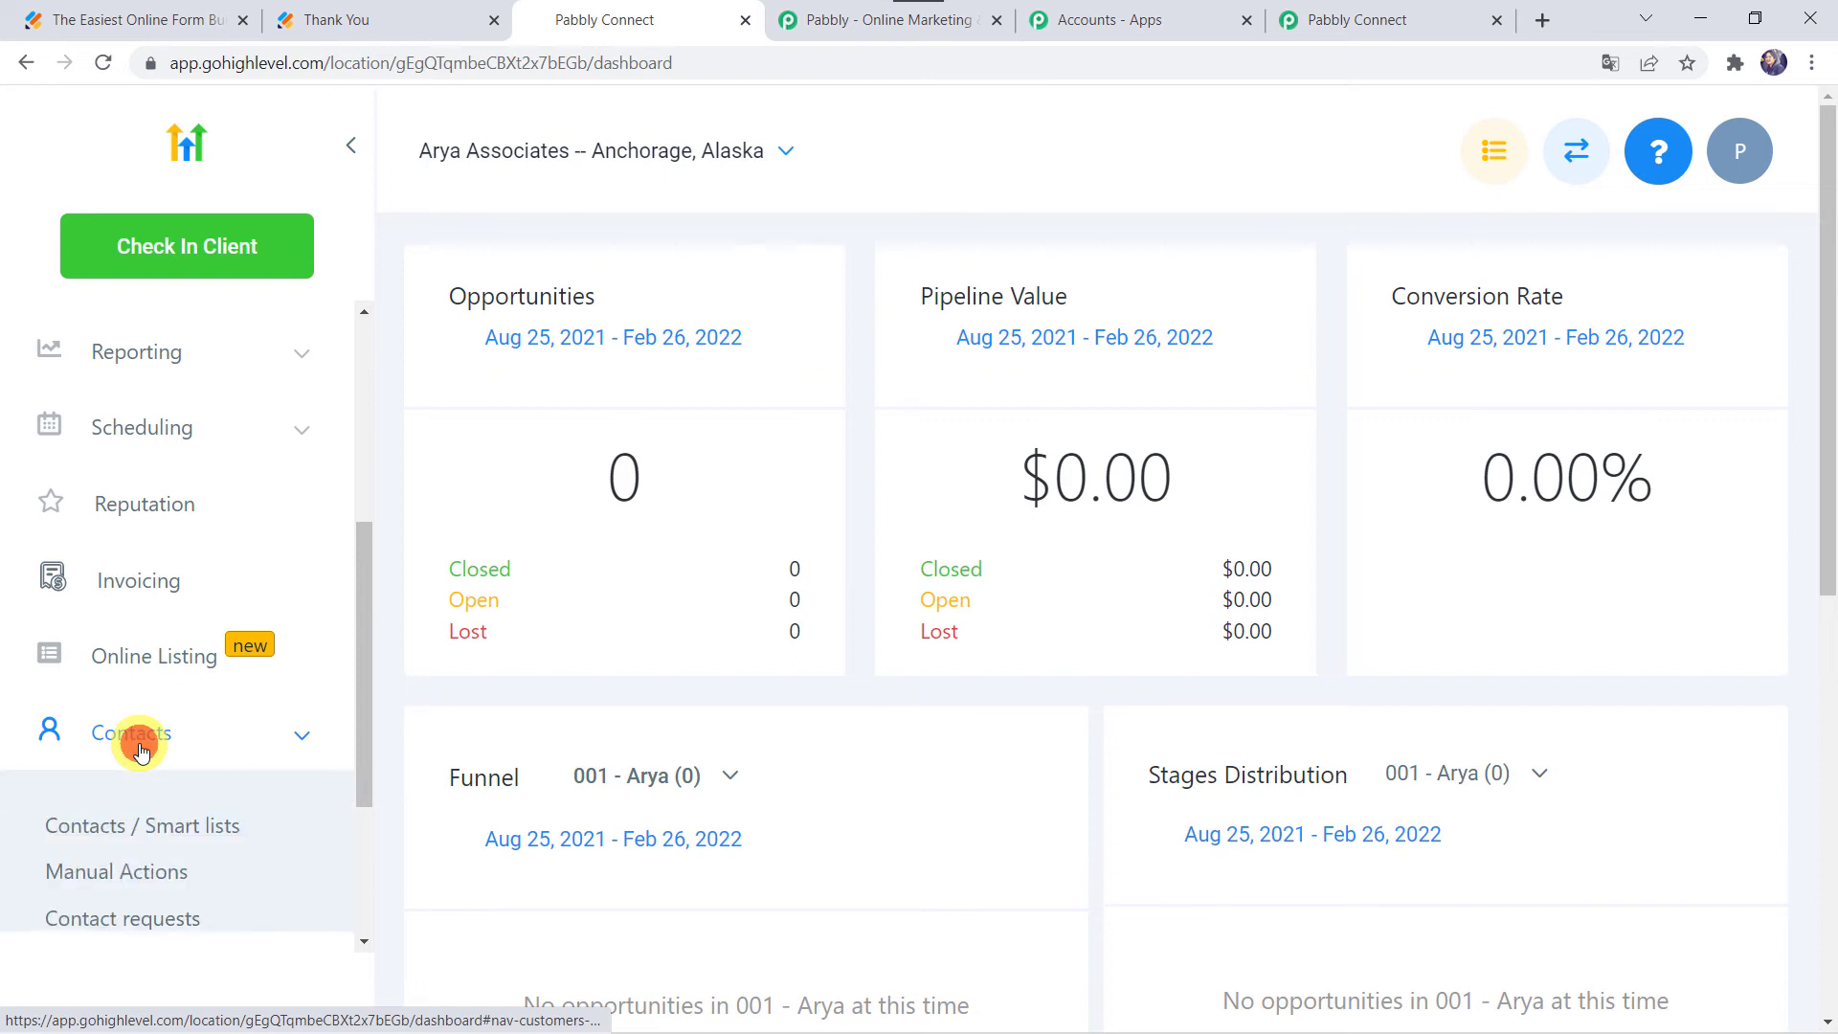
click(190, 827)
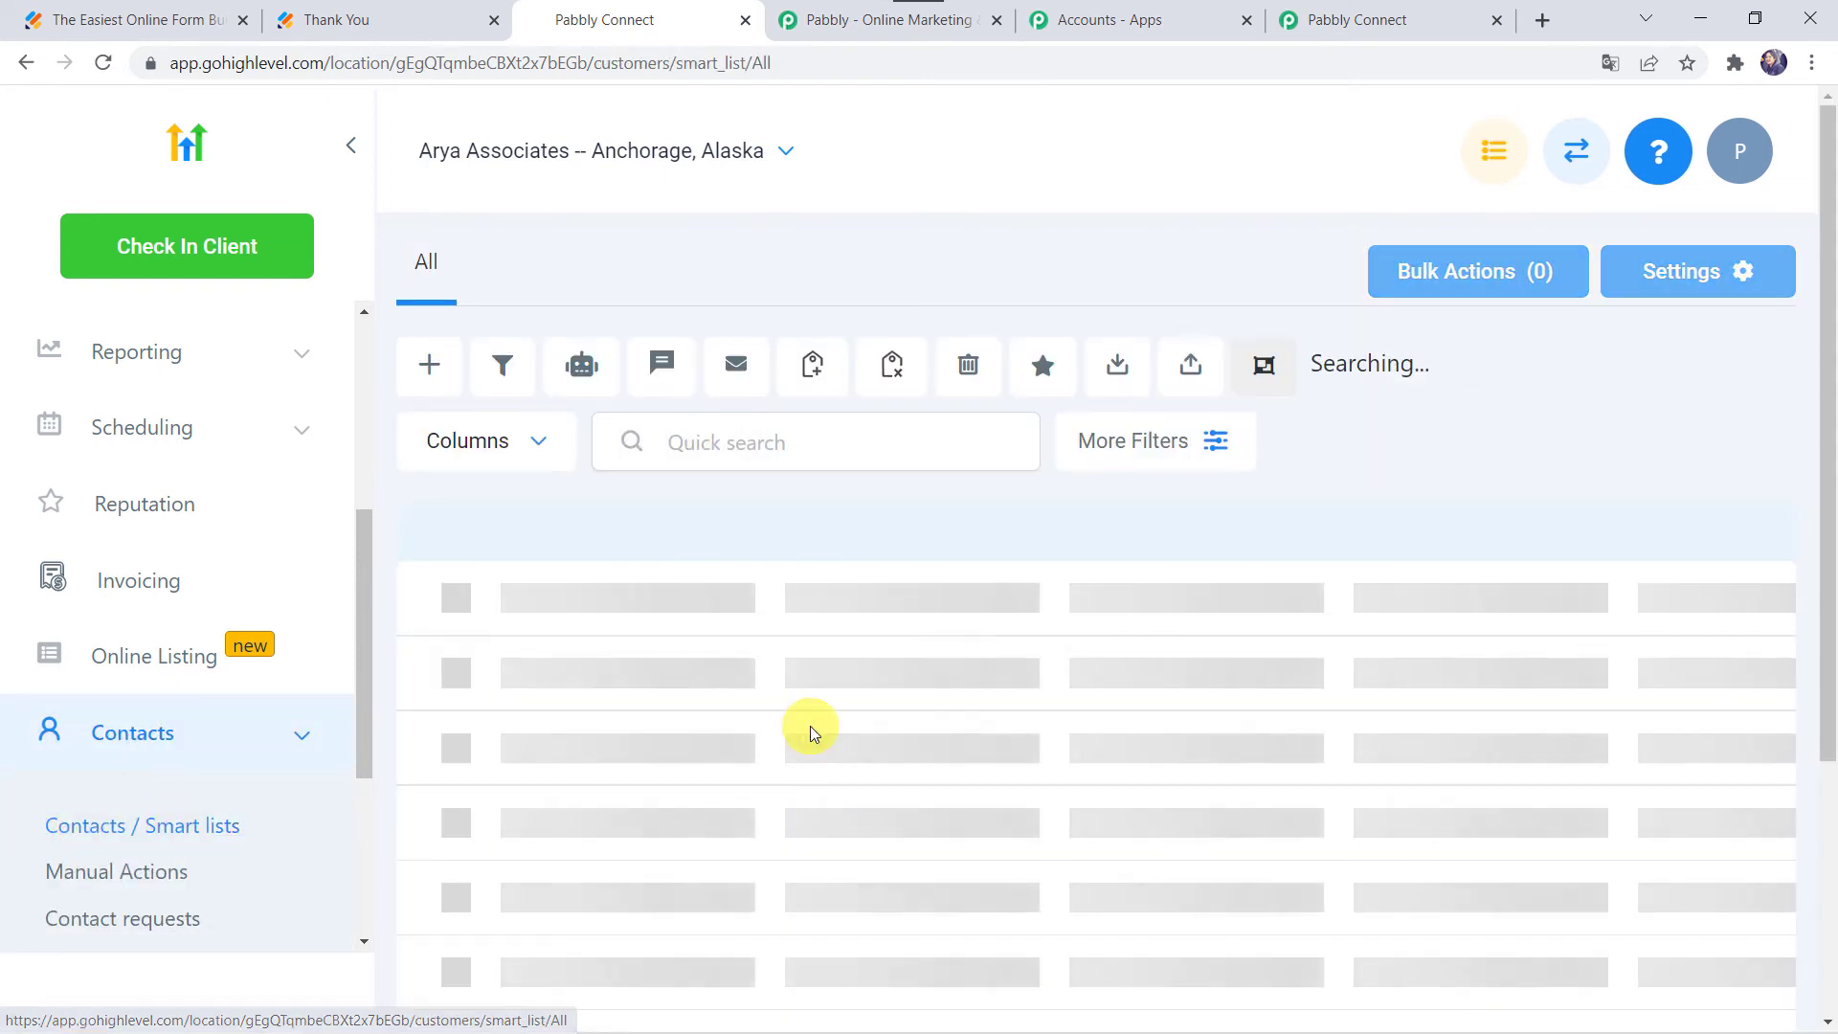
scroll(810, 726, down, 2)
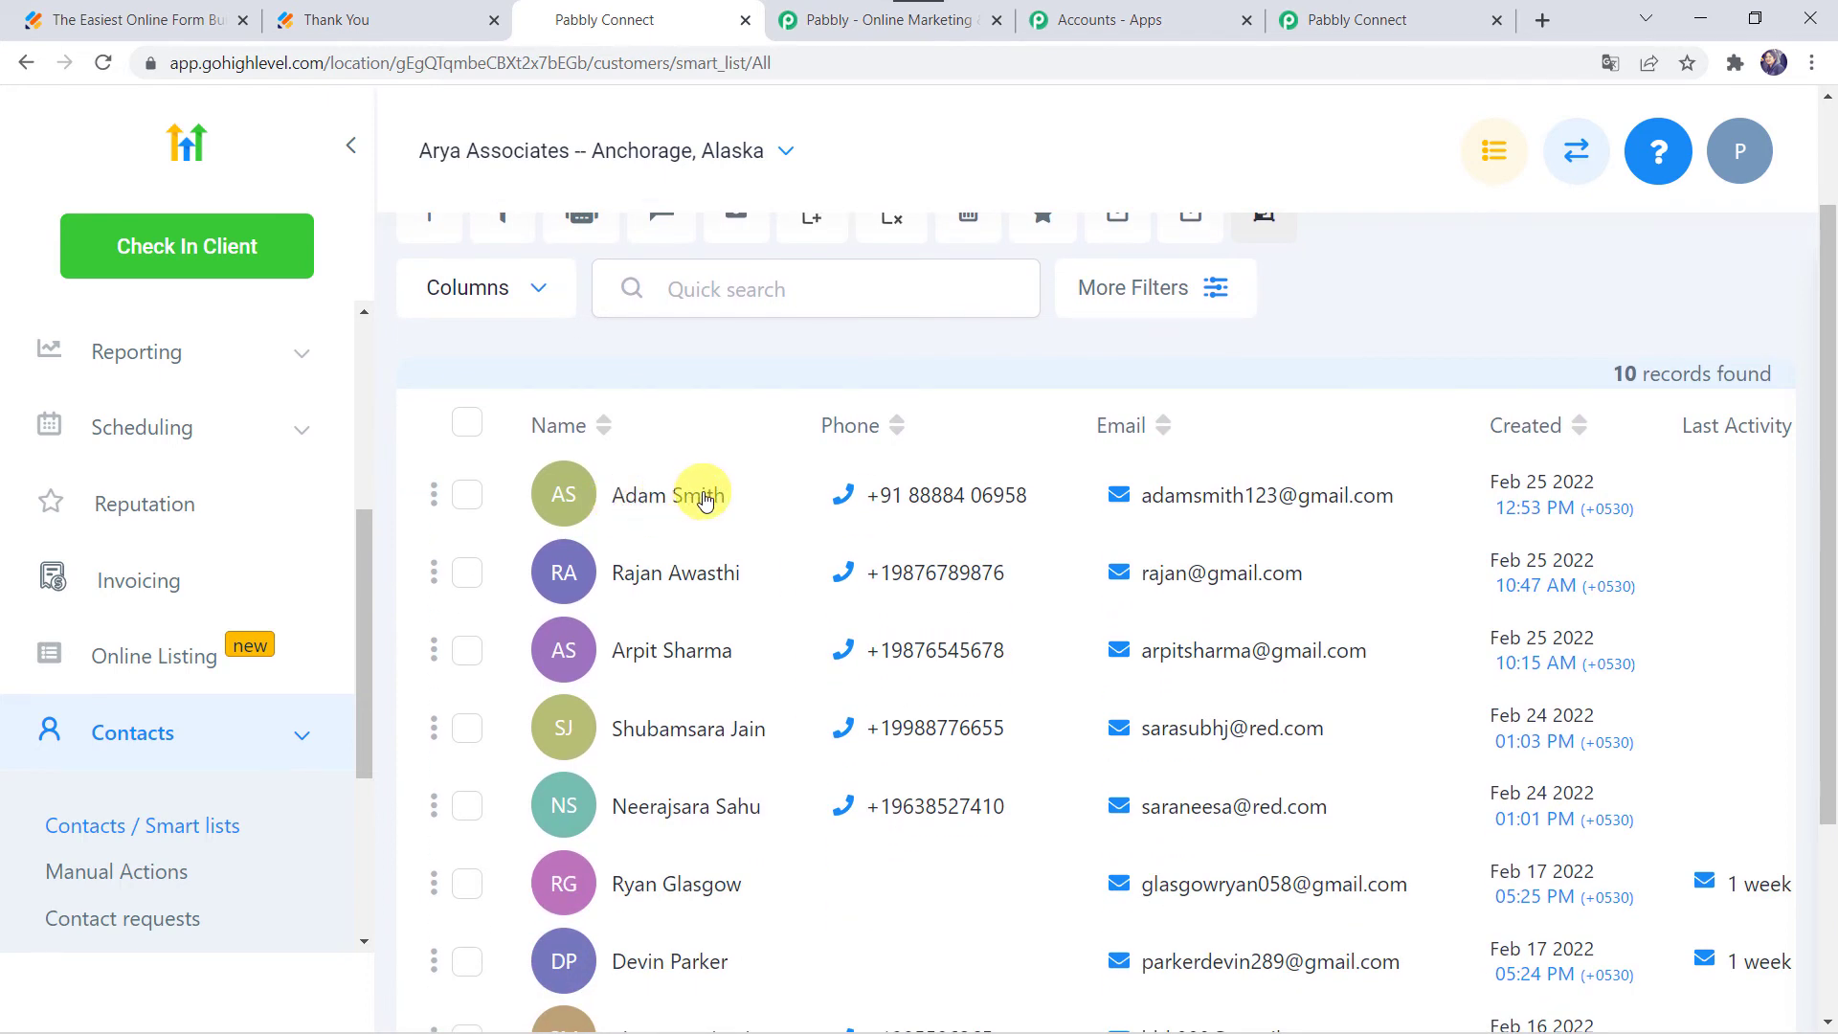
mouse_move(1175, 460)
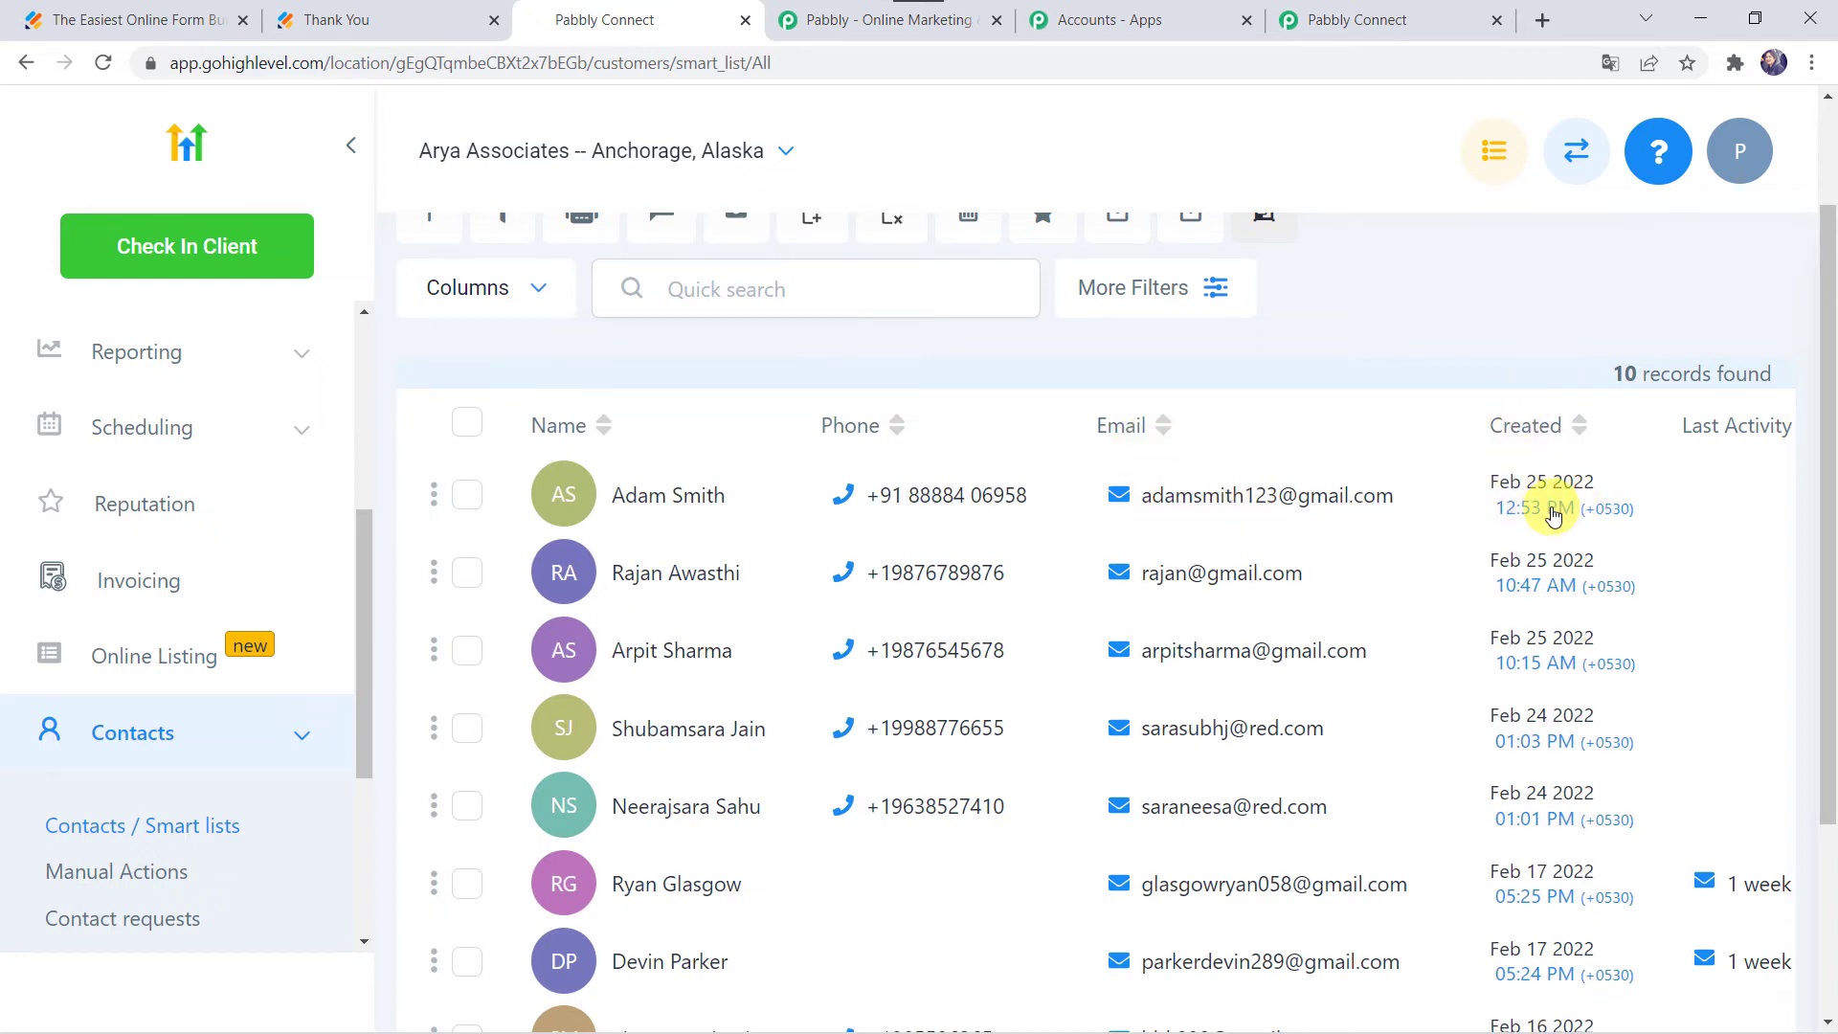
mouse_move(832, 504)
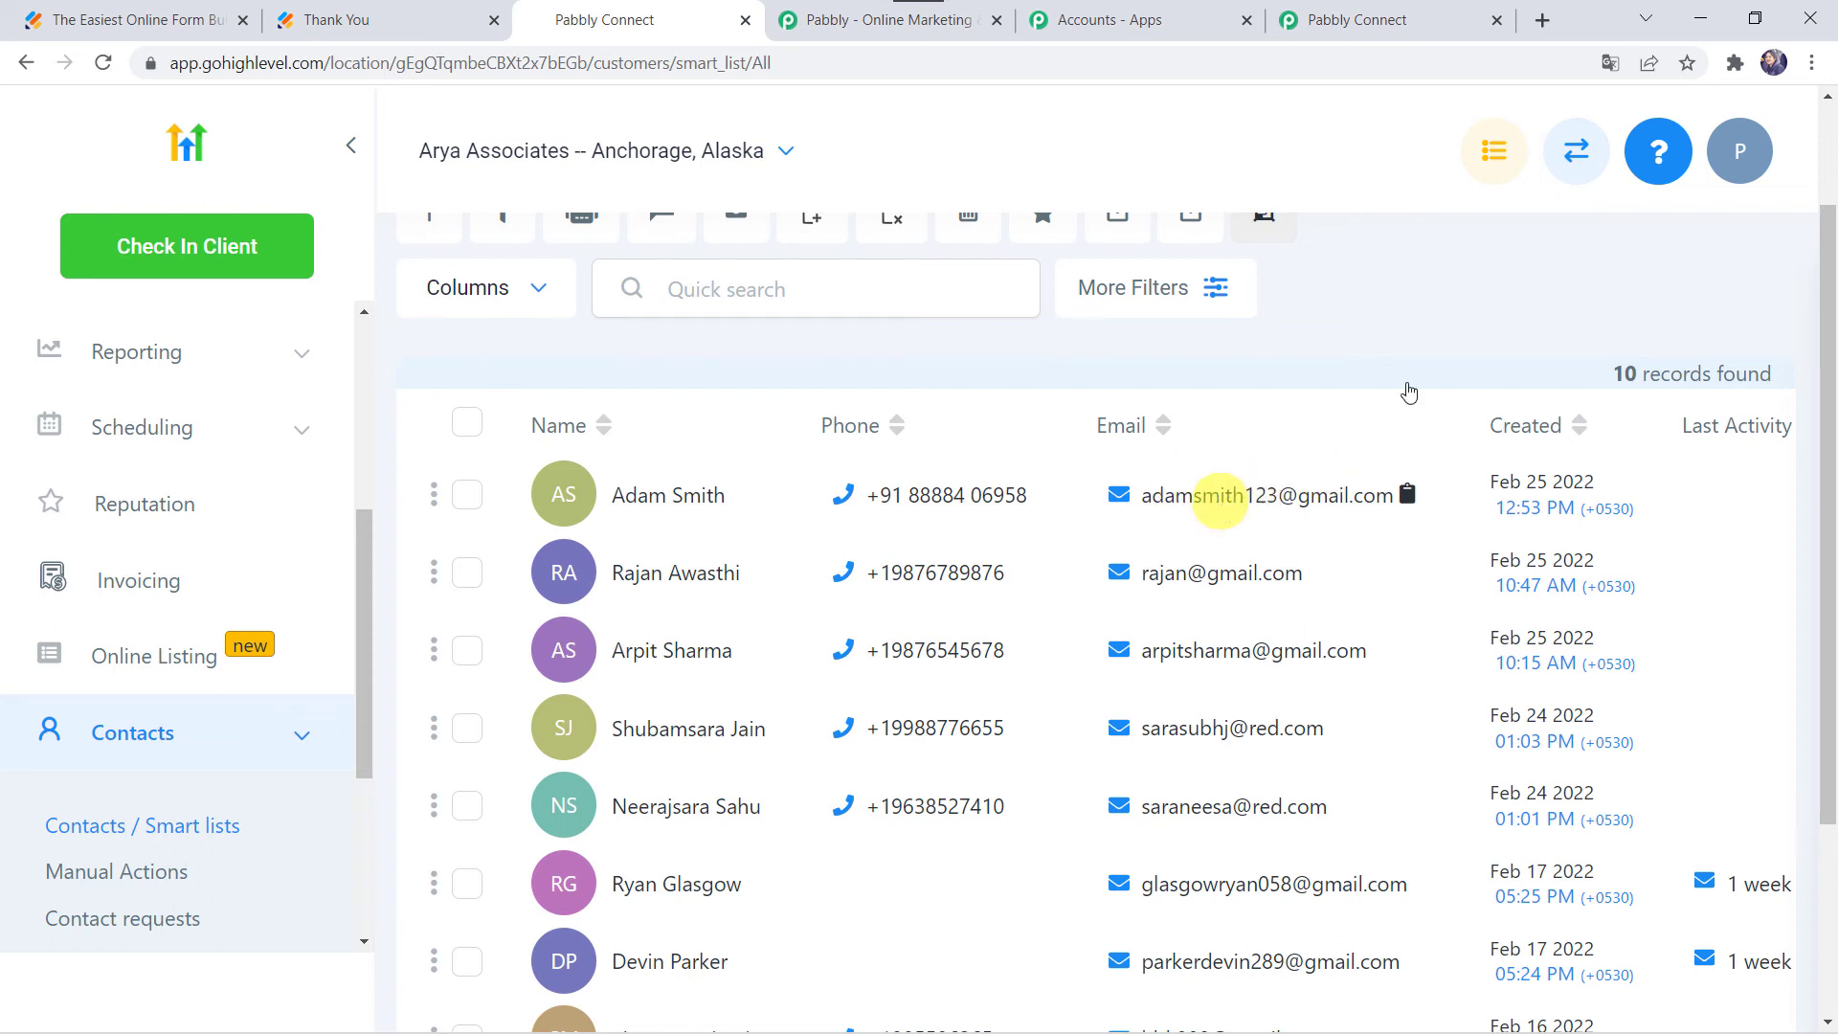
click(1379, 19)
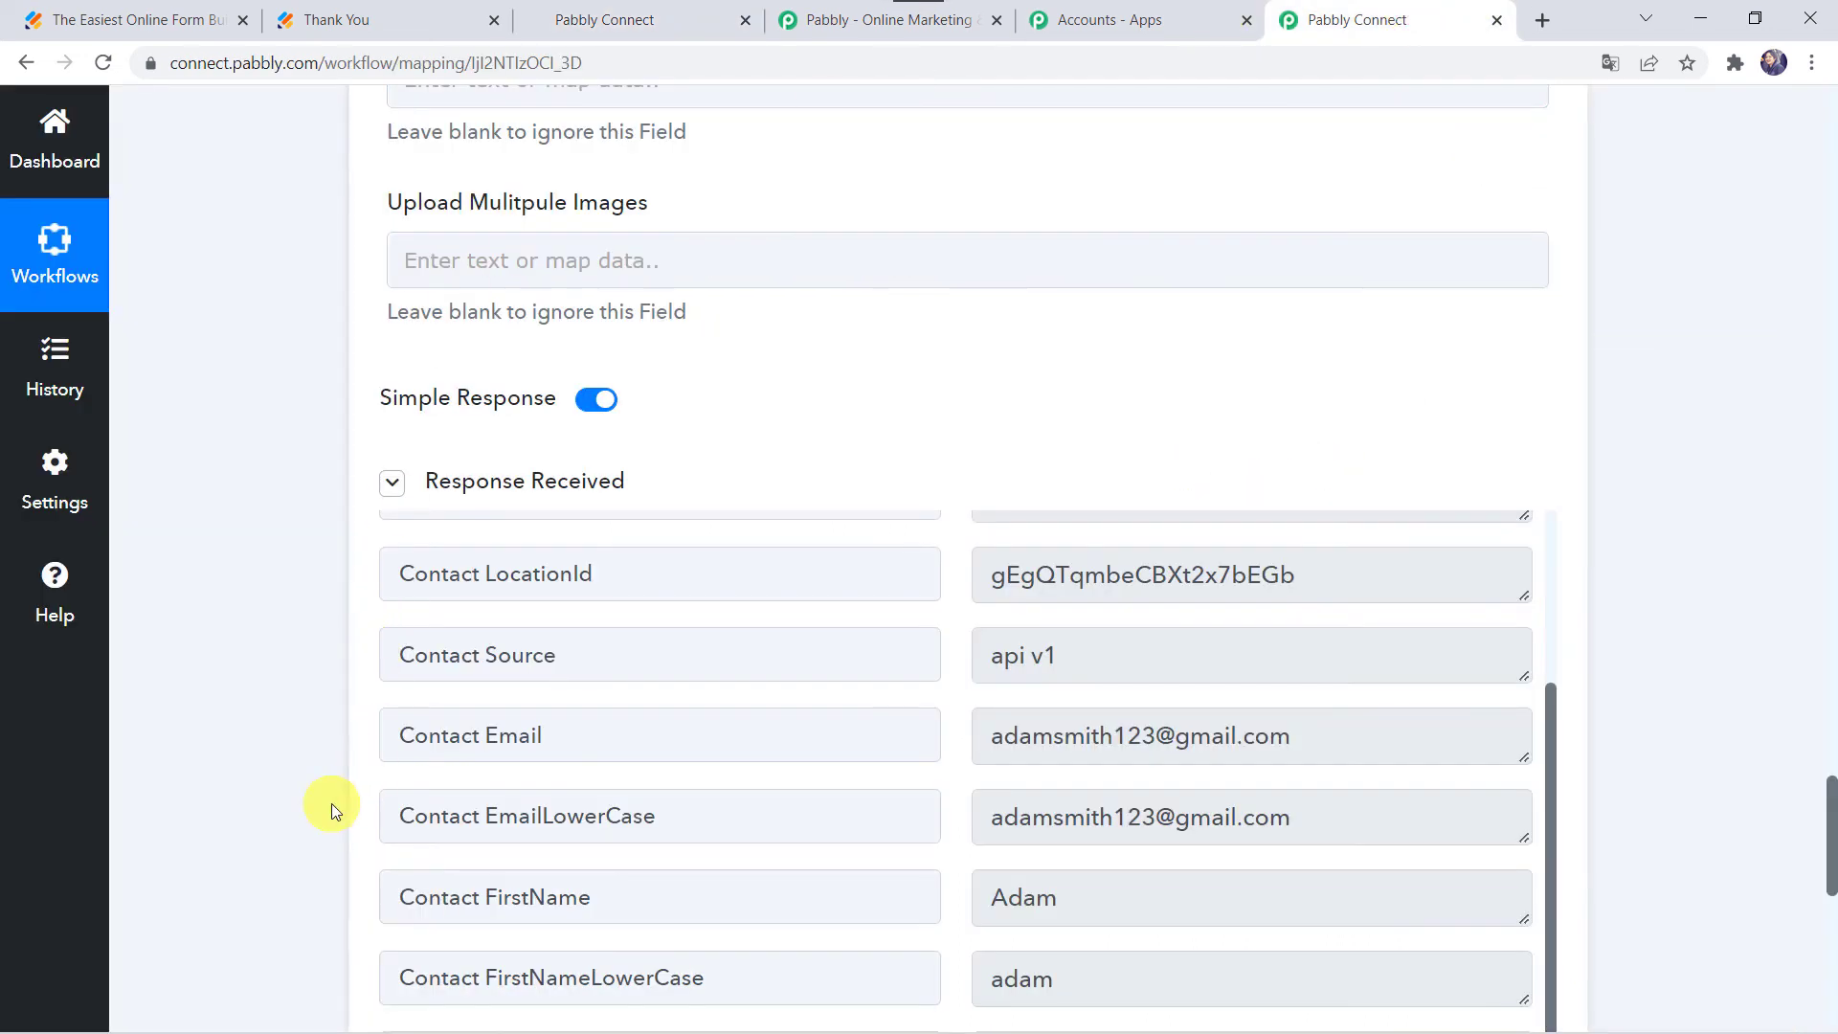
scroll(329, 809, down, 3)
Step: Save the Create Contact step and open the live Stock Market Conference form
click(756, 946)
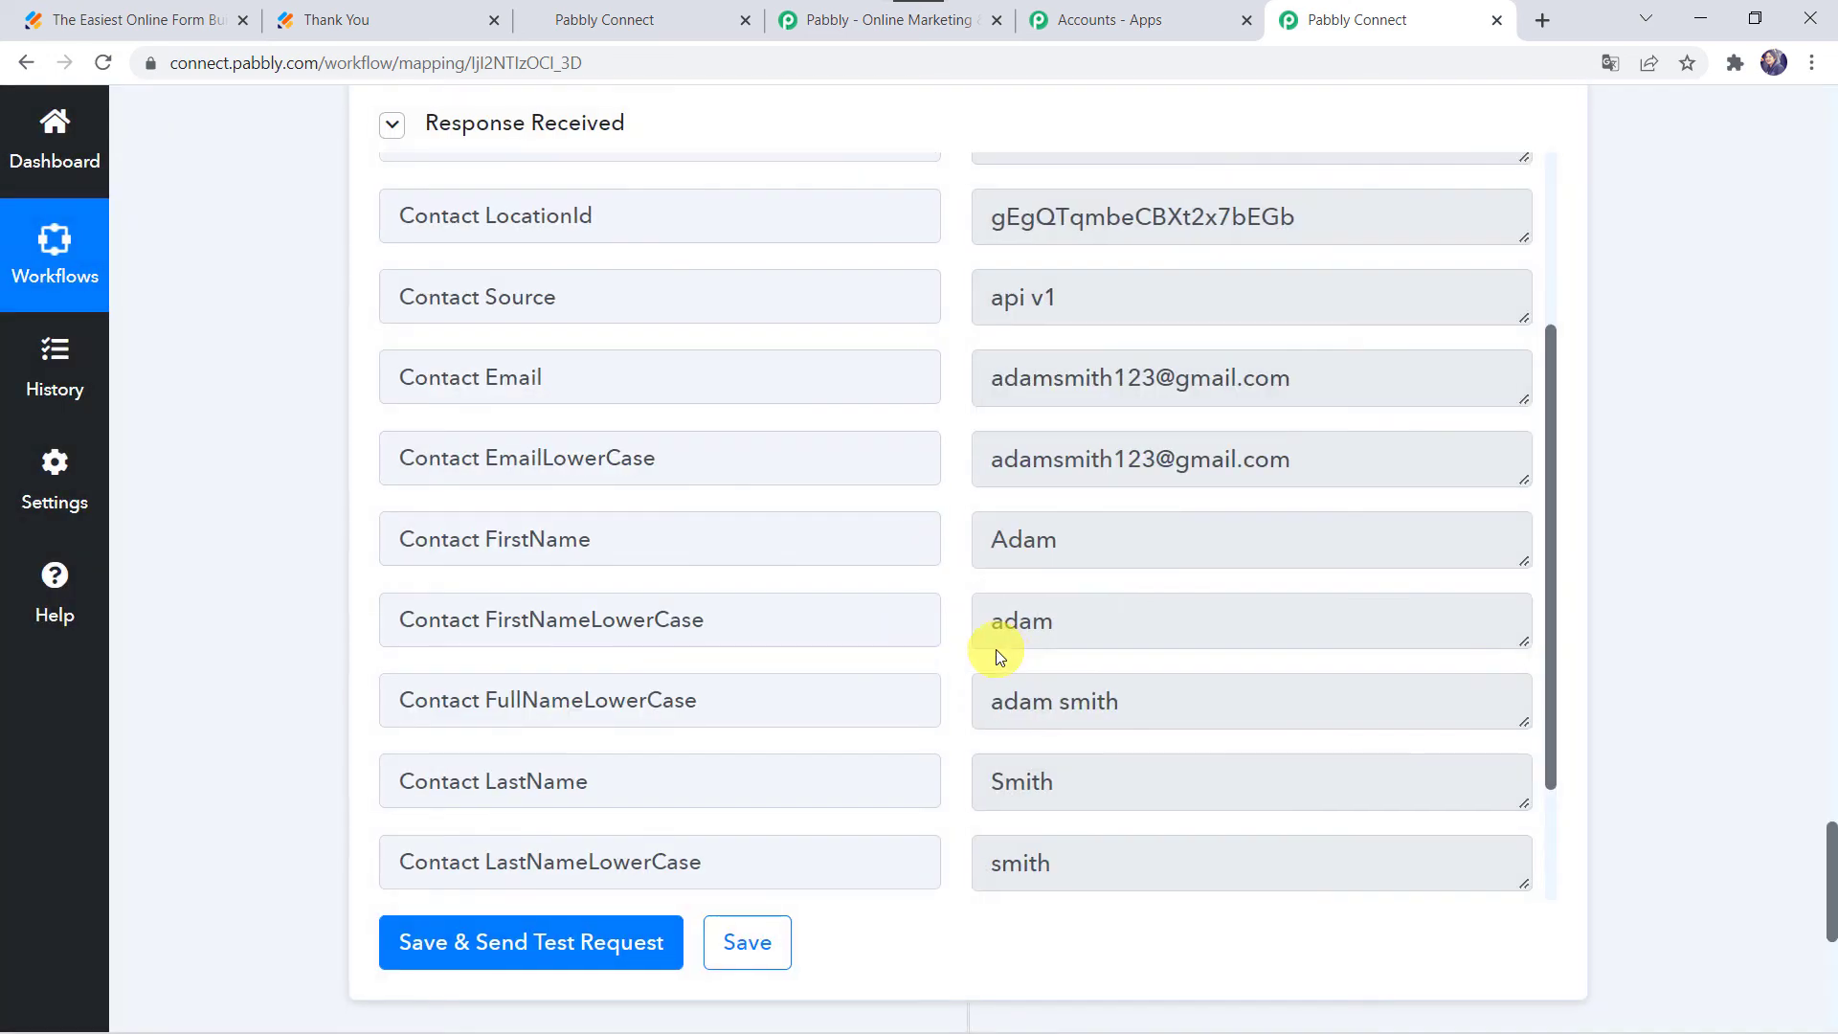
scroll(323, 484, up, 15)
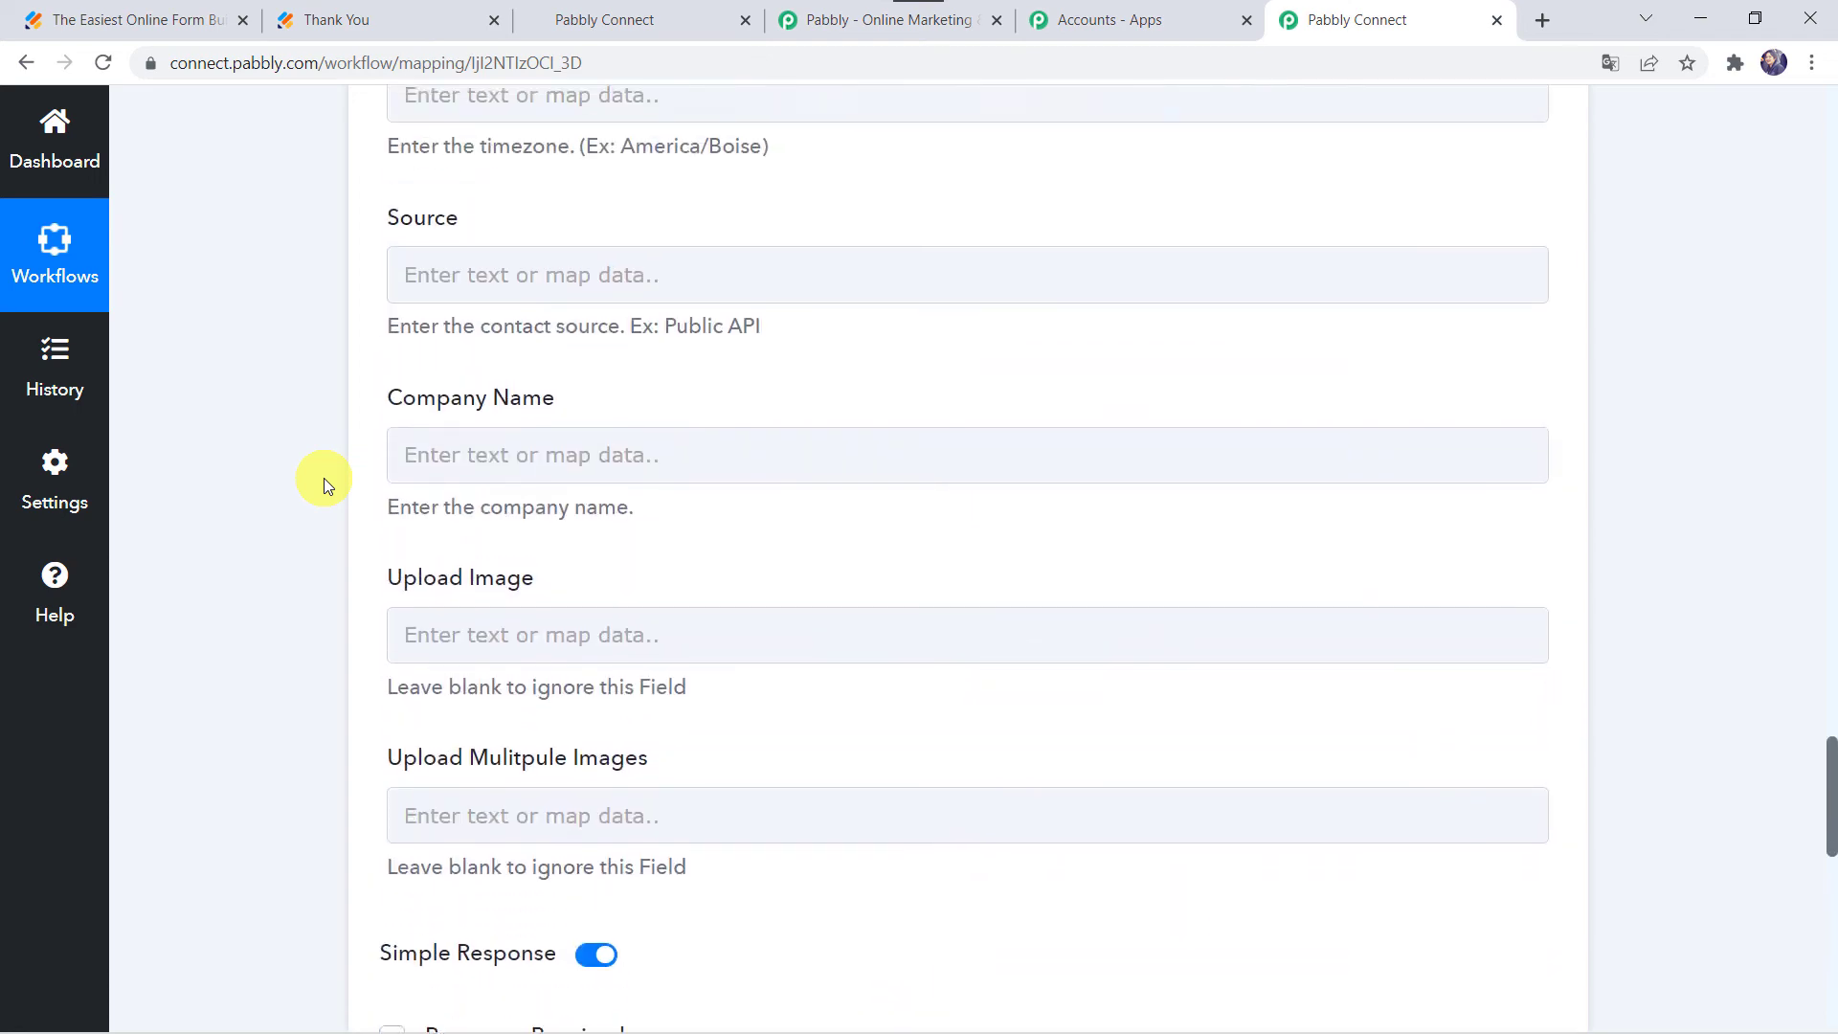
scroll(324, 485, down, 15)
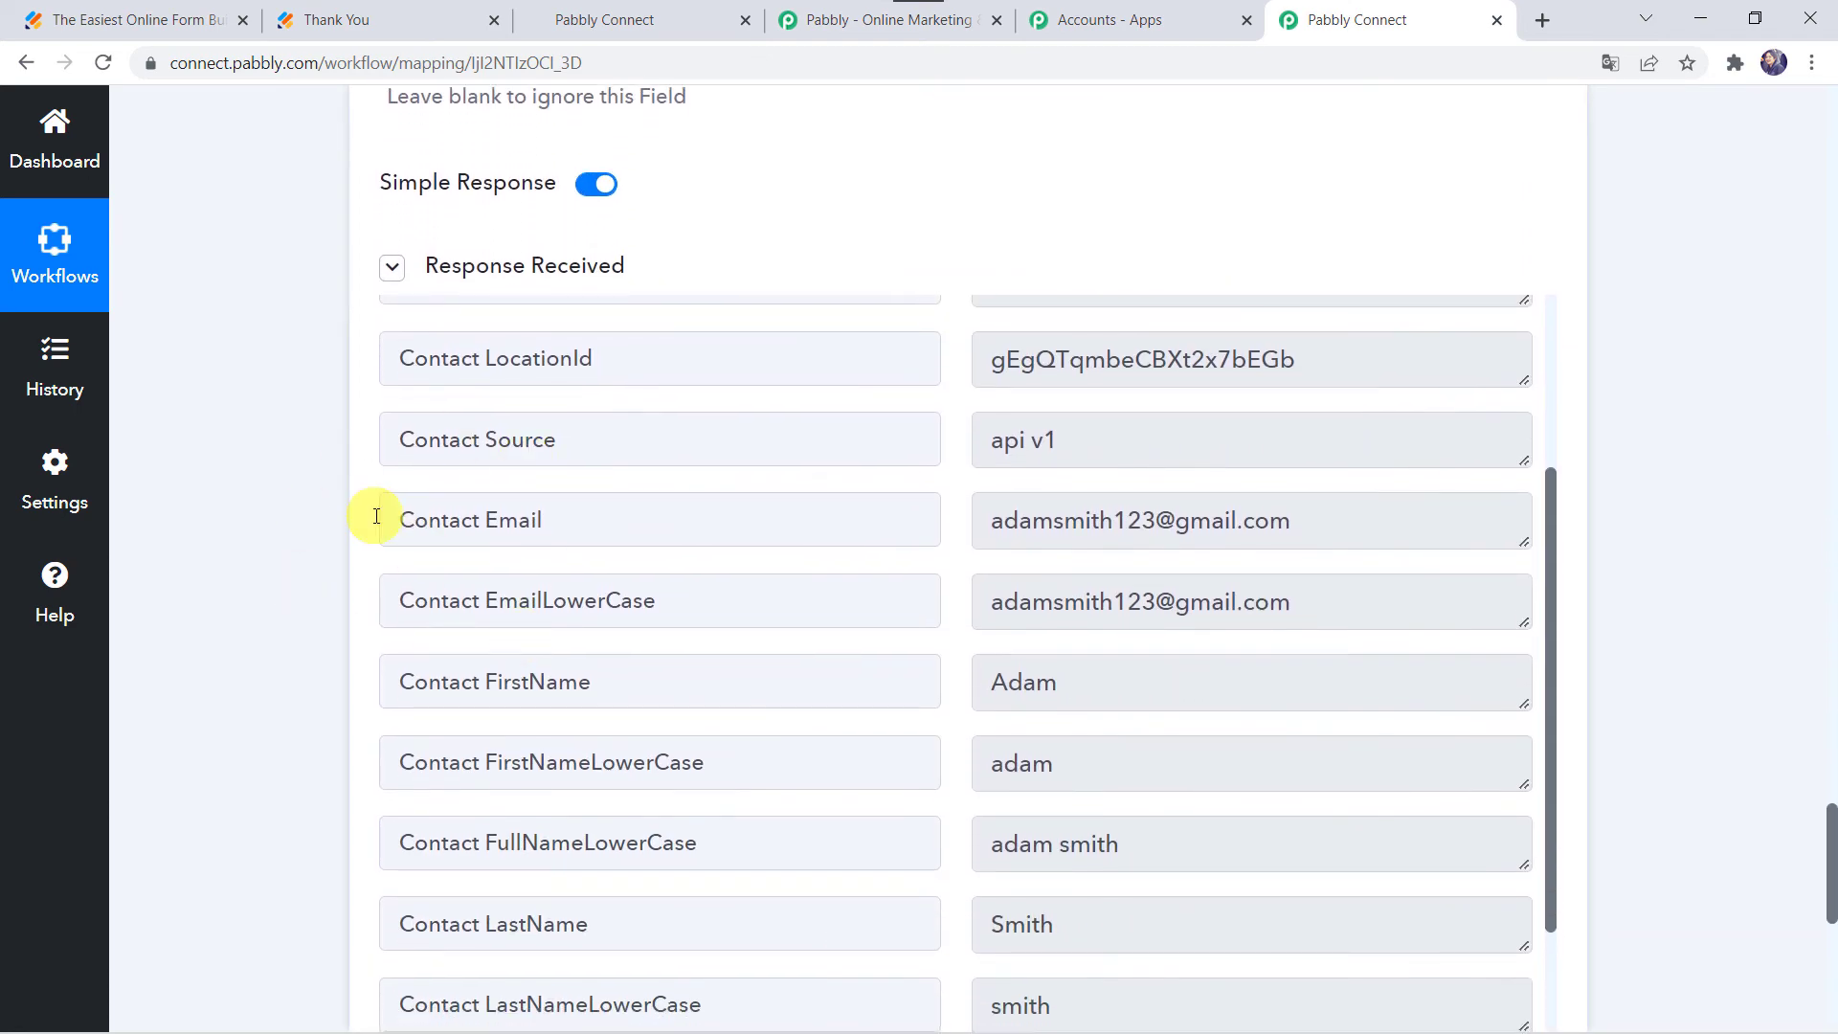
click(143, 19)
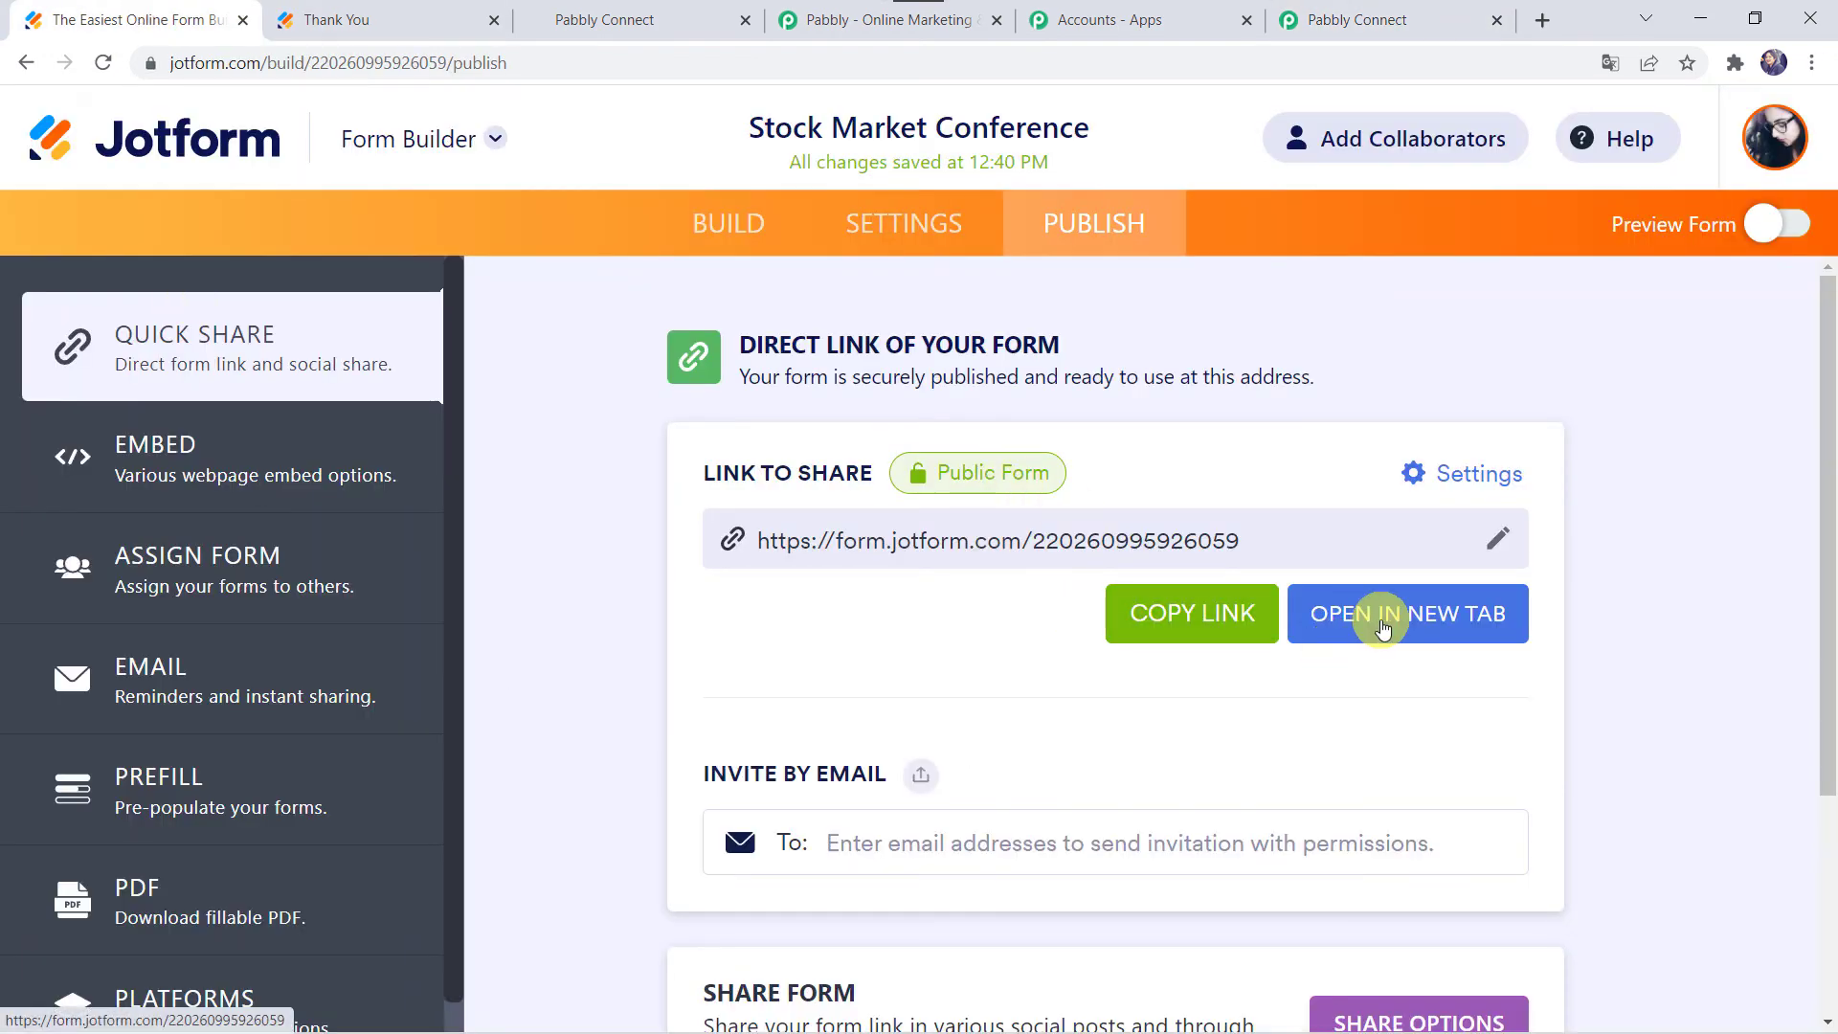
click(1382, 627)
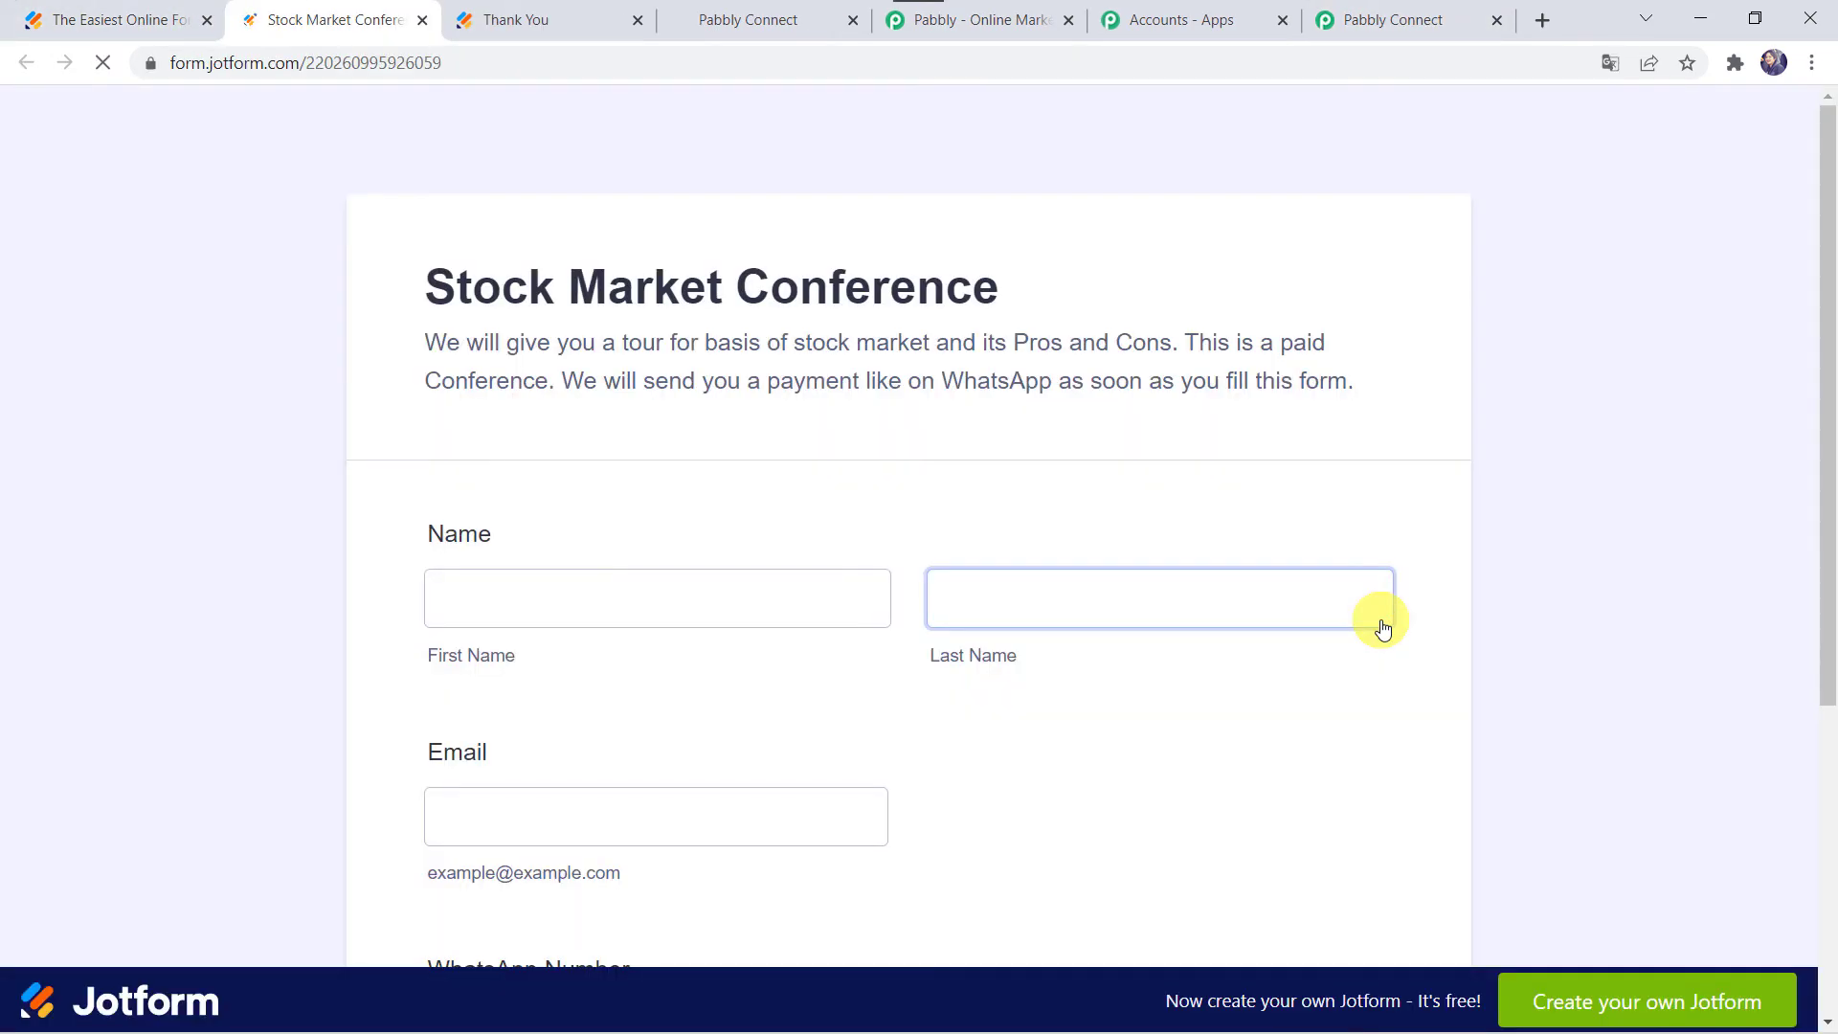
Step: Fill in the first and last name, an email address and WhatsApp number, then submit the form
scroll(857, 498, down, 2)
click(555, 375)
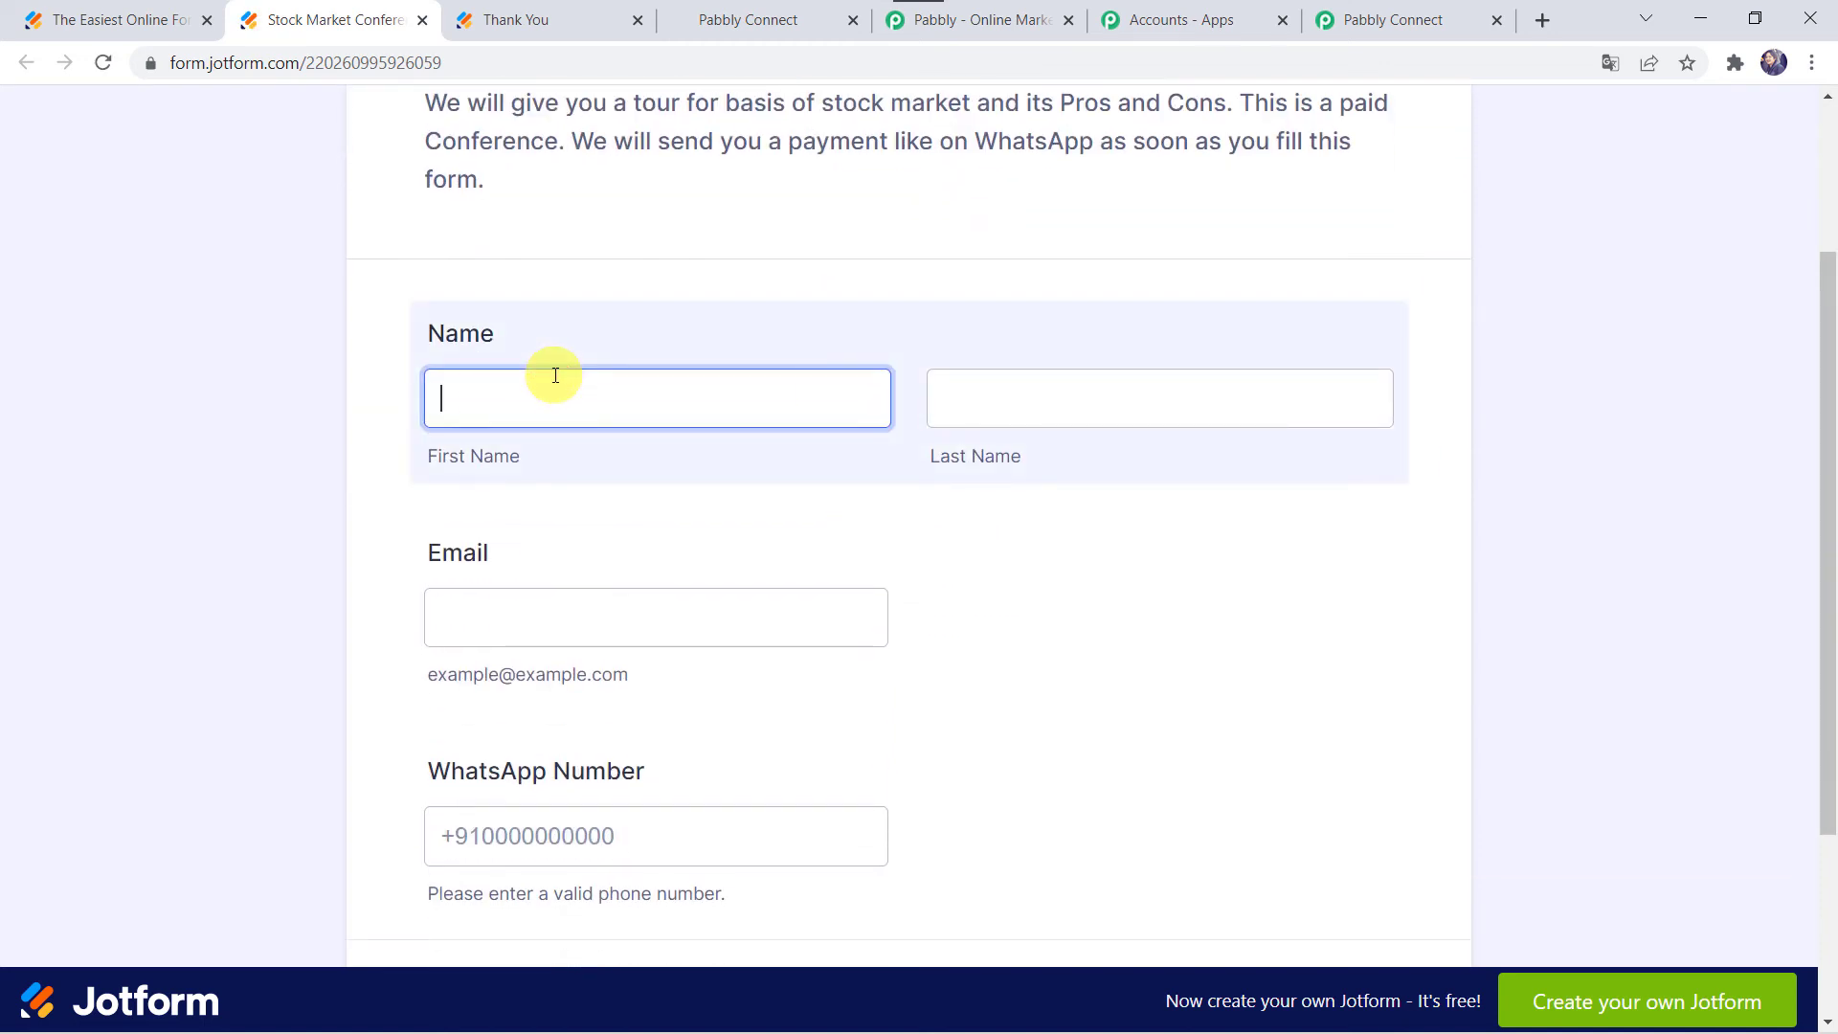
key(Tab)
text(A)
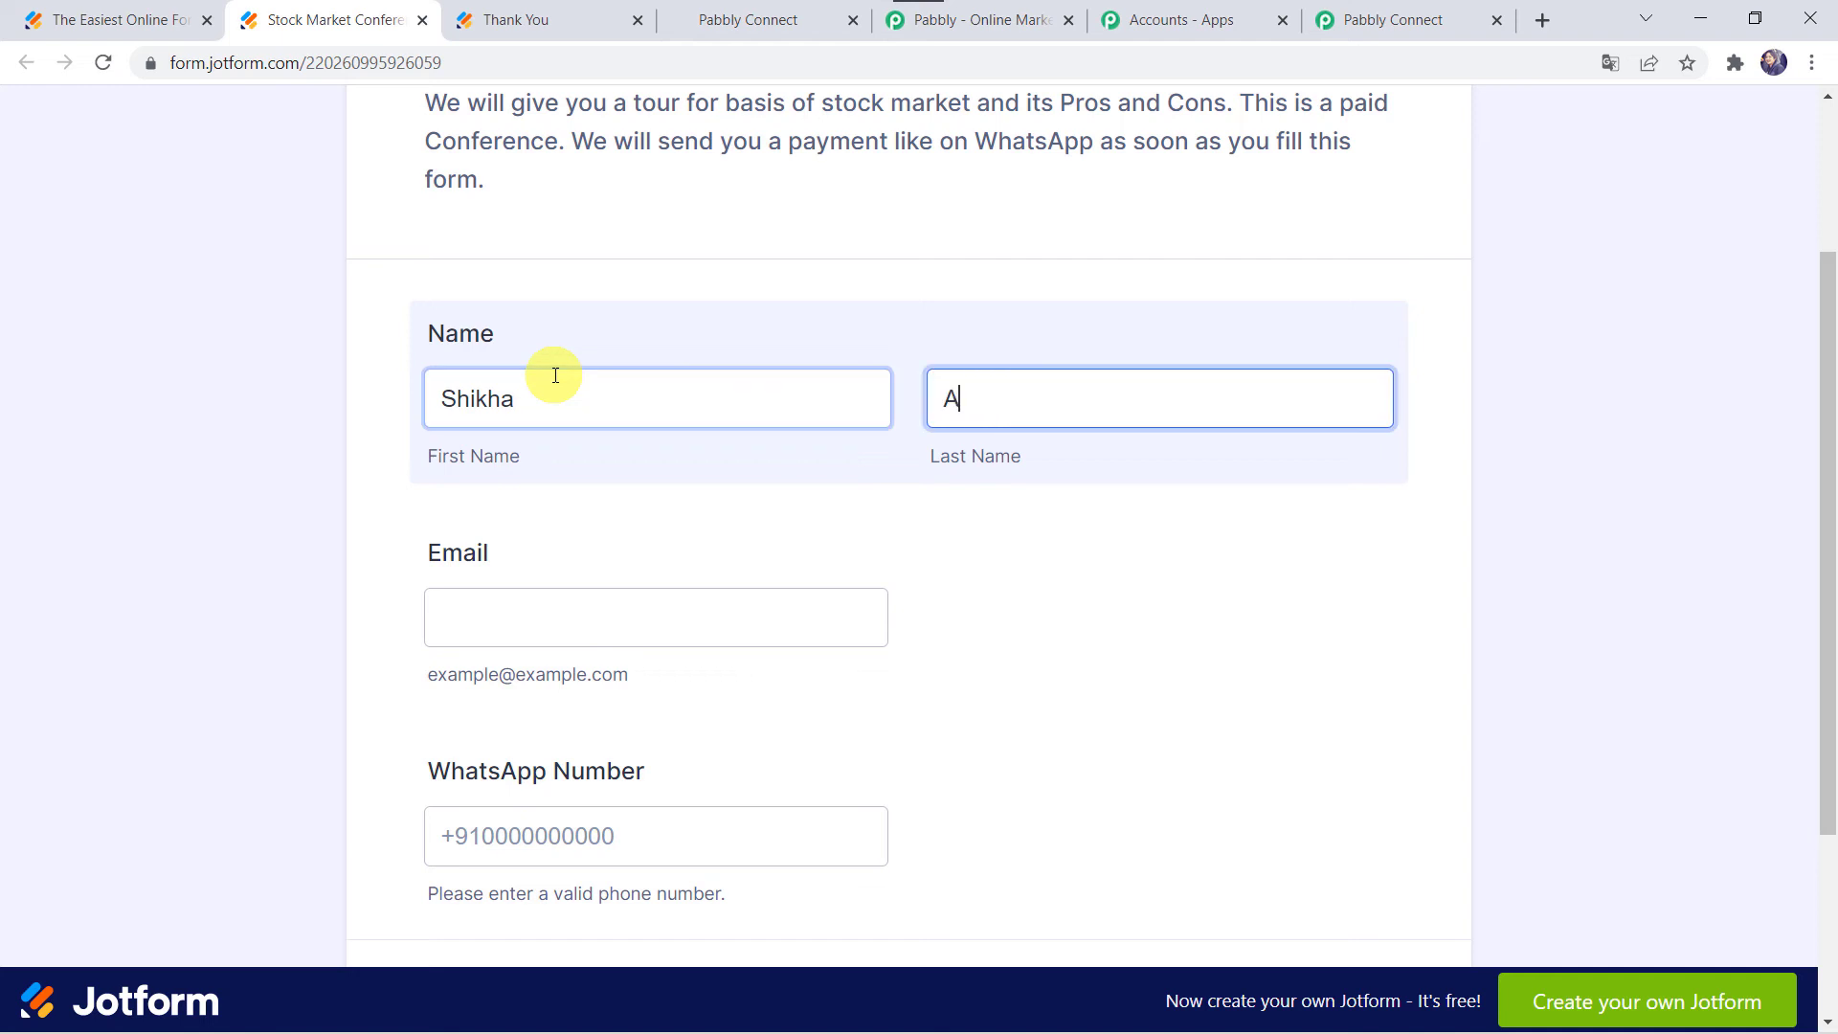
key(Tab)
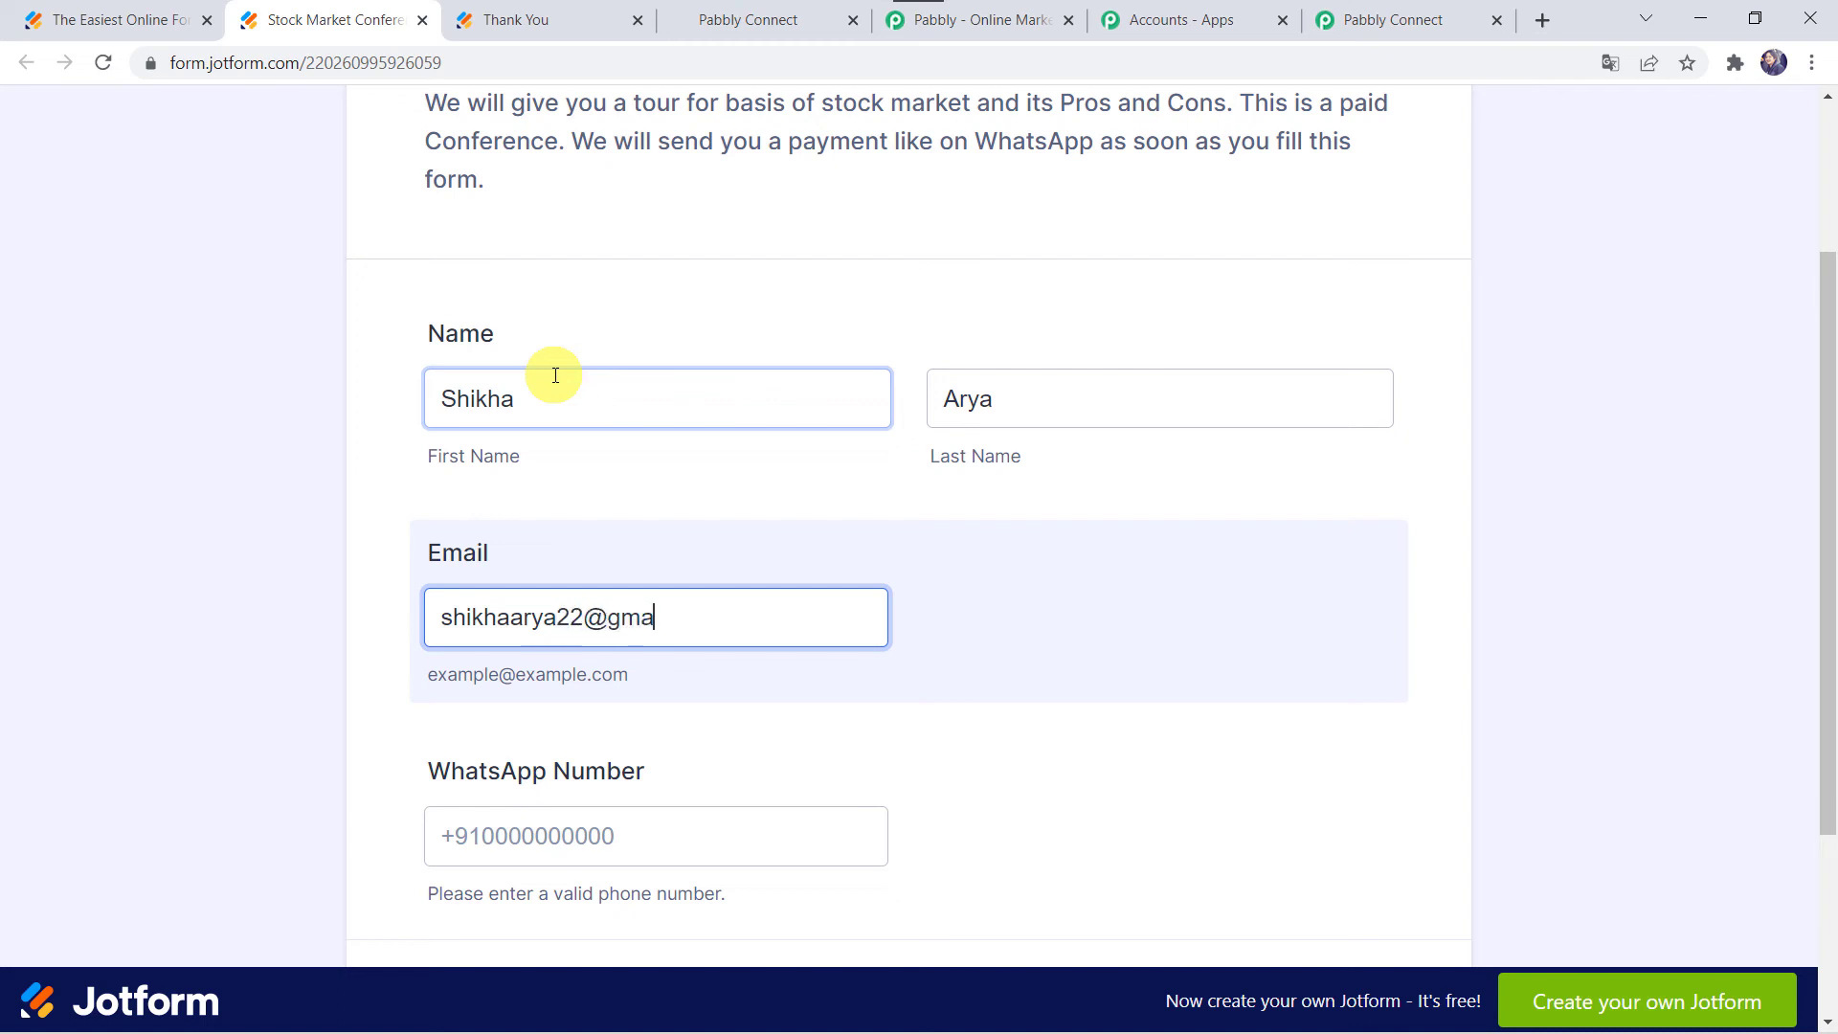
key(Tab)
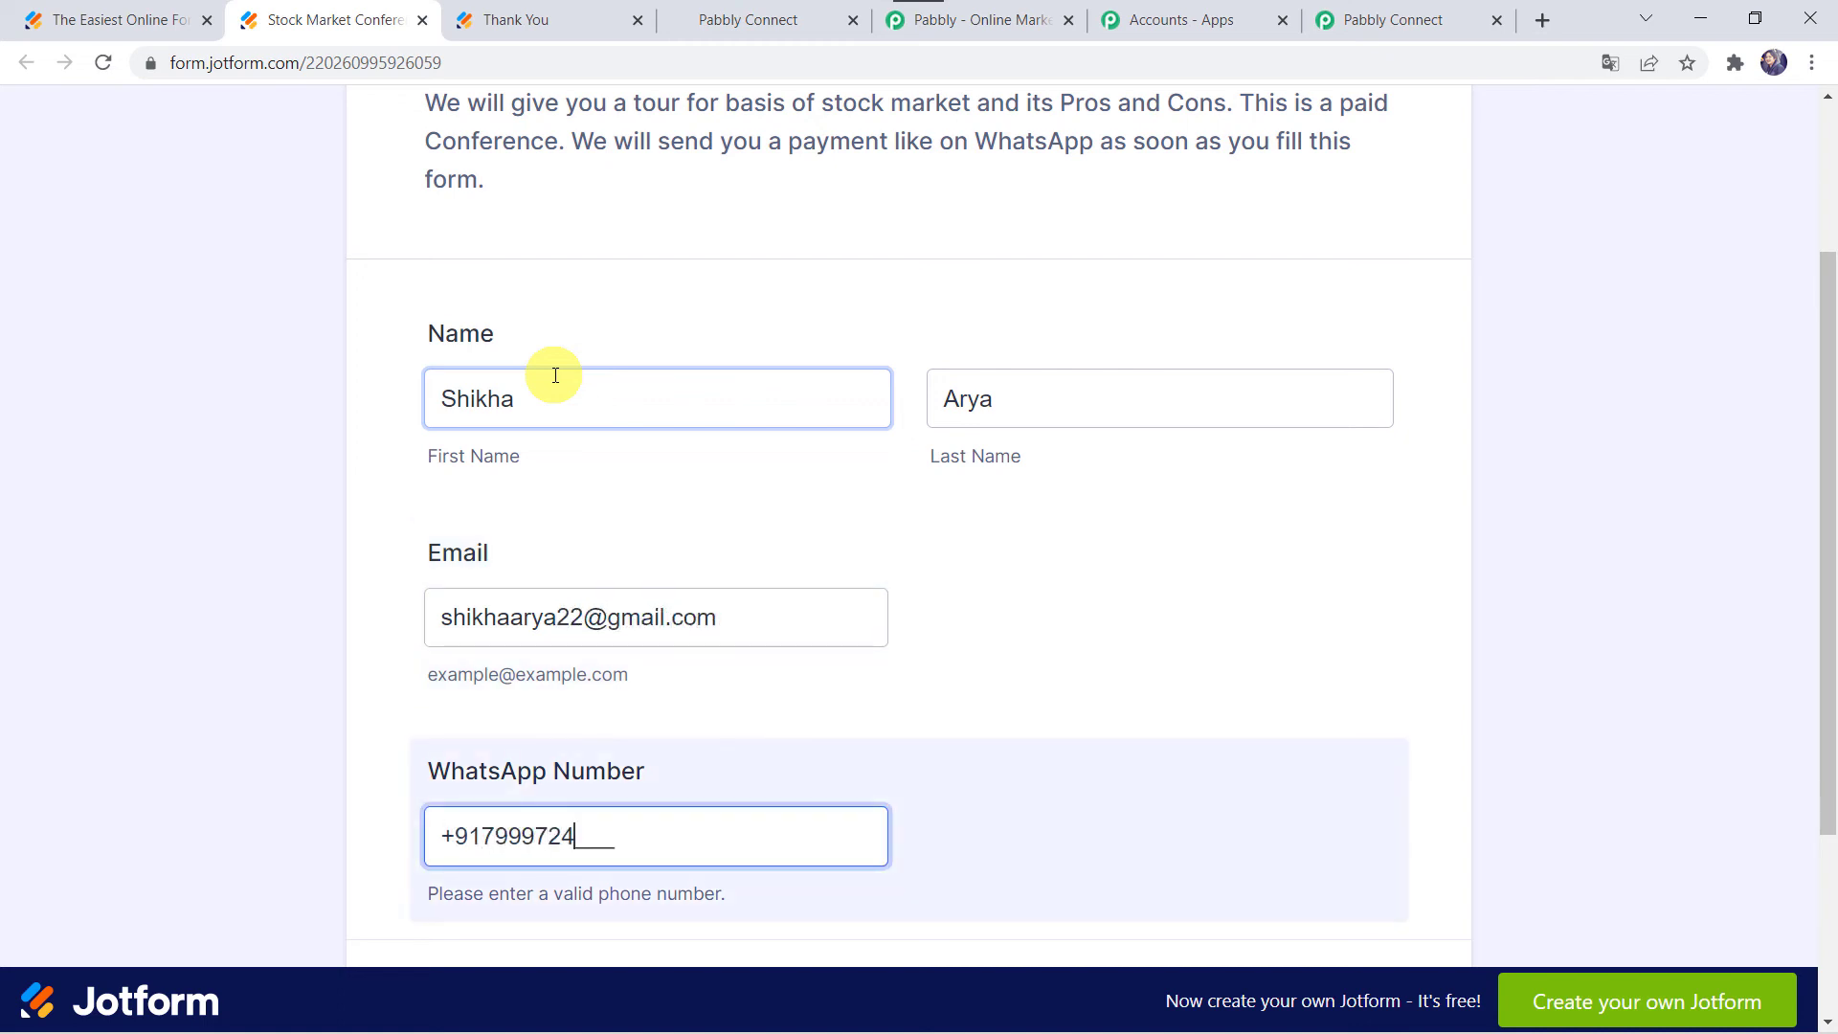
scroll(555, 374, down, 3)
click(899, 766)
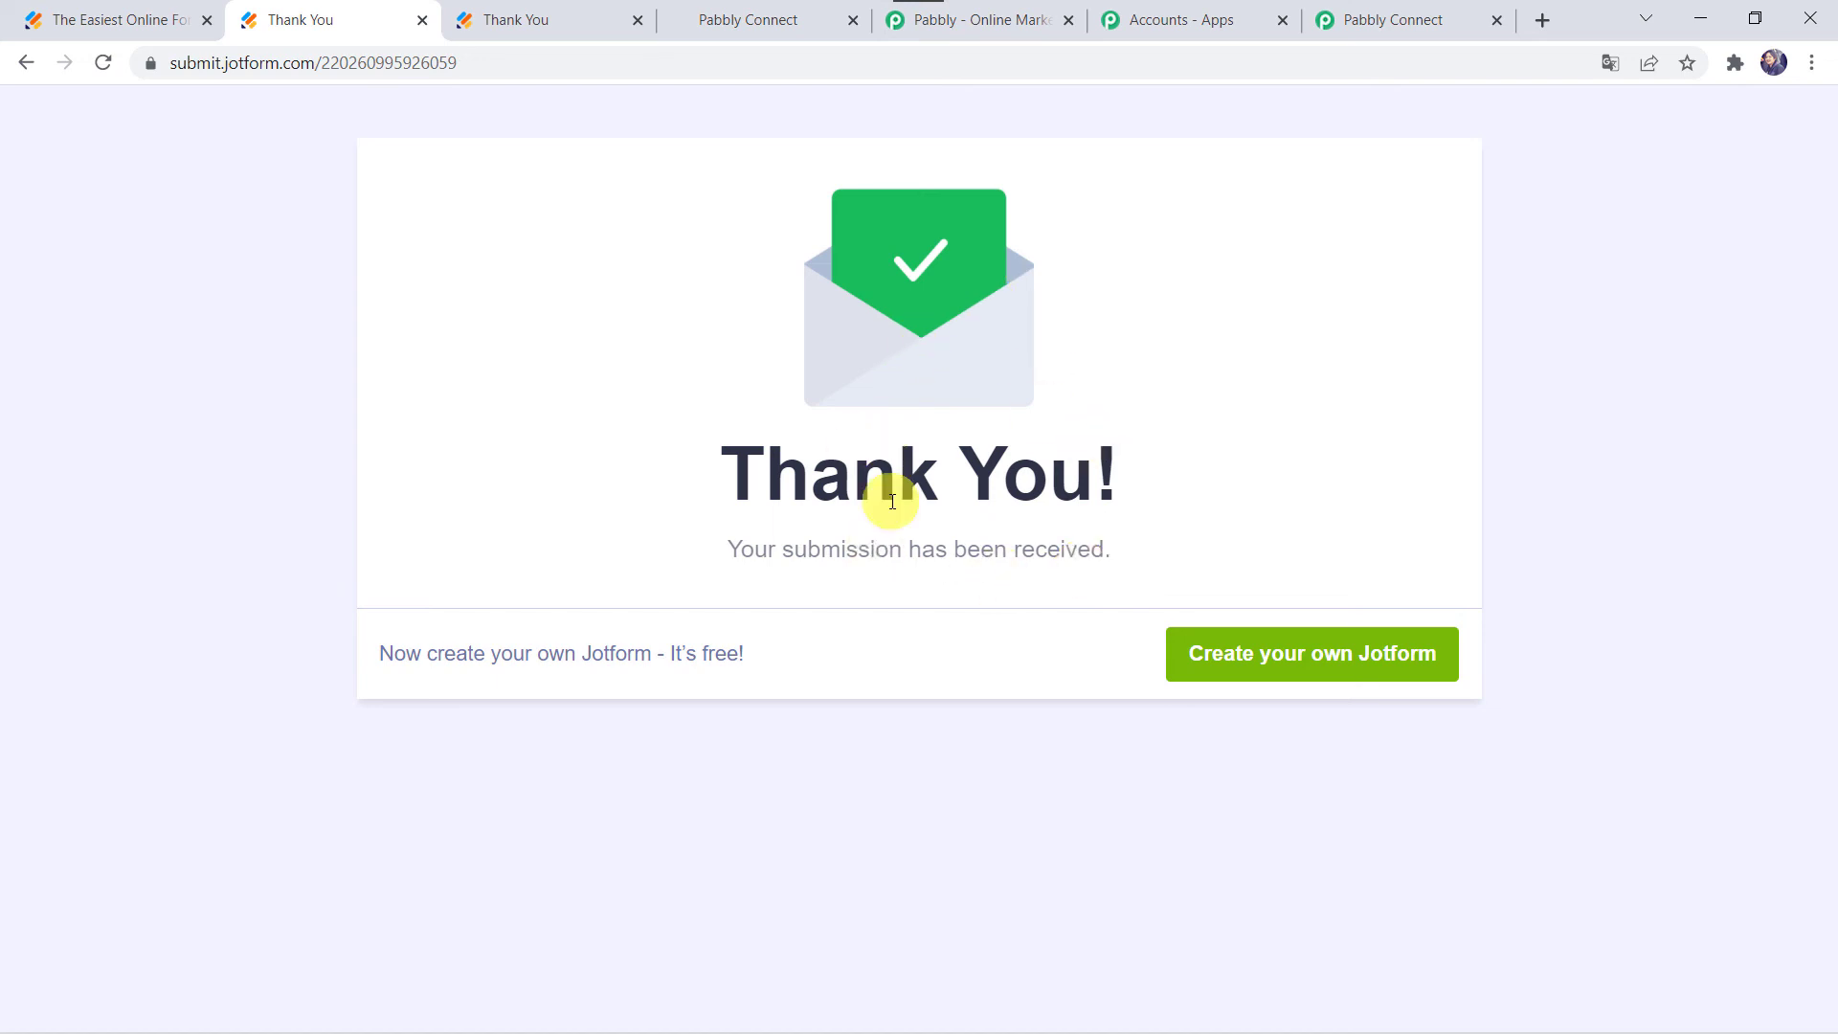
click(742, 21)
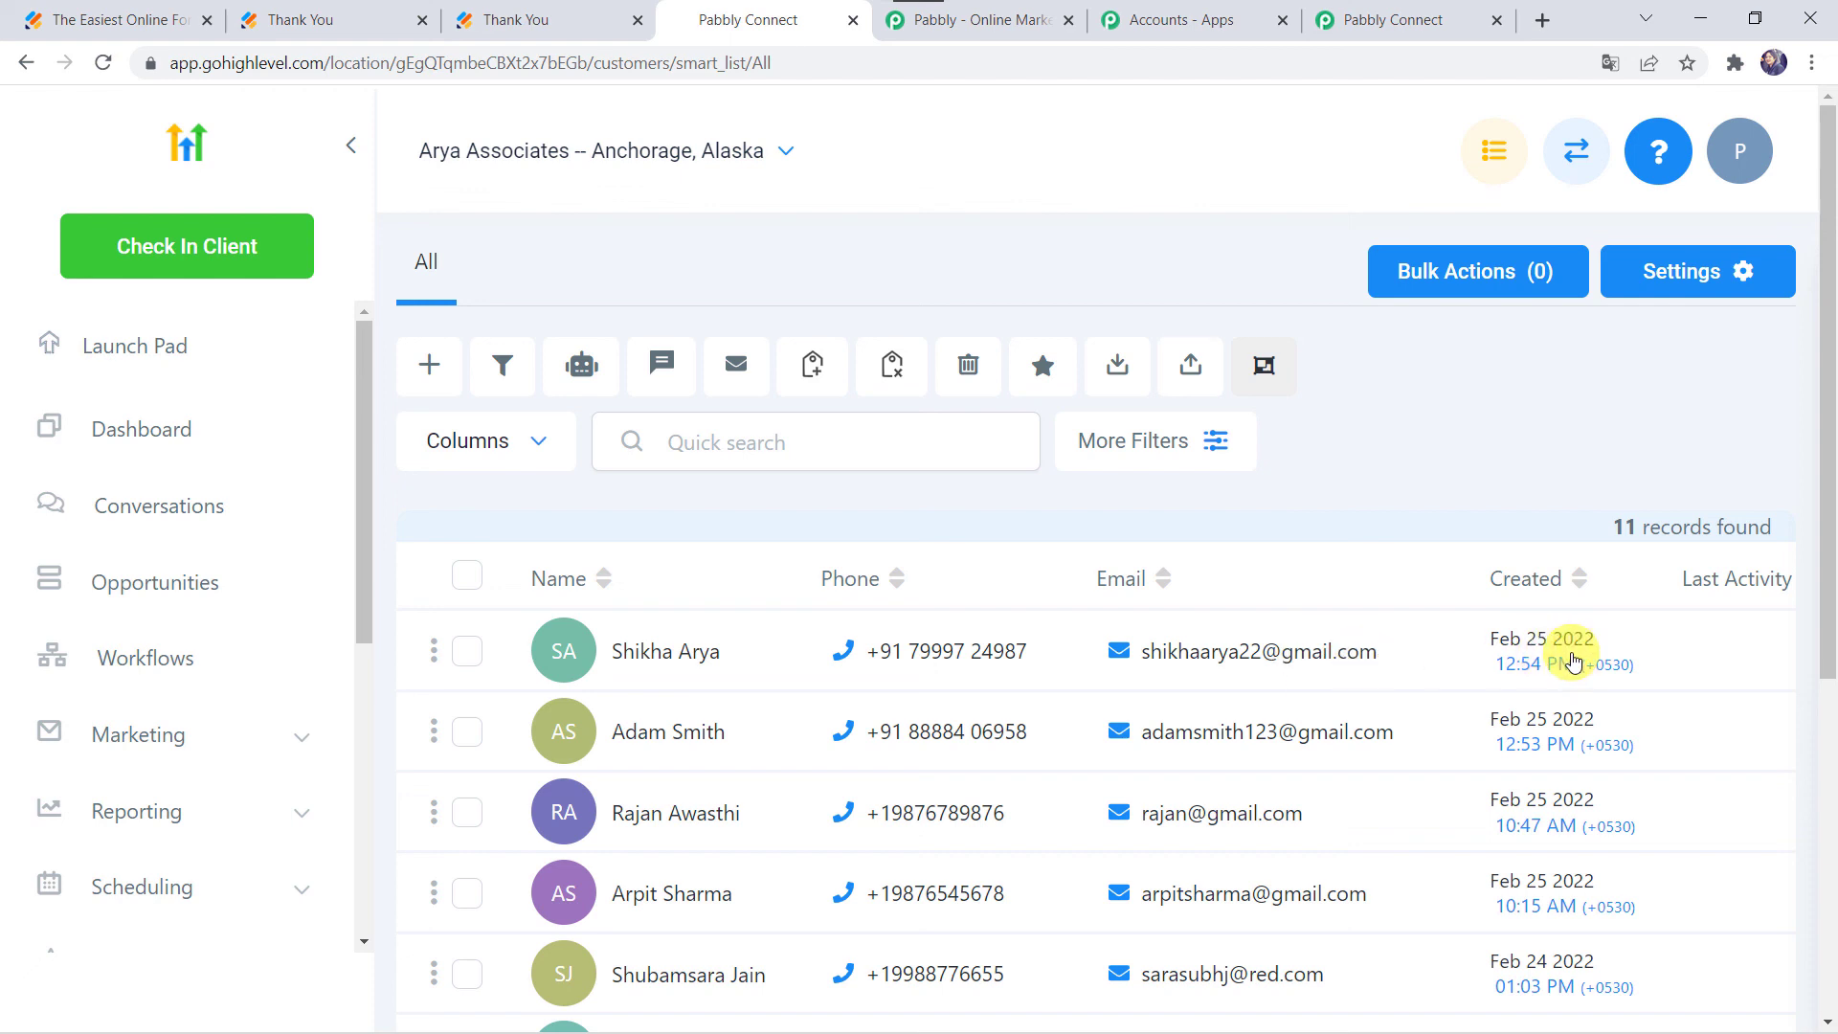
Step: Return to the Pabbly Connect workflow showing the HighLevel Create Contact mapping
click(1382, 31)
scroll(267, 302, up, 20)
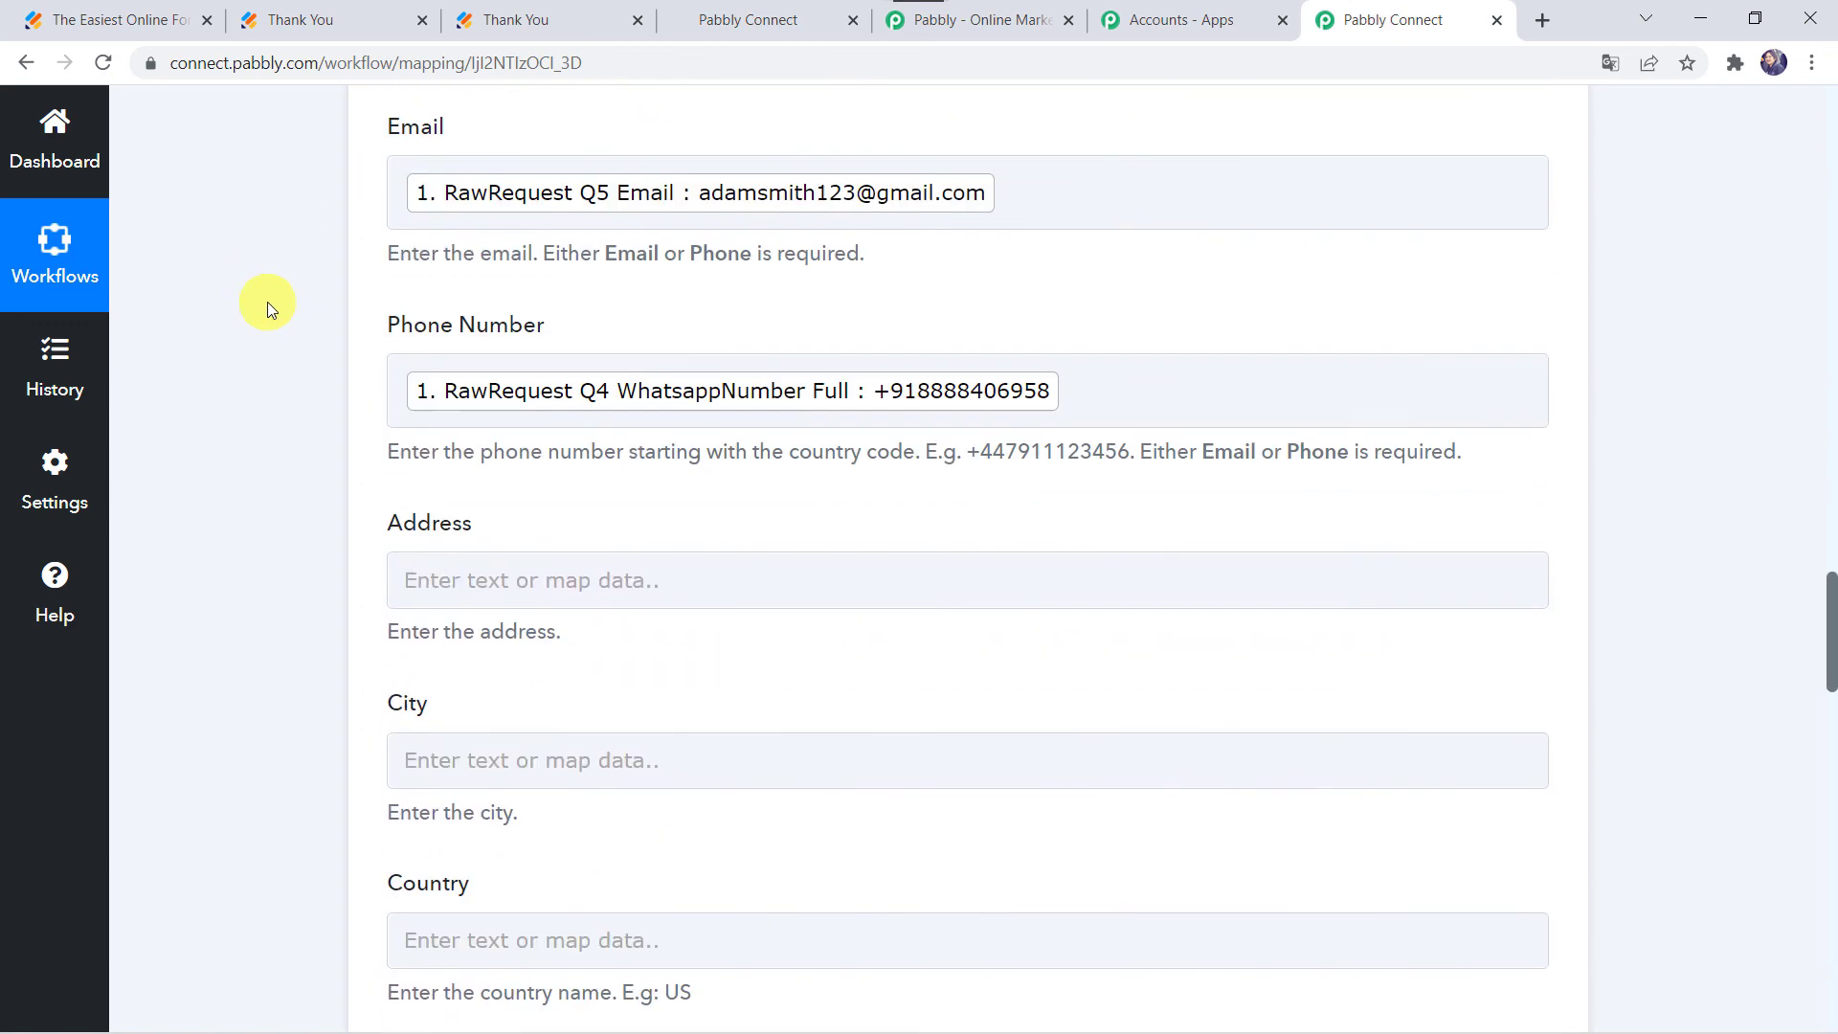
Step: Collapse the HighLevel Create Contact action and the JotForm New Response trigger cards
scroll(267, 301, up, 4)
click(734, 406)
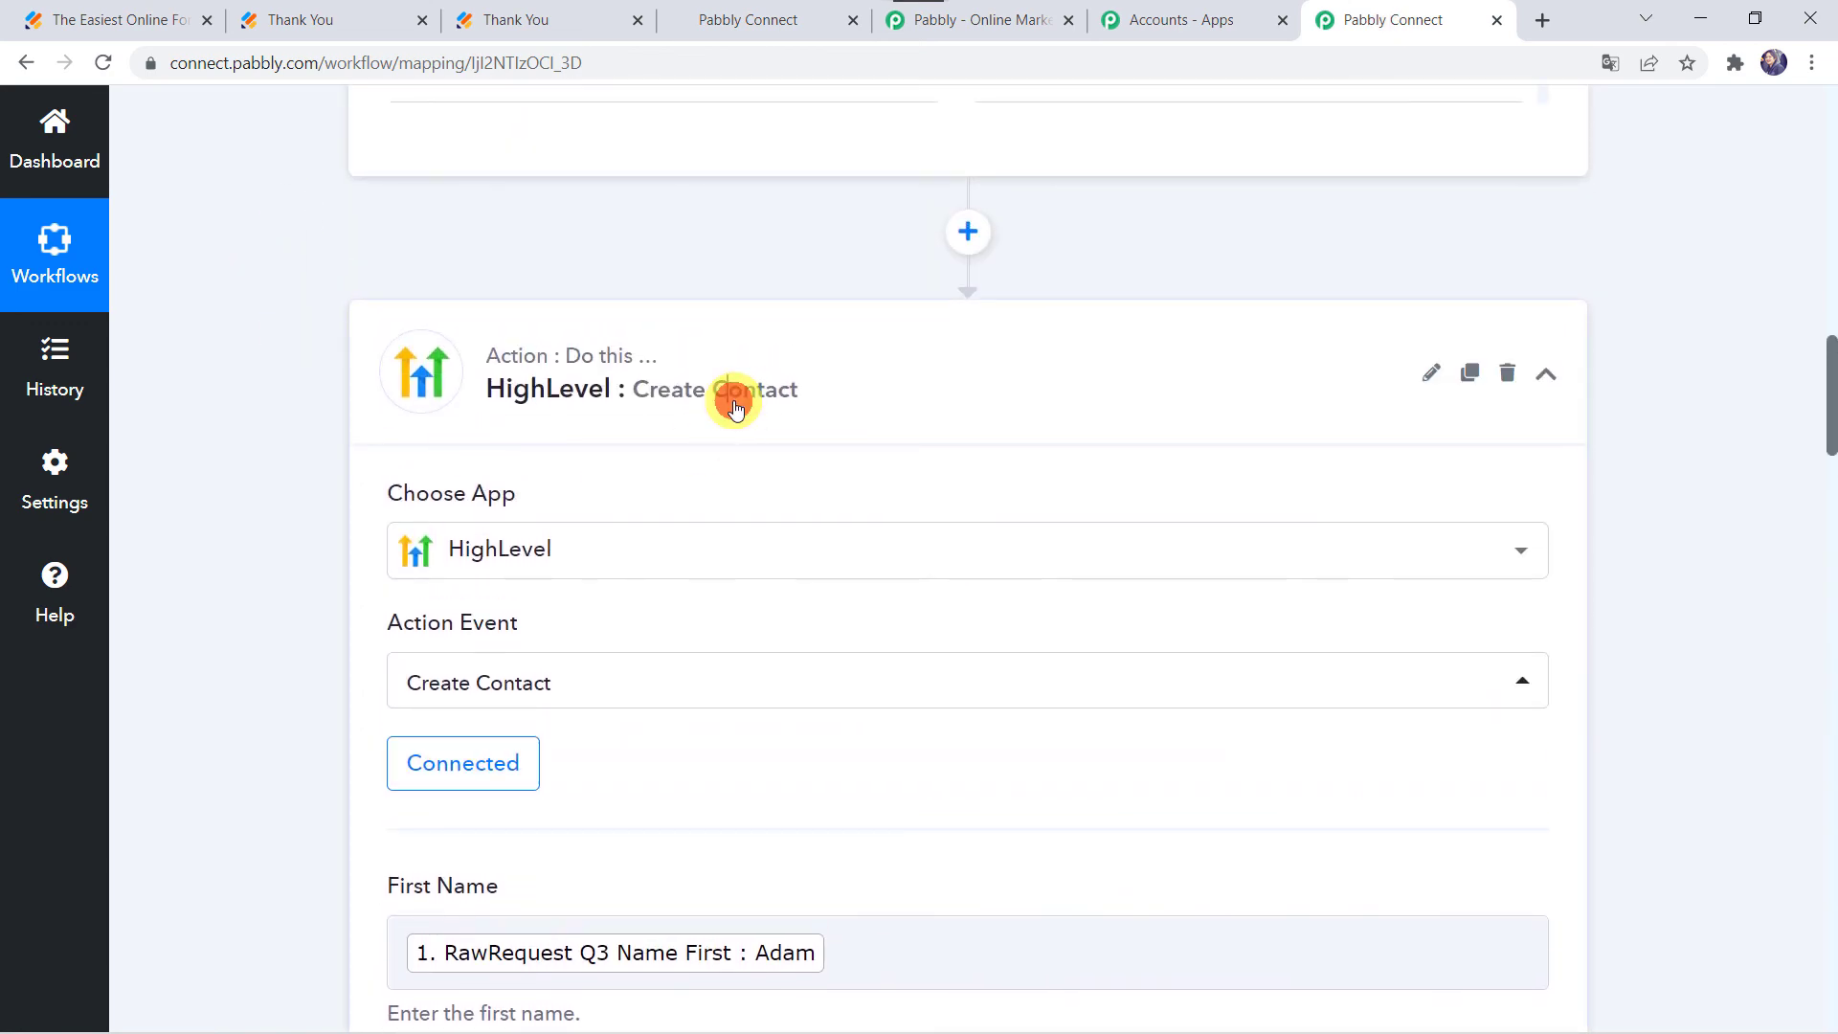
scroll(733, 406, up, 10)
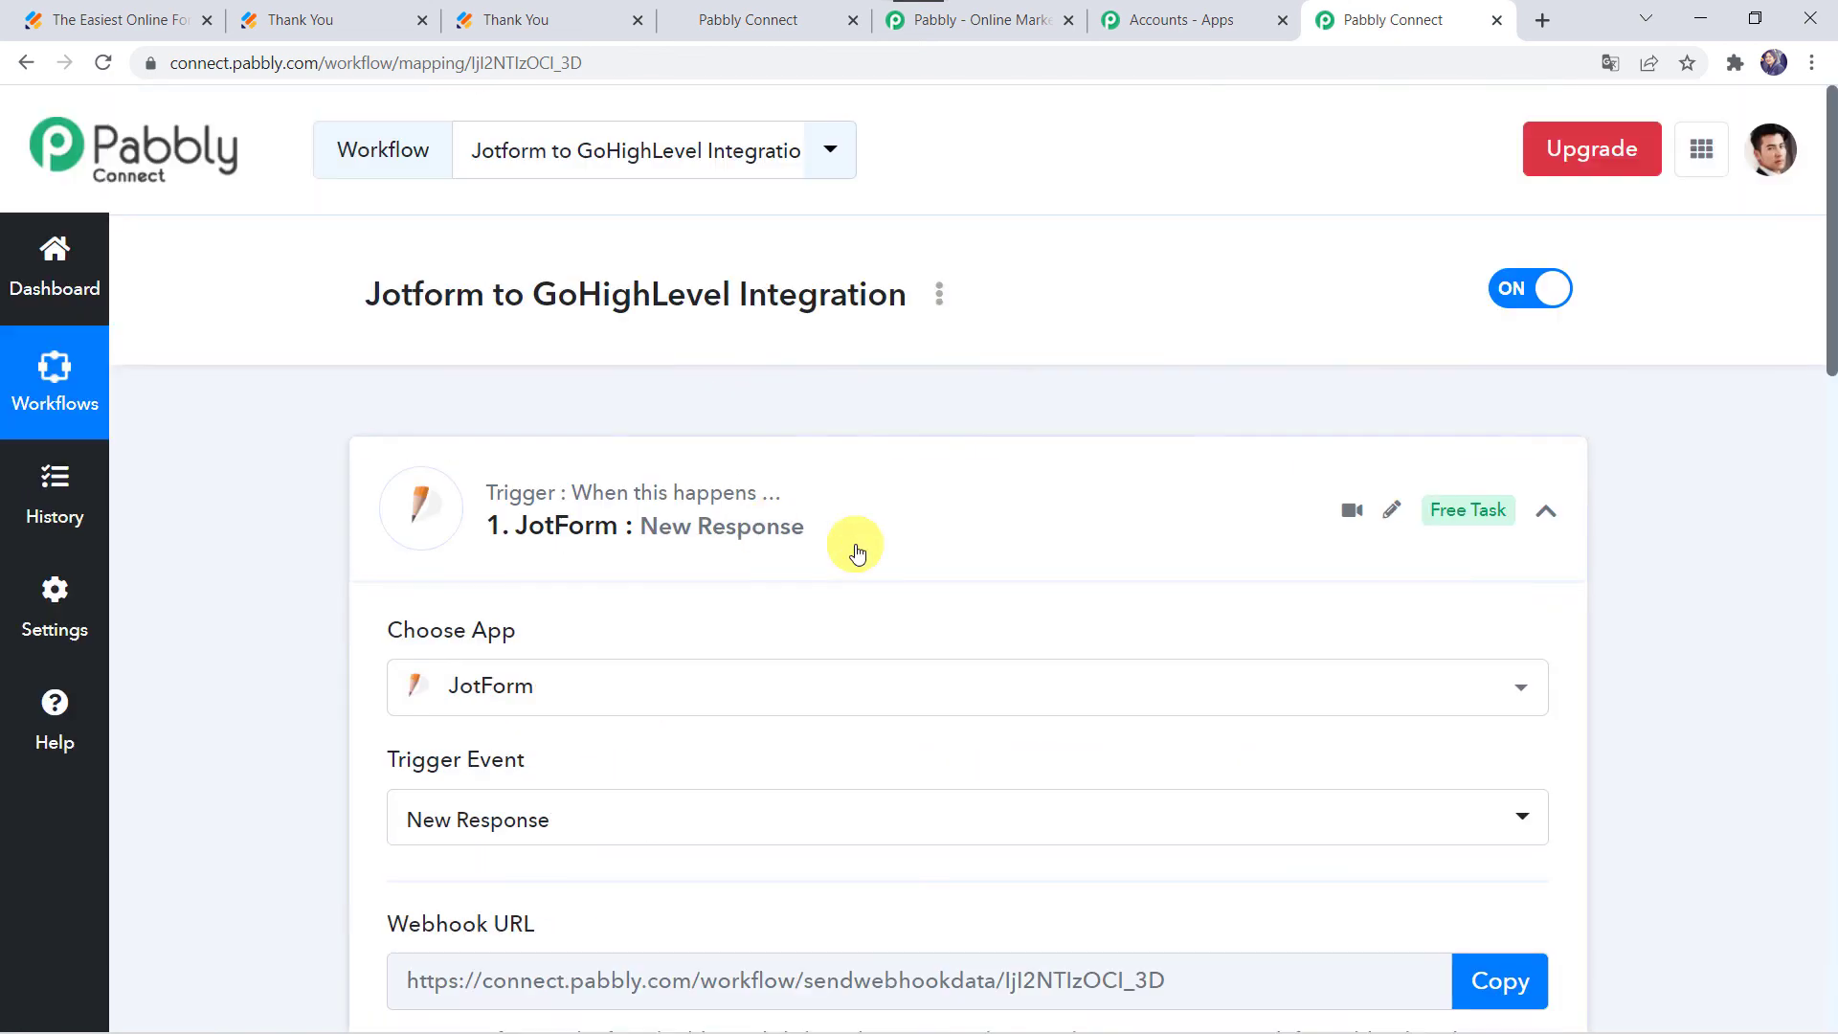
click(857, 553)
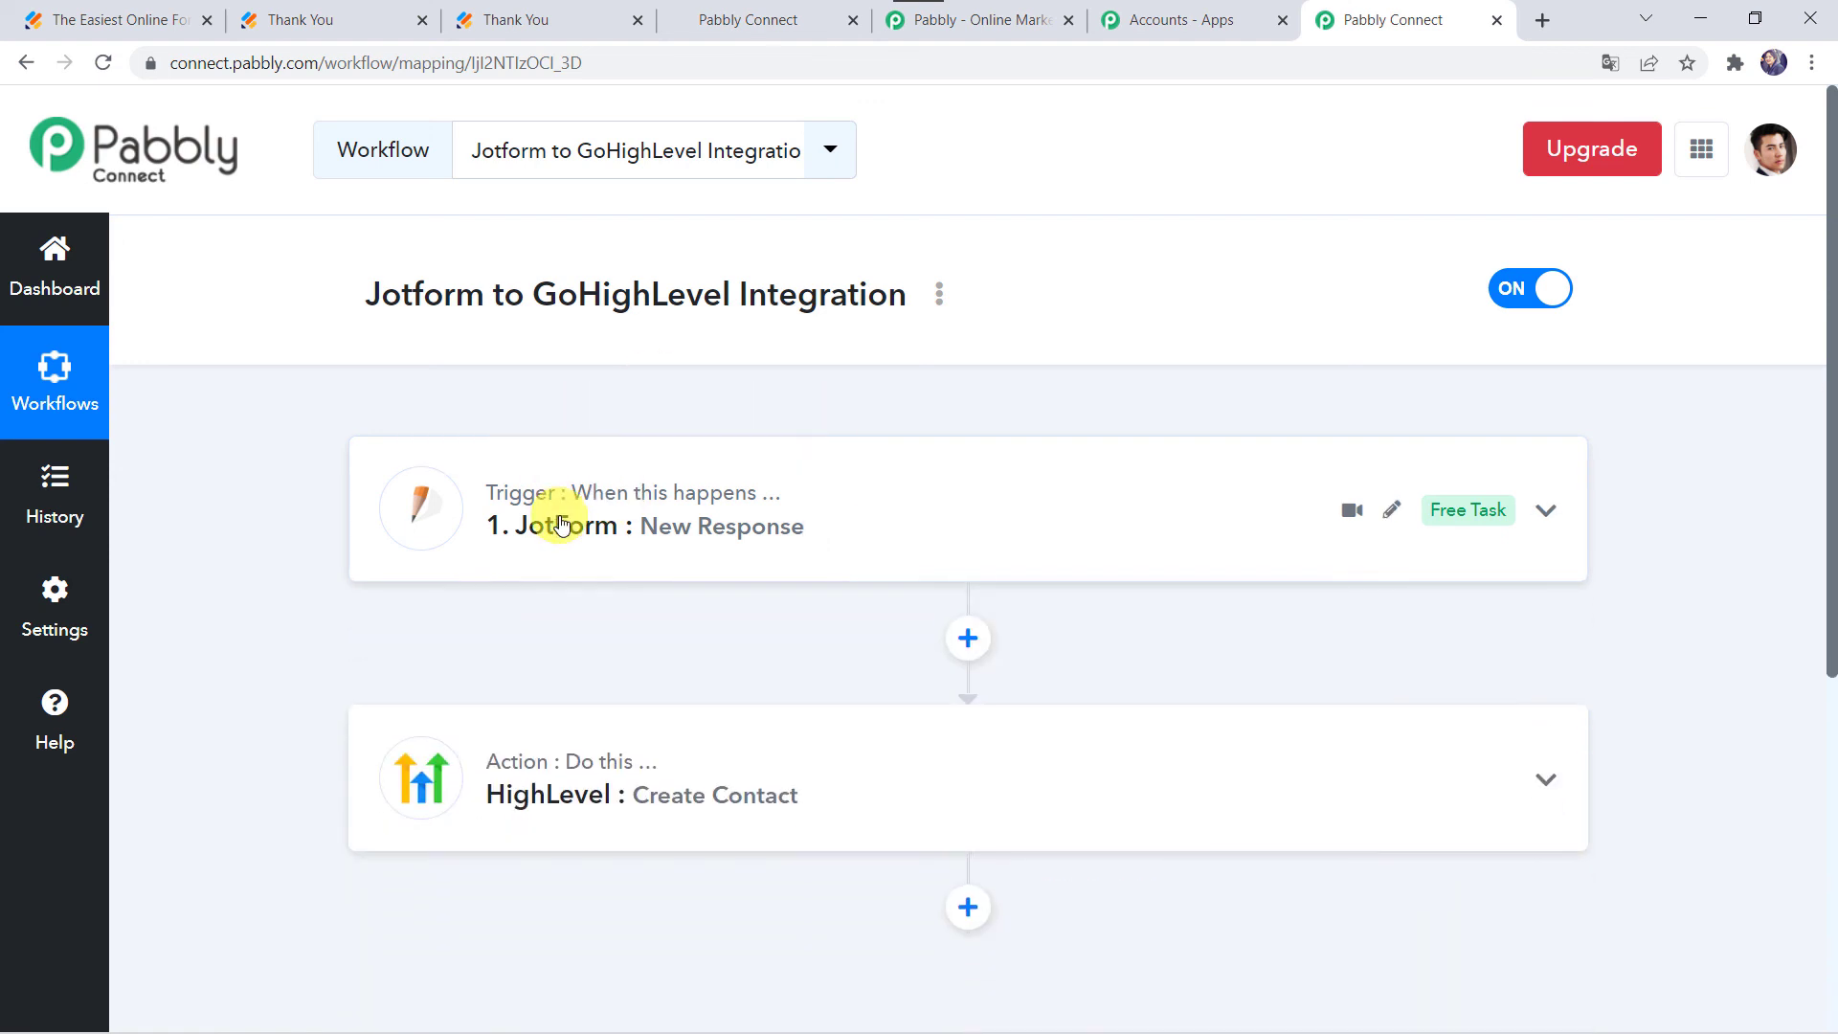